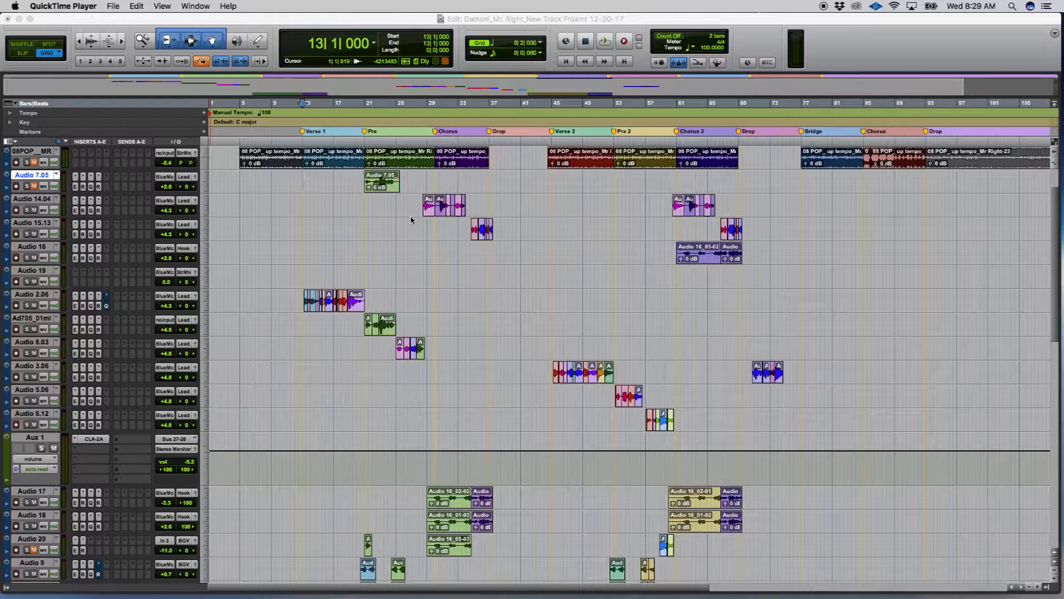
Step: Look over the session's full track list, from the beat and vocal tracks down to the effects returns
scroll(349, 212, up, 2)
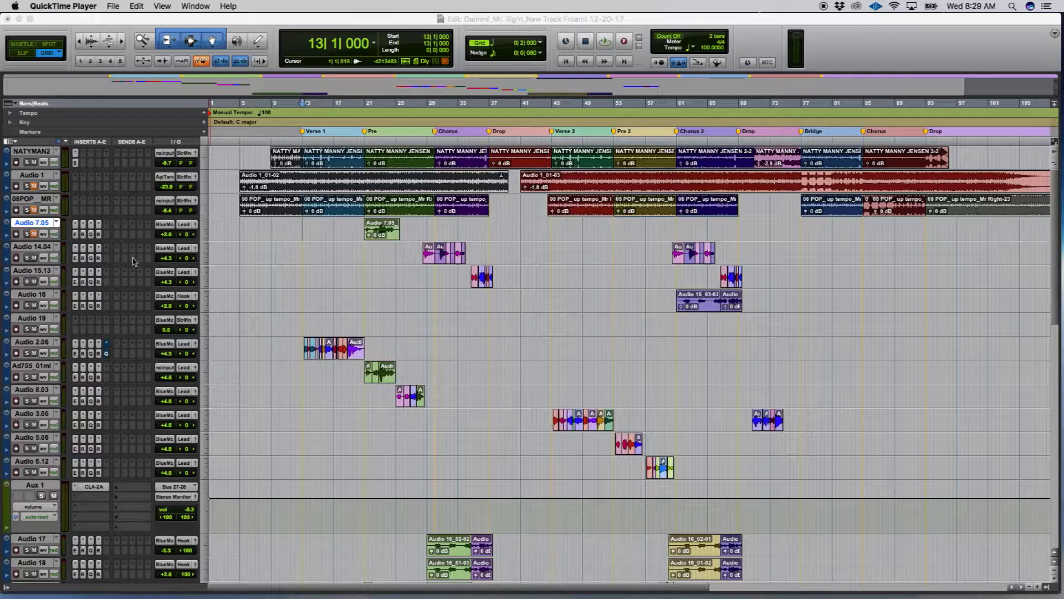
scroll(119, 269, down, 1)
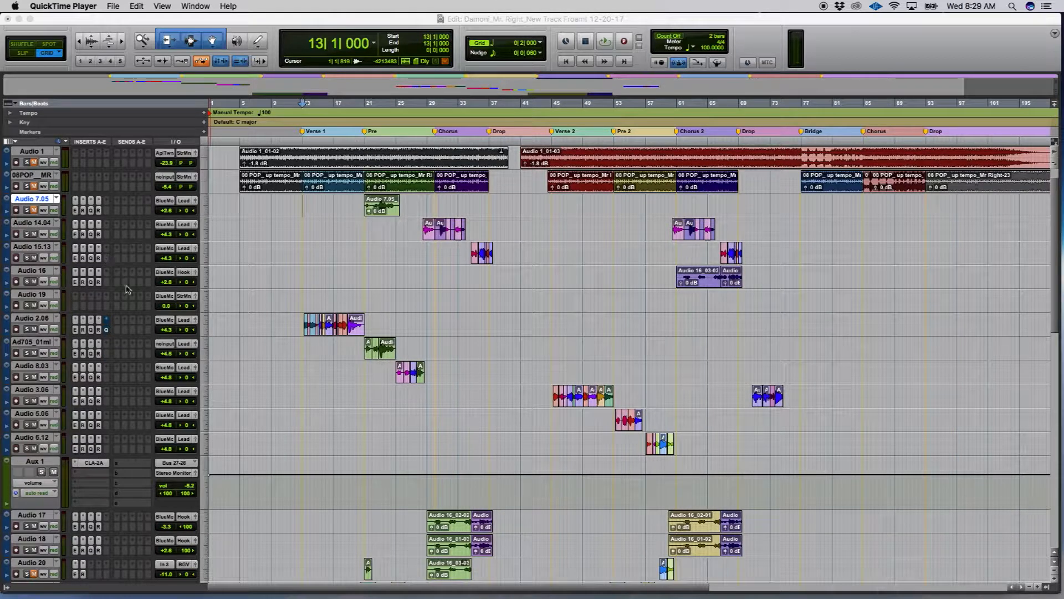
scroll(126, 289, down, 2)
scroll(149, 400, down, 4)
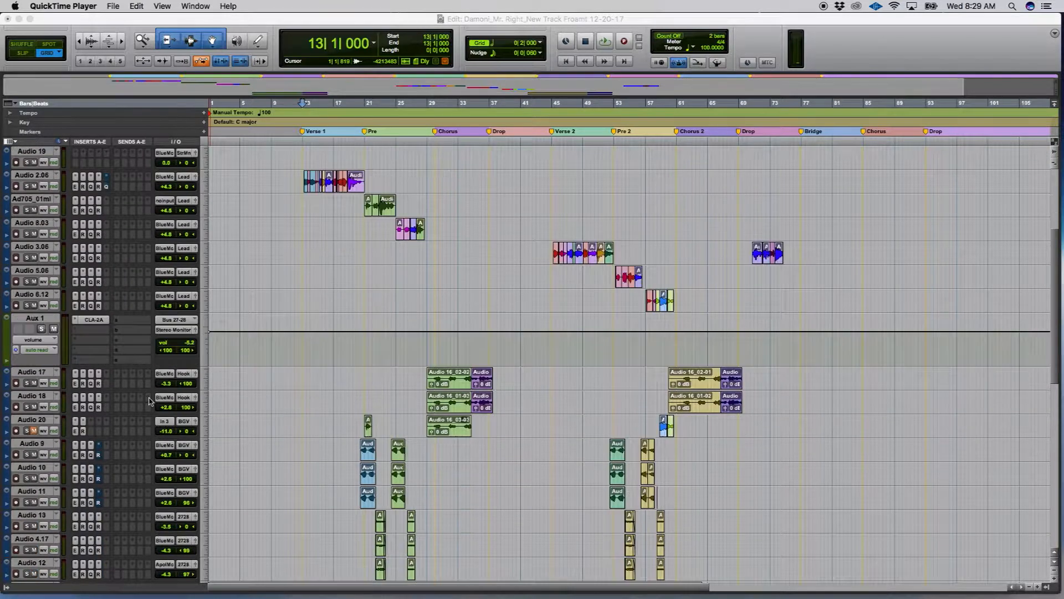
scroll(149, 400, down, 10)
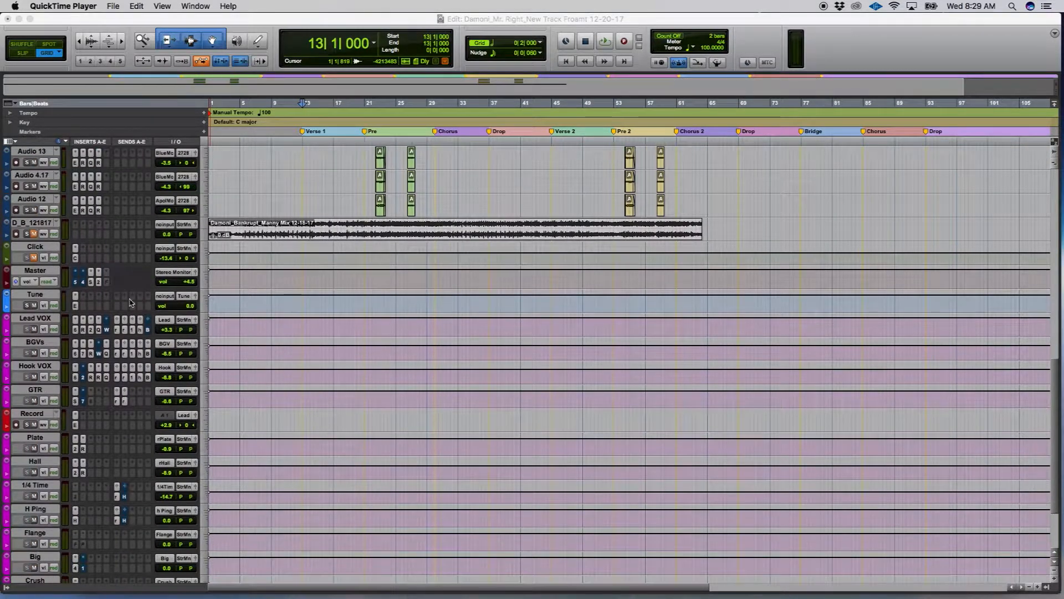
scroll(133, 300, down, 4)
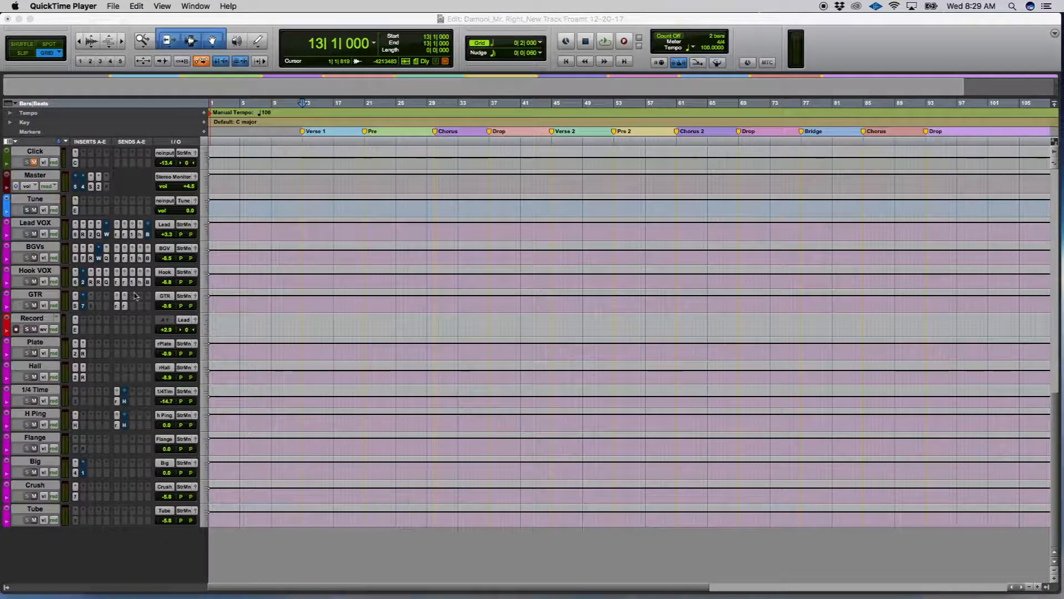
scroll(294, 299, up, 15)
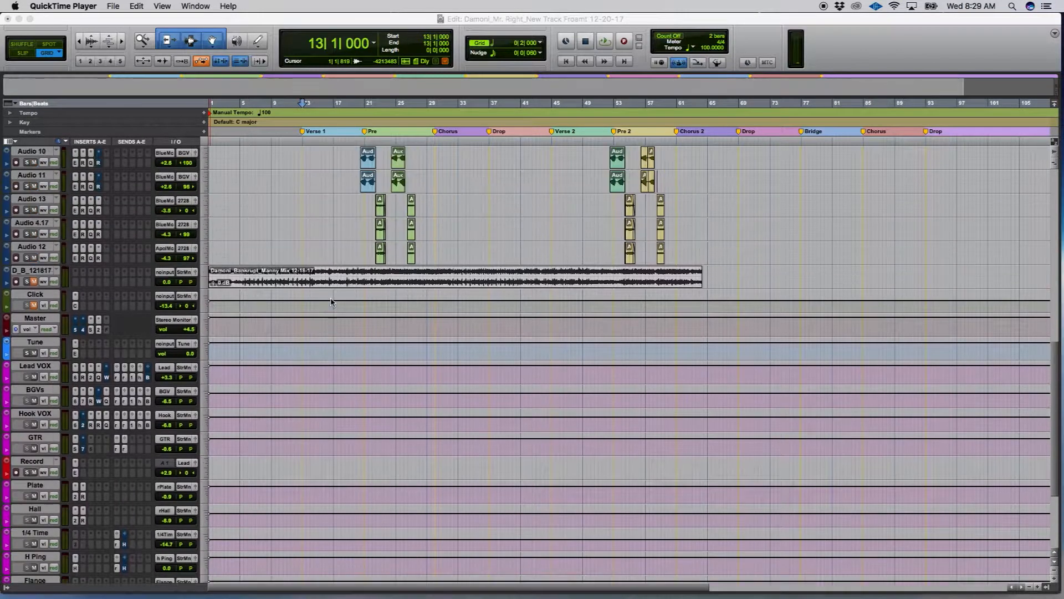
scroll(330, 266, up, 7)
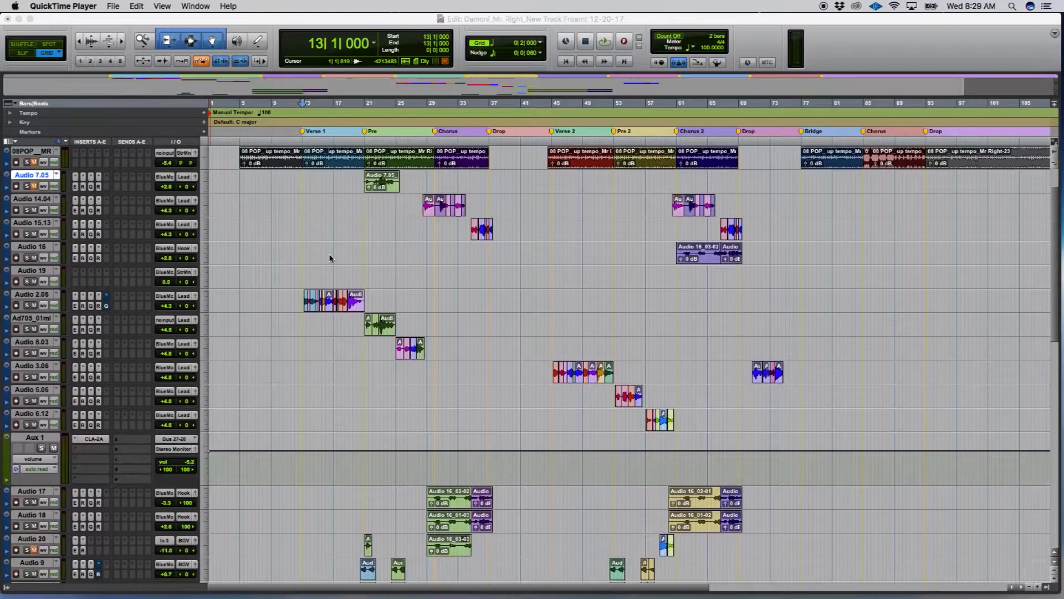
Step: Play the session from bar 9, just before Verse 1
click(303, 229)
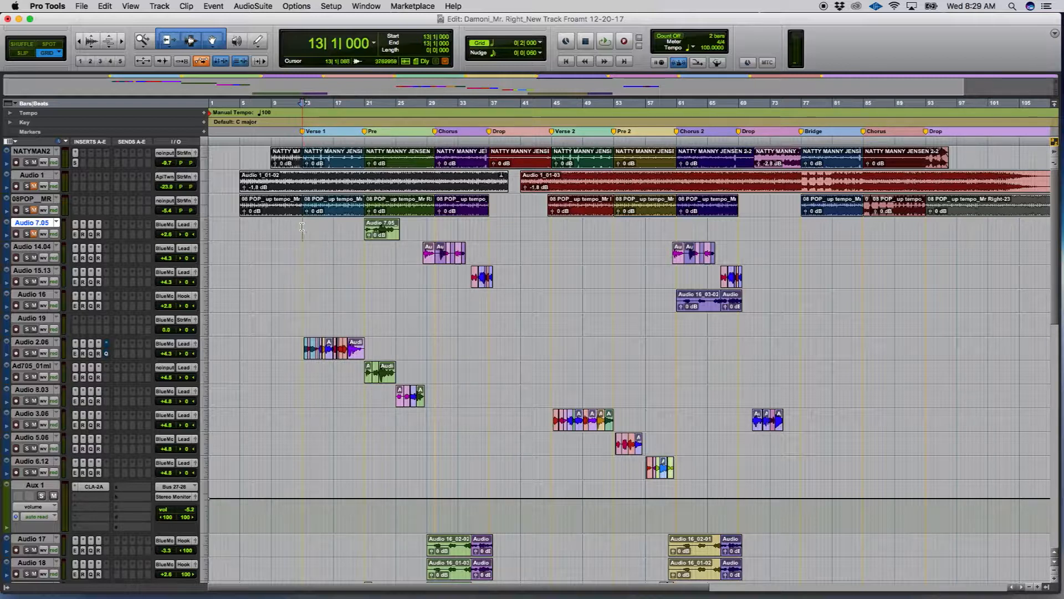
click(273, 228)
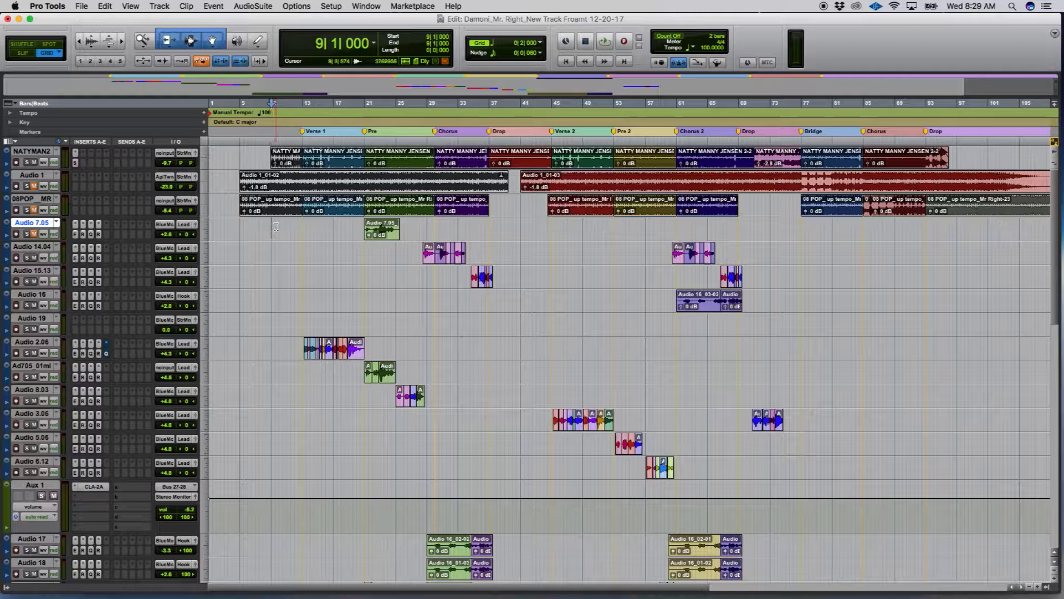
key(space)
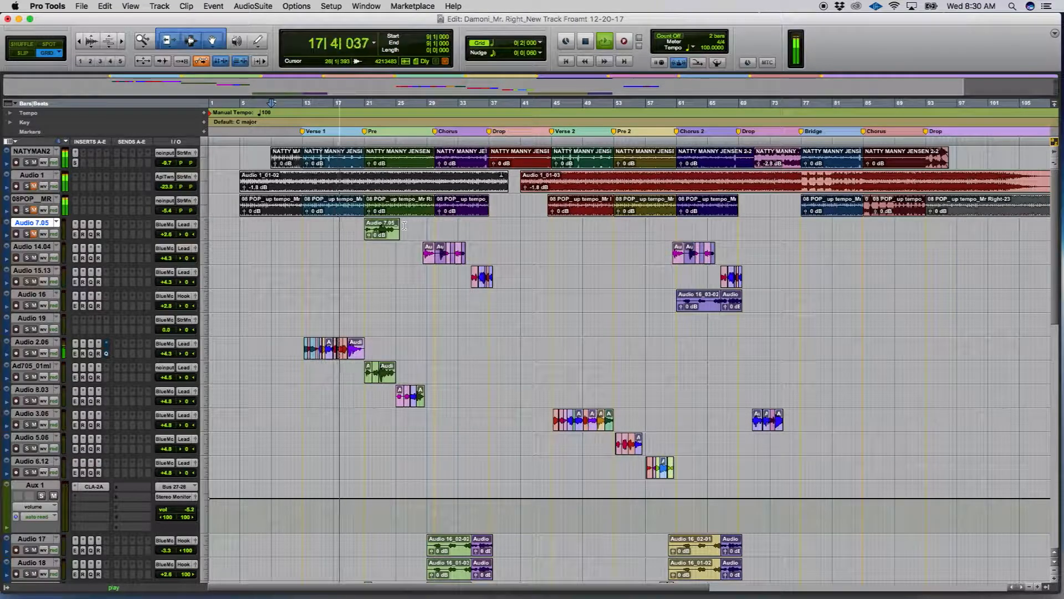
Step: Set the track heights of the Audio 2.06 vocal and the NATYMAN2 beat to large, and stop playback
click(207, 350)
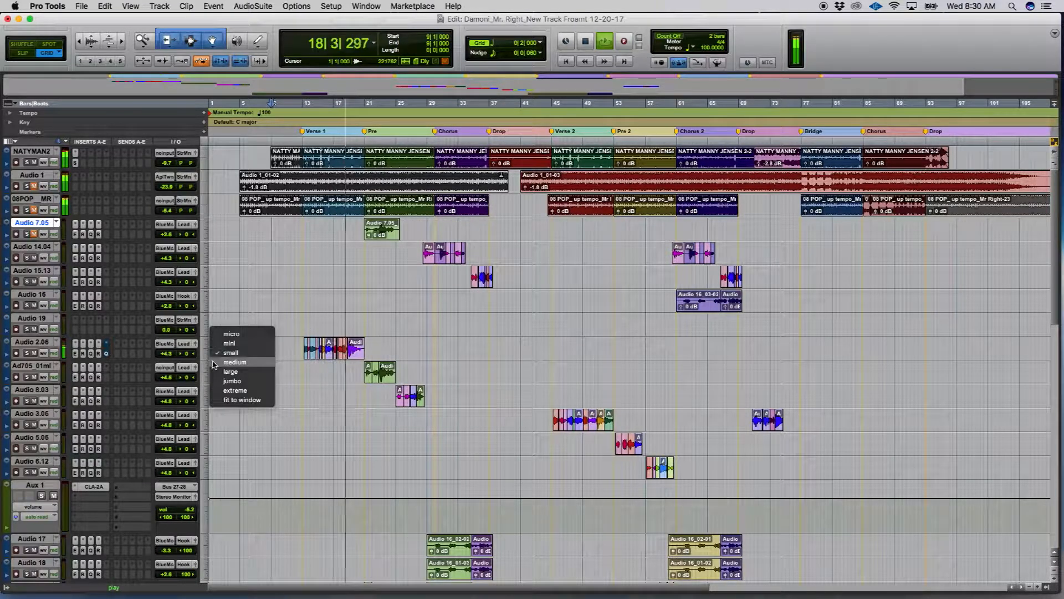
click(231, 371)
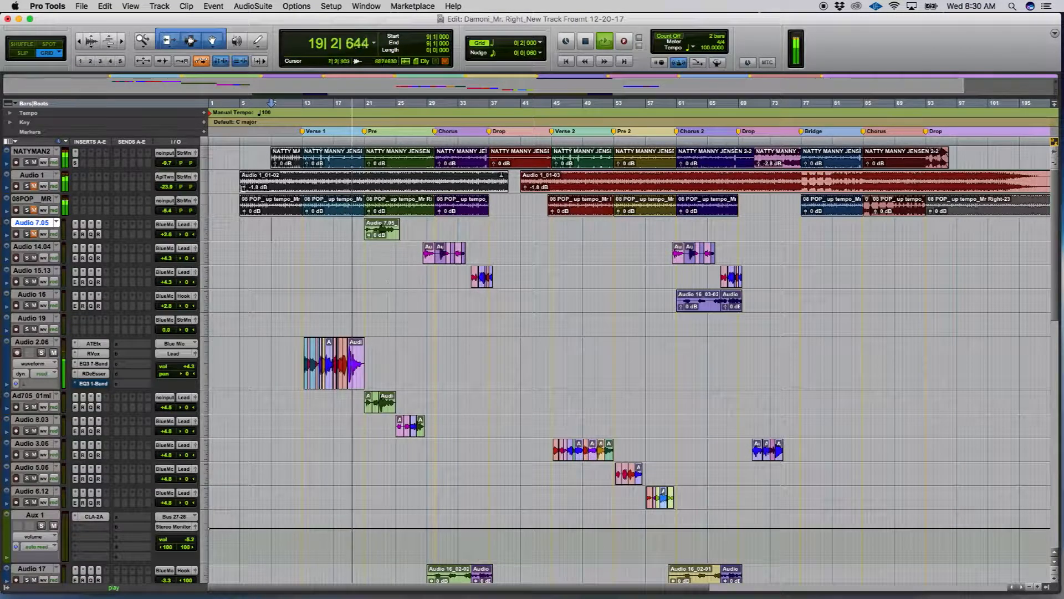
click(212, 176)
click(227, 181)
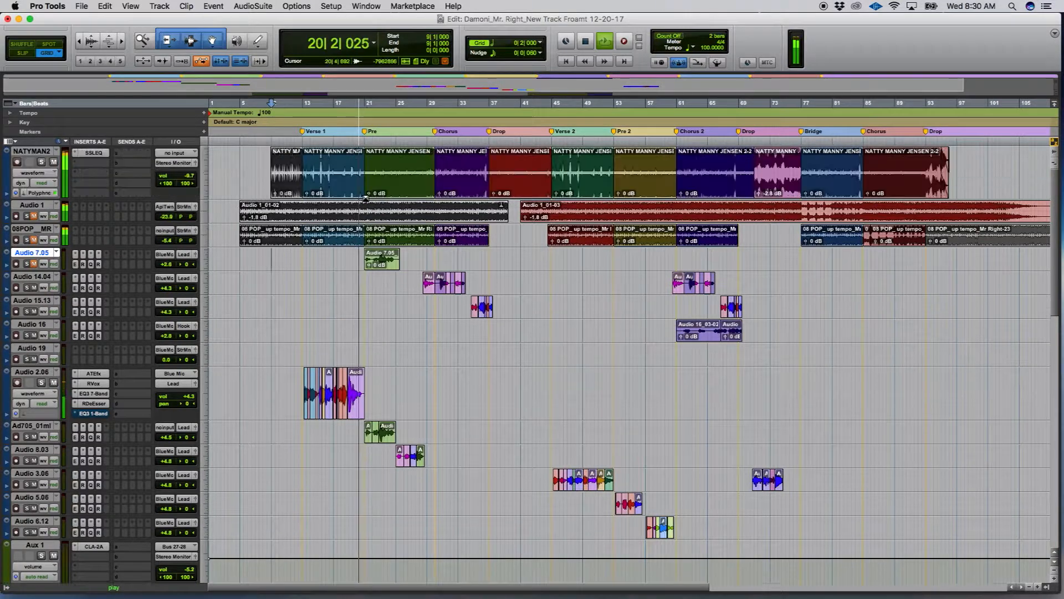
key(space)
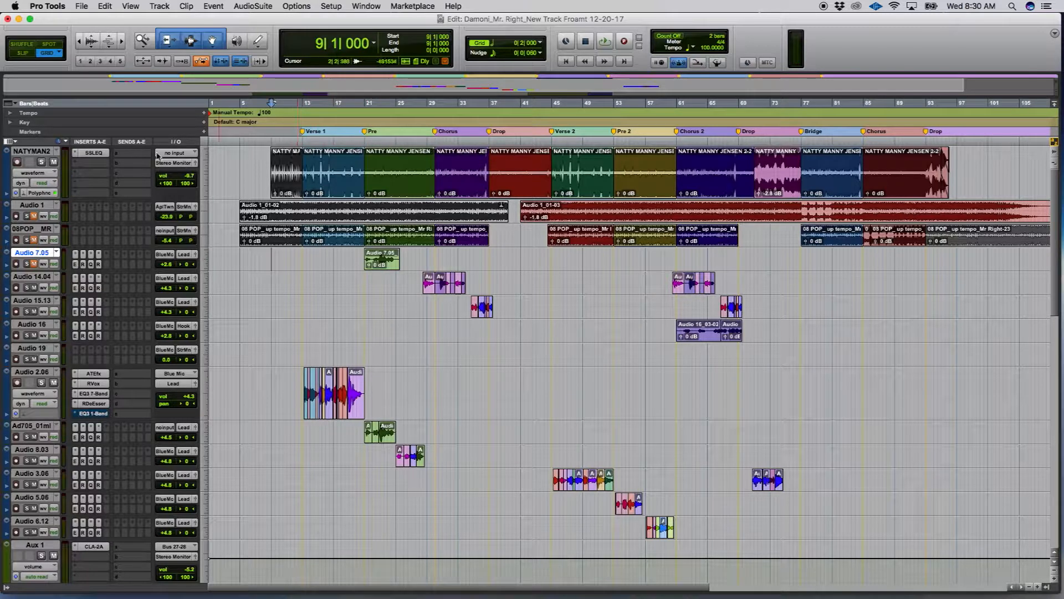
Step: Examine the Auto-Tune EFX key and scale and the RVox gate and compression settings on Audio 2.06
click(102, 374)
drag(446, 71, 668, 80)
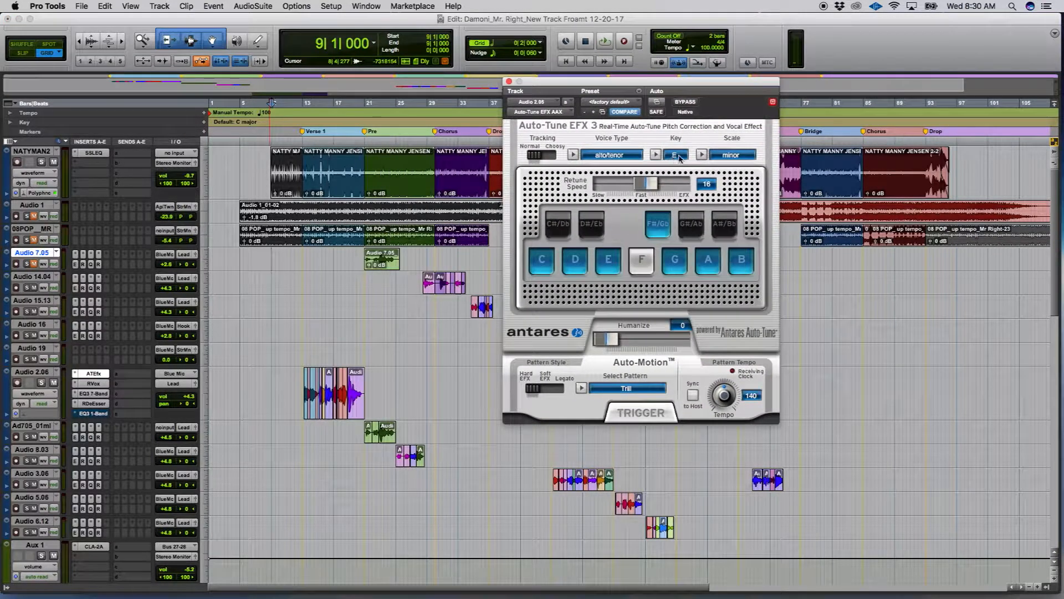
click(92, 384)
drag(672, 80, 369, 150)
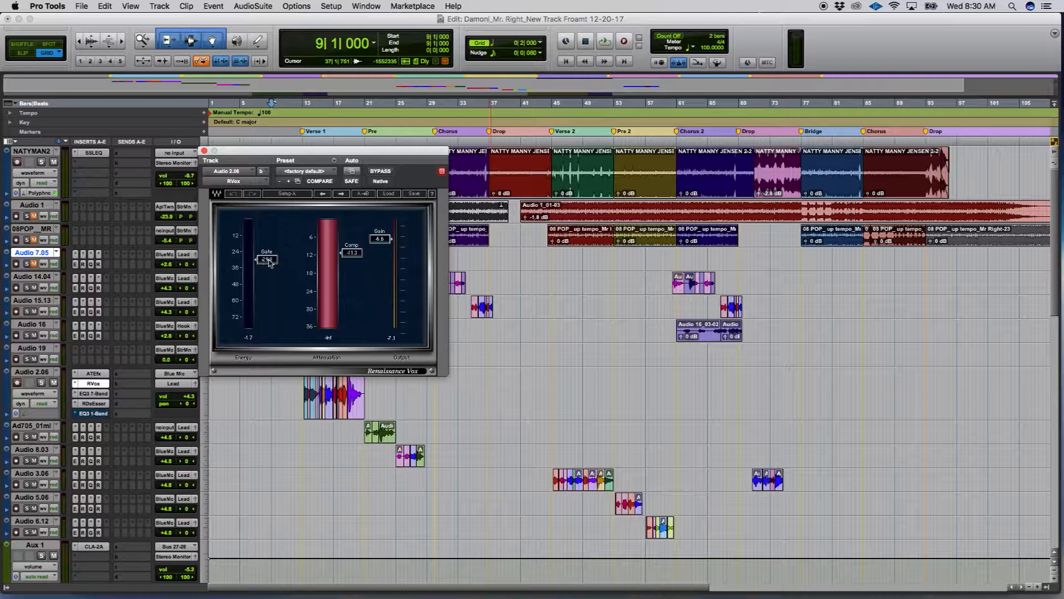
click(205, 151)
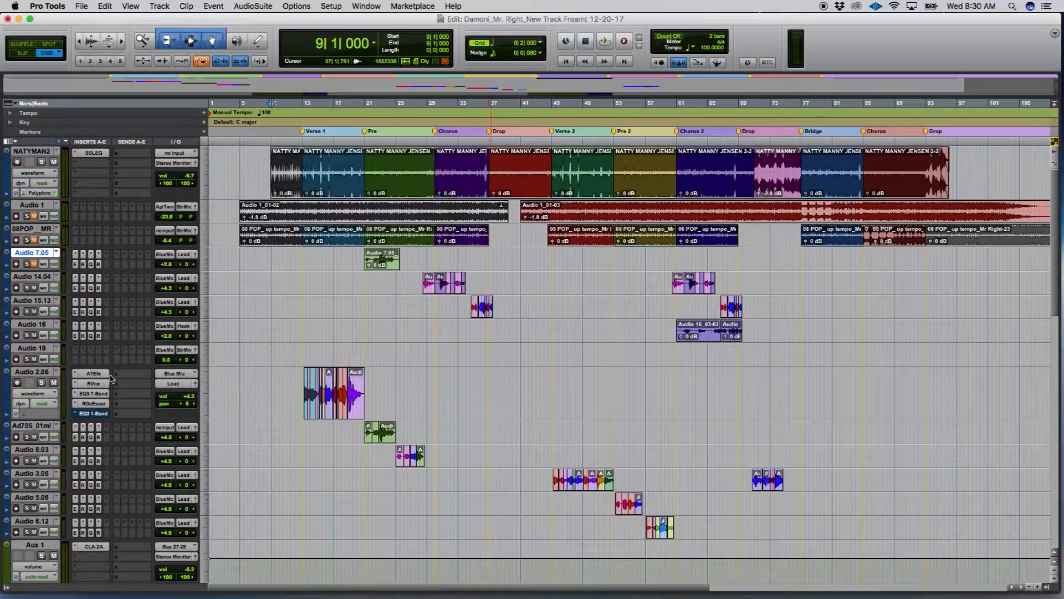
Step: Save the EQ3 7-Band settings on Audio 2.06 as a new preset named "Damoni Set Vox"
click(93, 393)
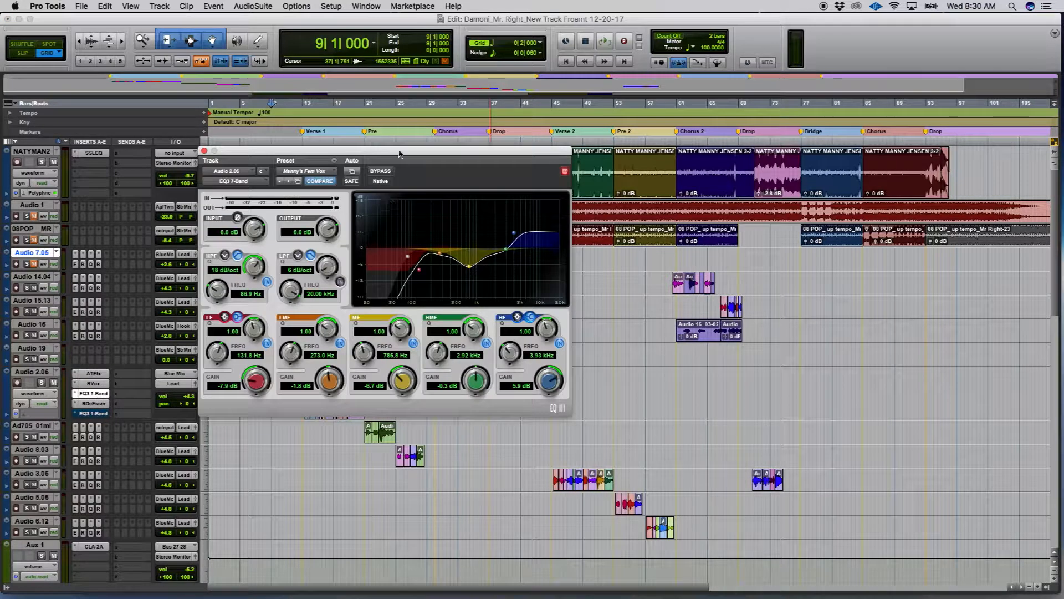
drag(399, 154, 437, 138)
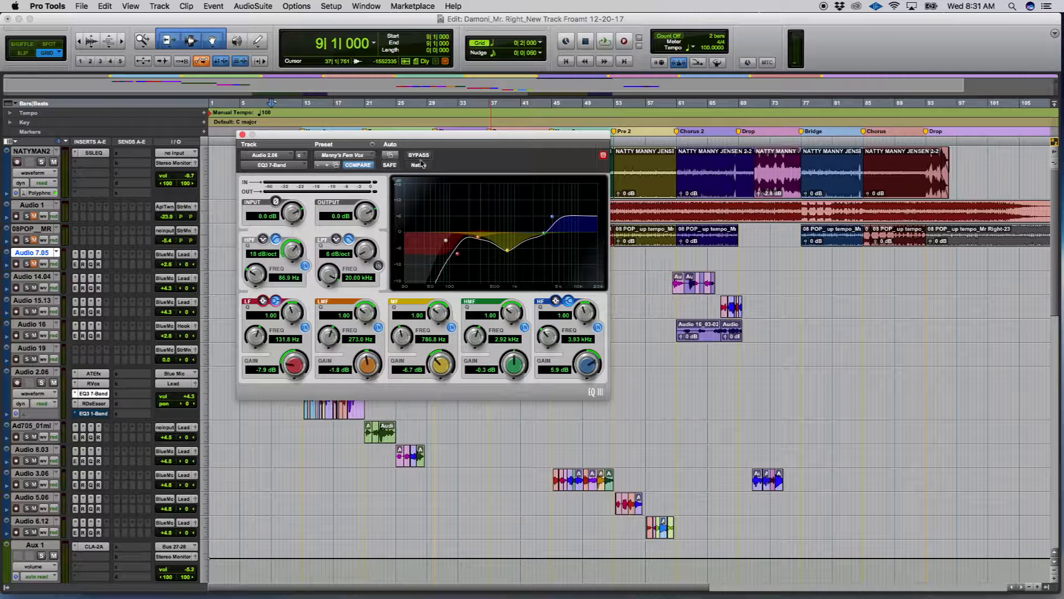
click(374, 145)
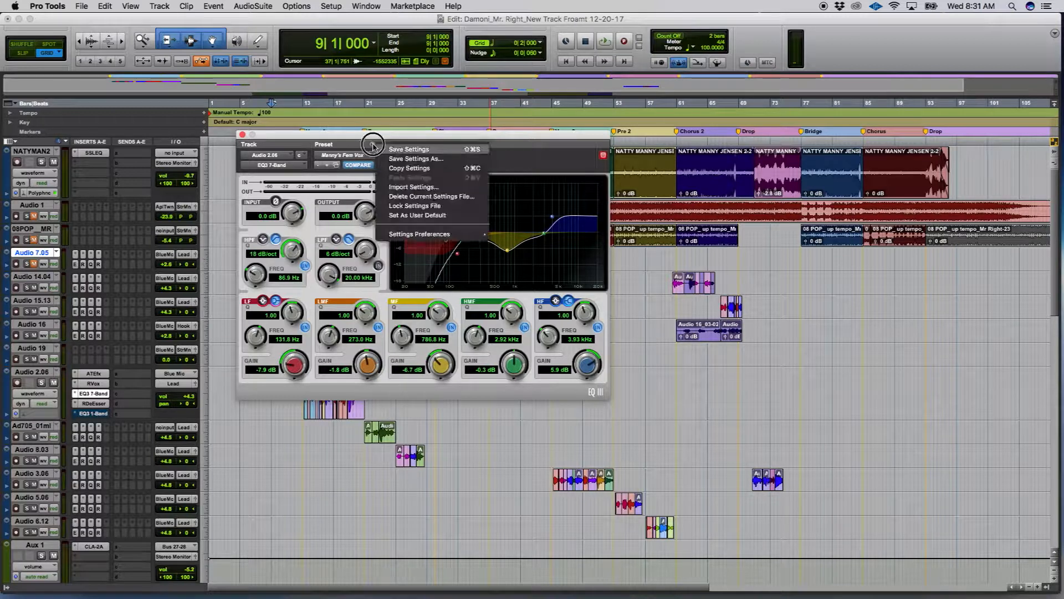
click(411, 159)
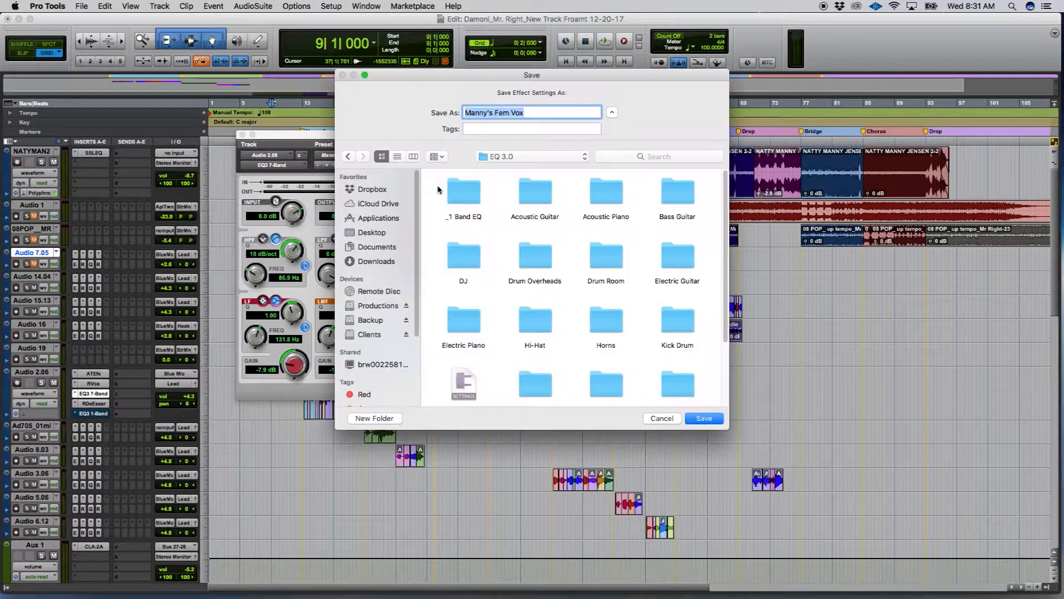
drag(495, 112, 448, 111)
text(Damoni)
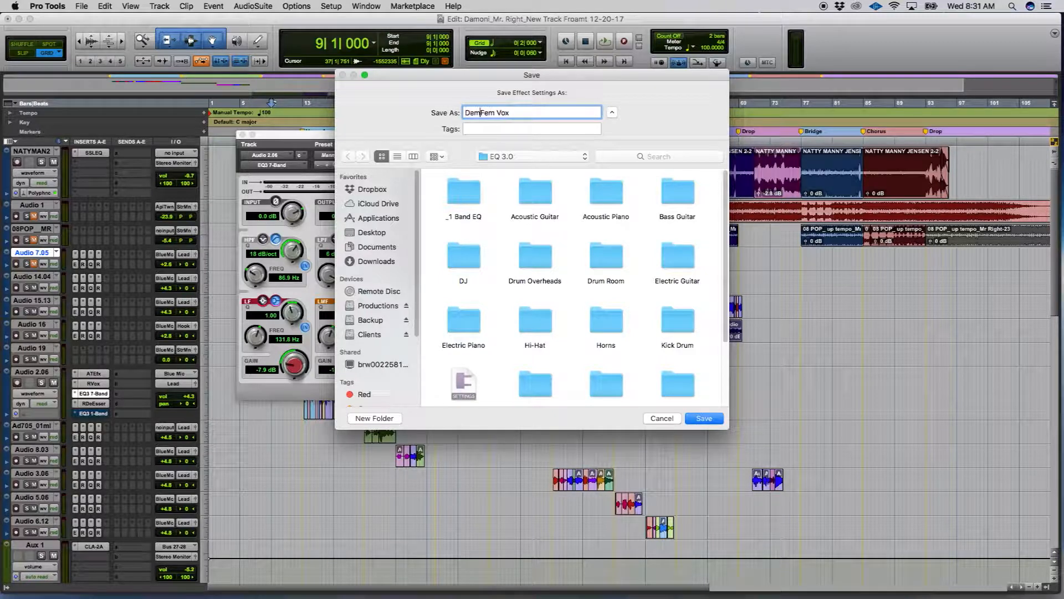
click(506, 113)
text(Set)
click(698, 420)
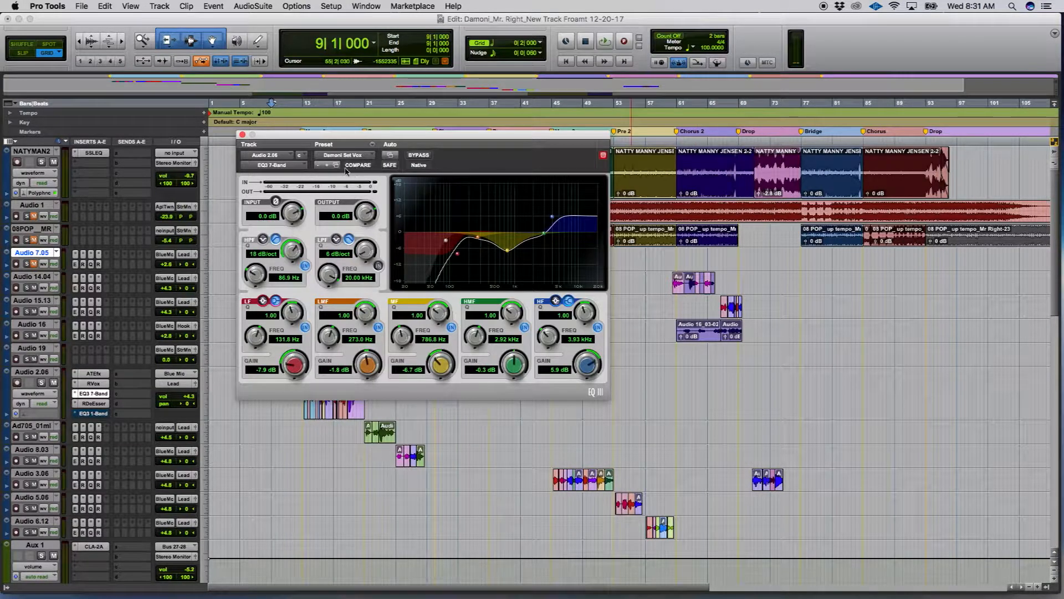
Step: Check the EQ3 7-Band preset list for the saved vocal preset and close the plug-in
click(359, 157)
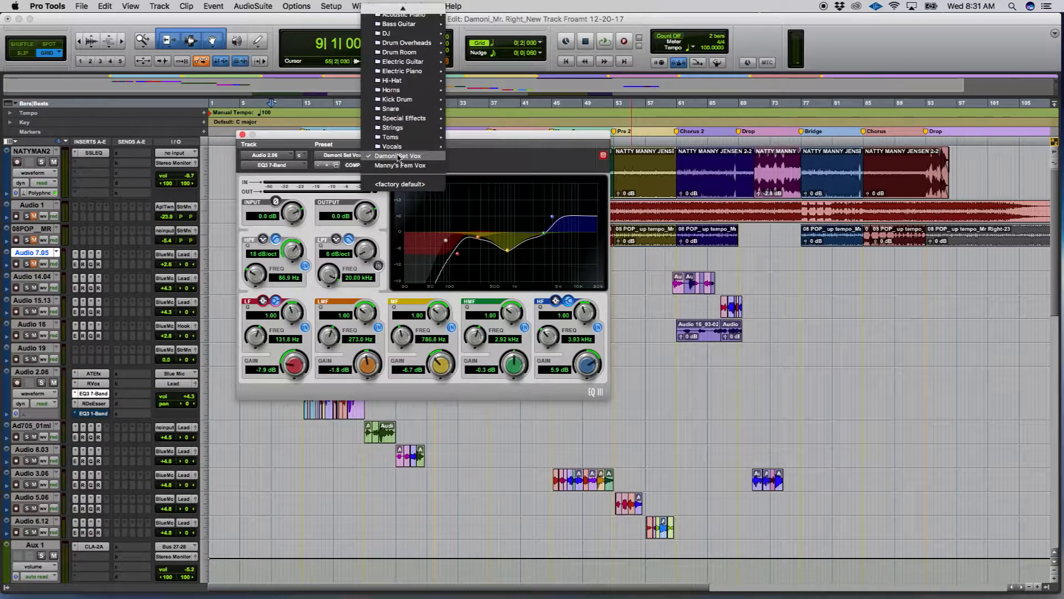
click(464, 150)
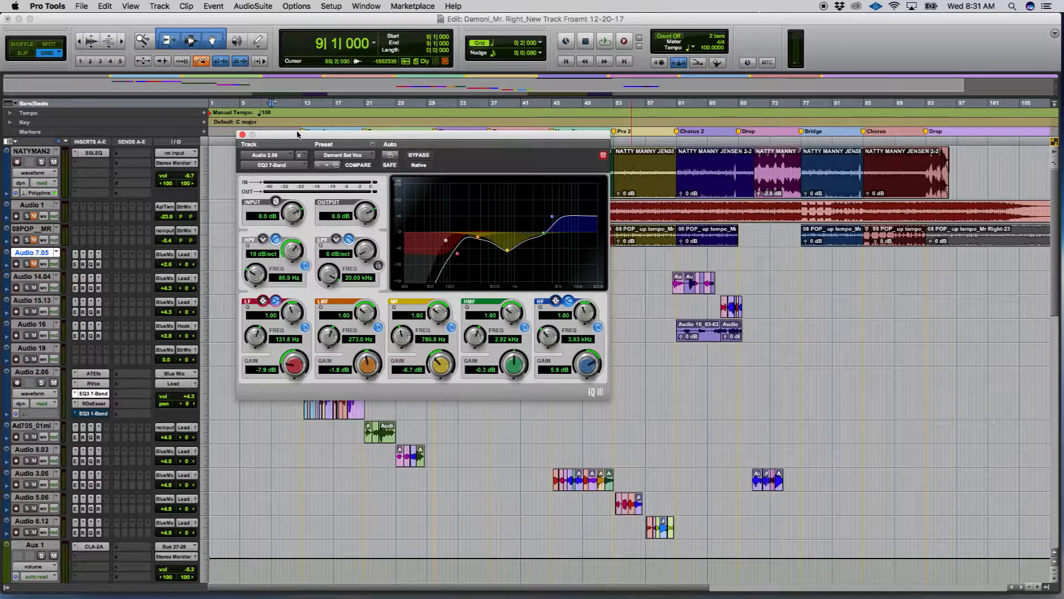
click(243, 136)
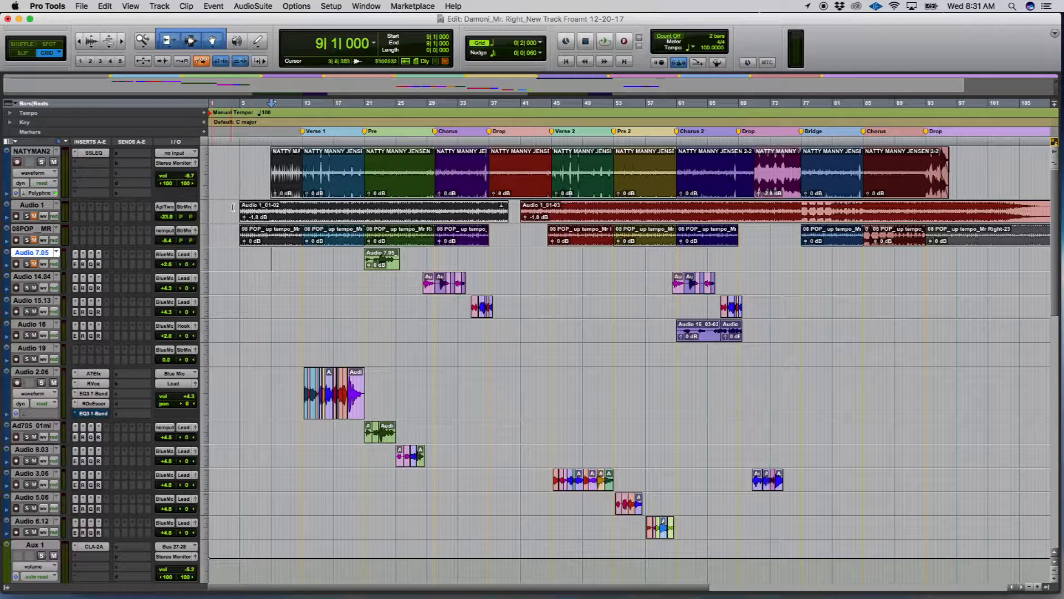
Step: Select all clips on the NATYMAN2 beat track and examine their waveforms up close from Verse 1 through the Chorus
click(286, 183)
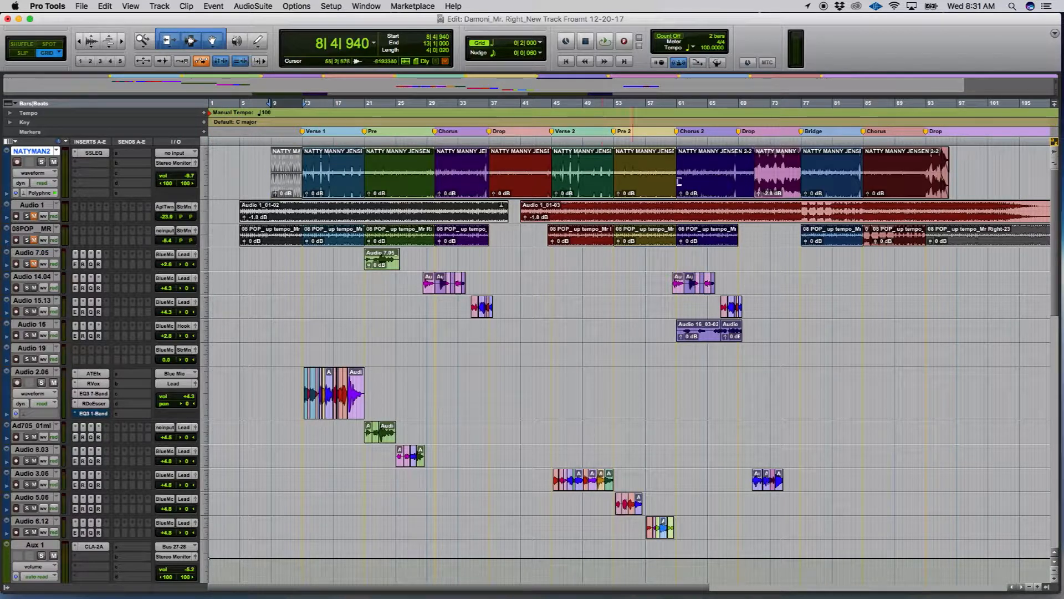
shift+click(904, 190)
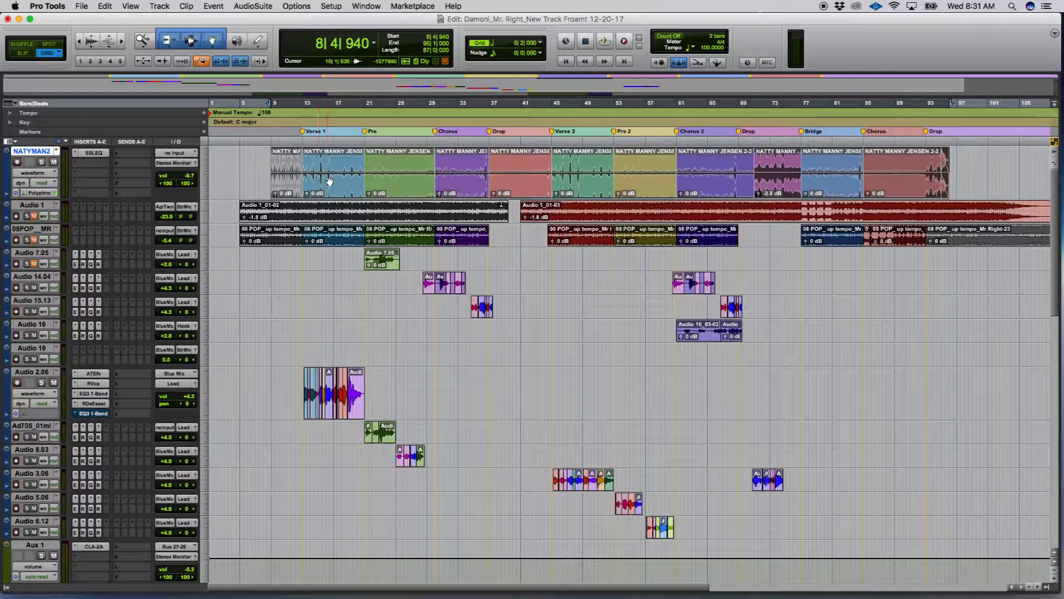
key(super+bracketright)
key(super+bracketright)
key(super+bracketright)
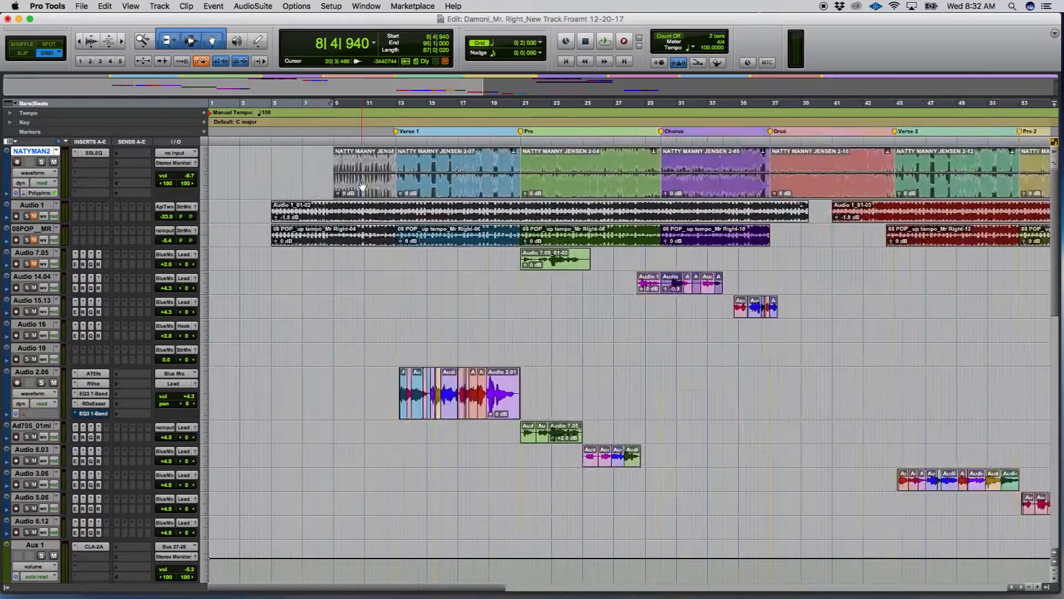
scroll(363, 186, right, 10)
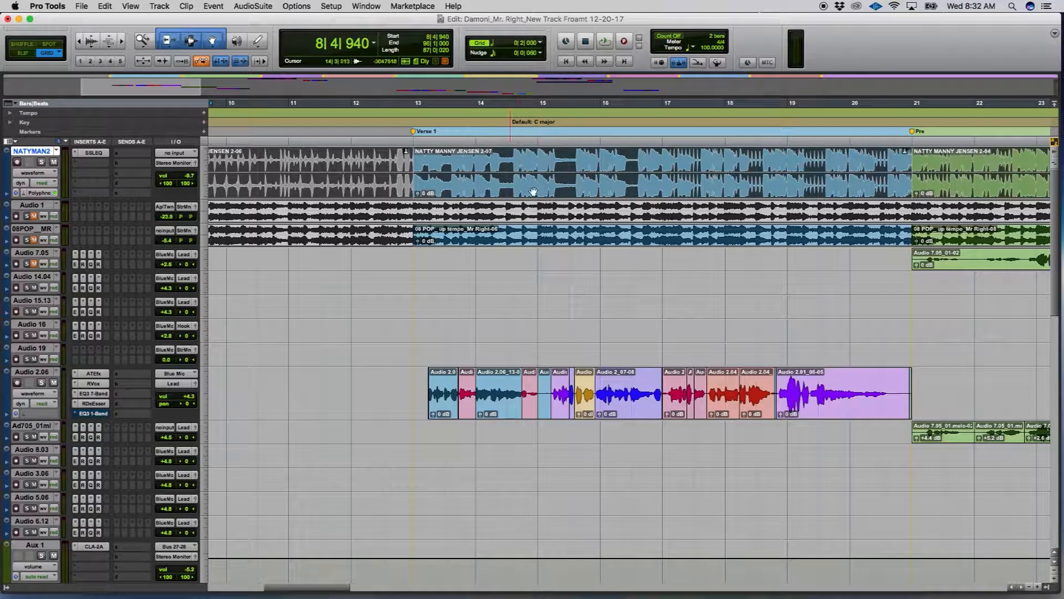
scroll(673, 180, right, 10)
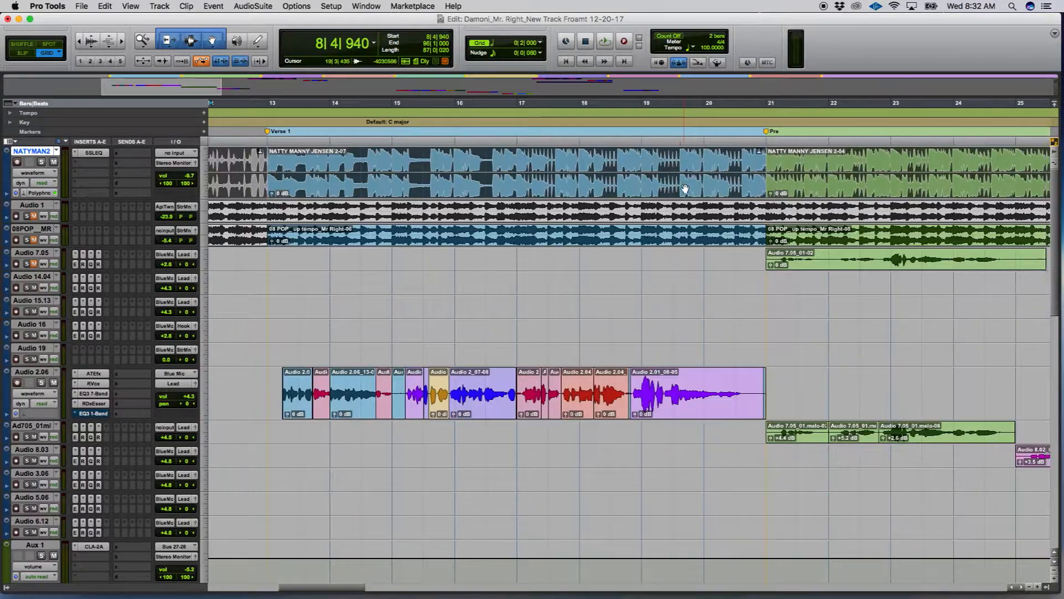
scroll(682, 190, right, 7)
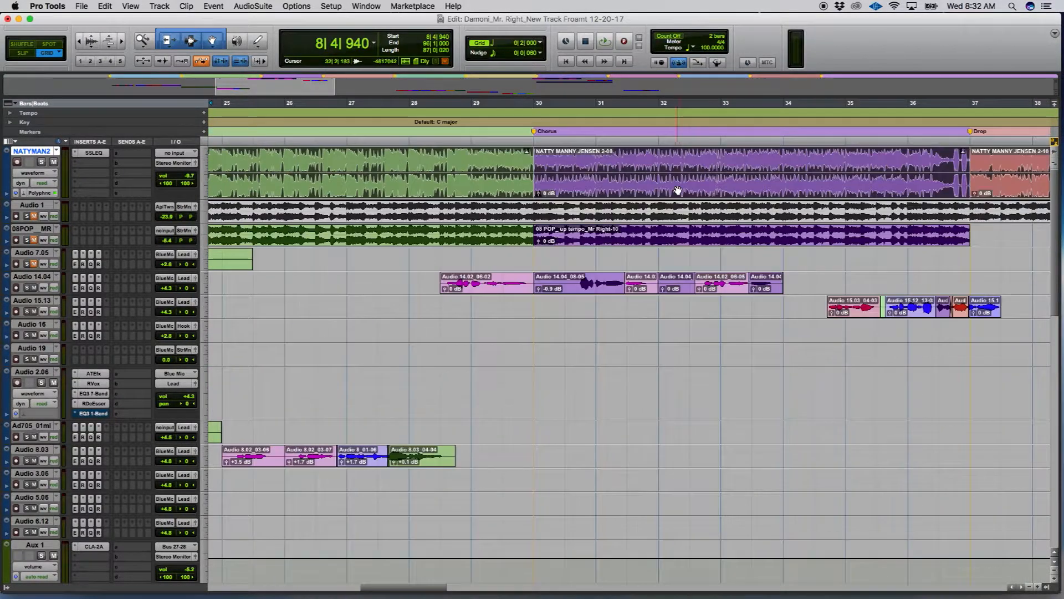
scroll(634, 173, left, 12)
scroll(634, 173, left, 3)
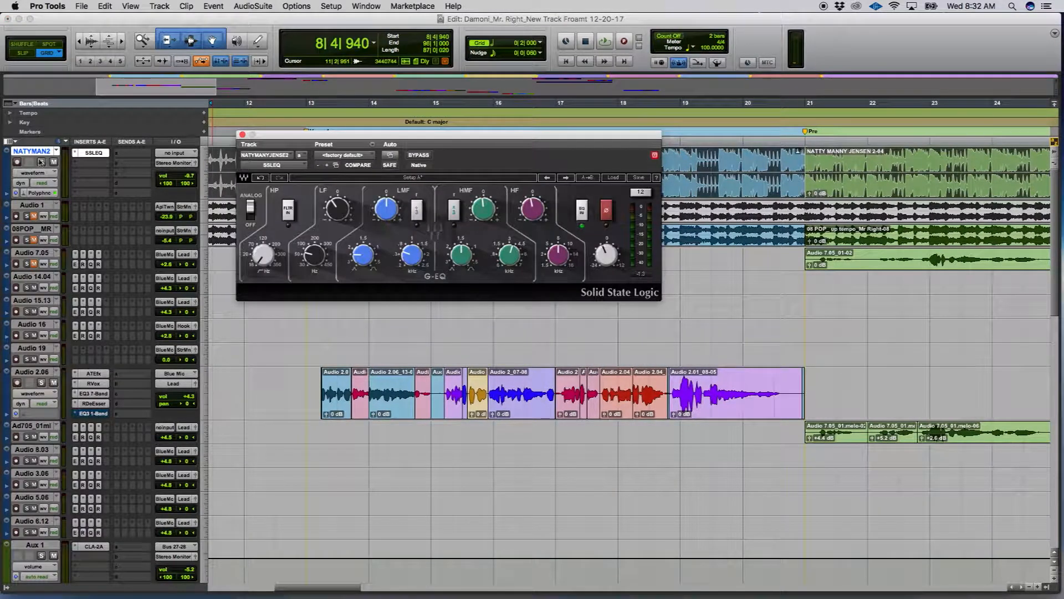
Step: Play the soloed NATYMAN2 beat through its SSLEQ into Verse 1, stop playback and close the plug-in
key(space)
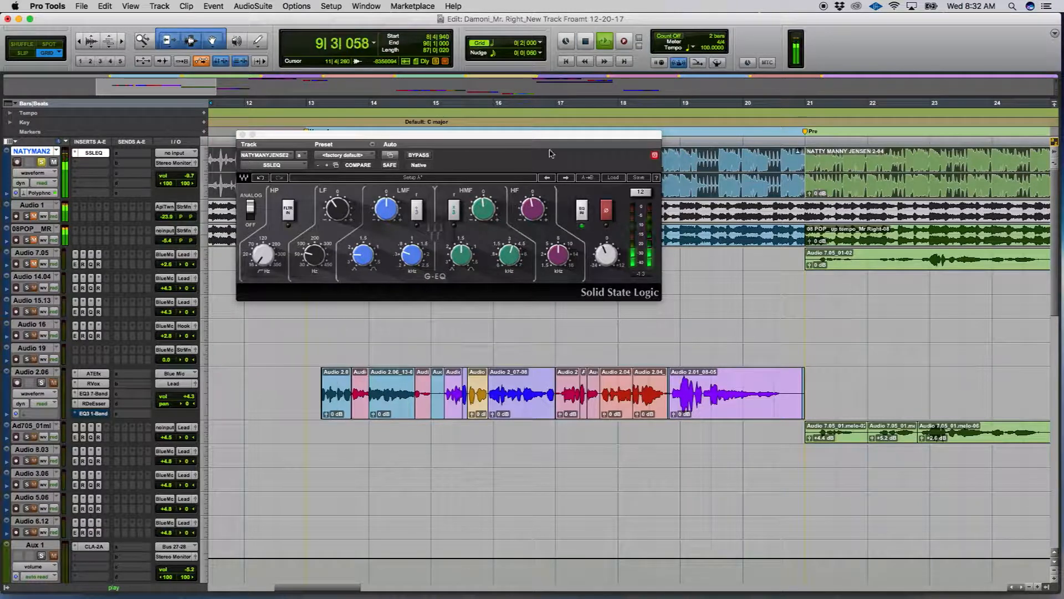
drag(562, 138, 615, 127)
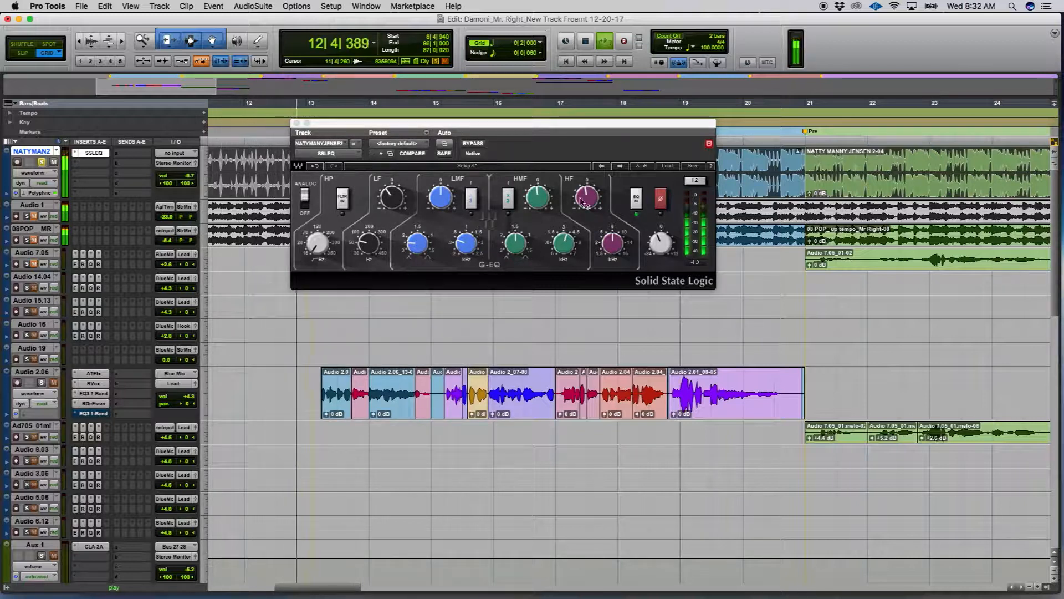
click(582, 124)
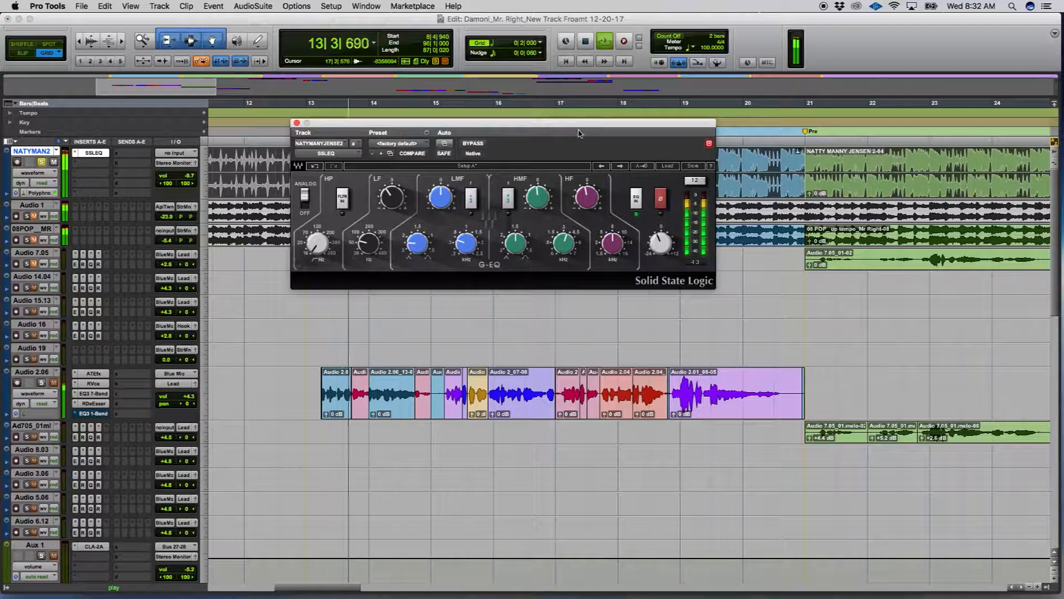
key(space)
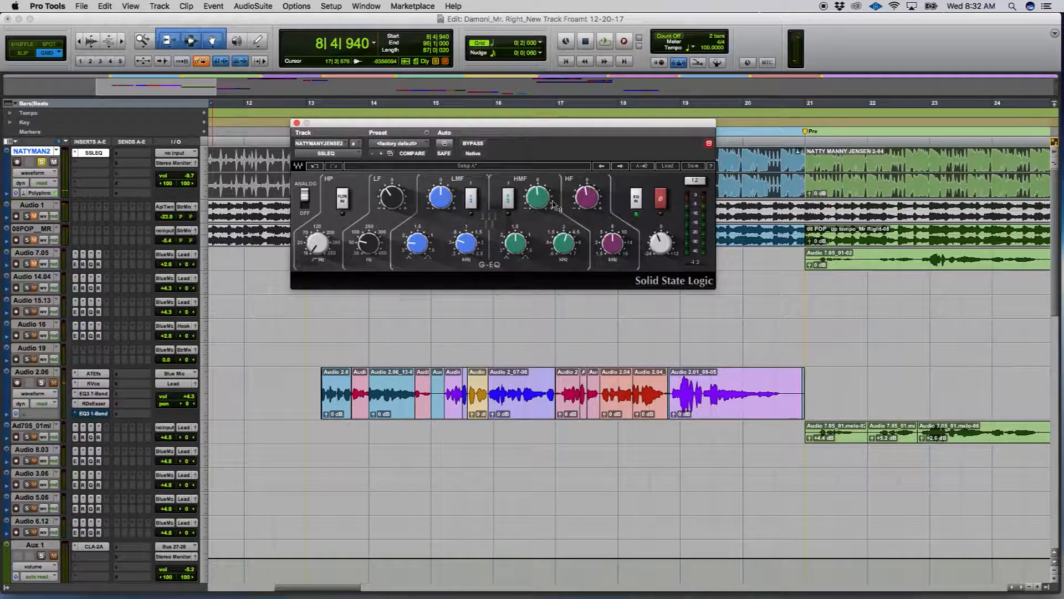
click(94, 152)
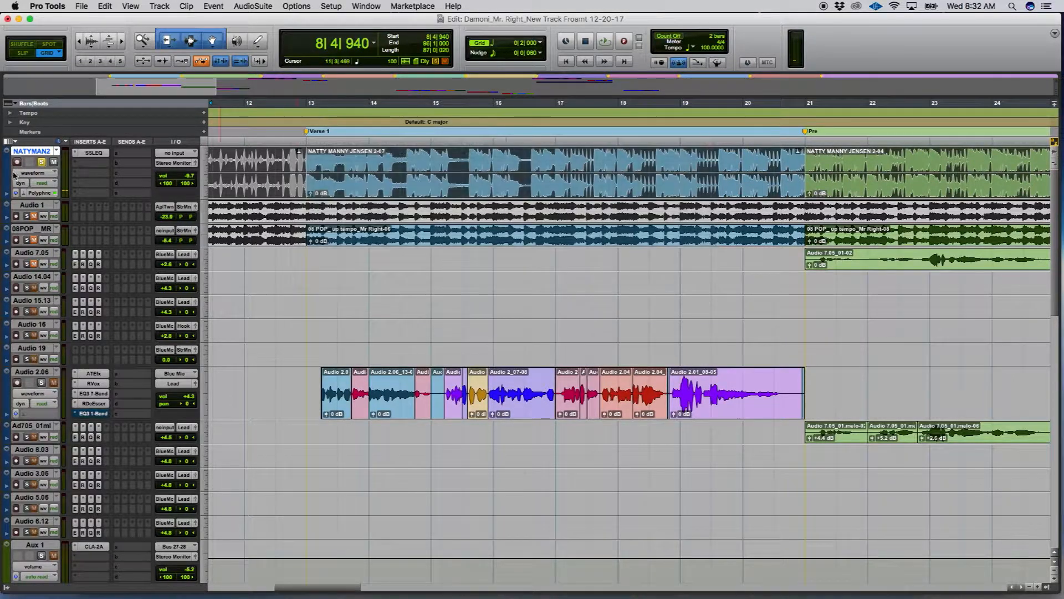
Step: Select the Verse 1 range from bar 13 to bar 21 on the Audio 2.06 lead vocal track
scroll(292, 312, down, 3)
scroll(311, 306, down, 2)
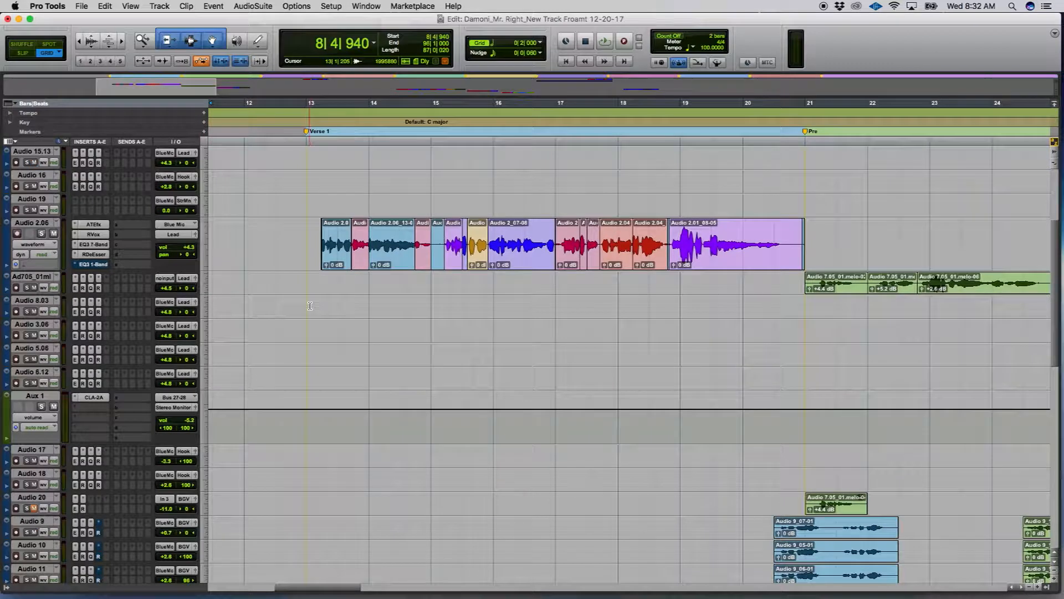
key(r)
key(r)
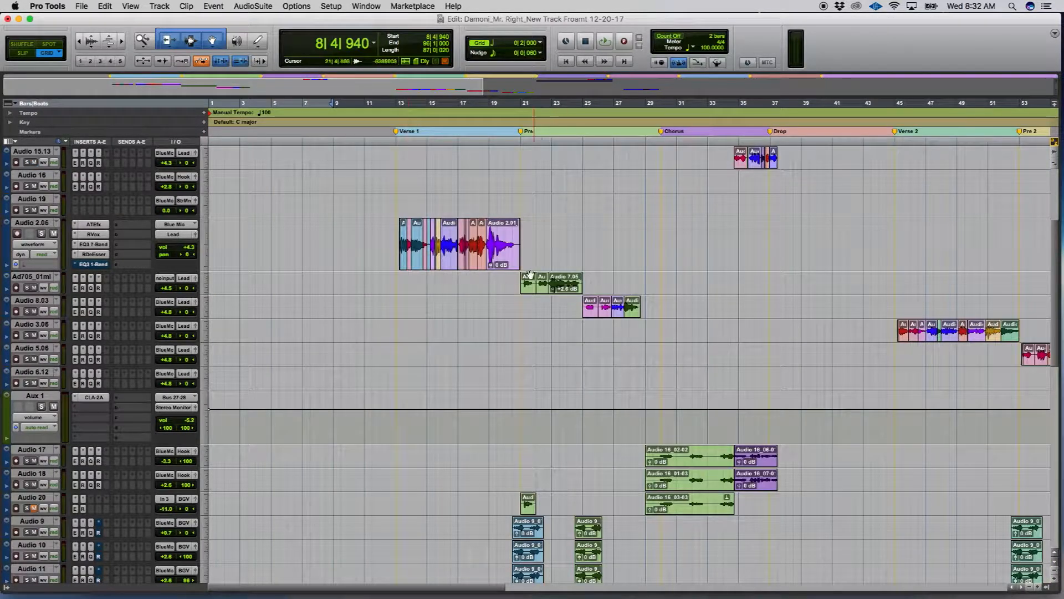
scroll(545, 277, up, 6)
scroll(502, 335, down, 3)
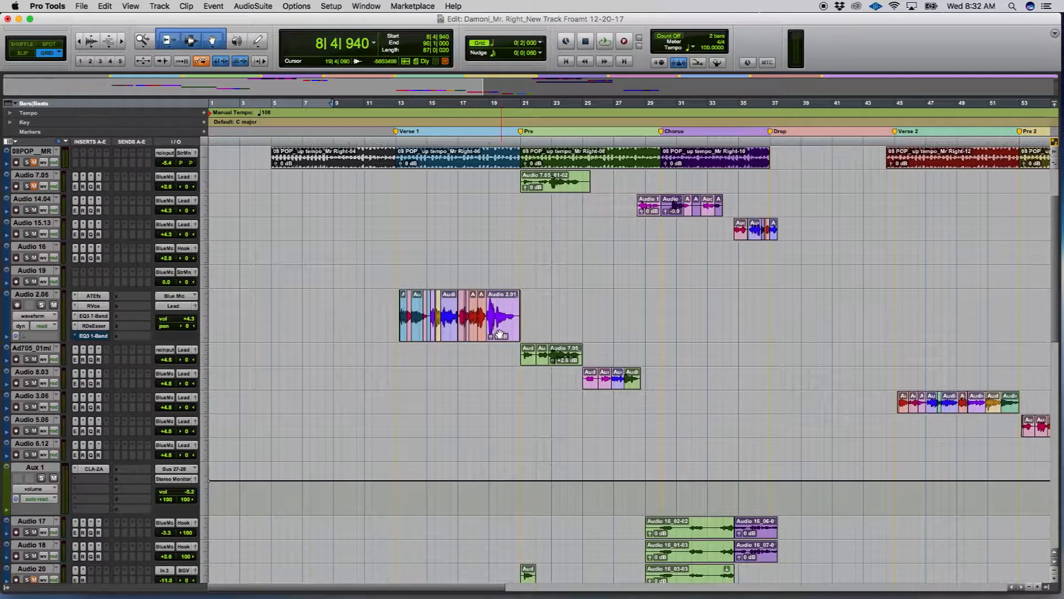
click(462, 273)
key(t)
key(t)
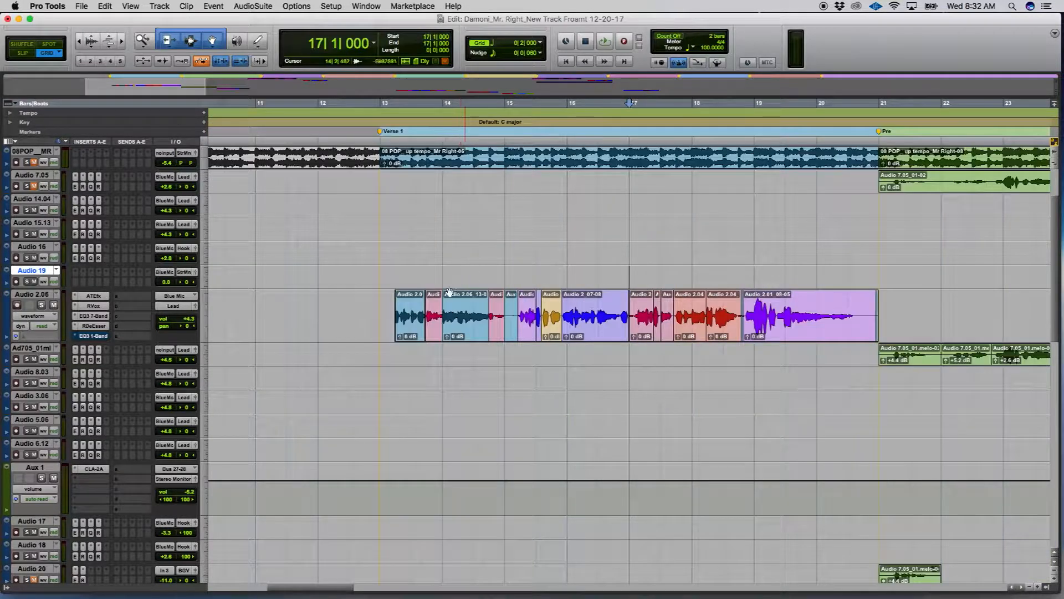
drag(381, 310, 888, 309)
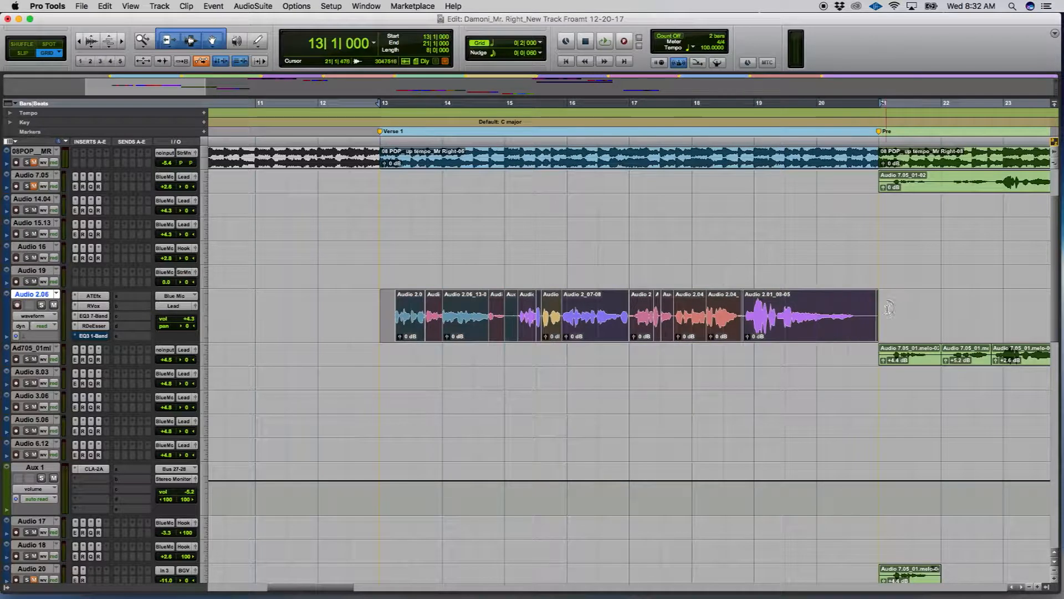
Step: Switch Audio 2.06 to playlists view to inspect the alternate takes beneath the comped vocal
click(402, 269)
click(43, 281)
click(54, 289)
scroll(718, 416, down, 3)
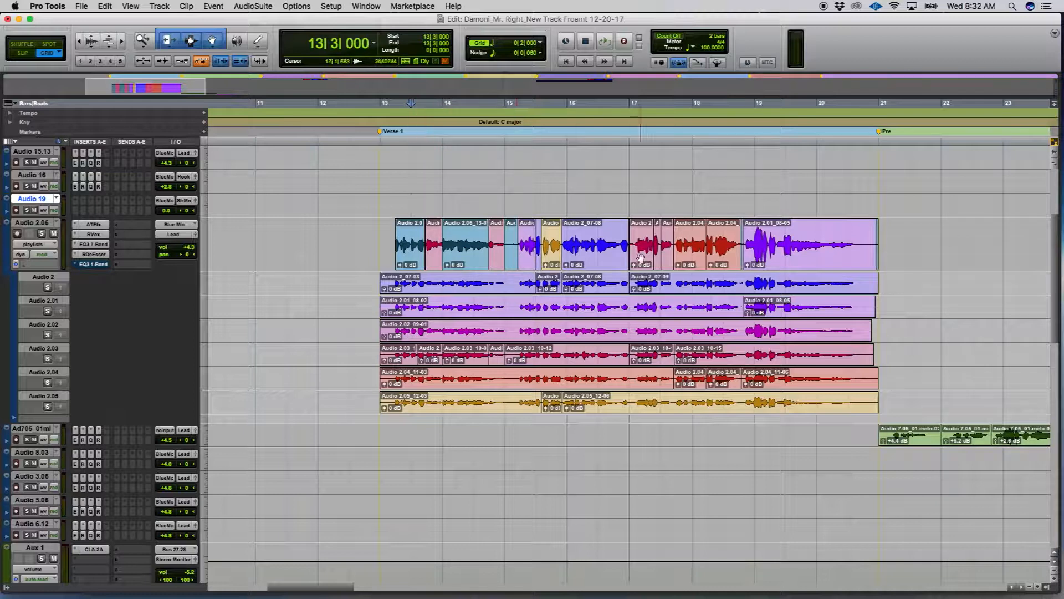
Step: Trim the end of the last Verse 1 vocal clip to about 20|4|311 and return Audio 2.06 to waveform view
click(886, 240)
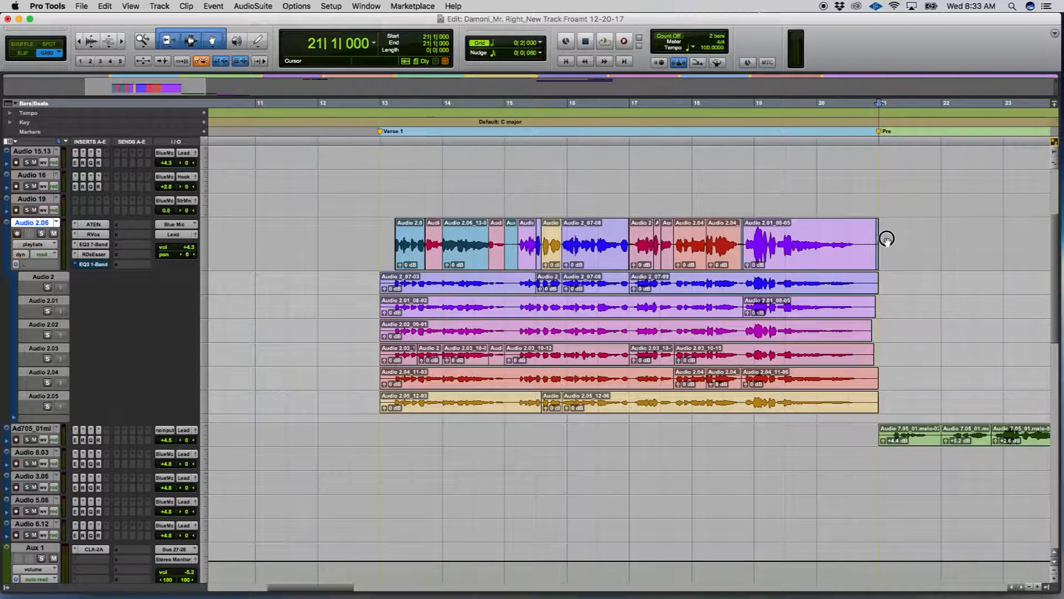
drag(882, 239, 868, 240)
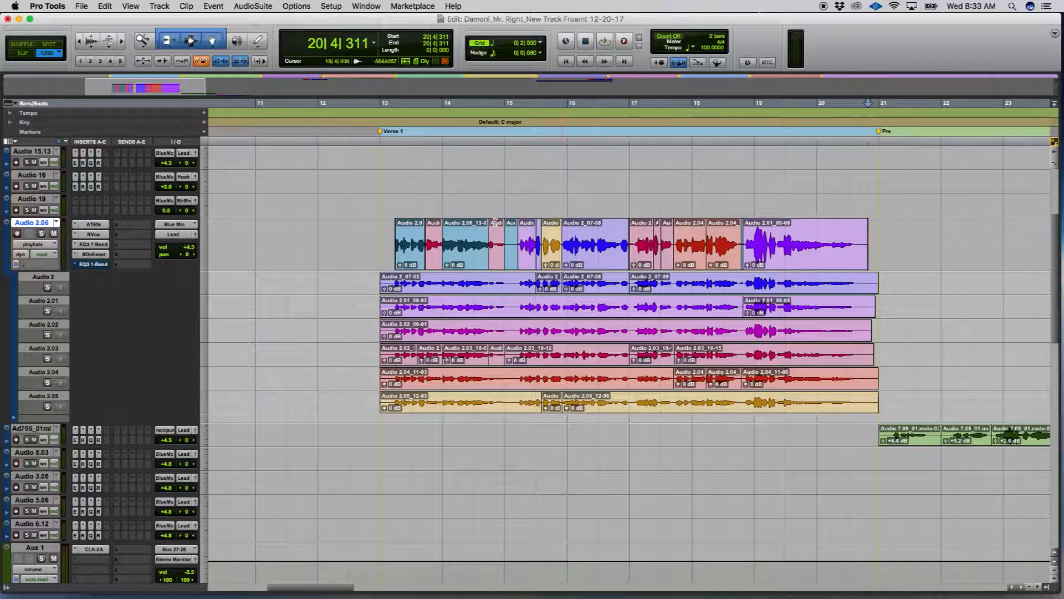
click(380, 232)
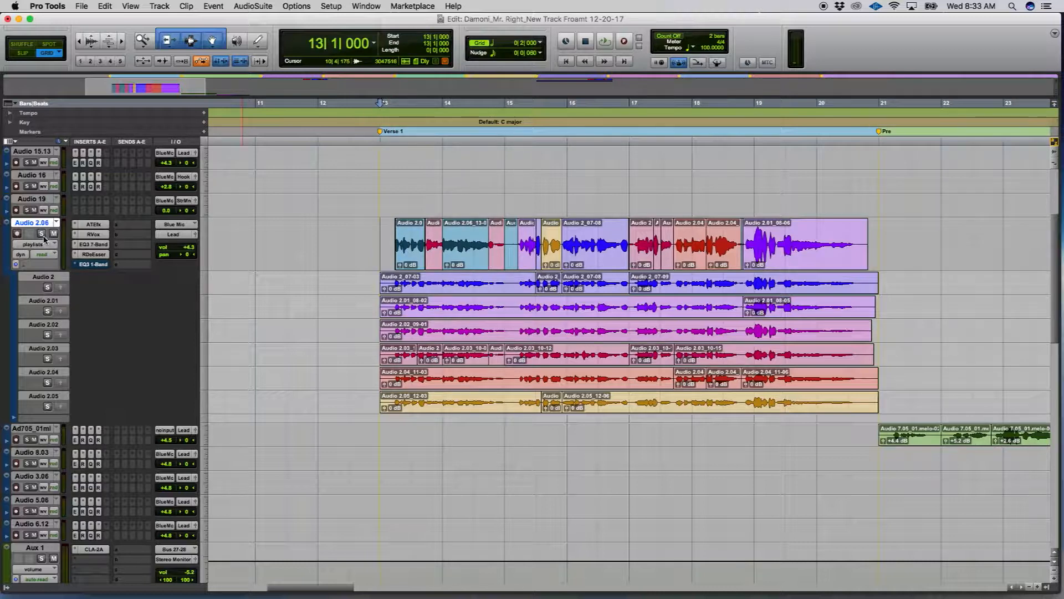
click(45, 244)
click(72, 273)
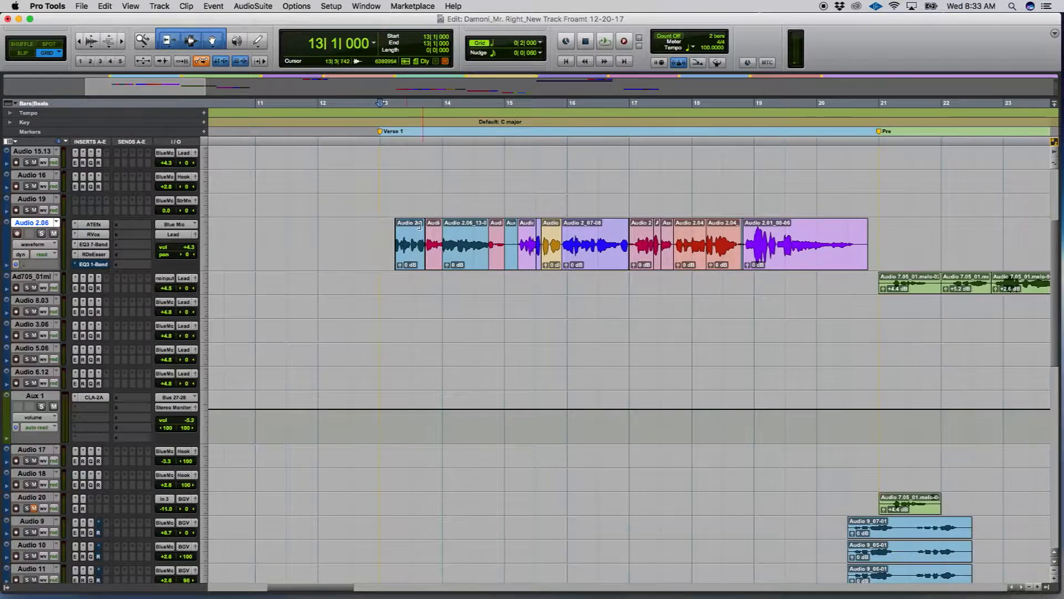
Step: Solo Audio 2.06 and listen to the Verse 1 vocal comp from bar 13 to its last clip
key(p)
click(42, 233)
key(space)
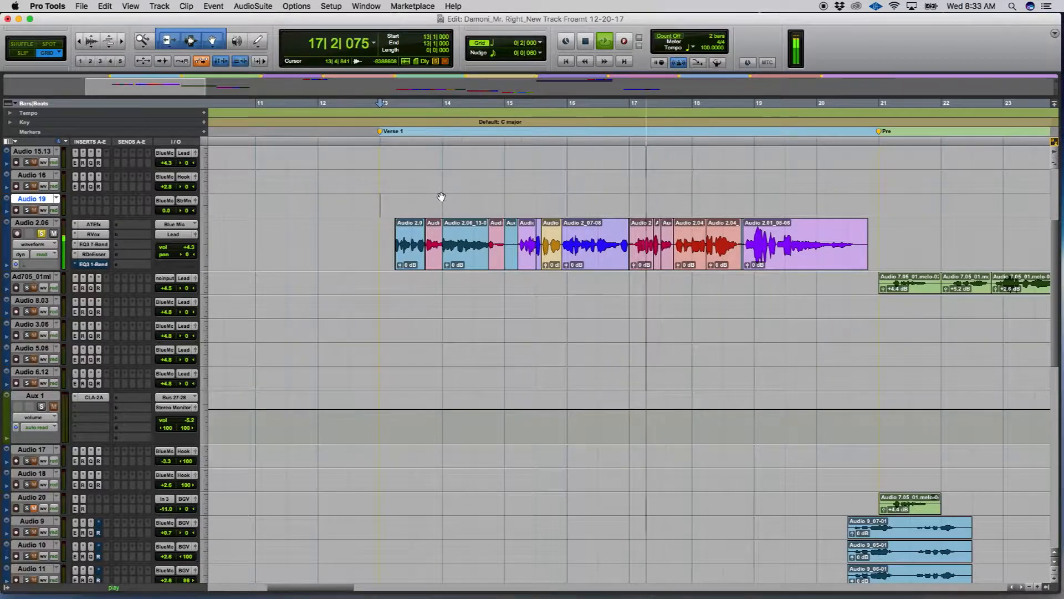
key(t)
scroll(443, 194, right, 8)
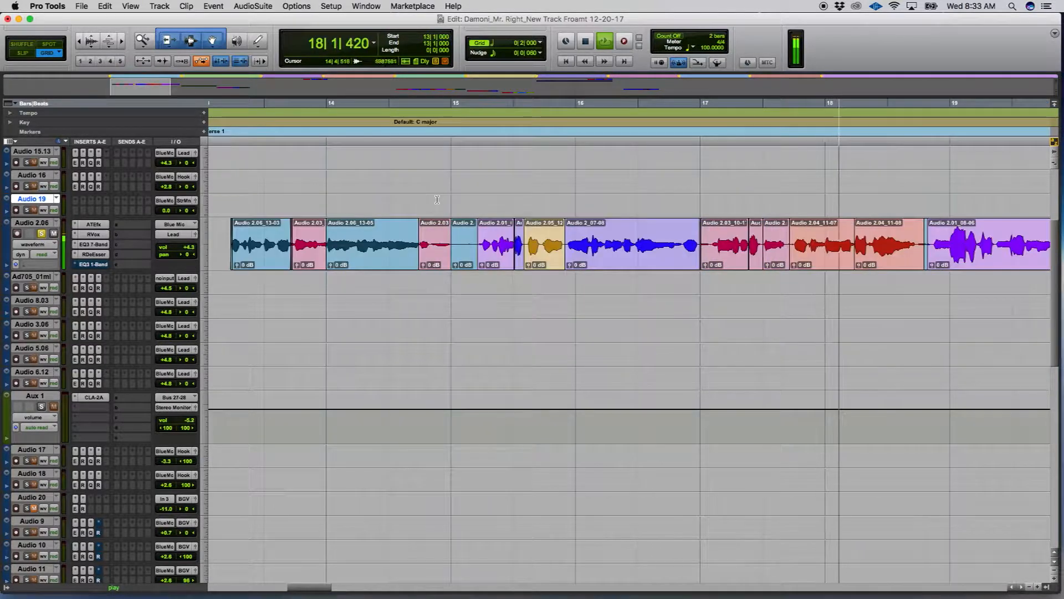
key(r)
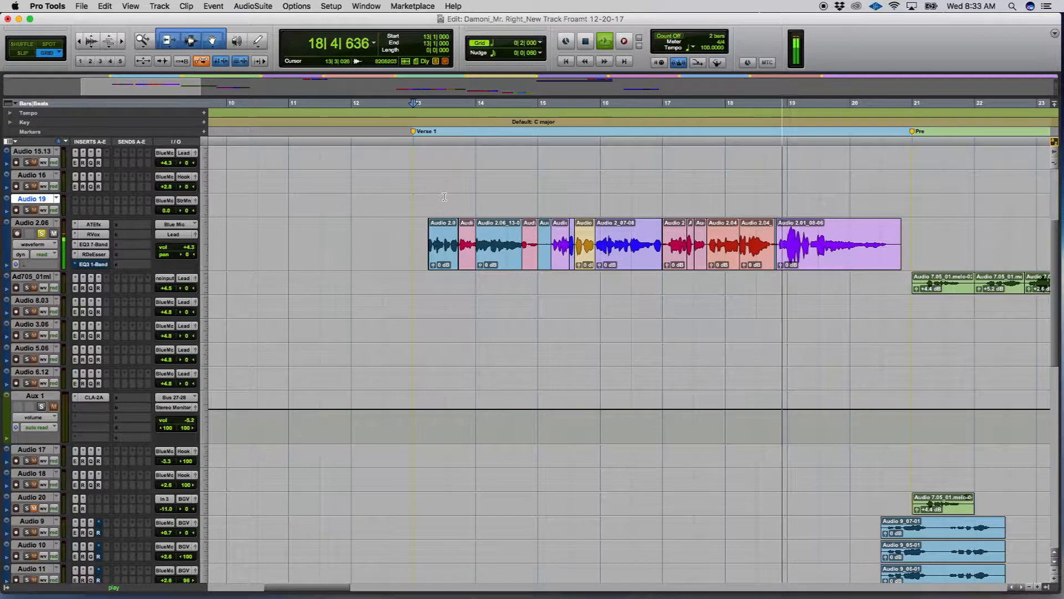
scroll(446, 195, right, 6)
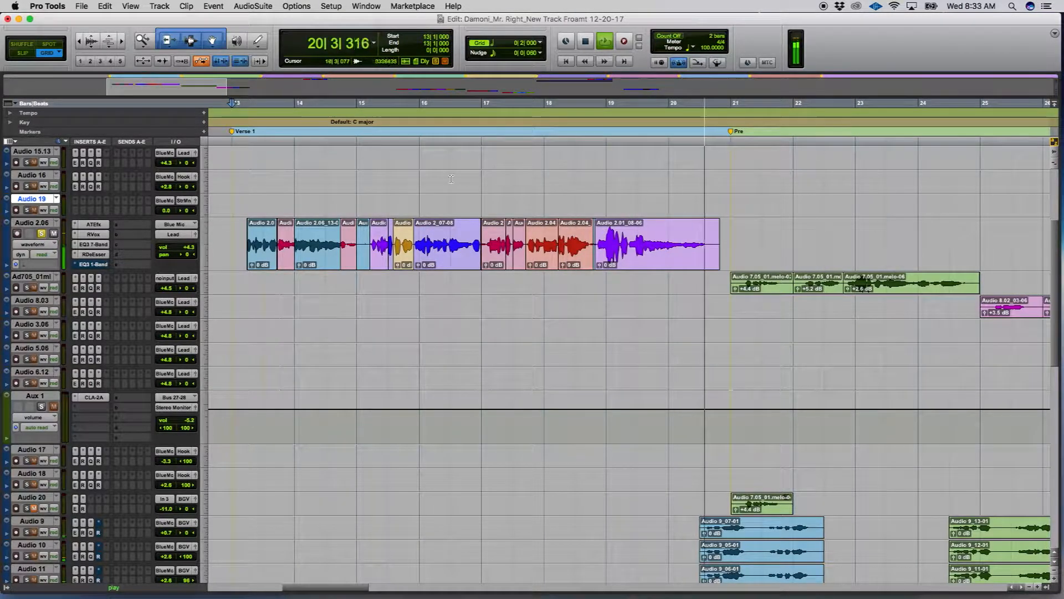
key(space)
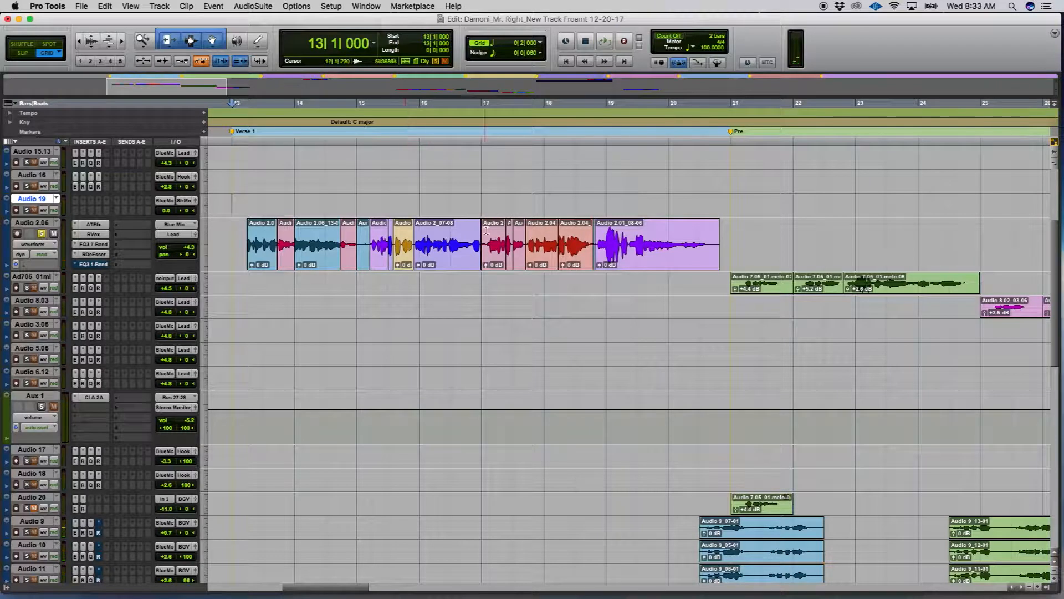
Step: Play the vocal's ending, trim the last Verse 1 clip on Audio 2.06 to about 20|3|657 and add a short fade-out
click(690, 211)
key(space)
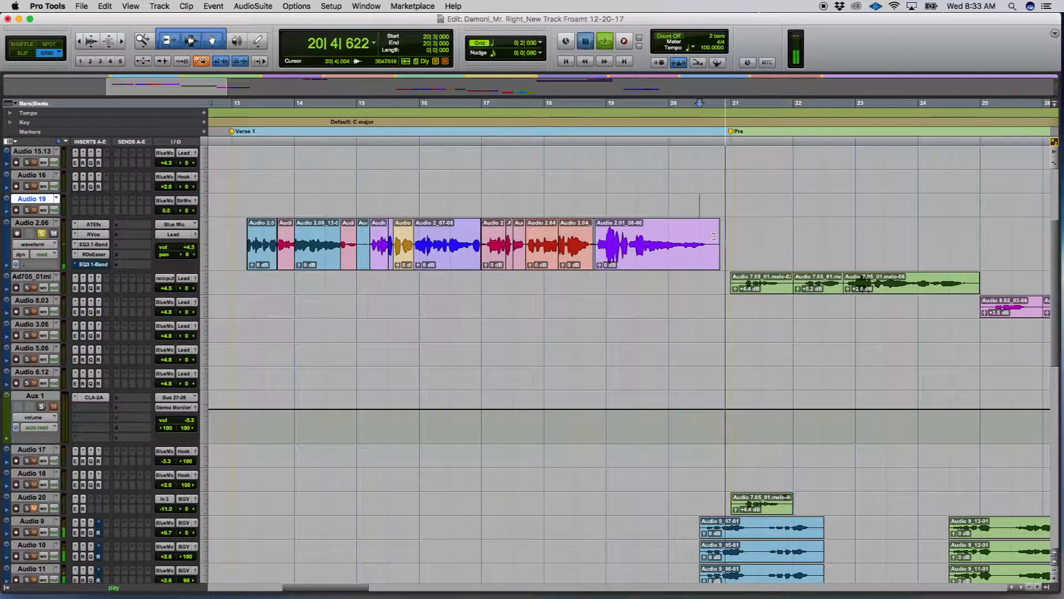
drag(715, 241, 701, 223)
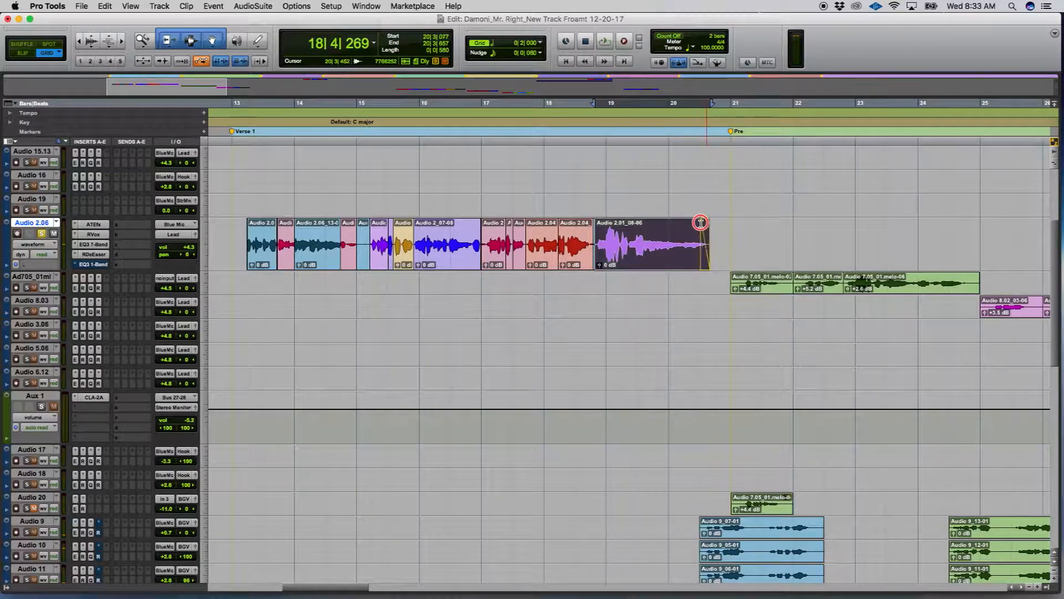
Step: Play the faded vocal ending from bar 20 and save the session
click(669, 199)
key(space)
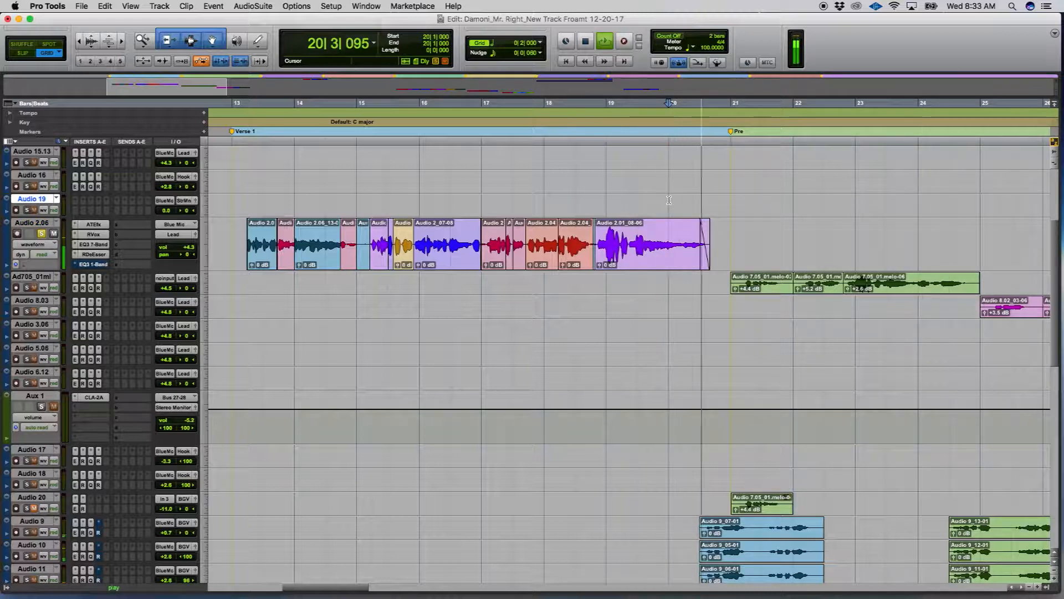
key(space)
key(super+s)
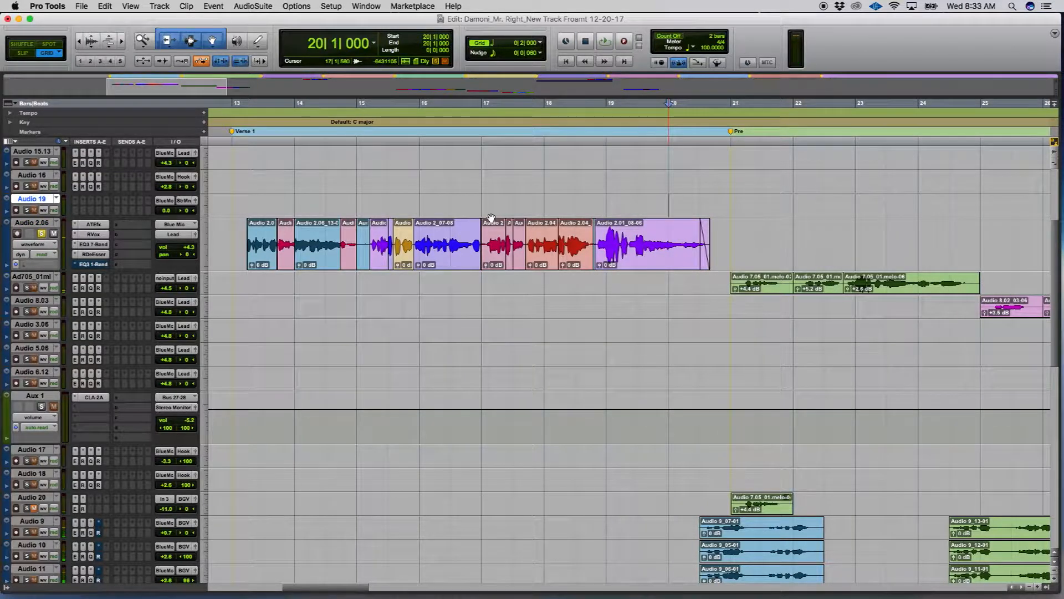
Step: Reduce all tracks to the same small height and save the session
key(r)
key(r)
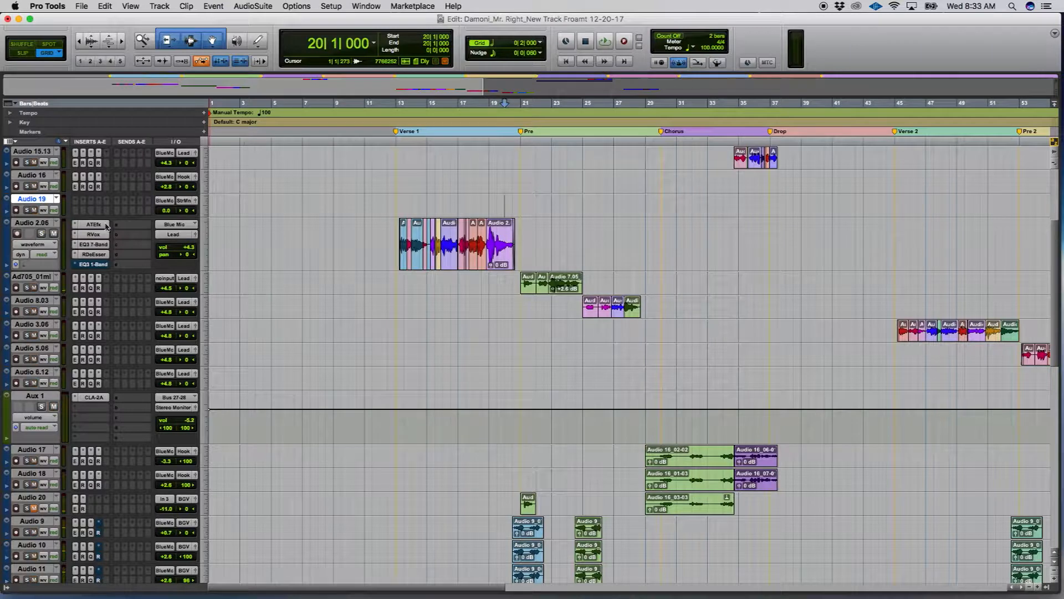
scroll(213, 315, up, 4)
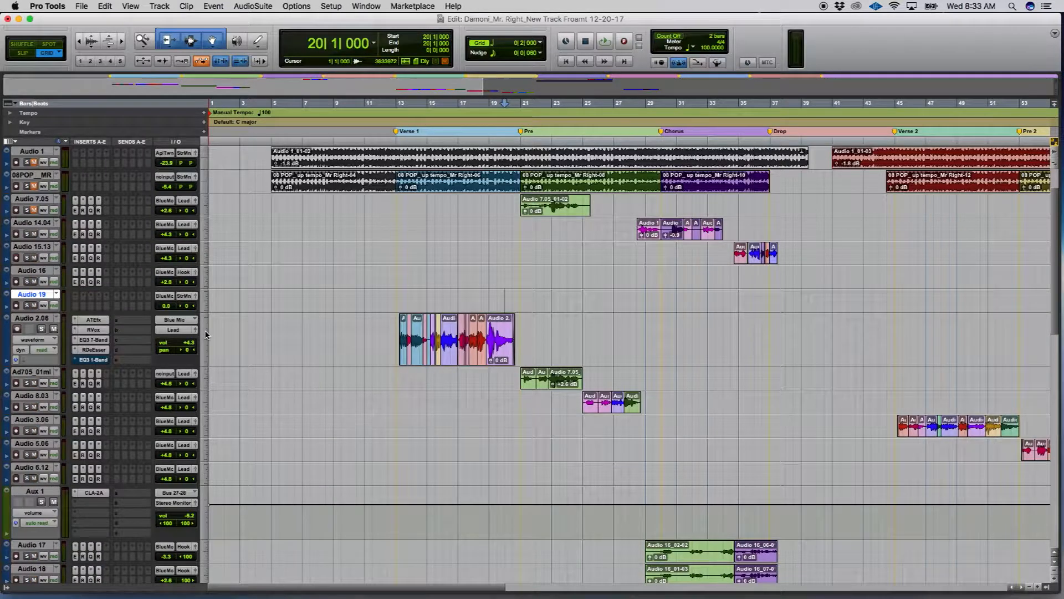
alt+click(206, 335)
alt+click(217, 327)
scroll(349, 256, up, 1)
scroll(349, 255, up, 2)
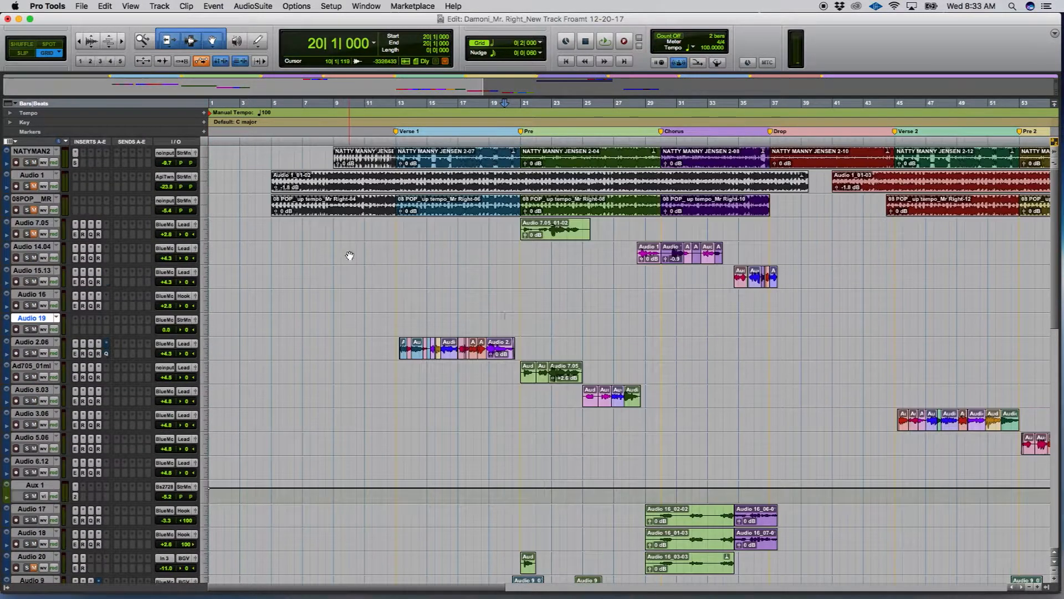
click(83, 6)
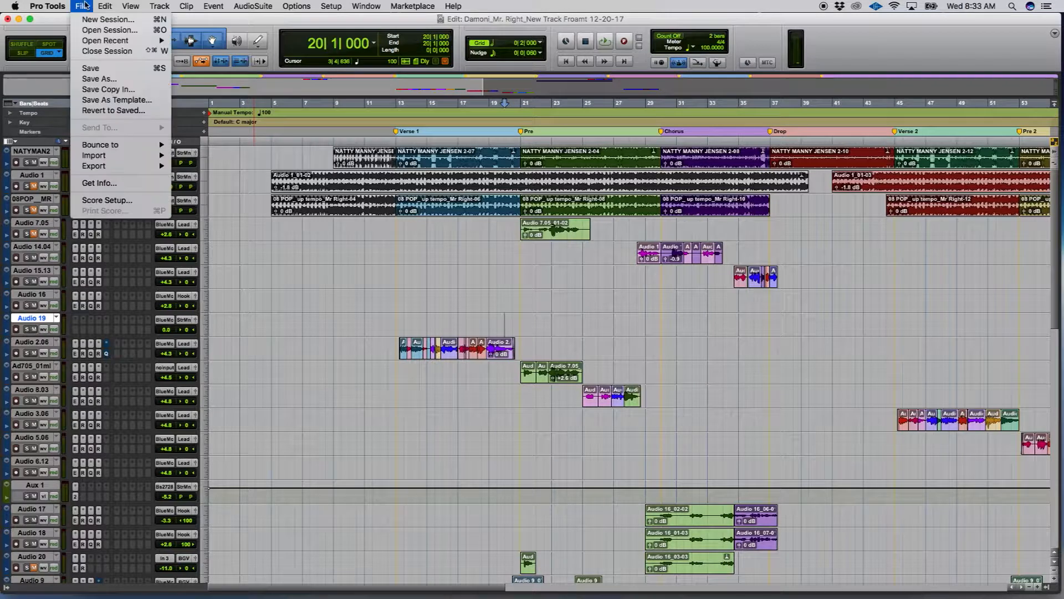
click(93, 67)
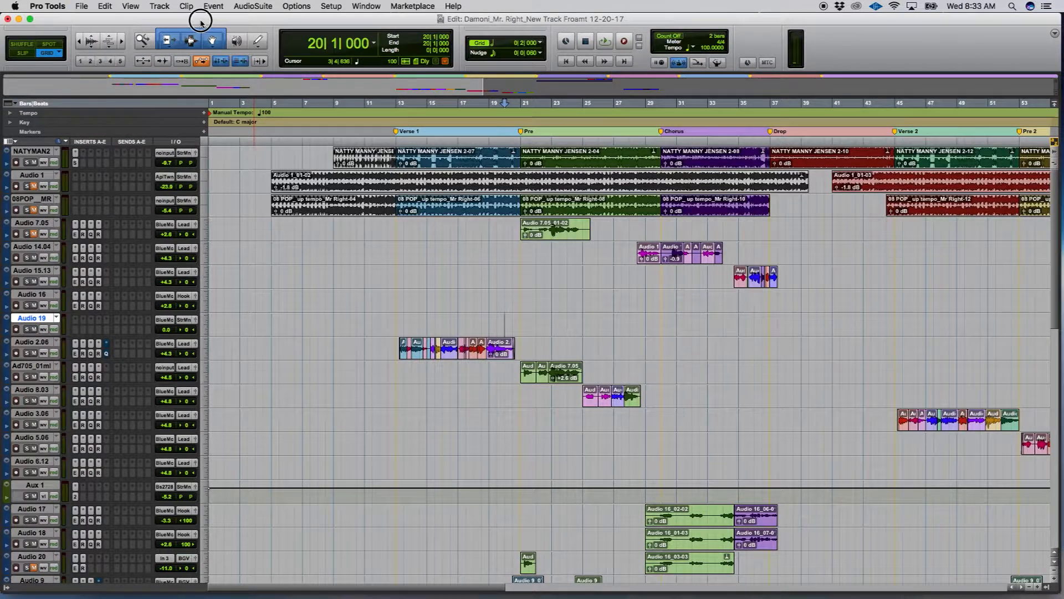
Step: View the channels in the Mix window, minimize it and move the Edit window back into place
drag(200, 22, 201, 59)
key(super+equal)
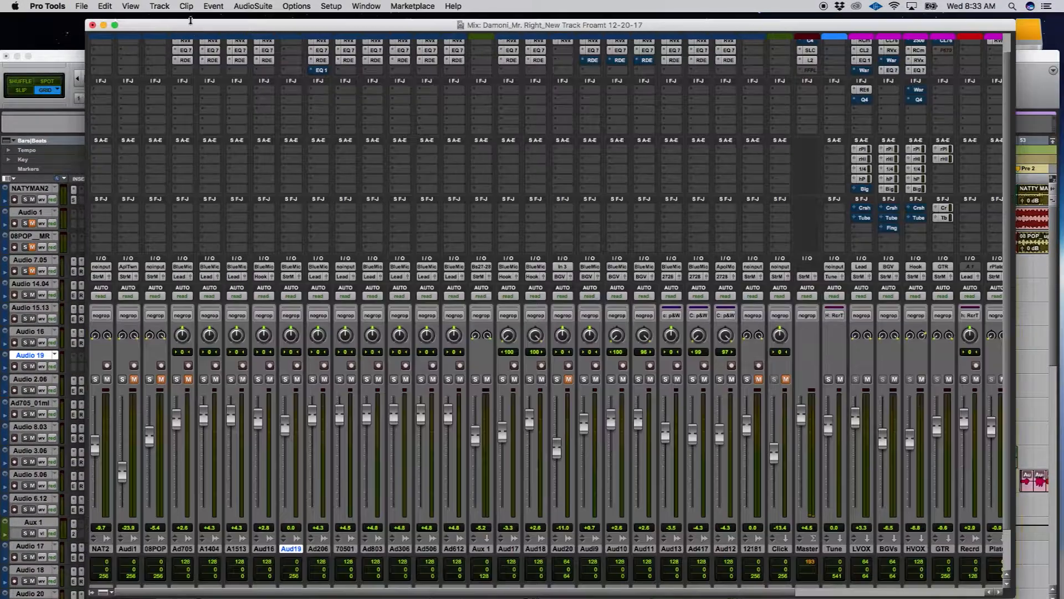
click(104, 26)
drag(85, 54, 86, 18)
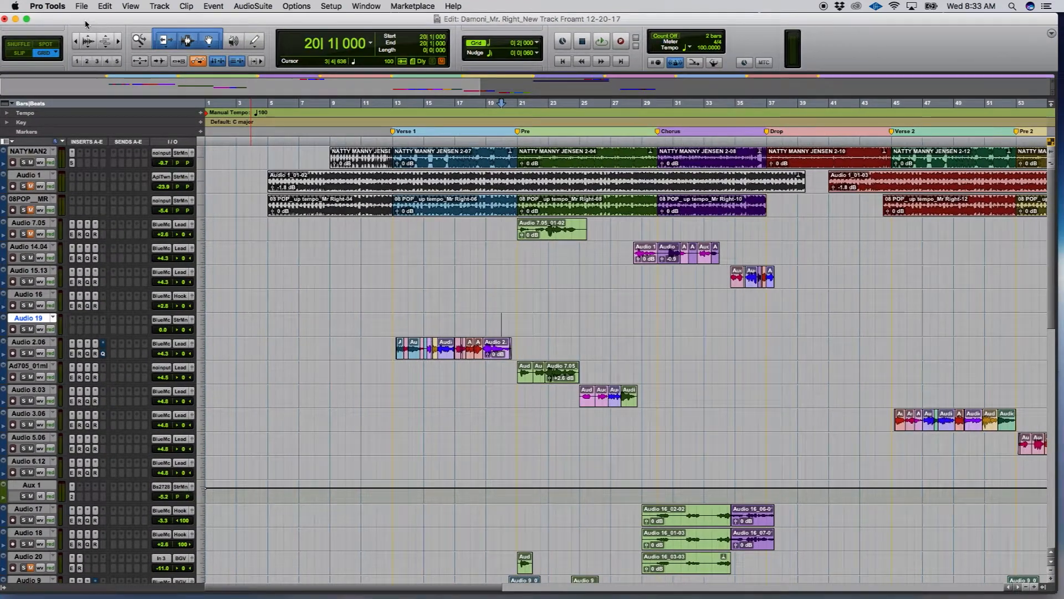
Step: Place the cursor at bar 5 and examine the full arrangement from the beat tracks down to the background vocals
click(269, 156)
key(super+bracketleft)
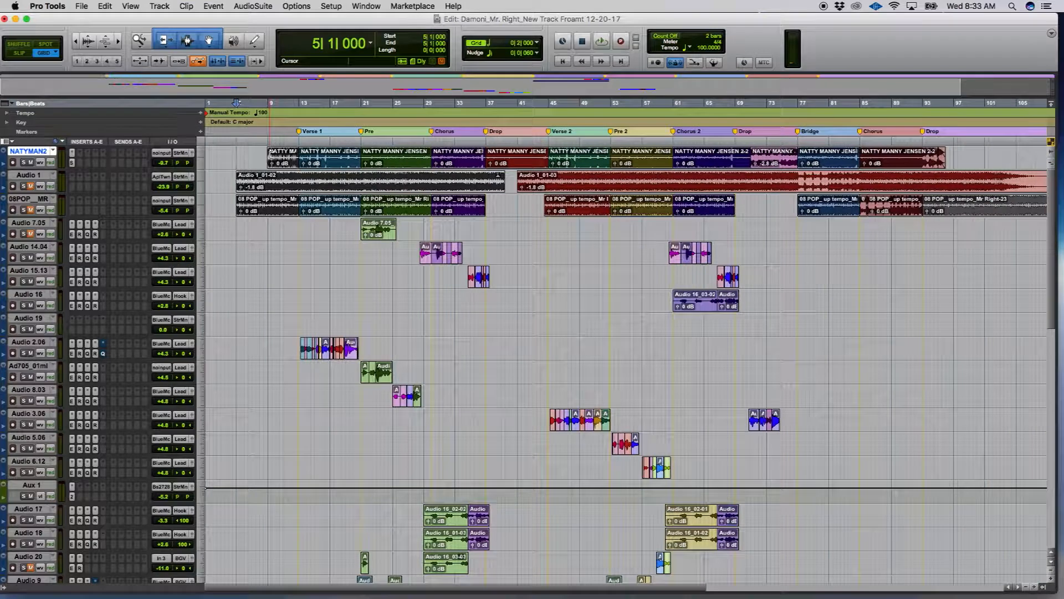
key(super+bracketright)
key(super+bracketleft)
scroll(410, 277, down, 3)
scroll(651, 300, down, 3)
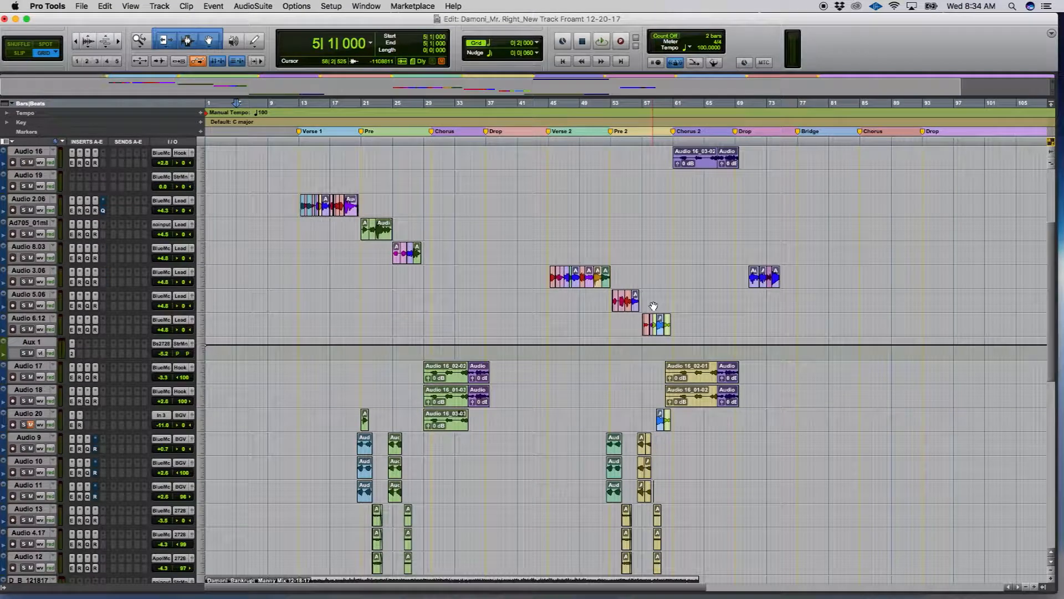
scroll(654, 308, up, 6)
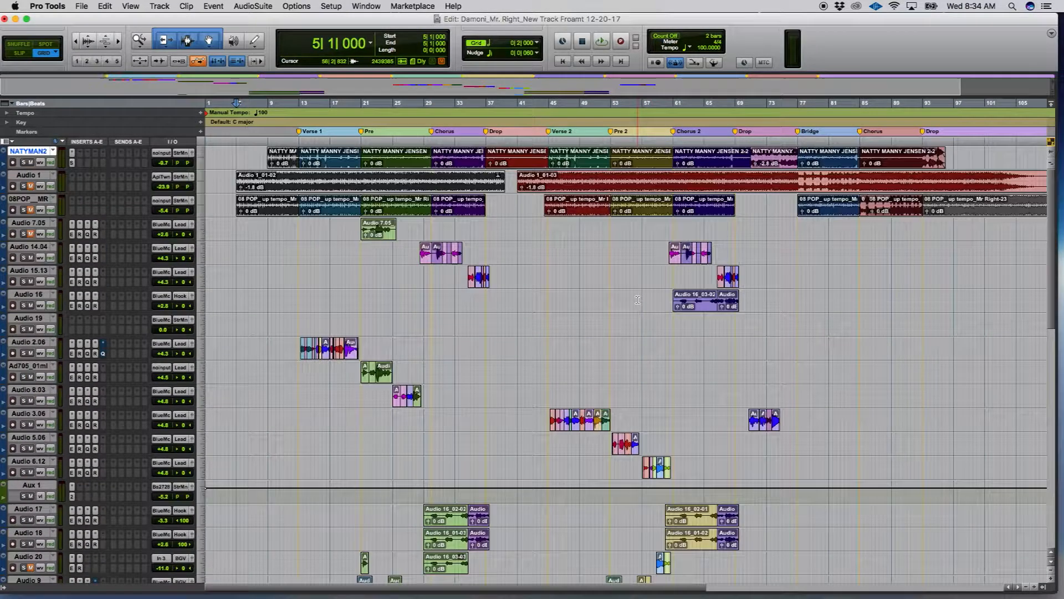
Step: Save the session under the new name Damoni_Mr. Right_Consolidated 12-20-17 in the same session folder
click(81, 7)
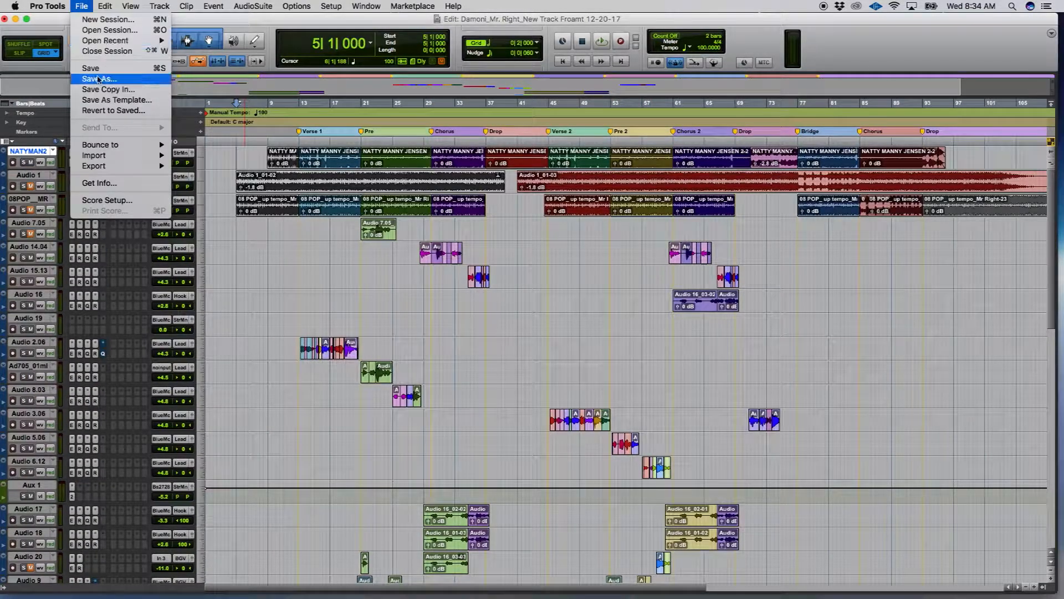
click(102, 81)
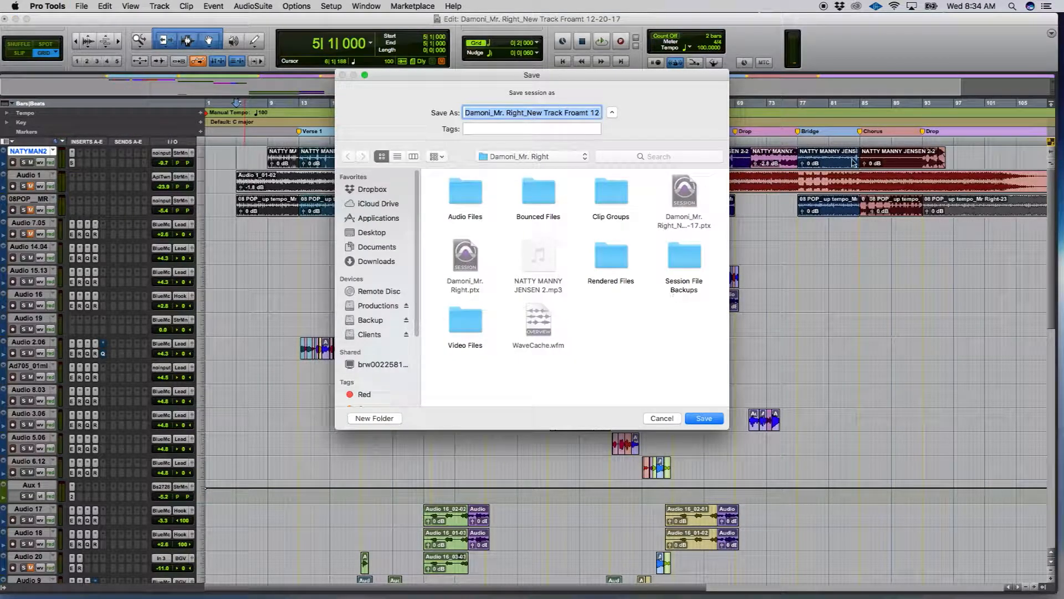
click(532, 113)
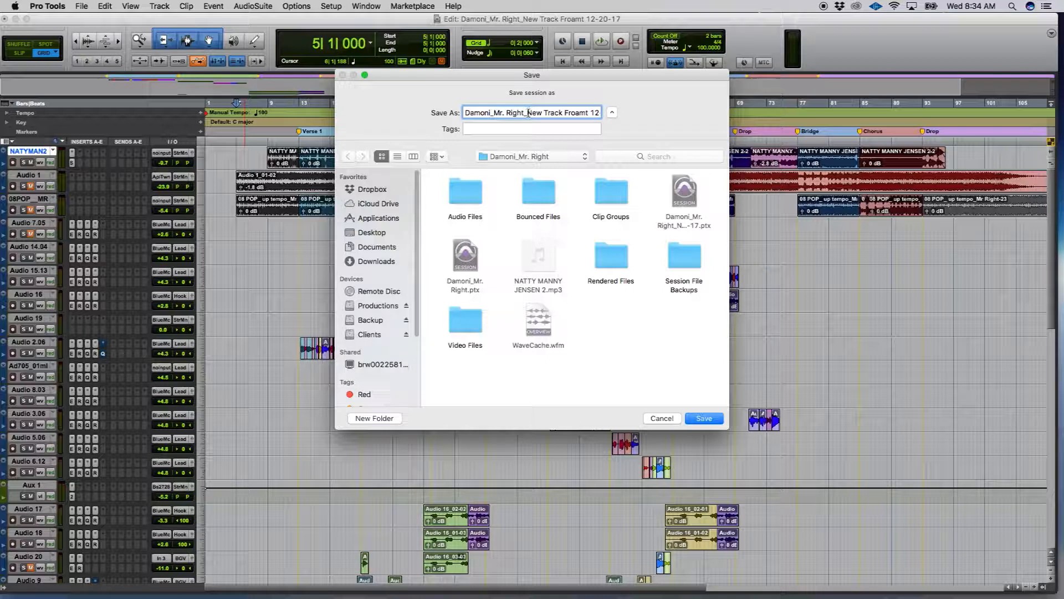
drag(530, 113, 640, 114)
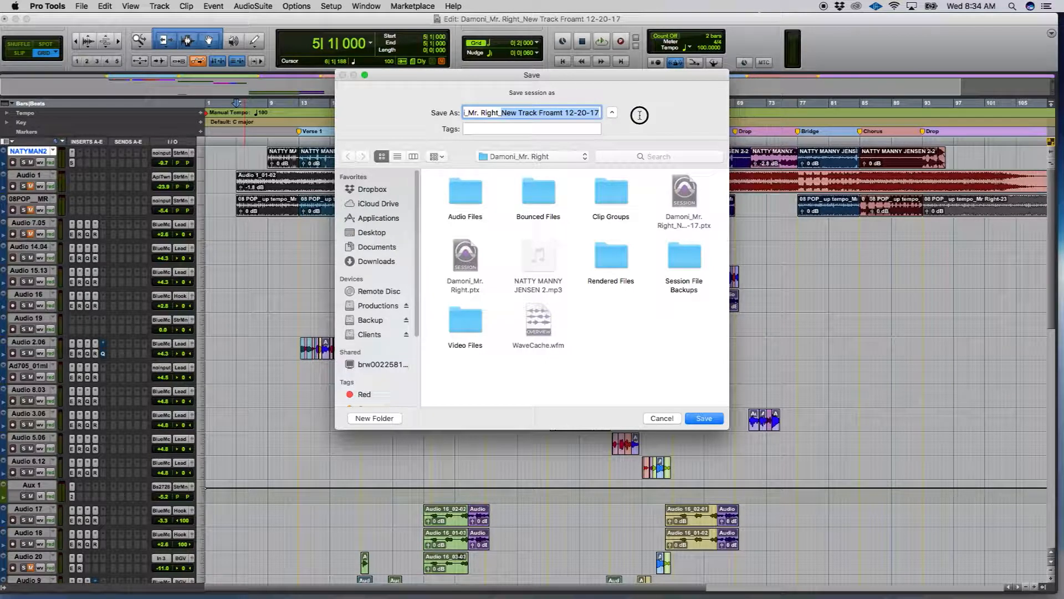
key(BackSpace)
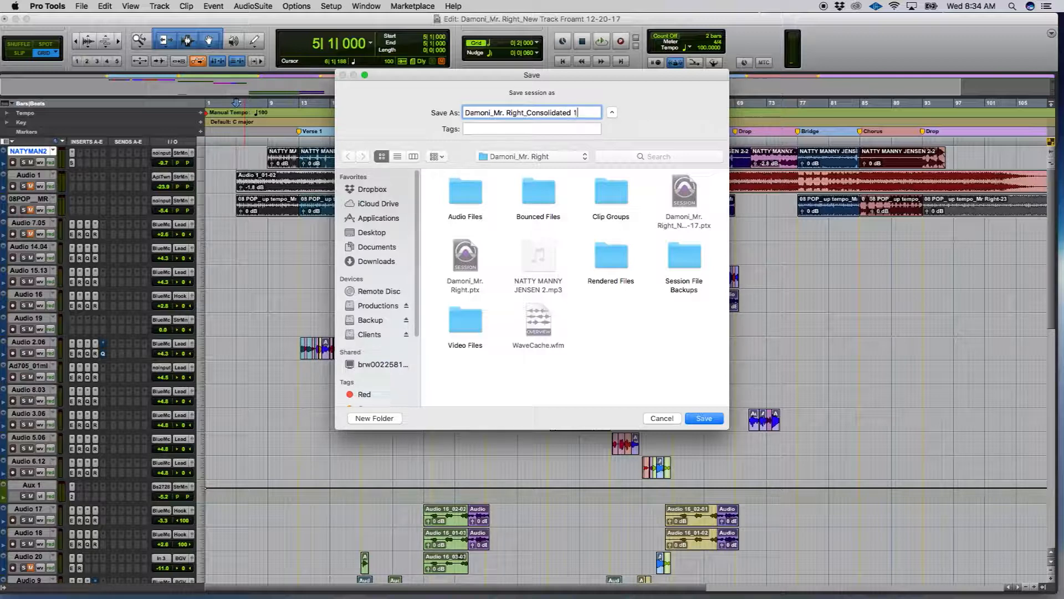
click(974, 7)
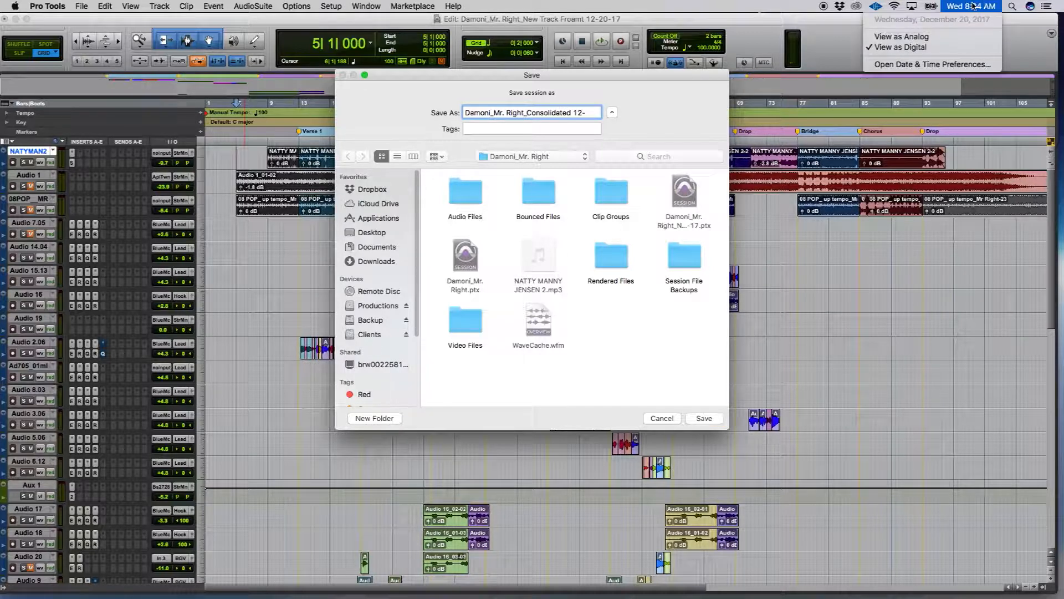
click(630, 85)
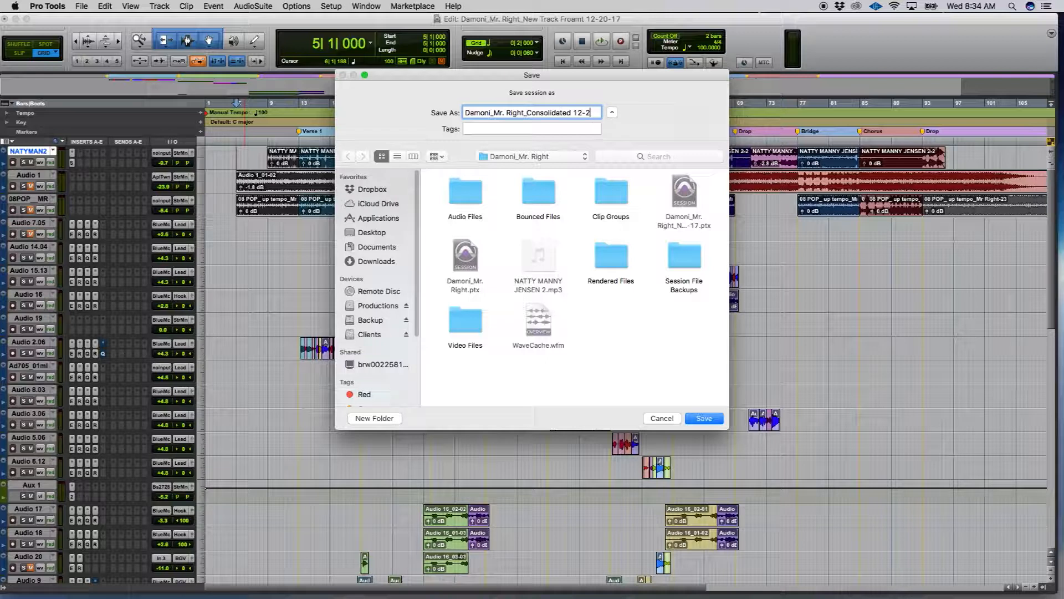
text(17)
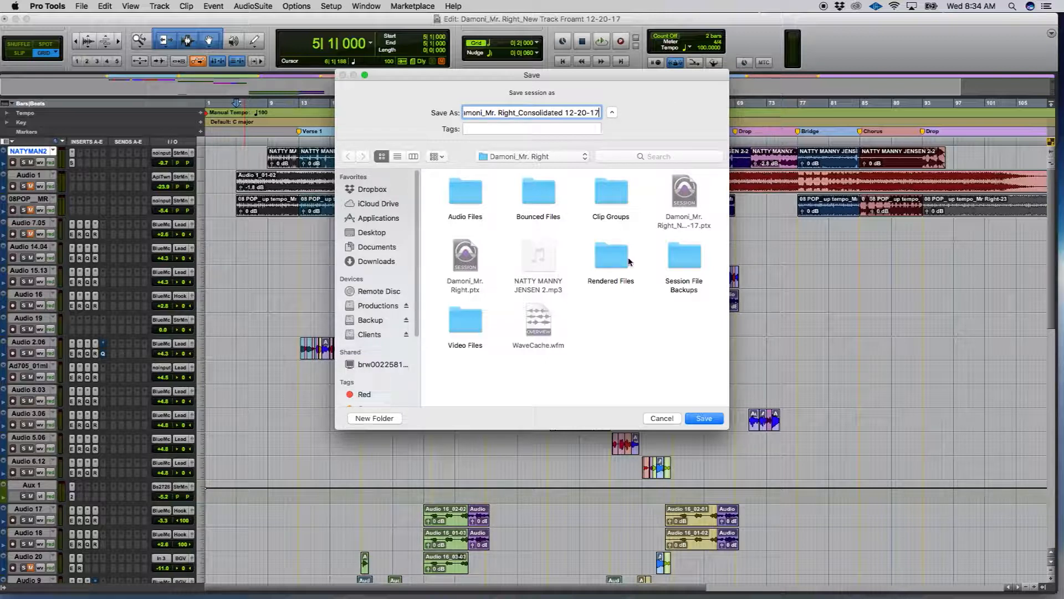
click(705, 420)
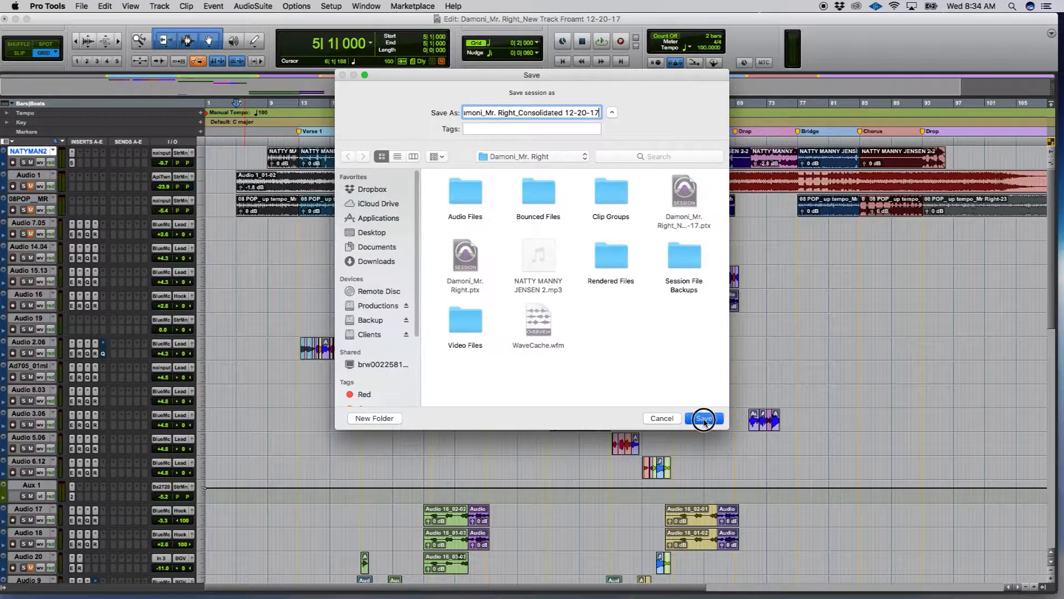
Step: Select the lead vocal range from bar 9 to bar 78 and review Aux 1 and the background vocal tracks below
scroll(555, 312, down, 1)
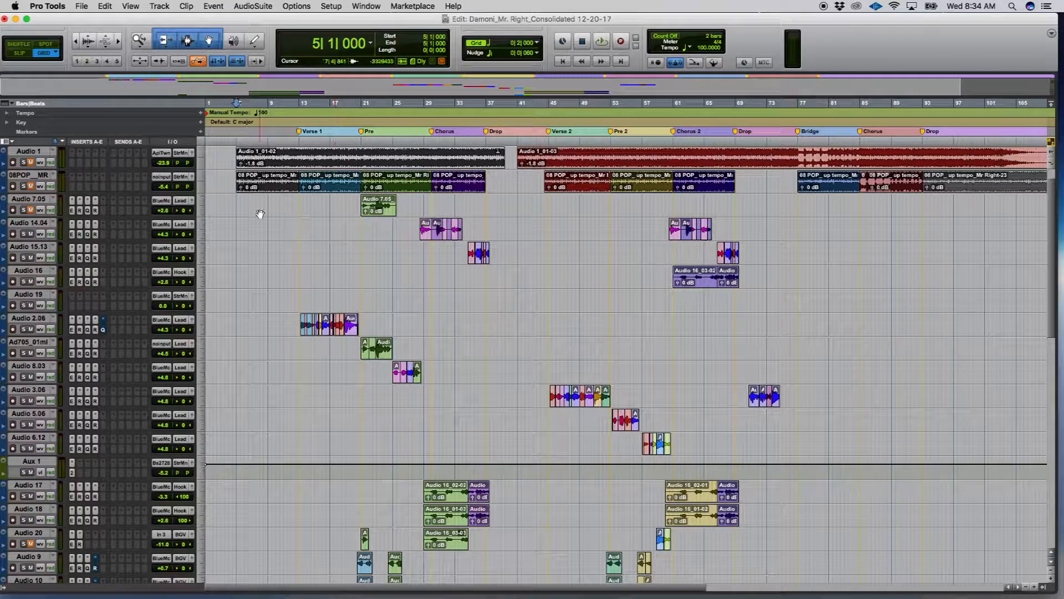
drag(269, 195, 803, 441)
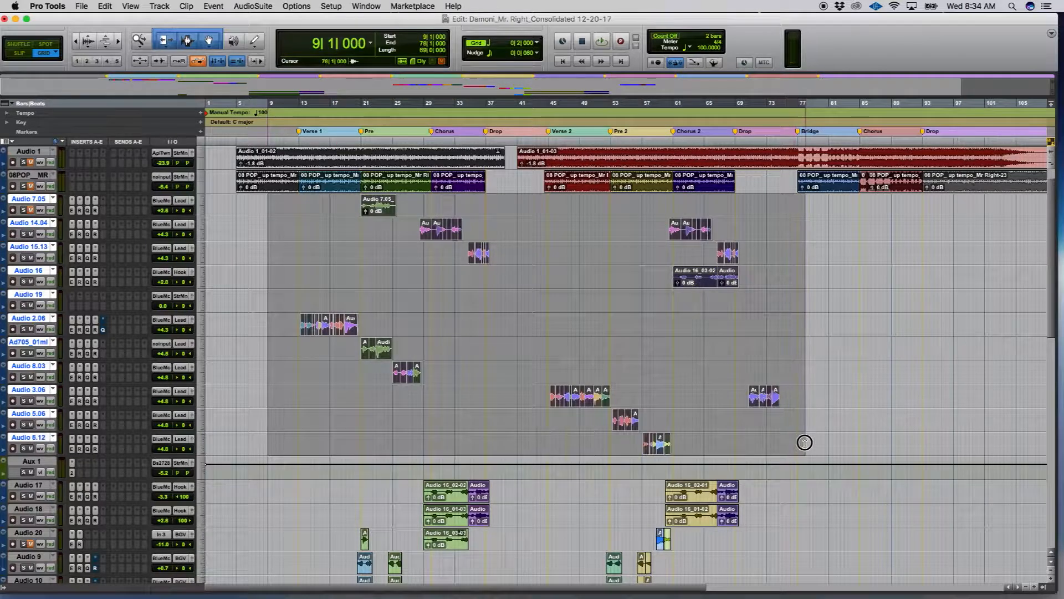
click(29, 461)
scroll(395, 476, down, 4)
scroll(560, 458, down, 3)
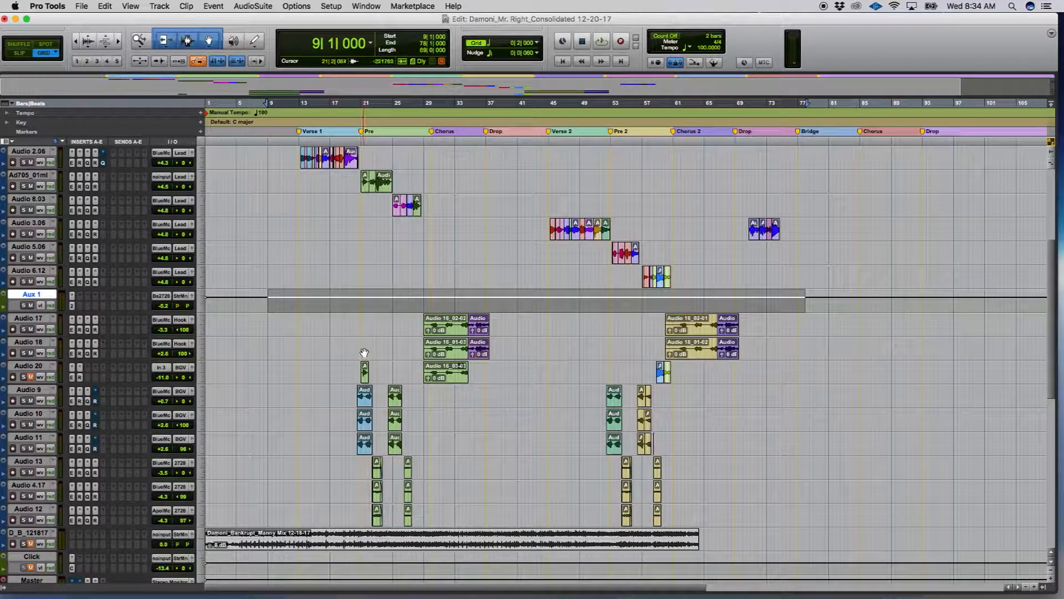
scroll(422, 332, up, 7)
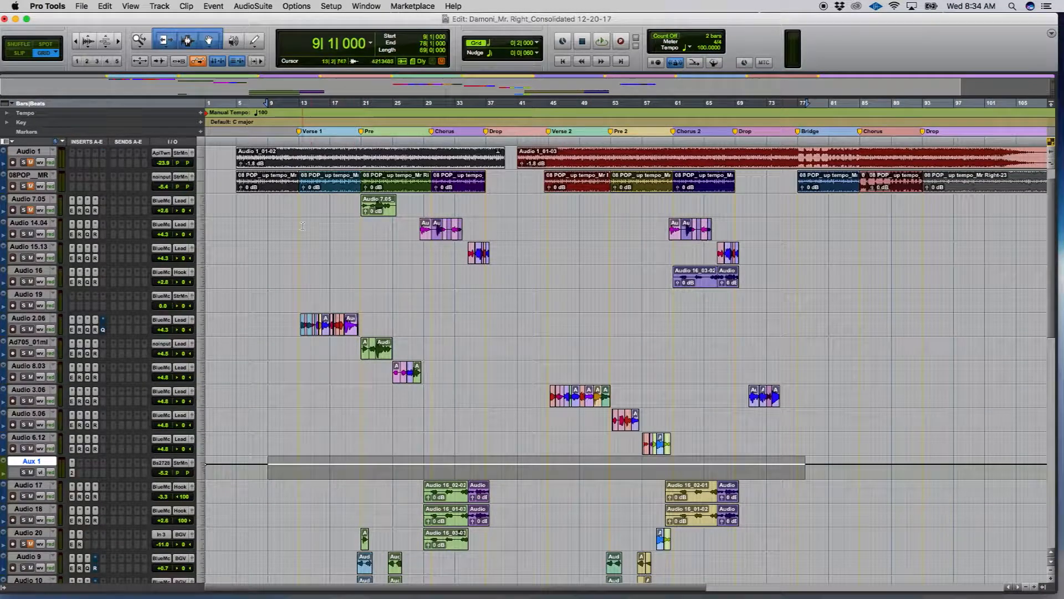
Step: Create a new audio track directly below Audio 14.04
click(366, 296)
key(super+bracketright)
key(super+bracketright)
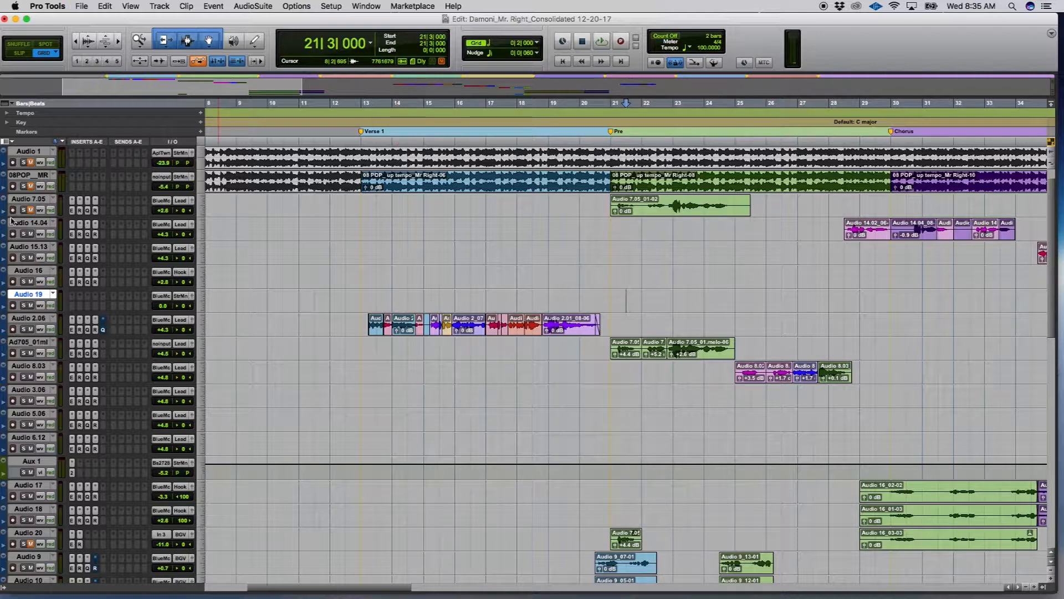
click(40, 223)
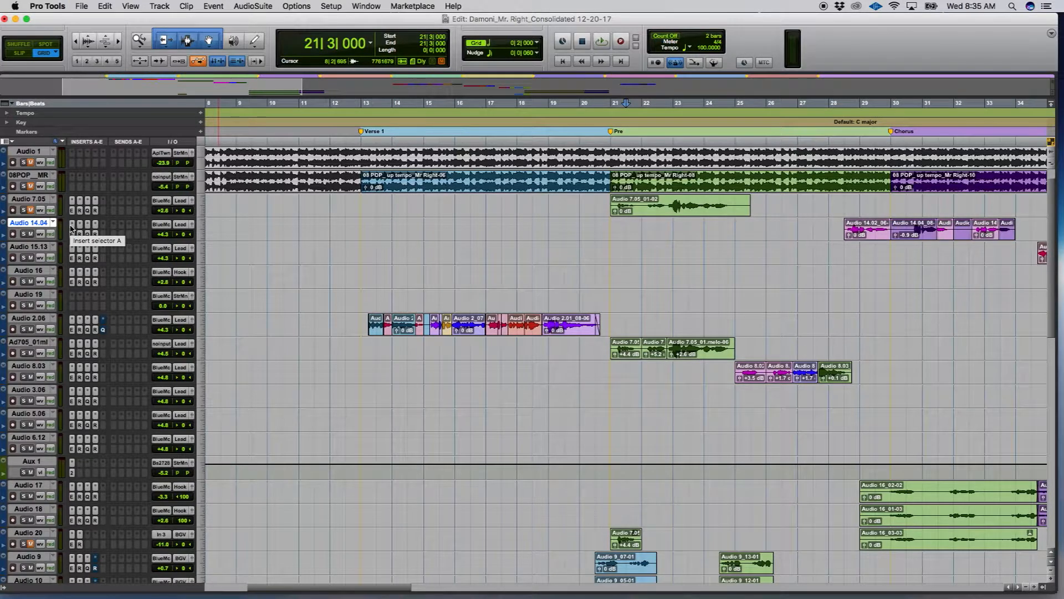
key(shift+super+n)
click(673, 237)
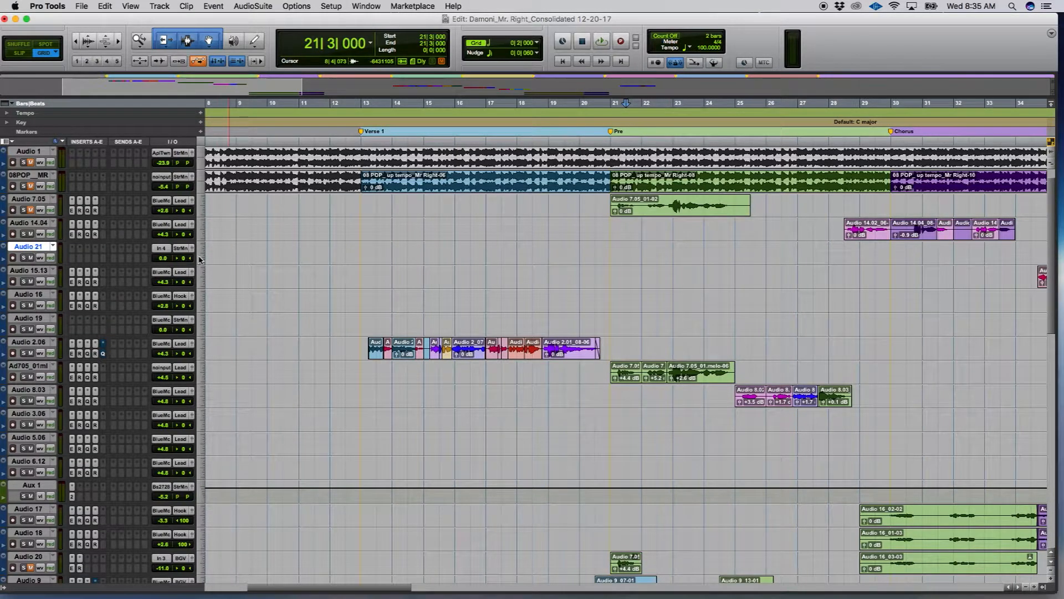
Step: Enlarge the new track's height and name it Lead Cons
click(200, 259)
click(212, 272)
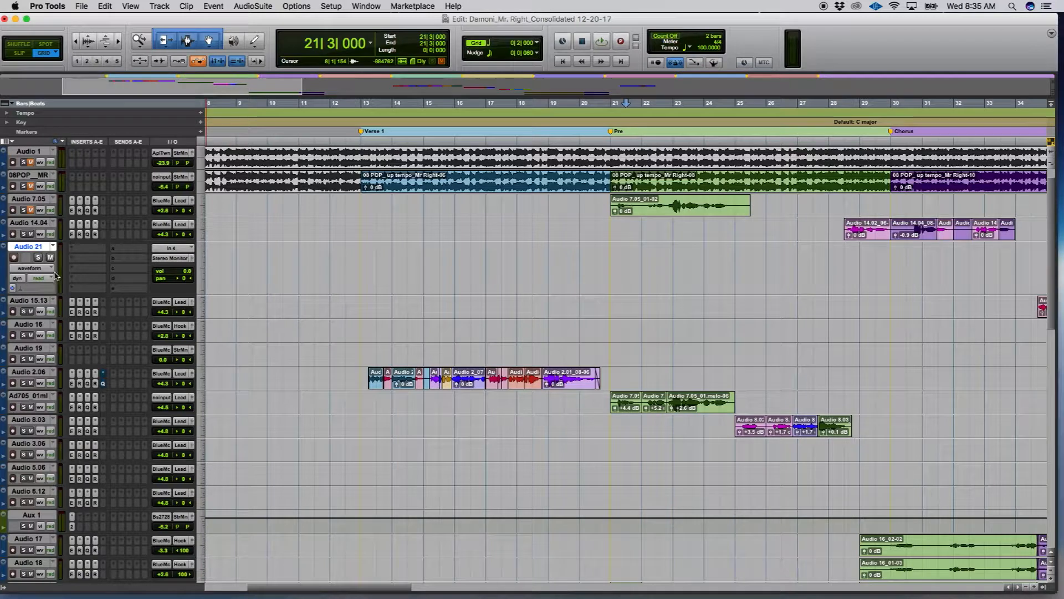
double_click(27, 250)
text(Lead Cons.)
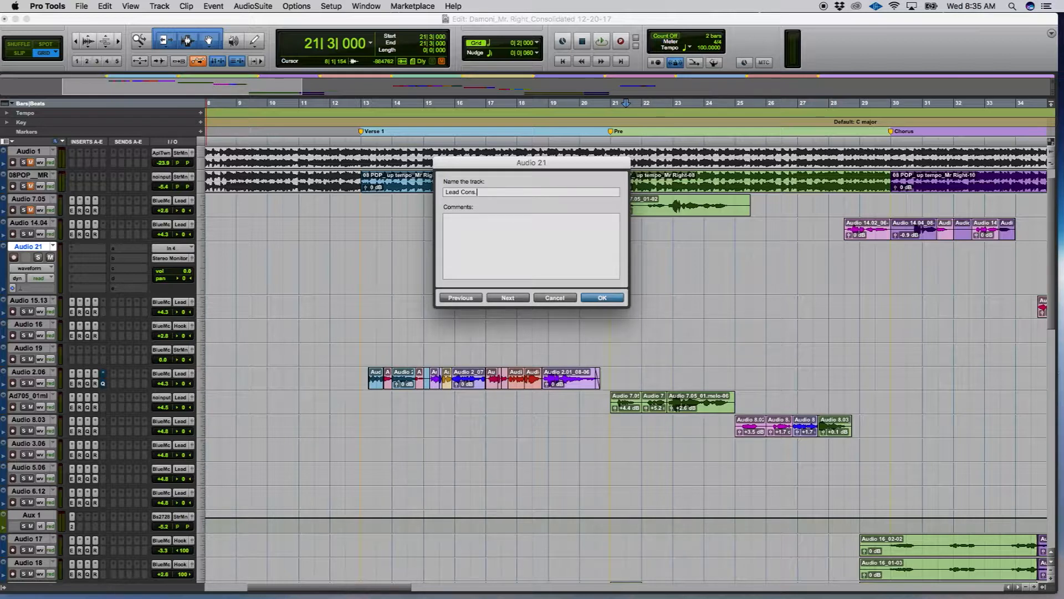
key(Return)
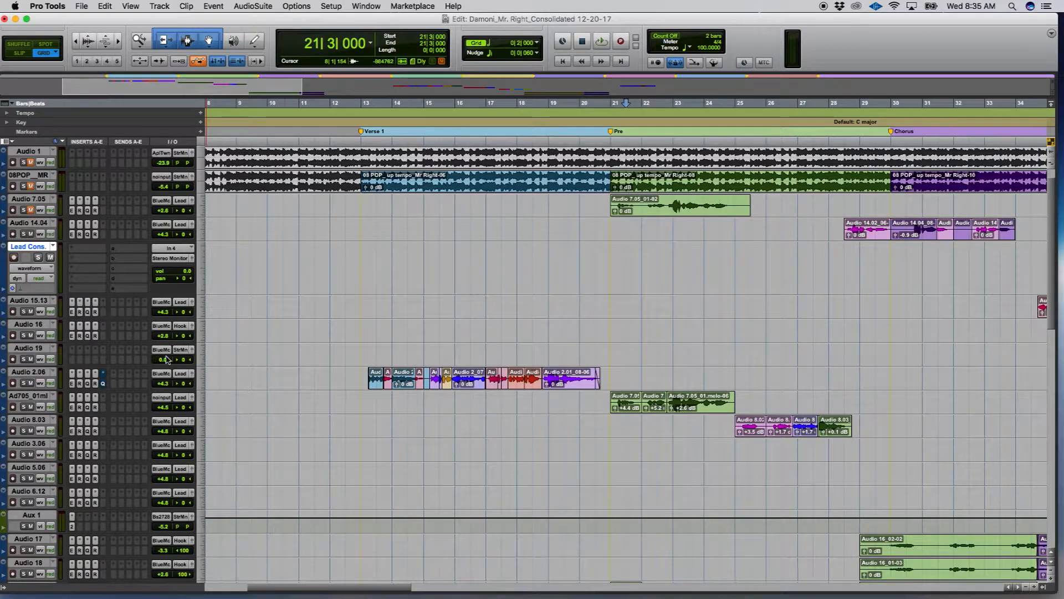
Step: Copy the Verse 1 vocal clips from Audio 2.06, bars 13 to 21, onto the Lead Cons. track at the same position
drag(361, 373, 607, 376)
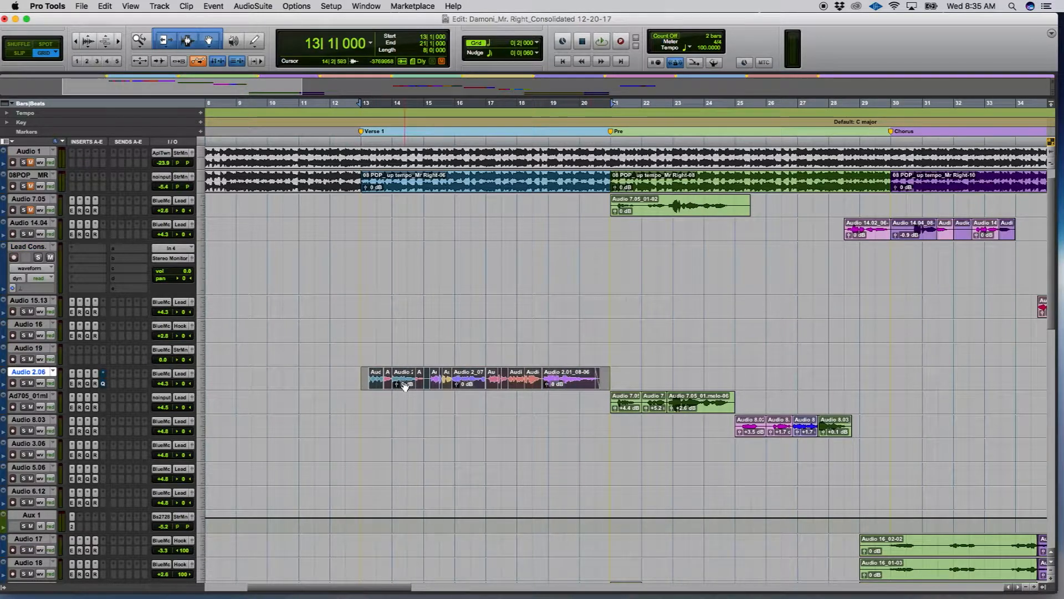
drag(407, 384, 410, 272)
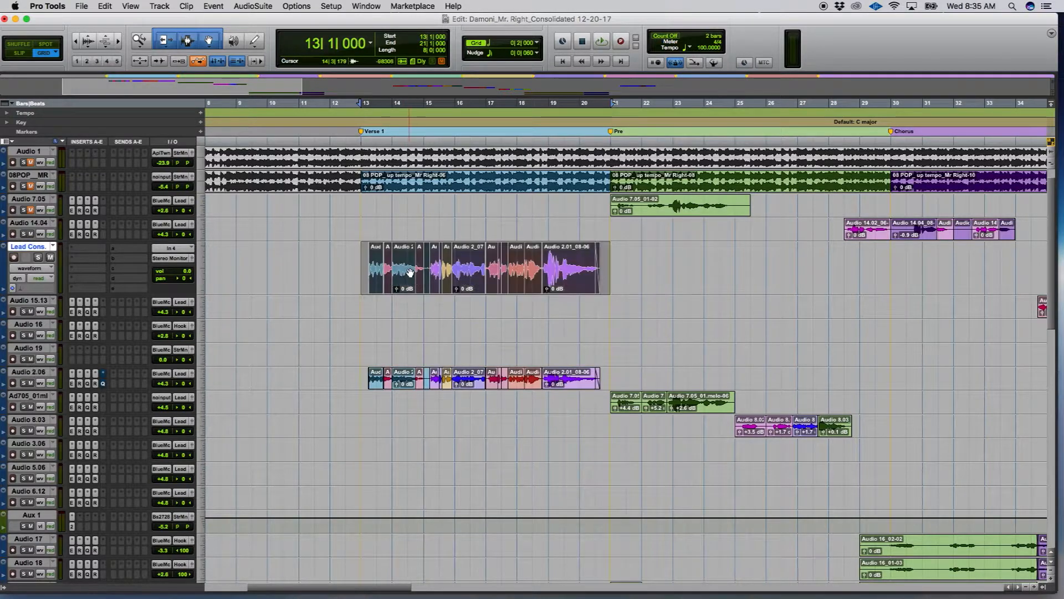
click(659, 263)
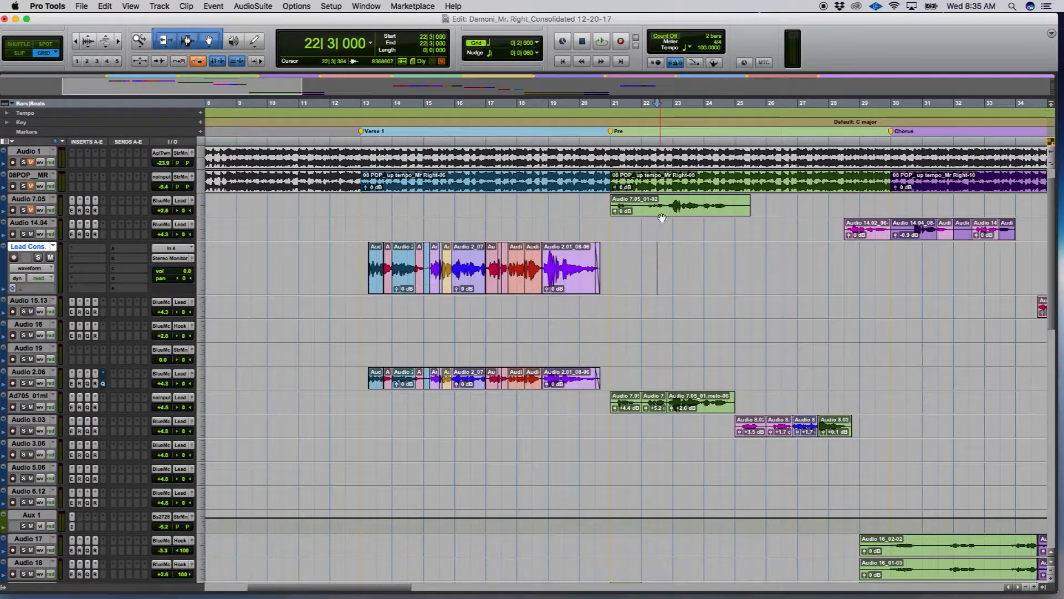
Step: Copy the Pre section vocal clips from the Ad705_01 and Audio 8.03 tracks onto Lead Cons. at their original positions
click(626, 404)
shift+click(681, 408)
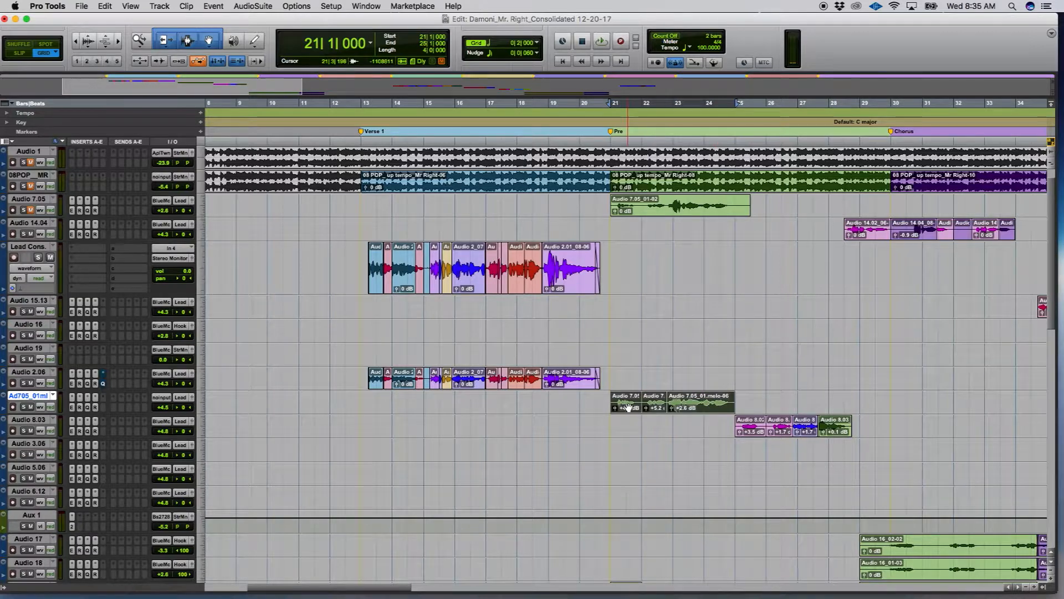
drag(628, 408, 635, 273)
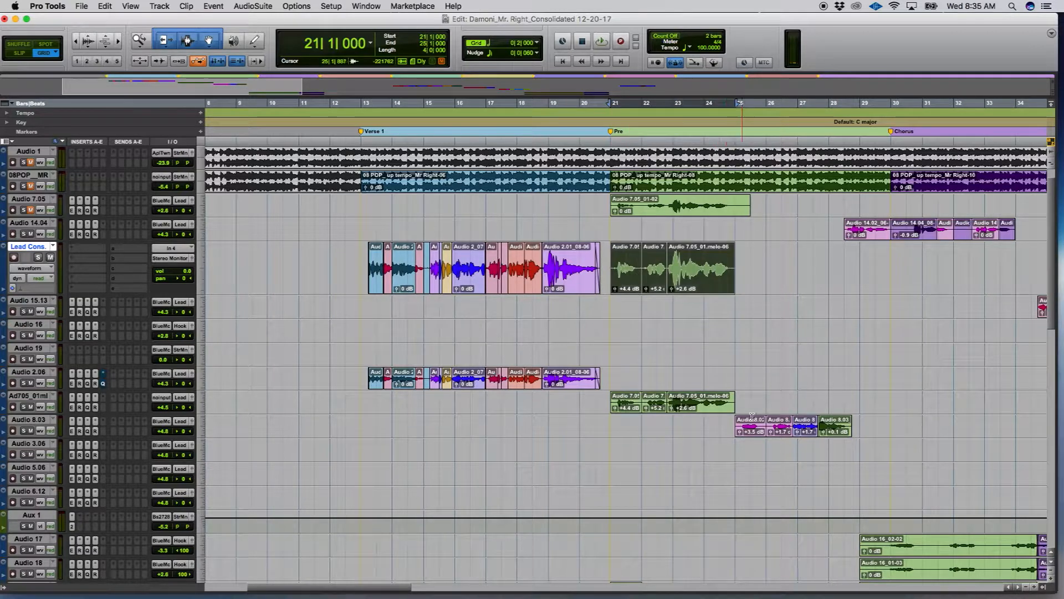
click(752, 435)
shift+click(837, 434)
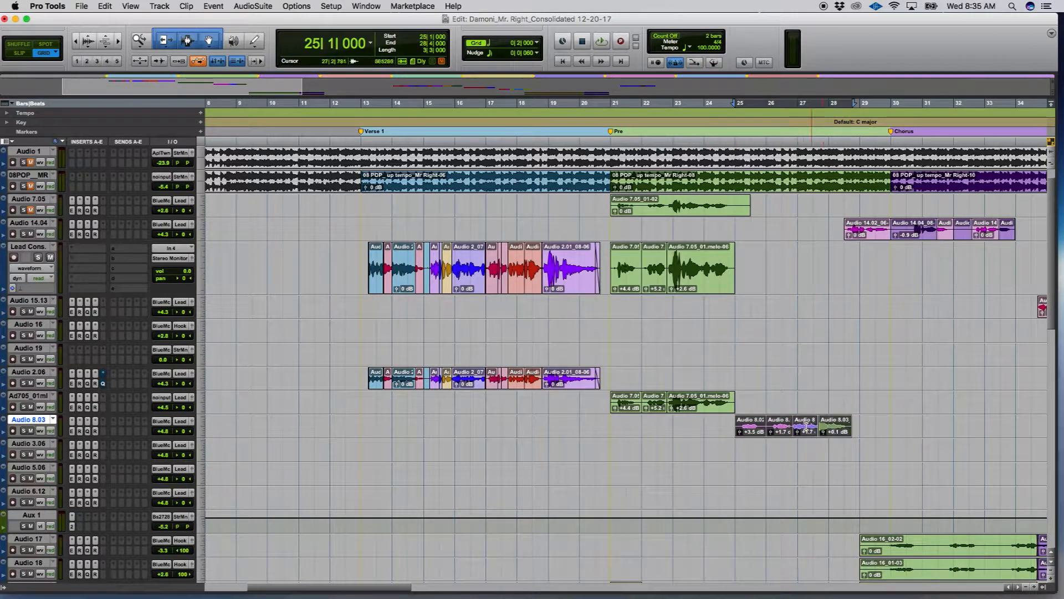
drag(781, 429, 779, 286)
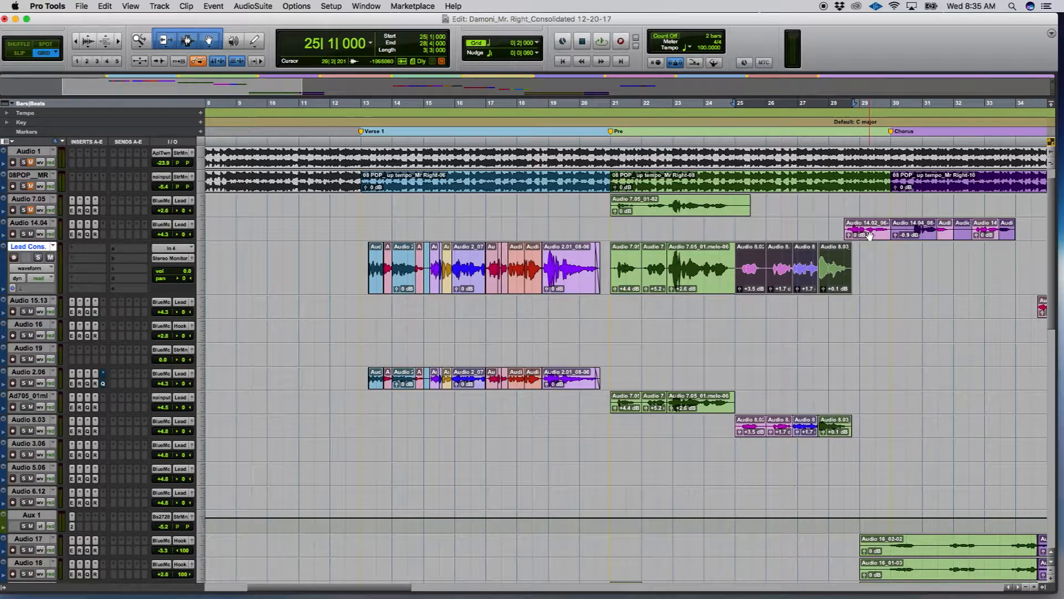
Step: Trim the start of the first pre-chorus clip on Audio 14.04 to about 28|3|299, closer to where the vocal begins
click(843, 205)
key(super+bracketright)
key(super+bracketright)
key(super+bracketright)
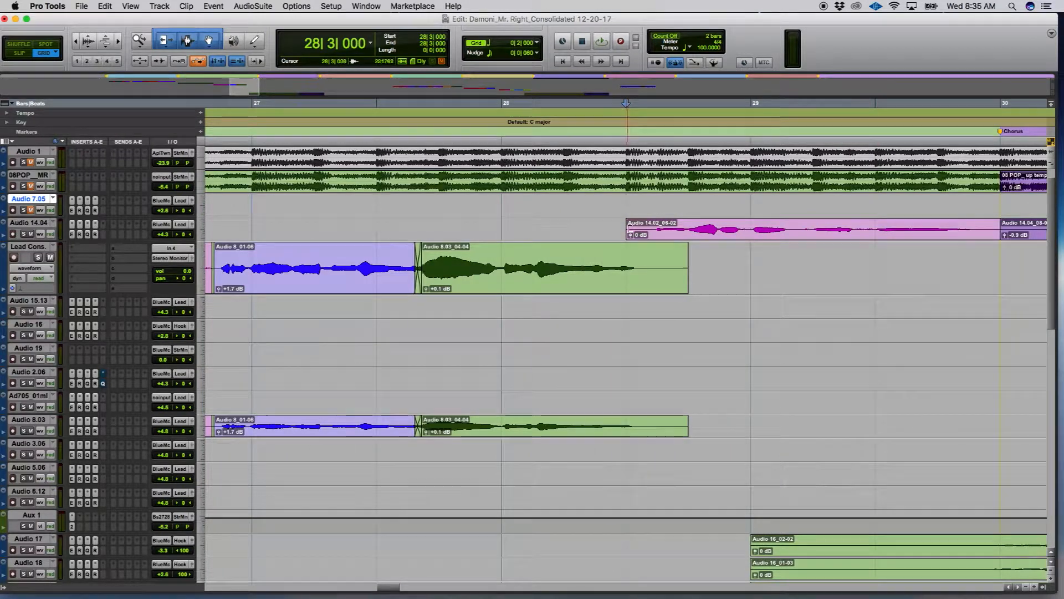
click(641, 227)
drag(641, 228, 644, 228)
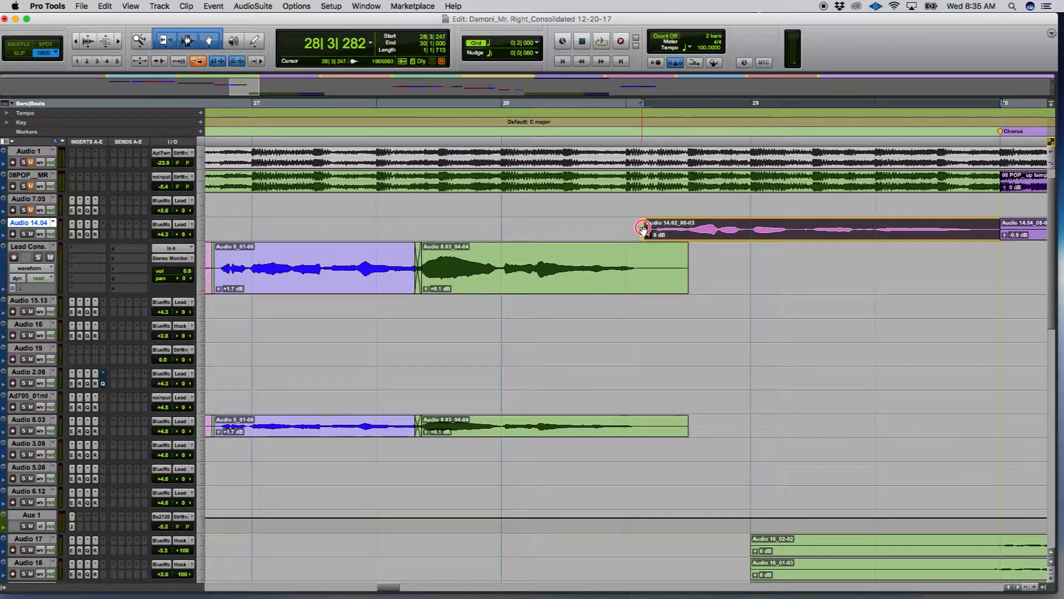
click(632, 228)
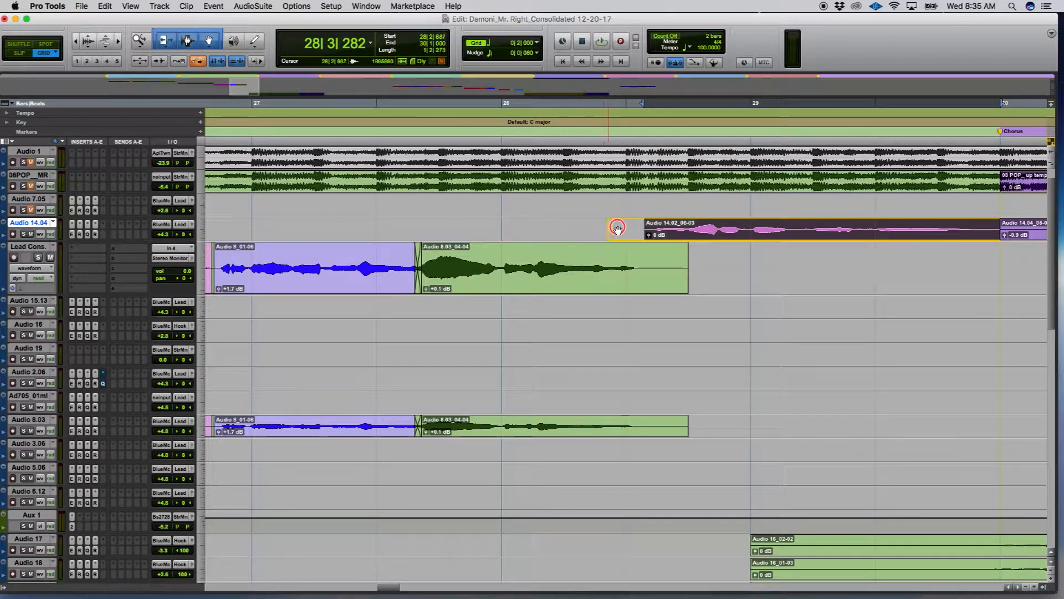
drag(643, 227, 647, 227)
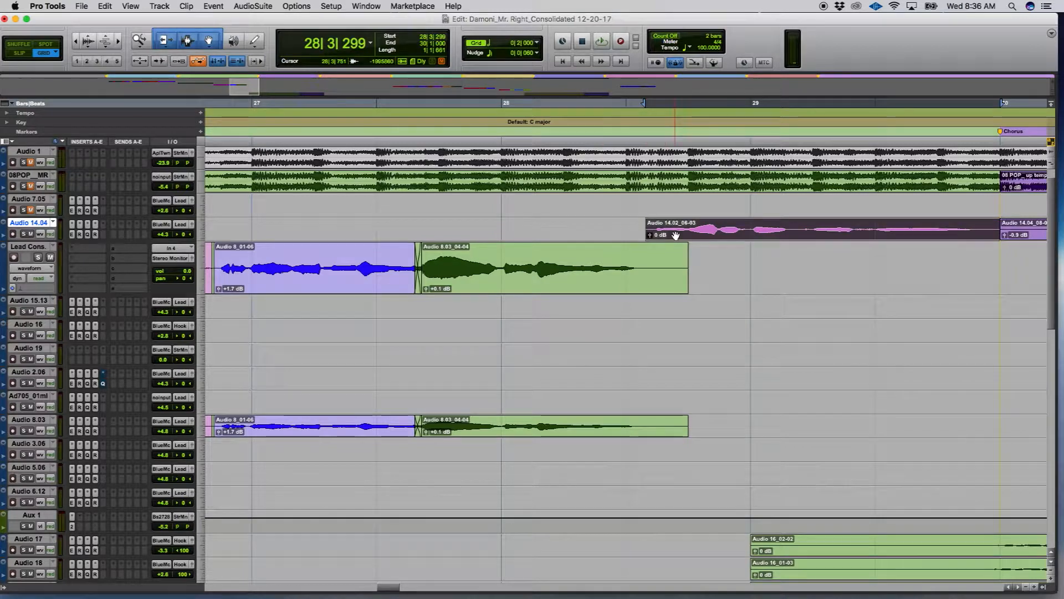
Step: Copy all the clips around the first Chorus from Audio 14.04 down onto Lead Cons. at the same position
key(r)
key(r)
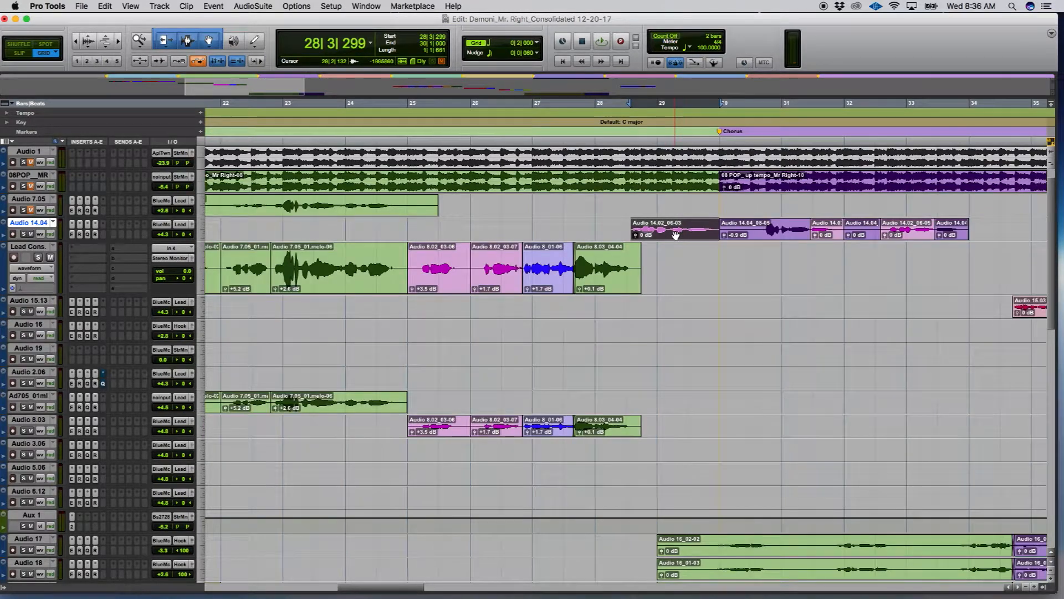
shift+click(959, 237)
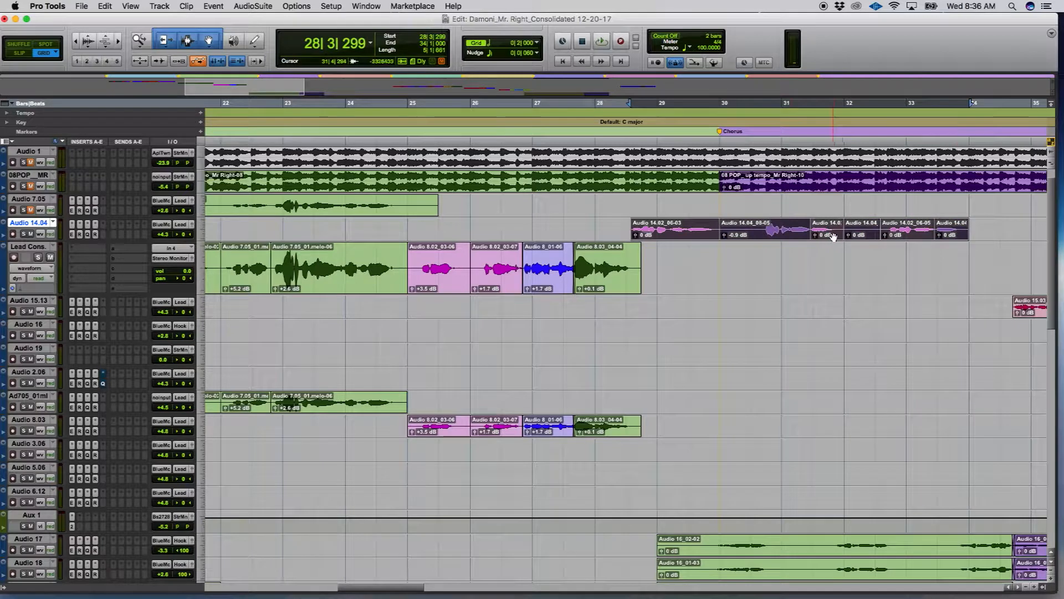
drag(792, 236, 791, 258)
Step: Copy the Audio 15.13 clips from the end of the first Chorus onto Lead Cons. at the same position
key(r)
key(r)
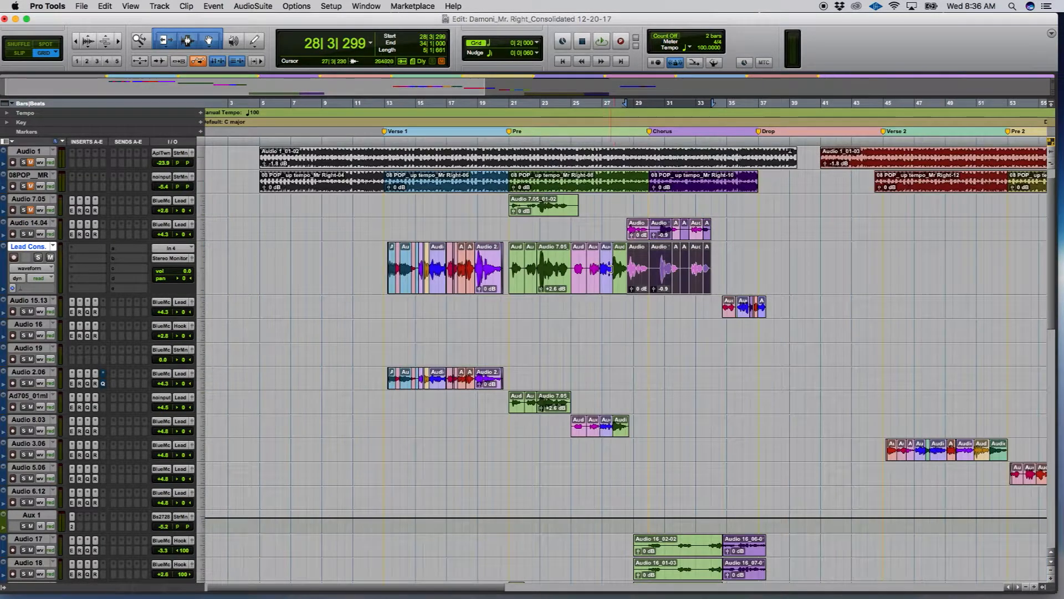
click(747, 261)
key(t)
key(t)
key(t)
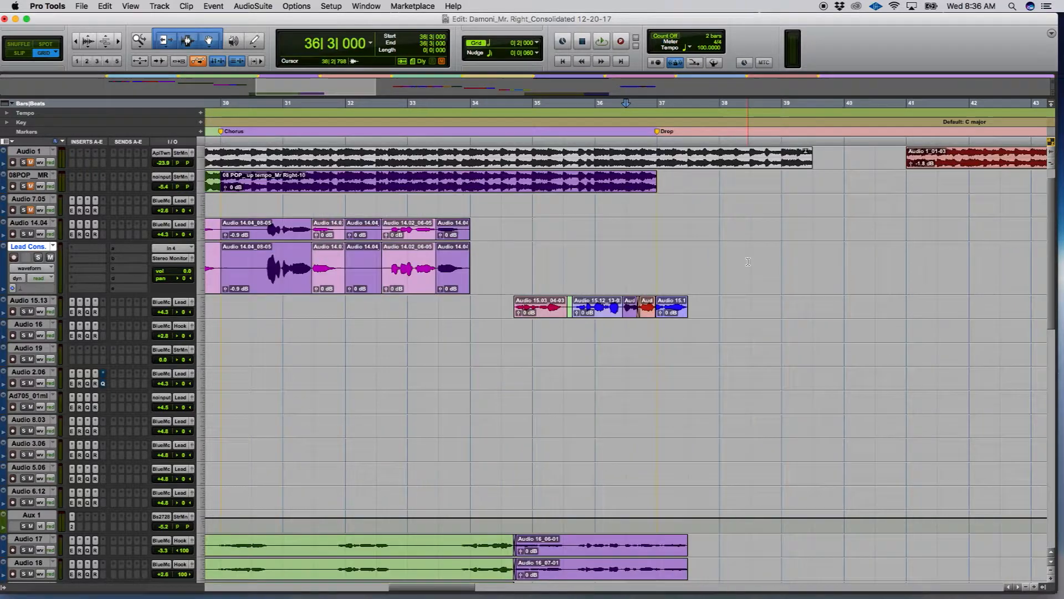
click(472, 320)
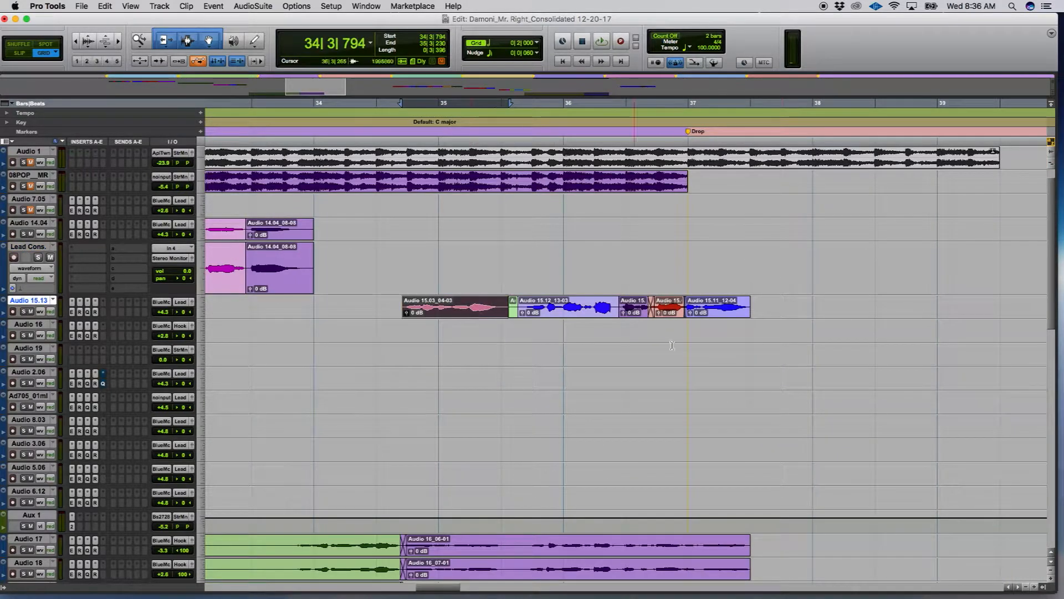
shift+click(733, 314)
drag(479, 315, 477, 278)
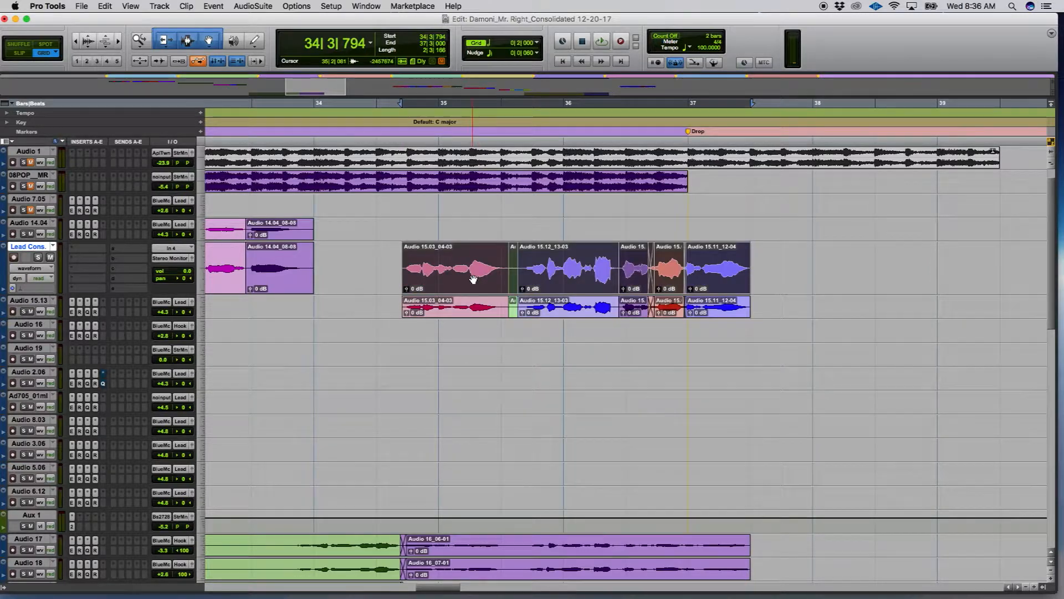
Step: Copy all the Verse 2 vocal clips from Audio 3.06 onto Lead Cons. at their original position
key(r)
key(r)
key(r)
key(r)
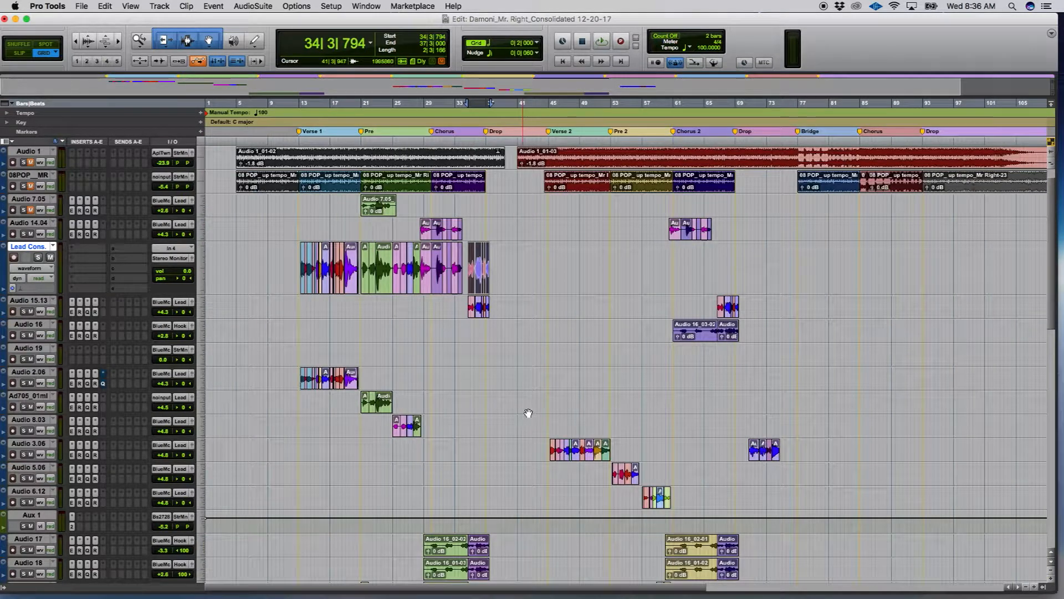
drag(544, 448, 598, 284)
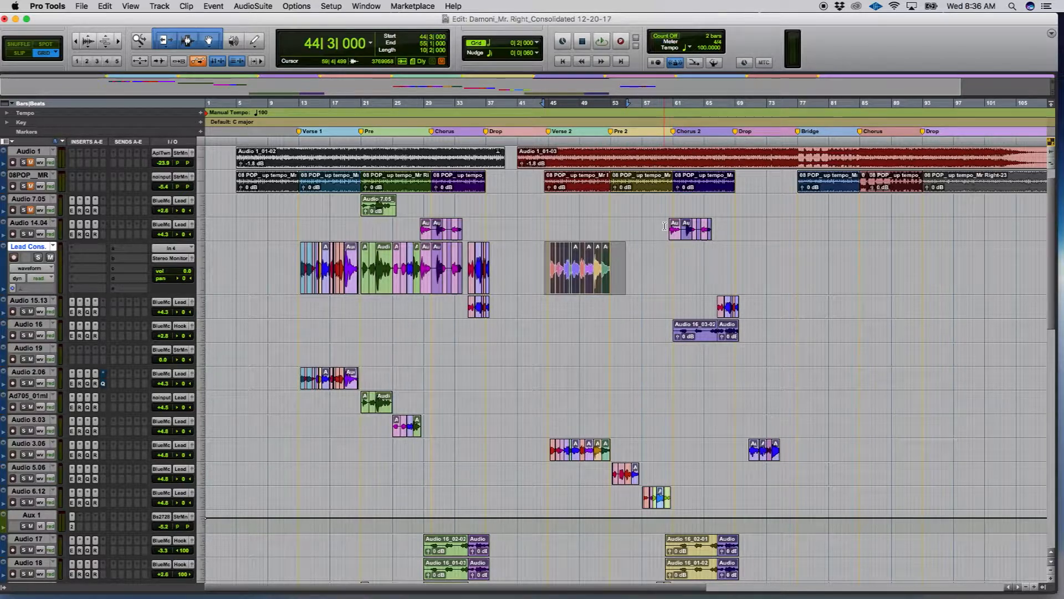
click(627, 397)
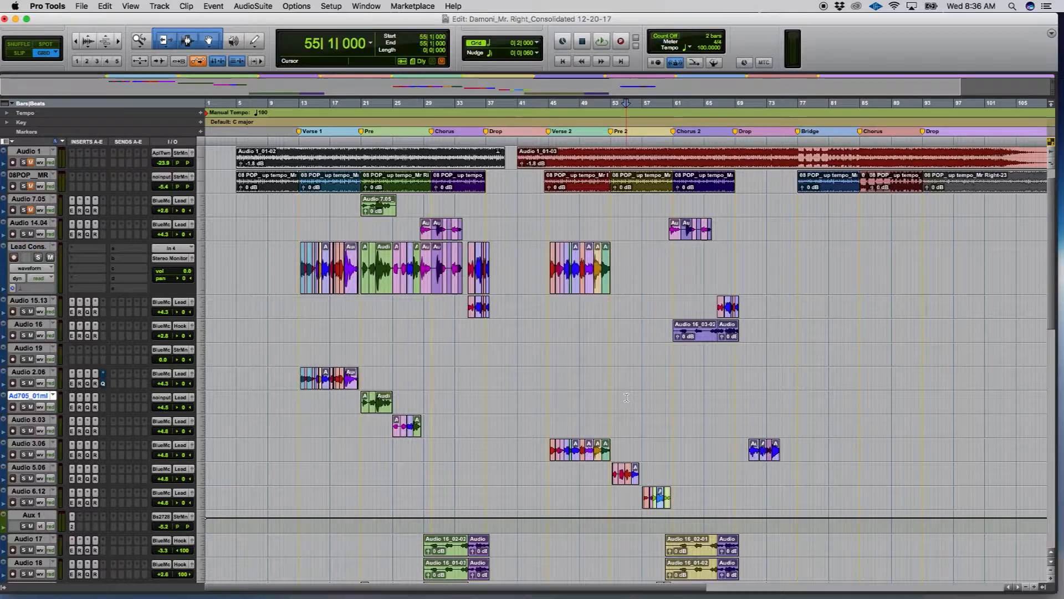
Step: Copy the Audio 5.06 clips in the first half of Pre 2 onto Lead Cons. at the same position
key(super+bracketright)
key(super+bracketright)
key(super+bracketright)
click(535, 481)
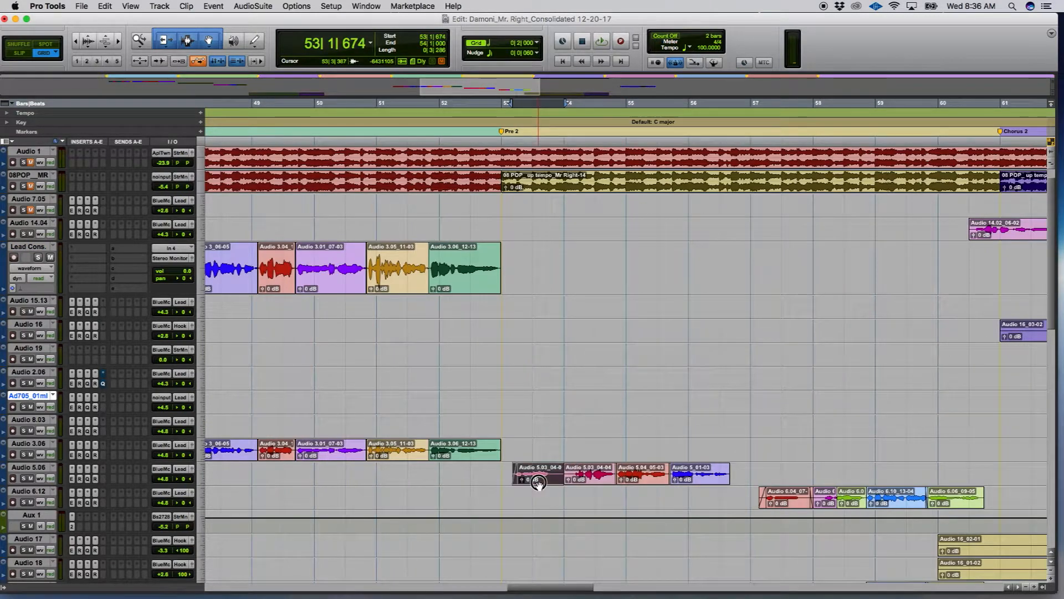
shift+click(710, 483)
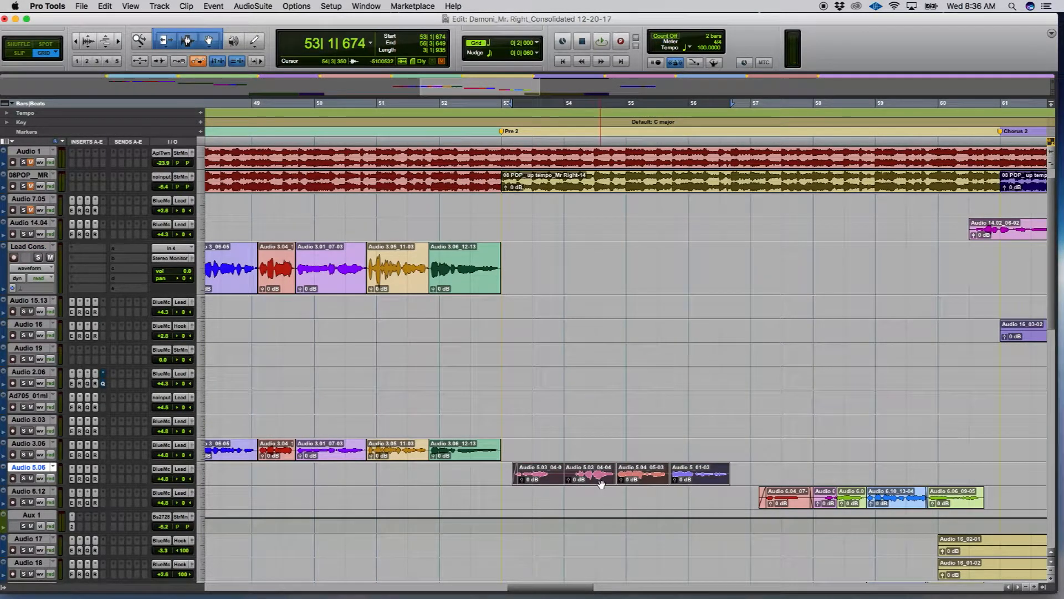
drag(601, 483, 599, 284)
Step: Copy the Audio 6.12 clips in the second half of Pre 2 onto Lead Cons. at the same position
click(783, 505)
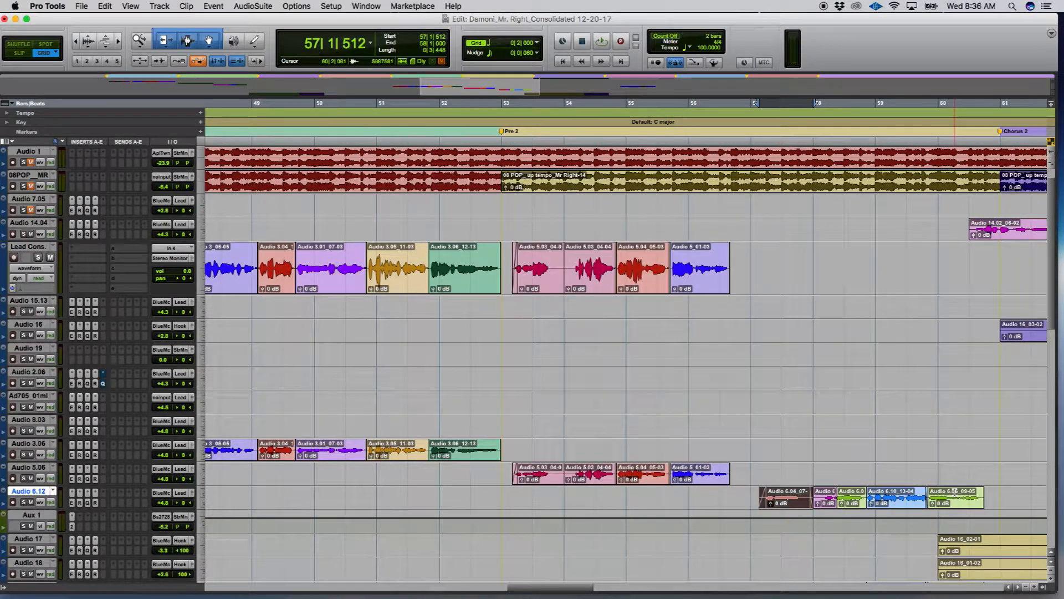
click(955, 504)
shift+click(788, 501)
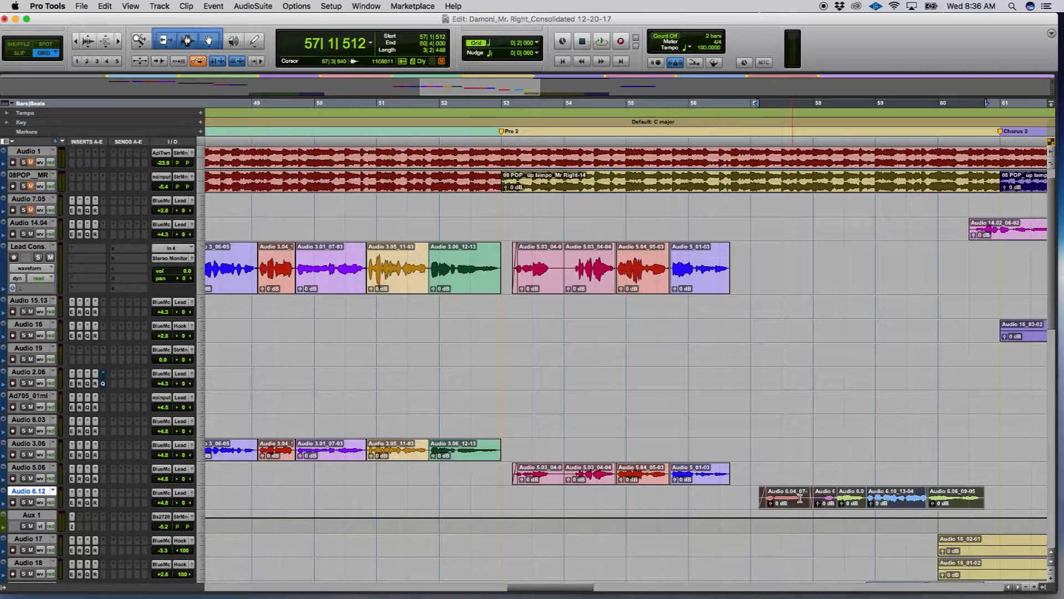
drag(852, 500, 848, 270)
key(super+bracketleft)
key(super+bracketleft)
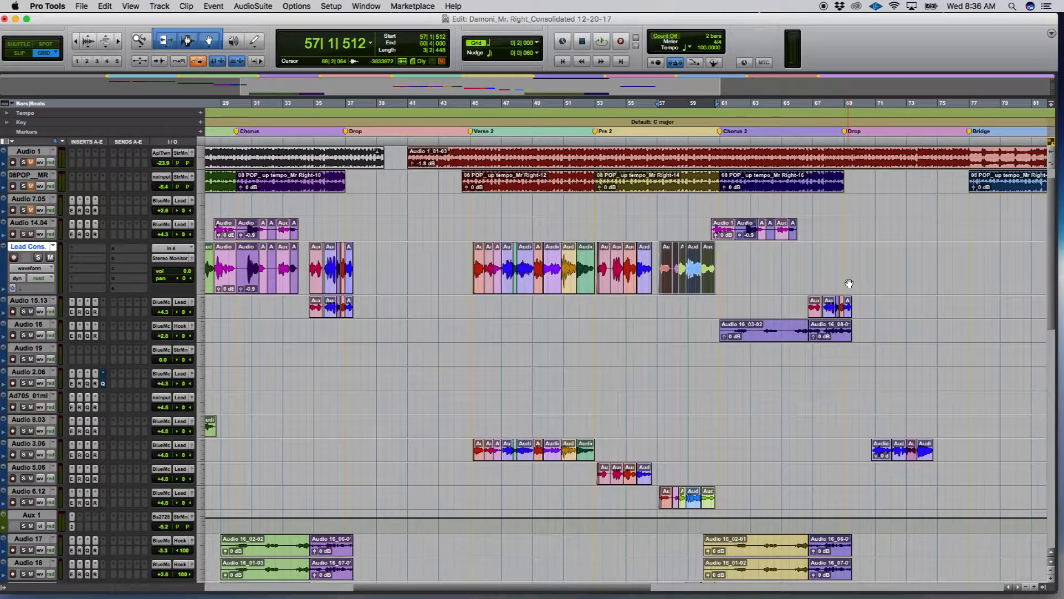
Step: Trim the start of the first Chorus 2 clip on Audio 14.04 to about 60|3|469, closer to where the vocal begins
click(728, 294)
click(724, 236)
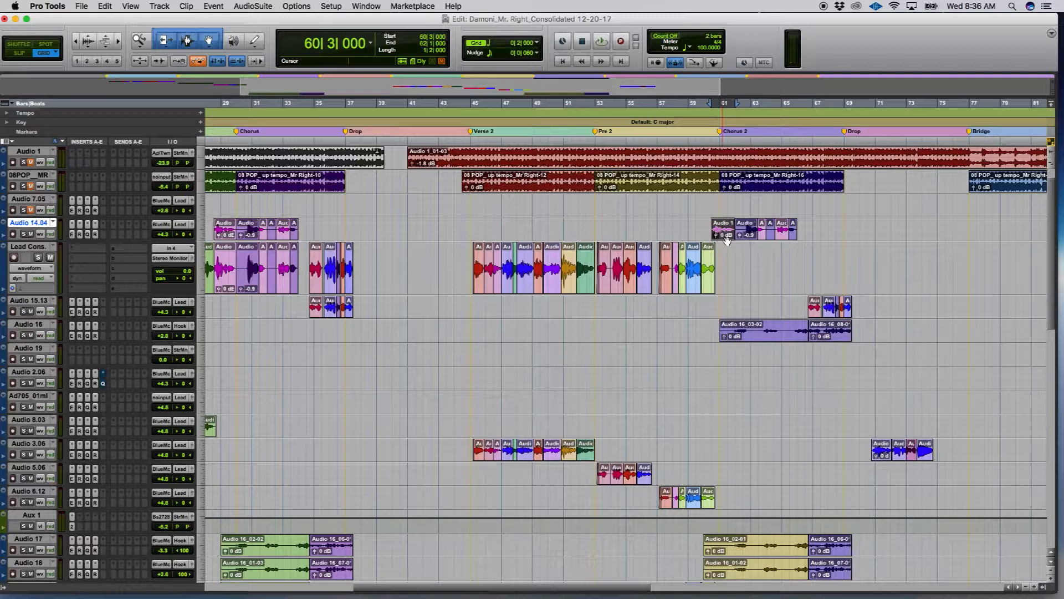
shift+click(794, 236)
key(super+bracketright)
key(super+bracketright)
key(super+bracketright)
key(super+bracketright)
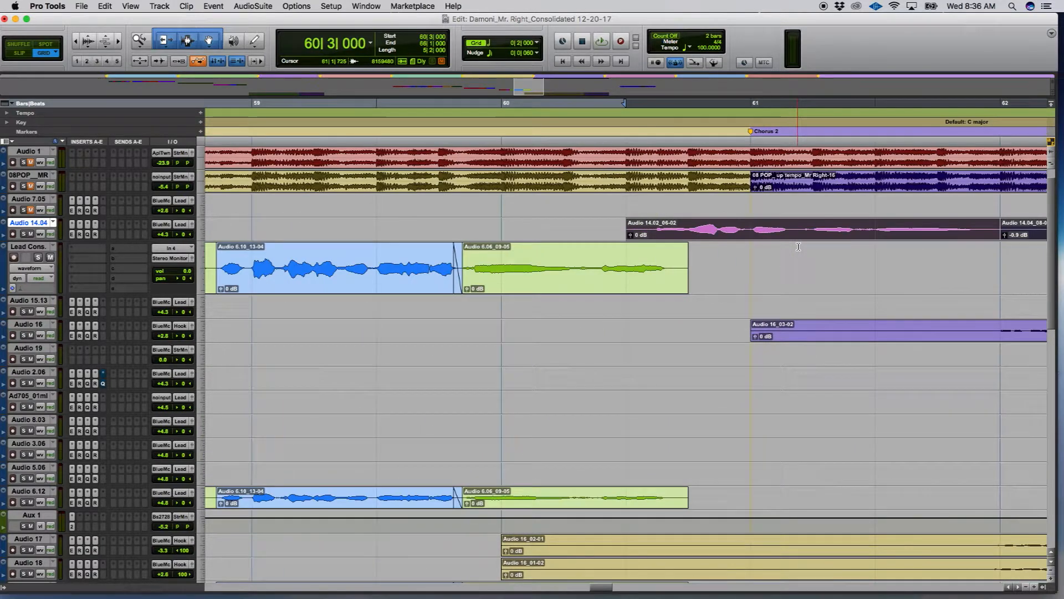
drag(630, 227, 659, 229)
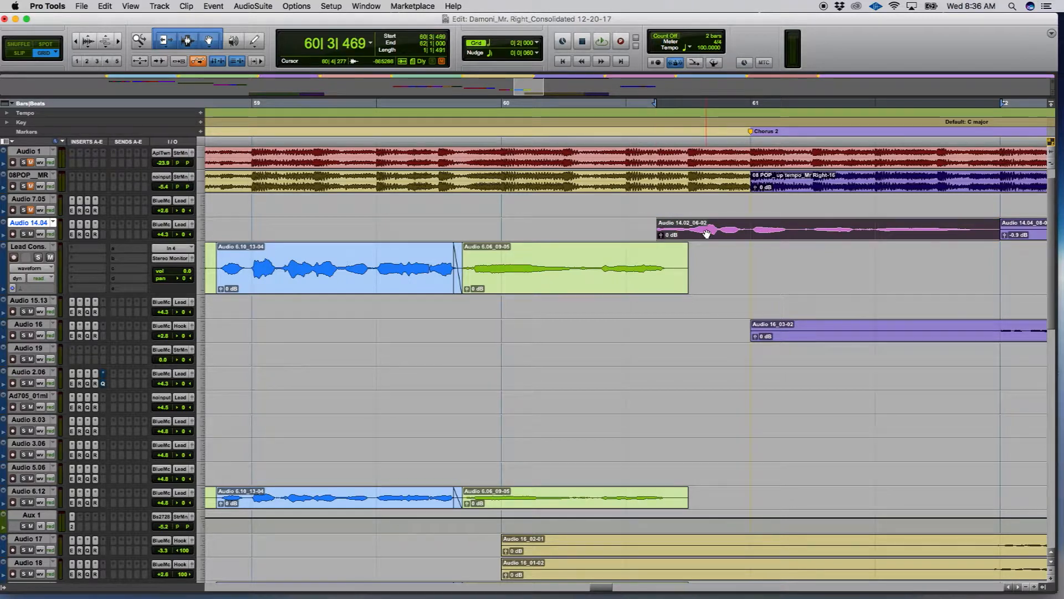
Step: Copy all the clips around Chorus 2 from Audio 14.04 onto Lead Cons. at the same position
key(r)
key(r)
key(r)
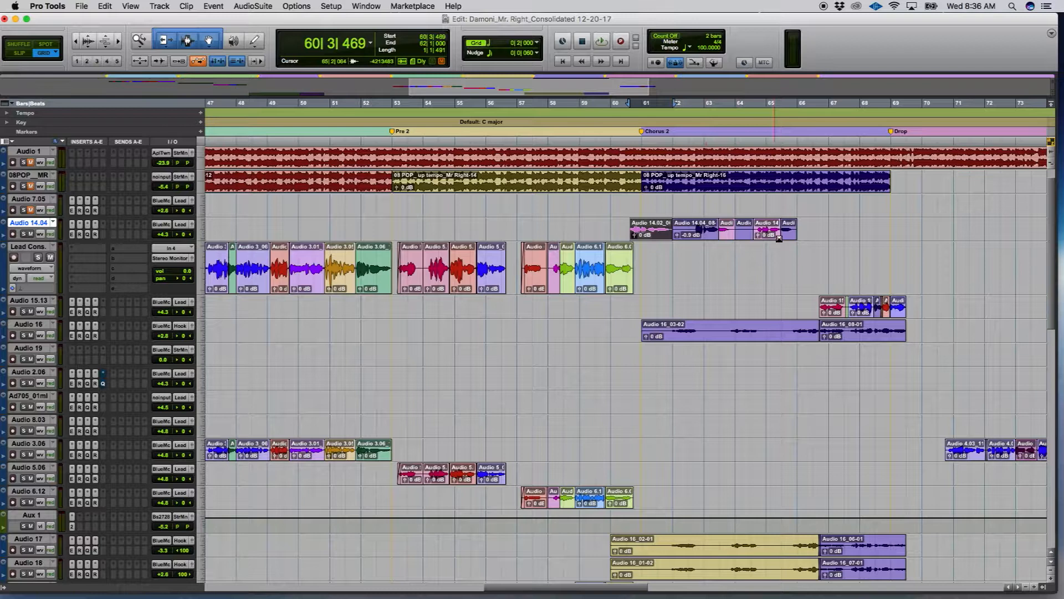
shift+click(790, 234)
key(semicolon)
key(super+v)
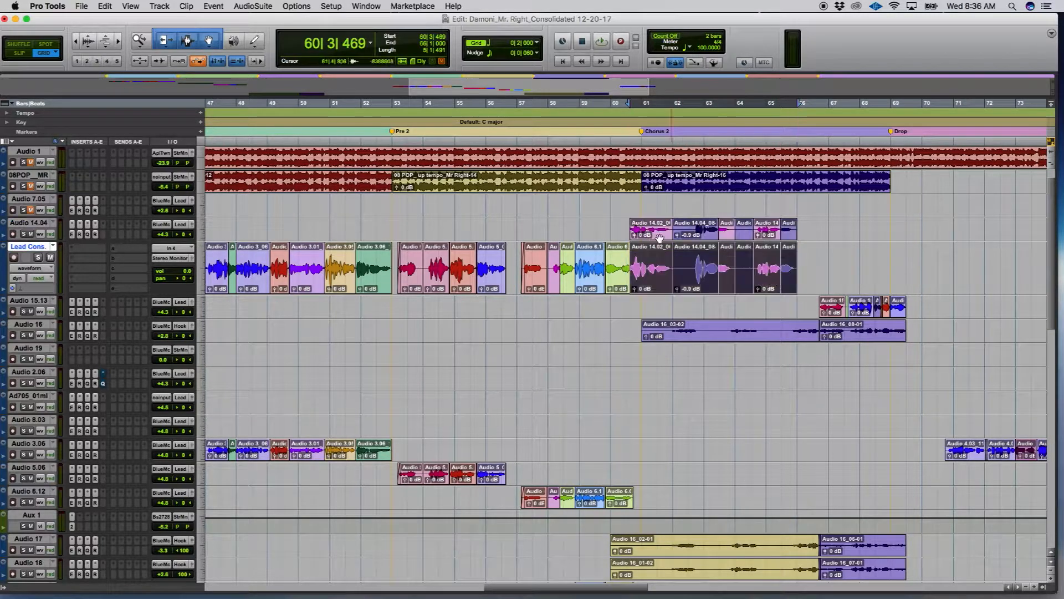
Step: Crossfade the last Pre 2 clip into the first Chorus 2 clip on Lead Cons., from about 60|3|470 to 60|3|509
click(632, 203)
key(t)
key(t)
key(t)
key(t)
key(t)
key(t)
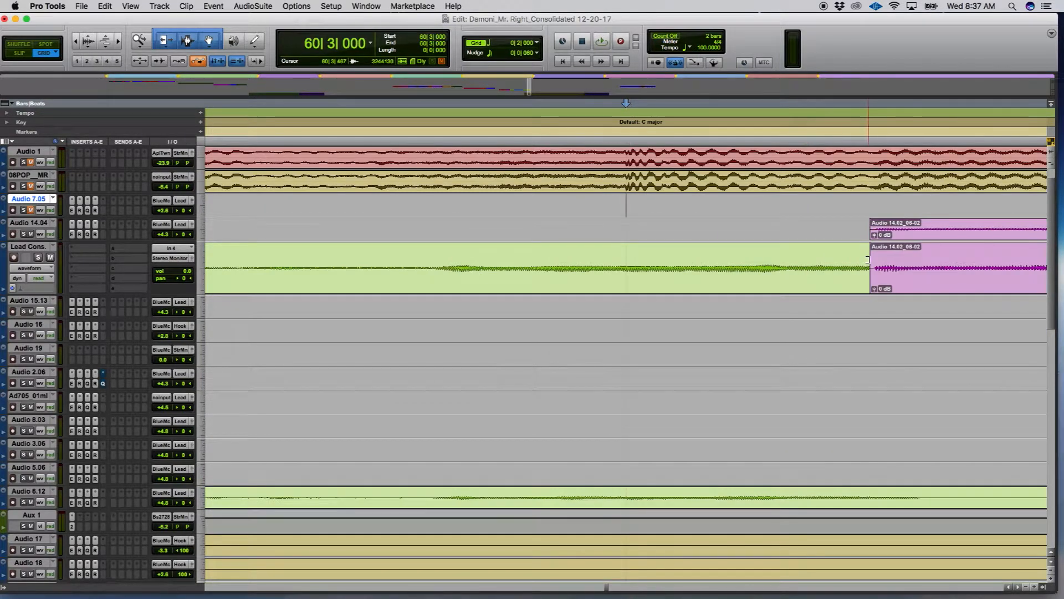
drag(868, 261, 870, 290)
key(r)
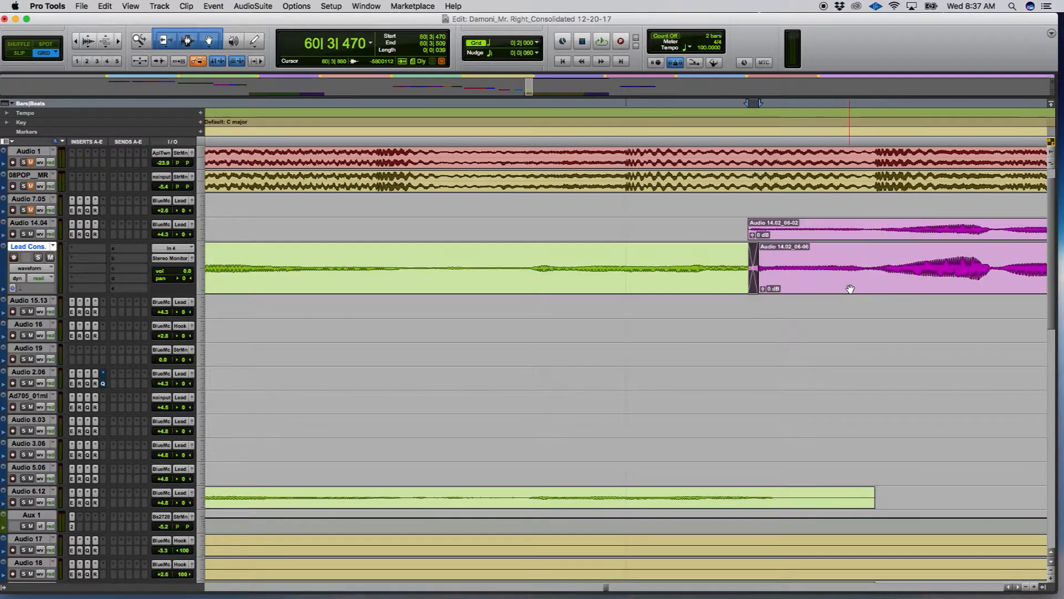
key(r)
key(r)
key(r)
key(r)
key(r)
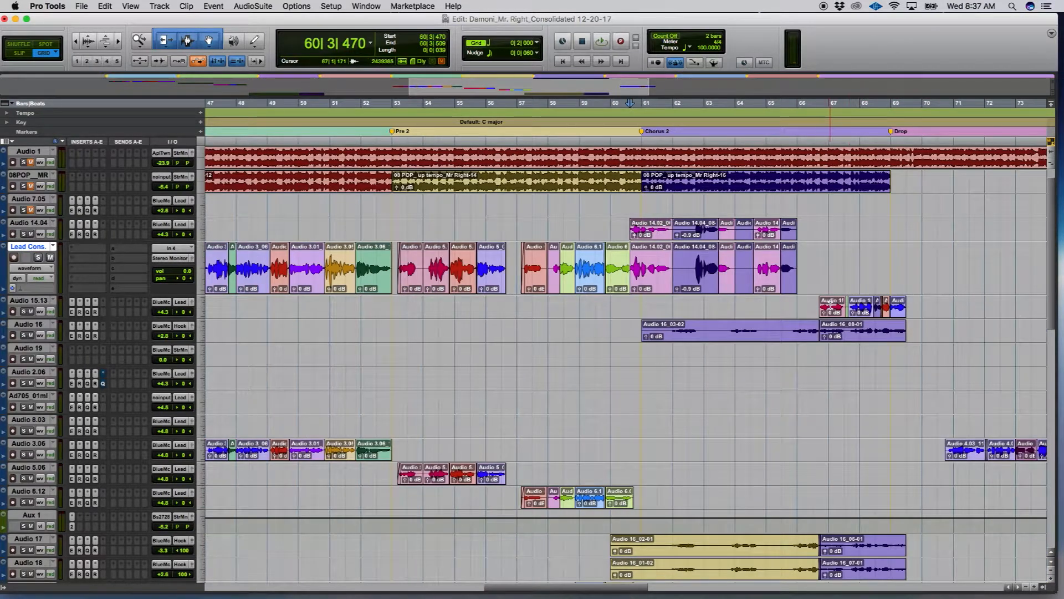
Step: Copy the Audio 15.13 clips from the end of Chorus 2 onto Lead Cons. at the same position
click(834, 304)
click(832, 313)
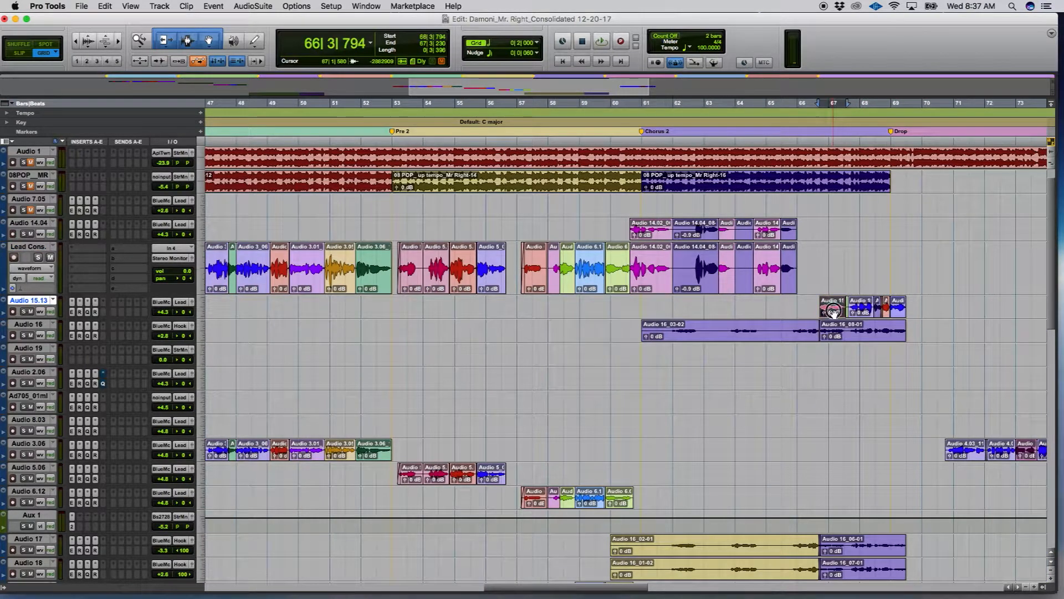
shift+click(900, 314)
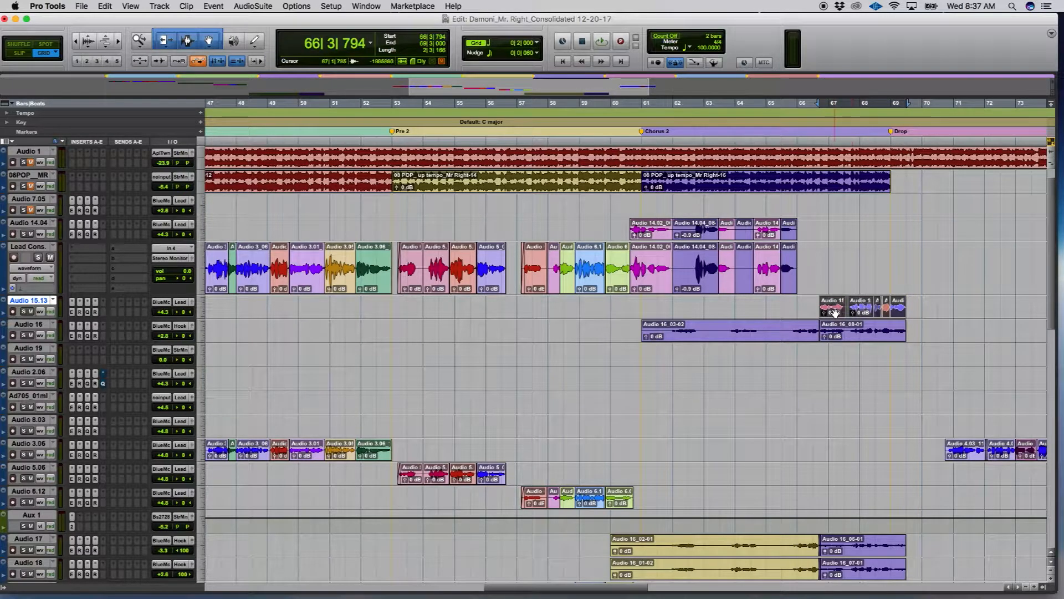
drag(834, 312, 835, 271)
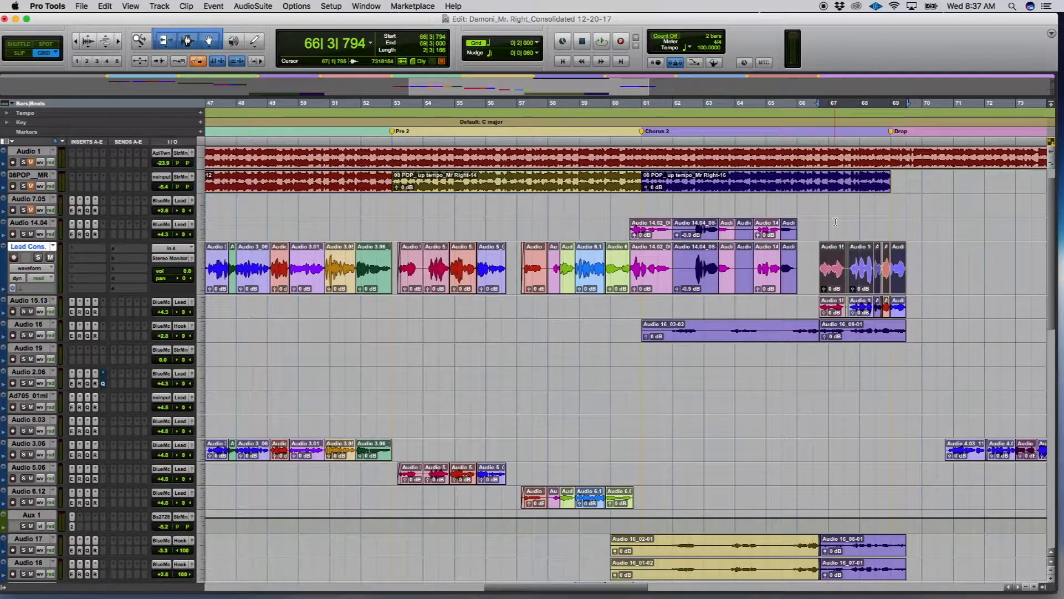
click(834, 227)
Step: Copy the Audio 3.06 clips in the Drop after Chorus 2 onto Lead Cons. at the same position
key(super+bracketleft)
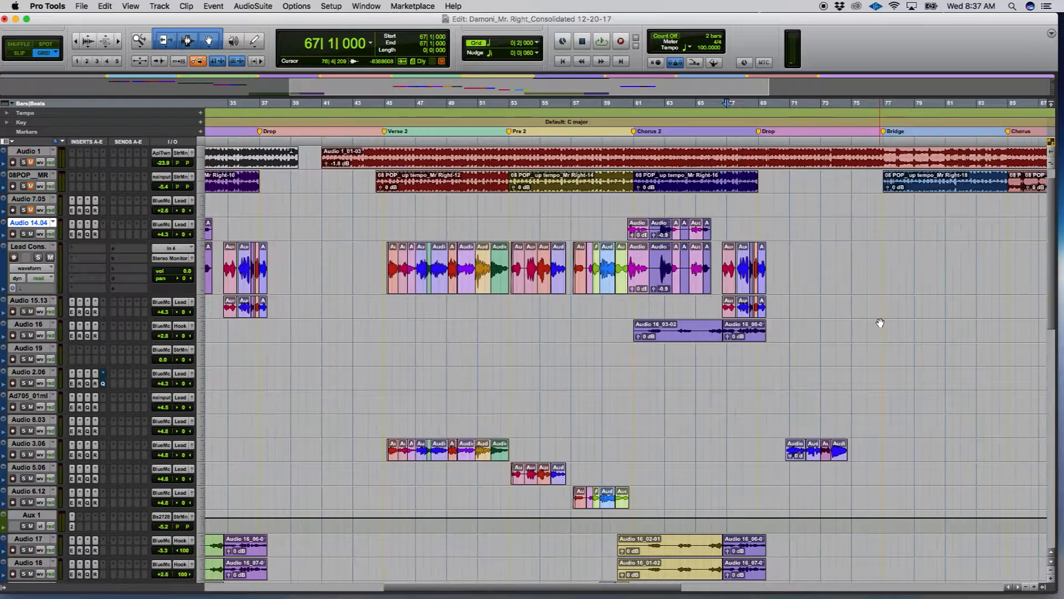
click(795, 456)
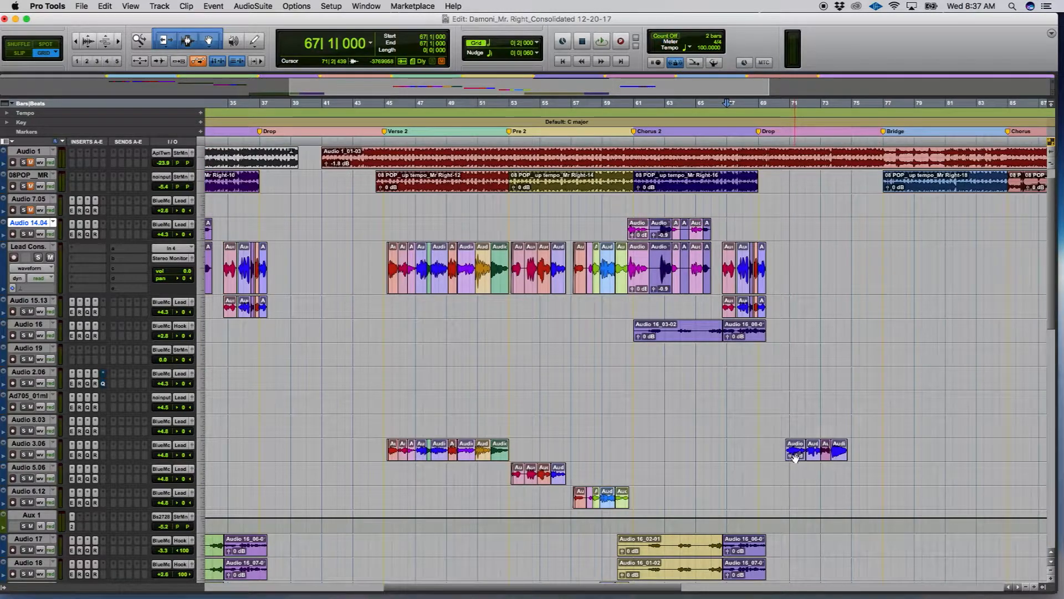
shift+click(840, 460)
key(super+bracketright)
key(super+bracketright)
key(super+bracketright)
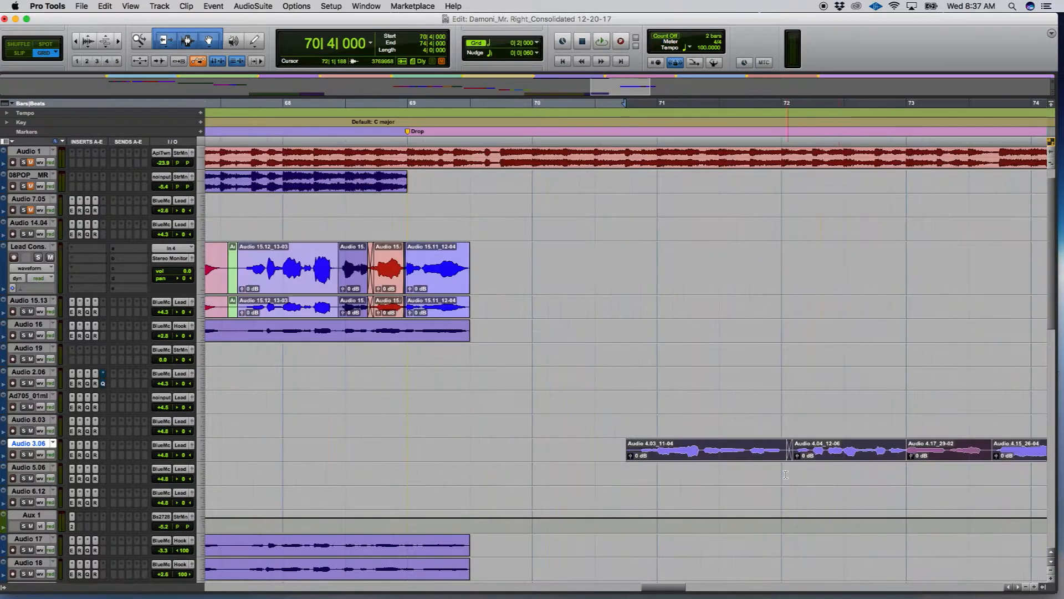
drag(738, 454, 727, 272)
click(600, 266)
key(super+bracketleft)
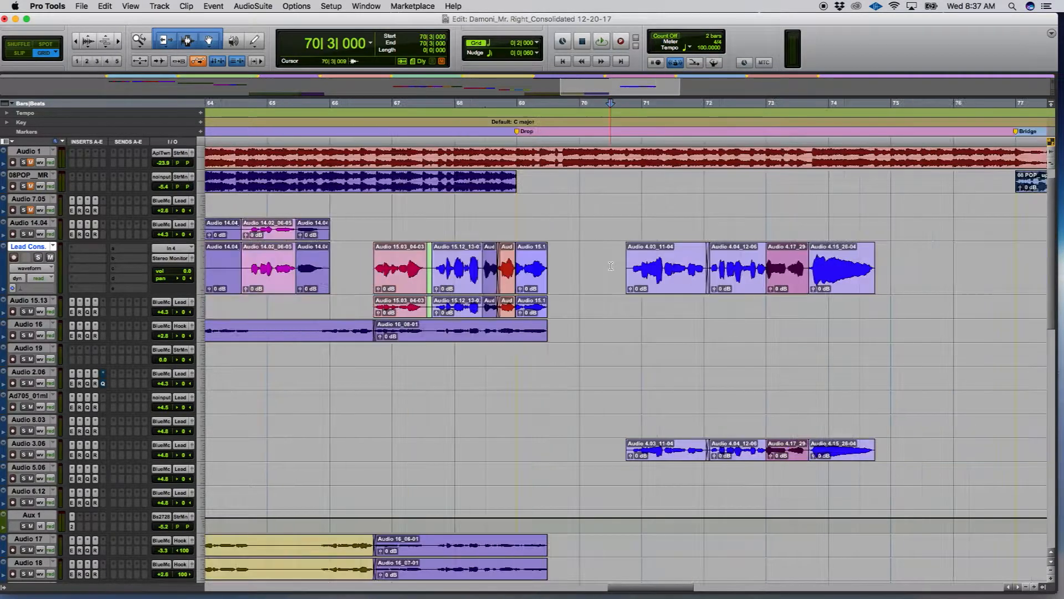
Step: Look over the assembled Lead Cons. track and examine the Verse 1 clip boundaries and crossfades around bar 14 up close
key(super+bracketleft)
key(super+bracketleft)
key(super+bracketleft)
click(416, 261)
key(r)
key(t)
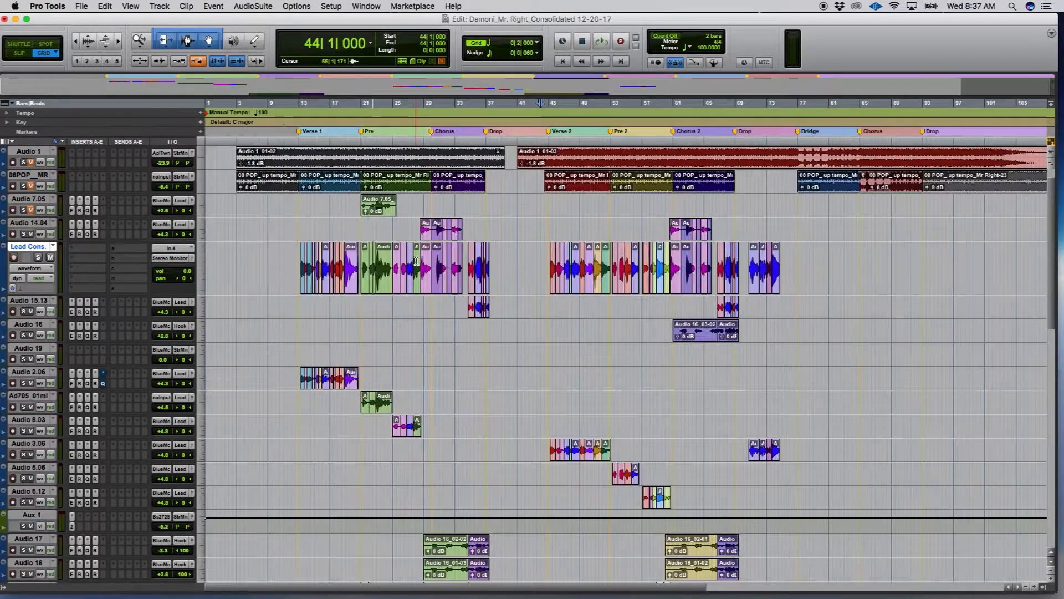
click(312, 221)
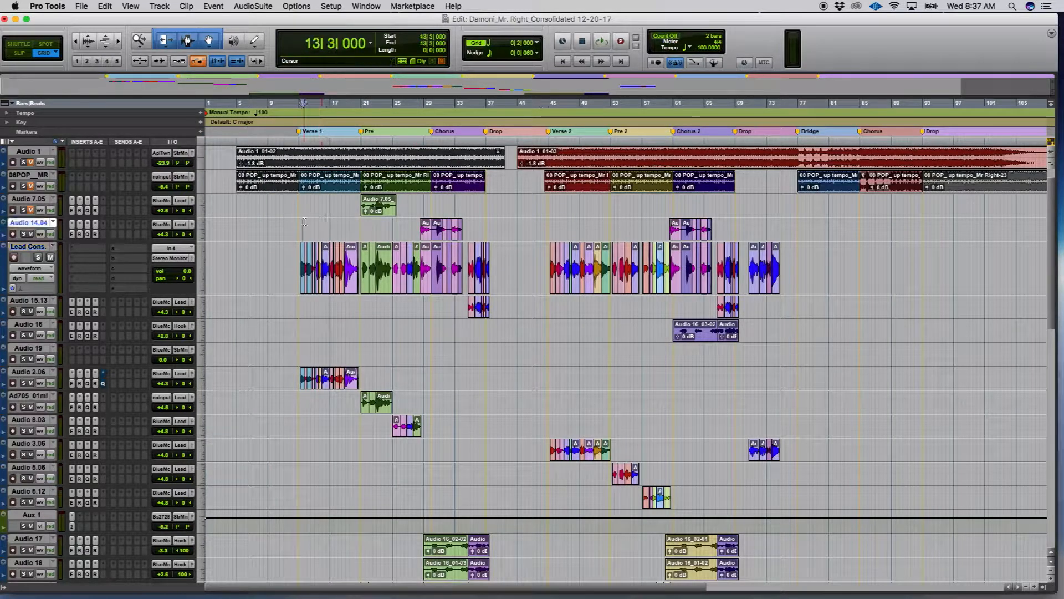
key(t)
key(t)
key(t)
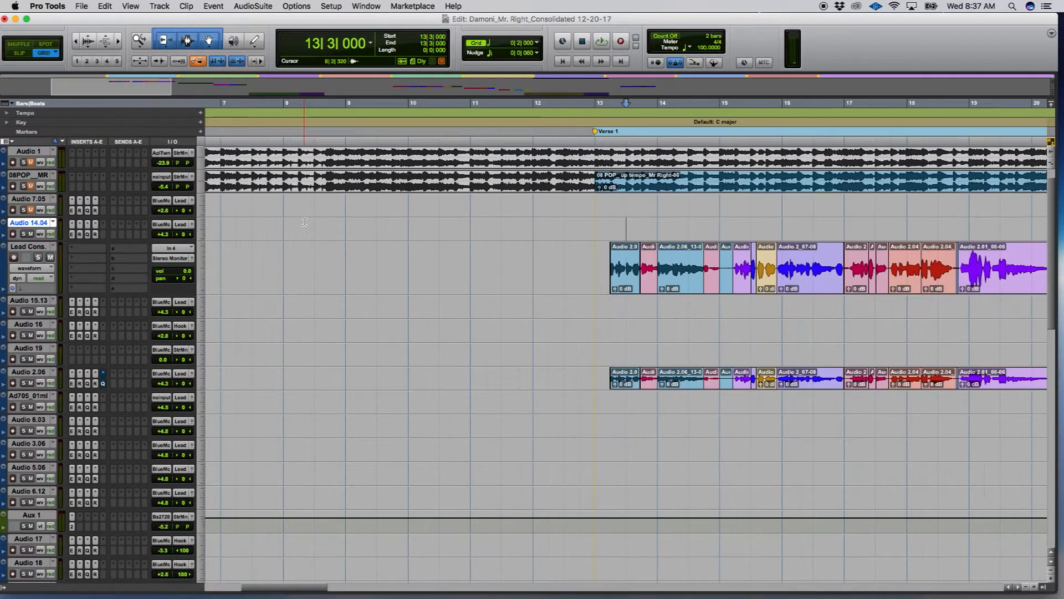
click(657, 224)
key(t)
key(t)
key(t)
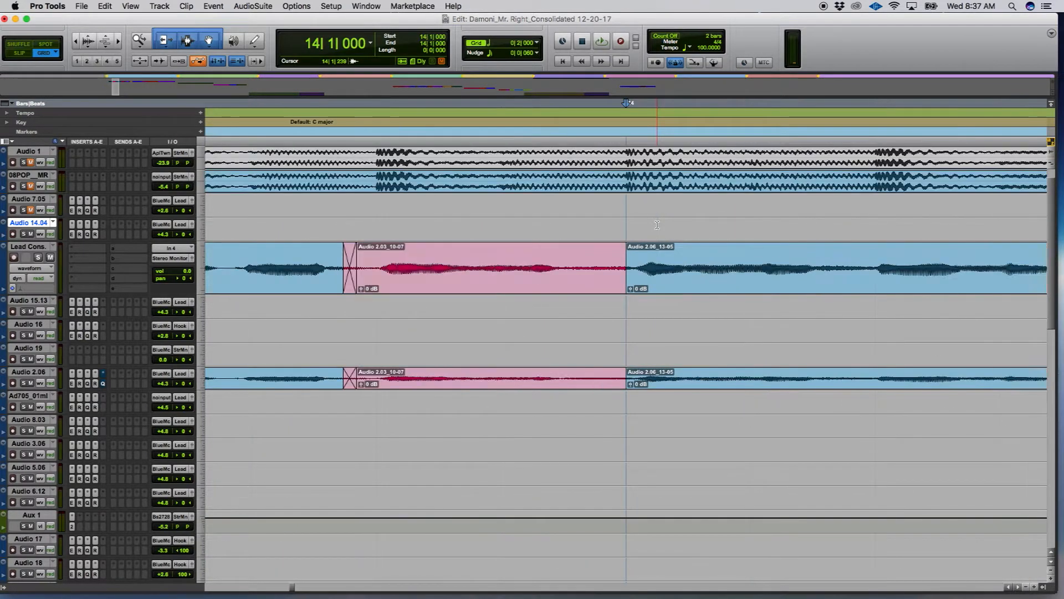
key(r)
key(r)
key(r)
key(r)
key(r)
key(r)
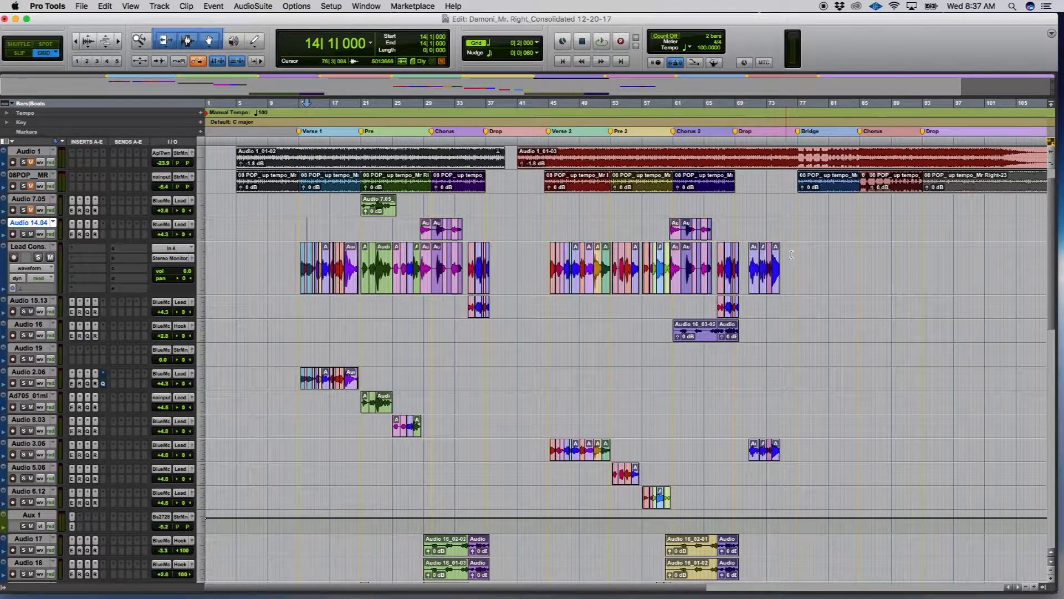
Step: Consolidate everything on Lead Cons. from the session start at bar 1 to bar 77 into one continuous clip
drag(797, 253, 163, 286)
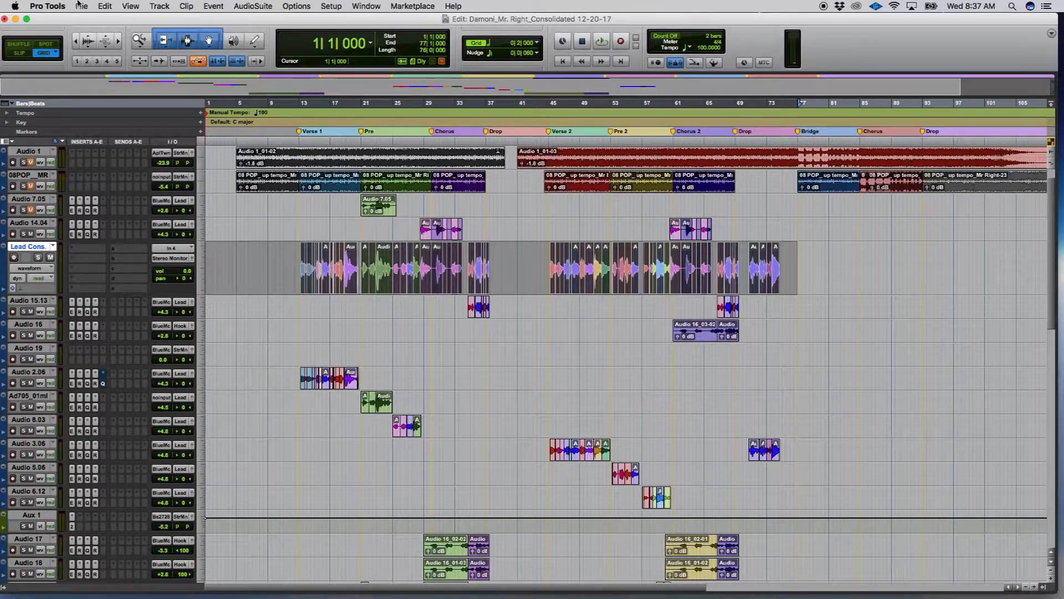
click(104, 6)
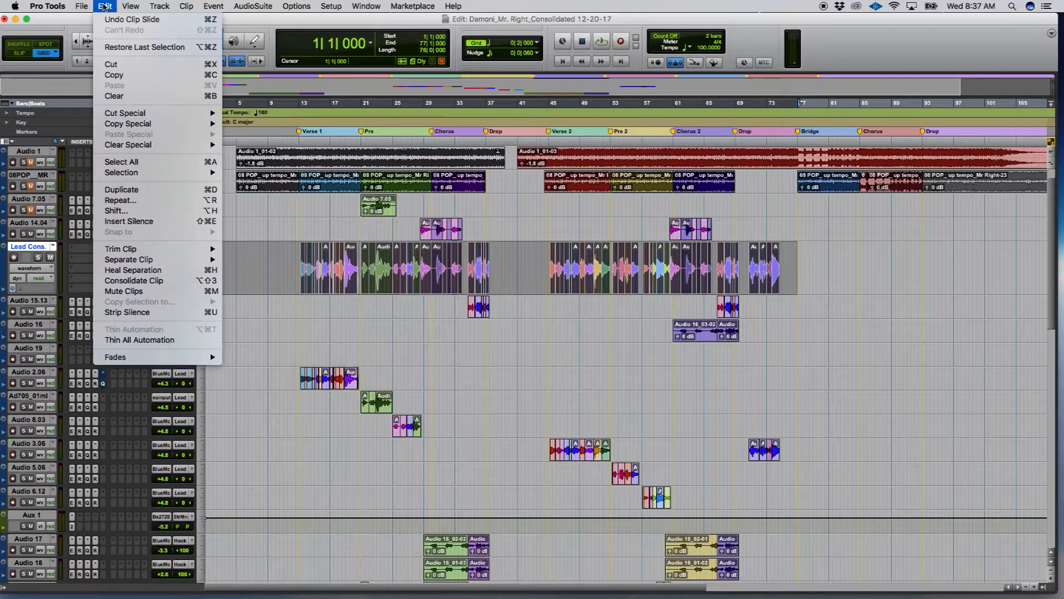
click(135, 280)
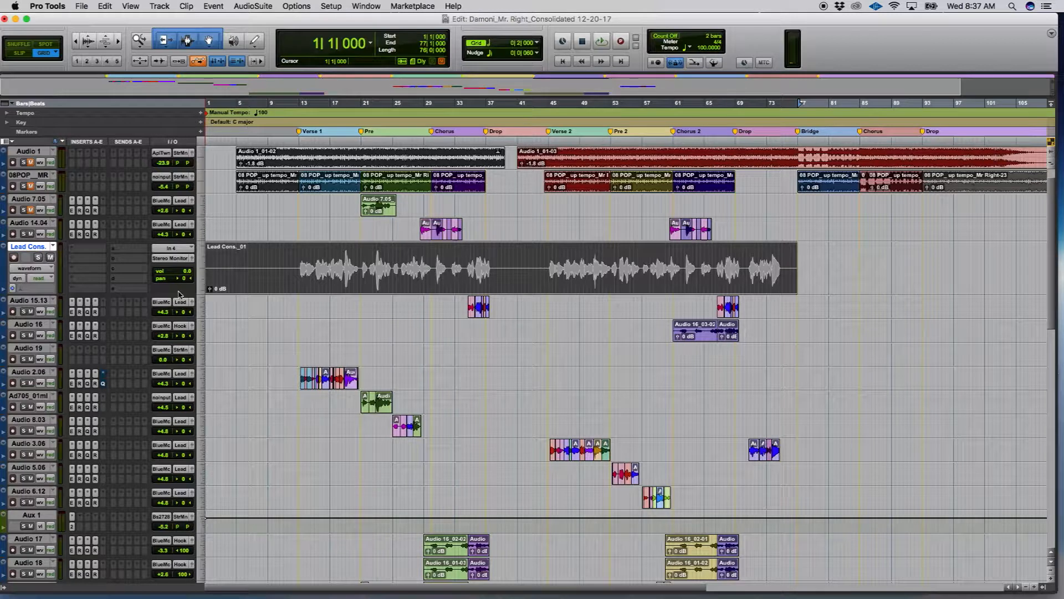
Step: Add one new stereo audio track directly below the Audio 14.04 track
click(288, 250)
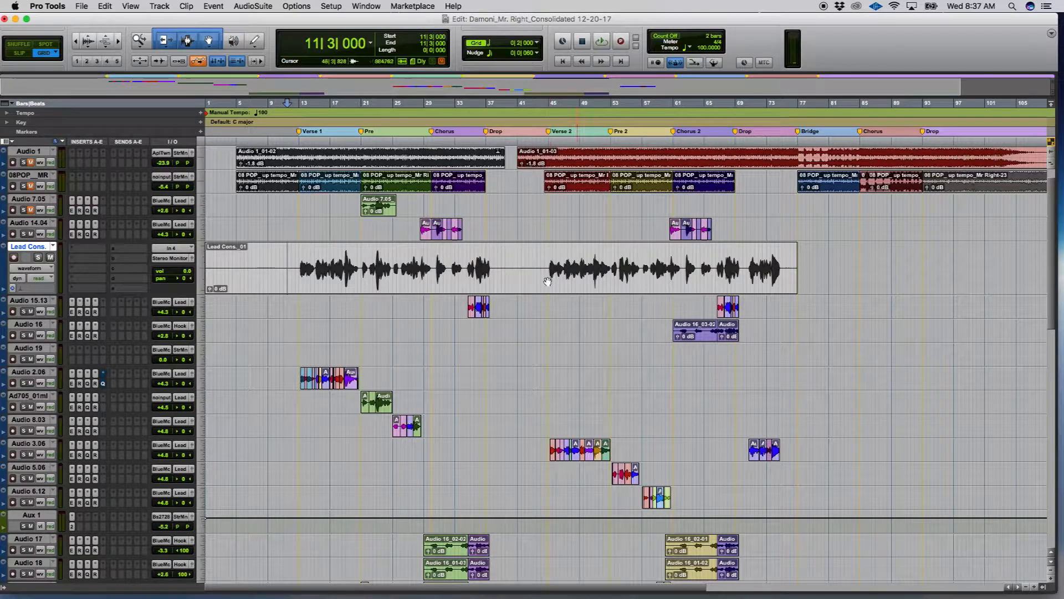
click(299, 259)
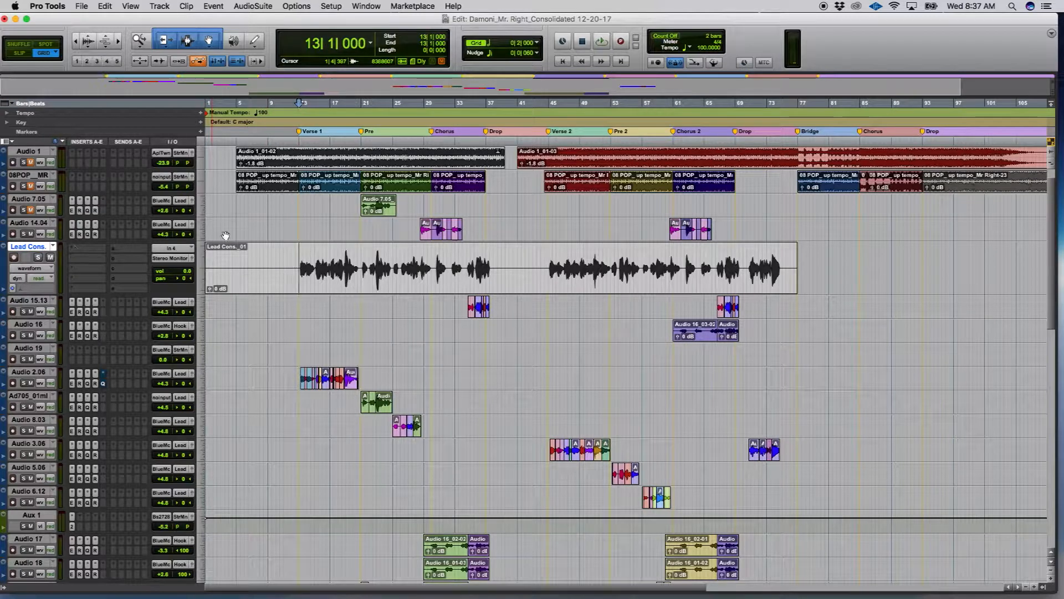
scroll(209, 219, up, 1)
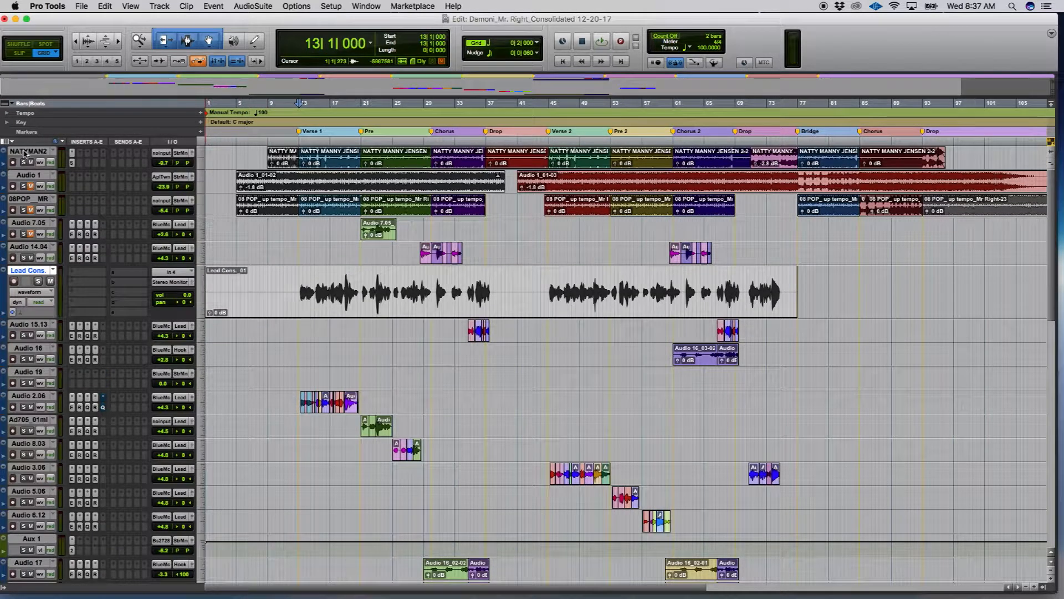
click(34, 247)
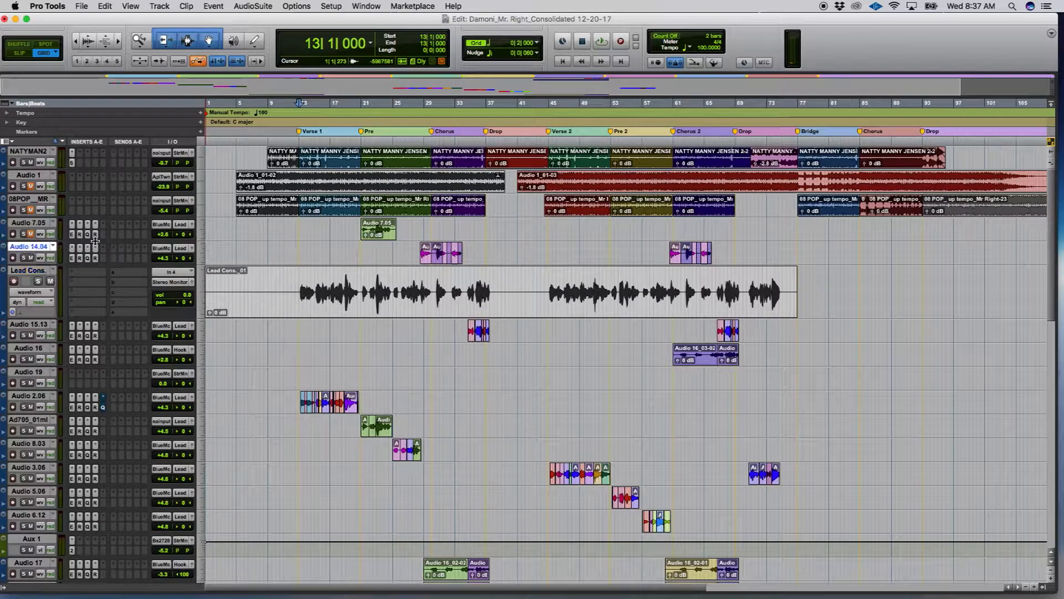
key(super+shift+n)
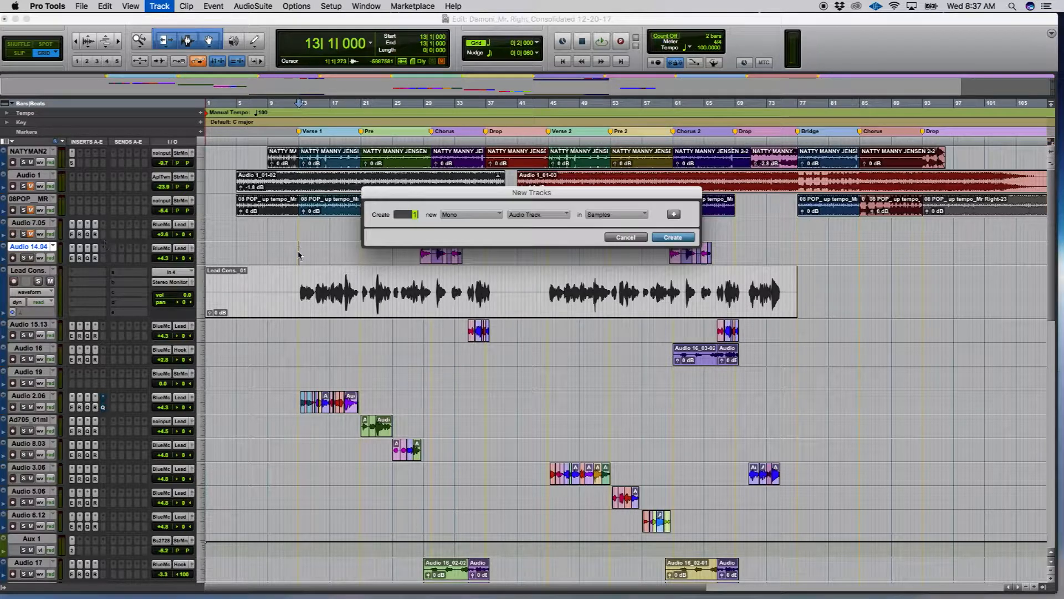
click(531, 219)
click(522, 226)
click(677, 239)
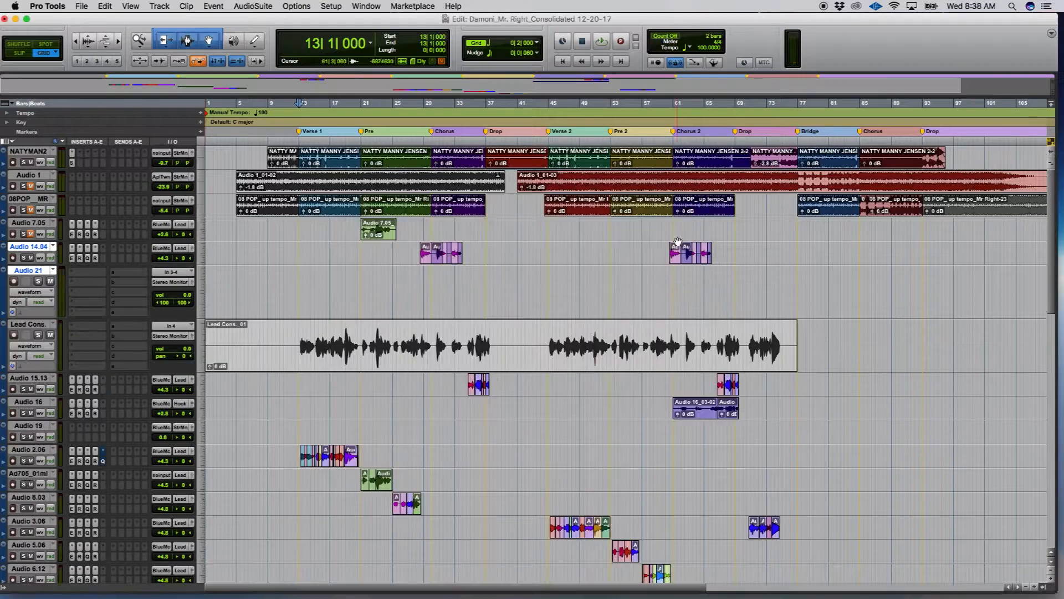
Step: Copy all NATTYMAN2 instrumental clips, from bar 5 to bar 97, onto the new stereo track at the same position
drag(240, 159, 957, 157)
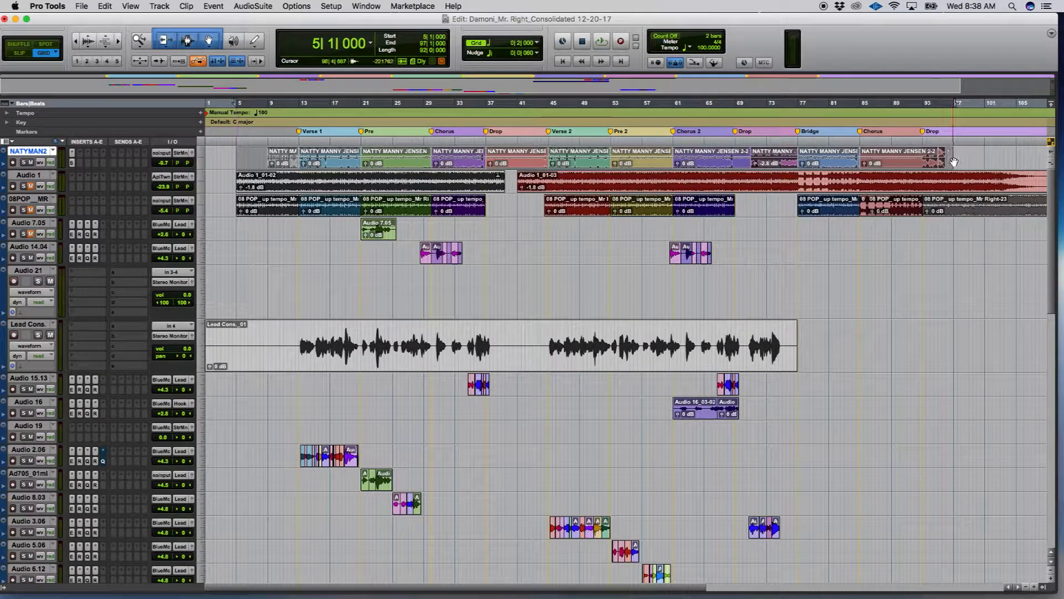
click(329, 163)
drag(329, 162, 330, 285)
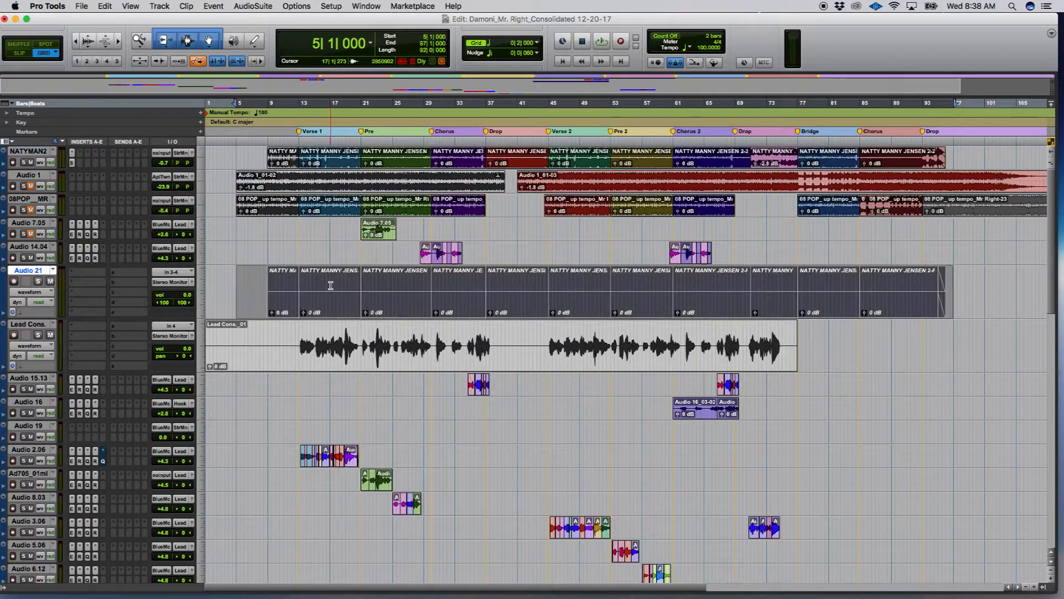
Step: Consolidate the copied instrumental clips from the session start at bar 1 to bar 97 into one continuous clip
click(954, 277)
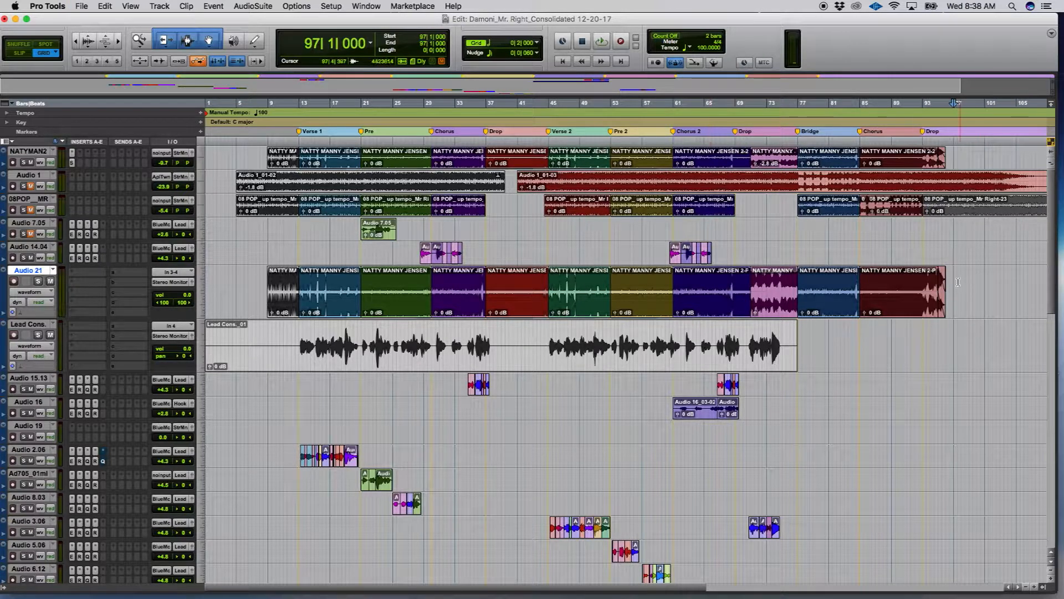
drag(954, 281, 689, 300)
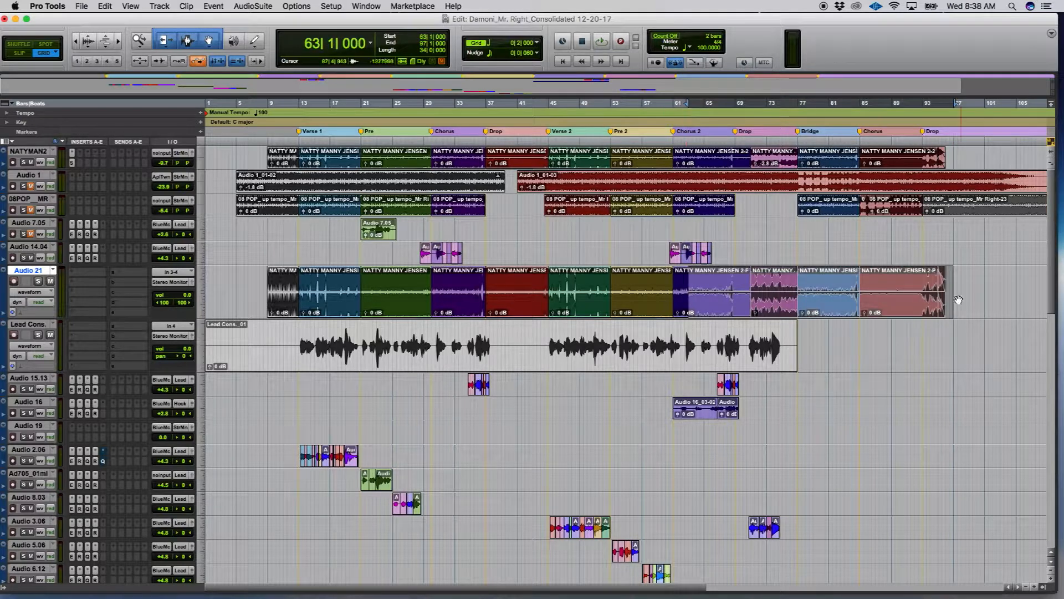
drag(953, 287, 184, 304)
click(105, 6)
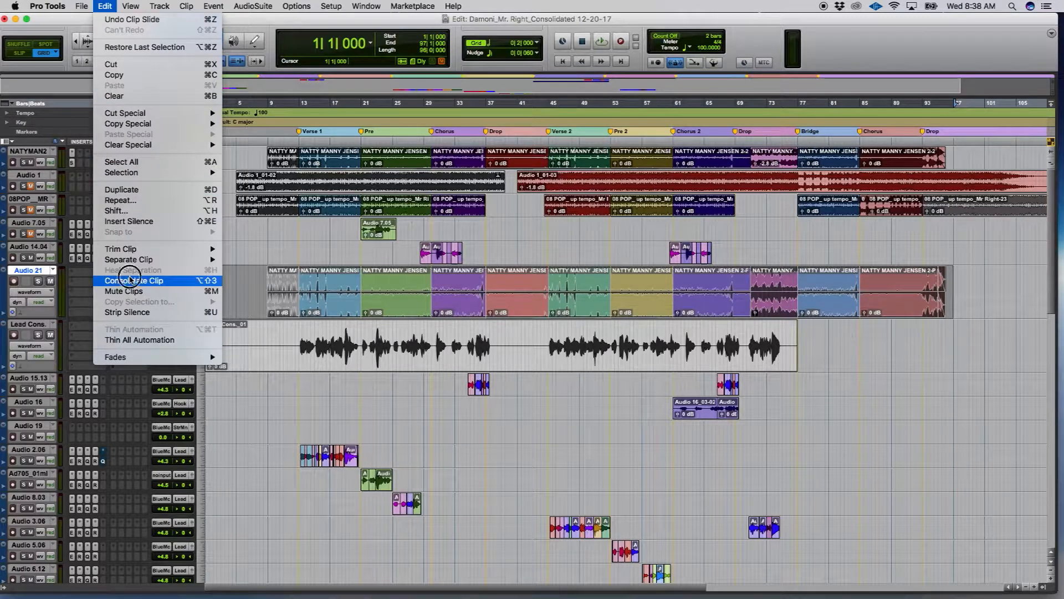
click(130, 280)
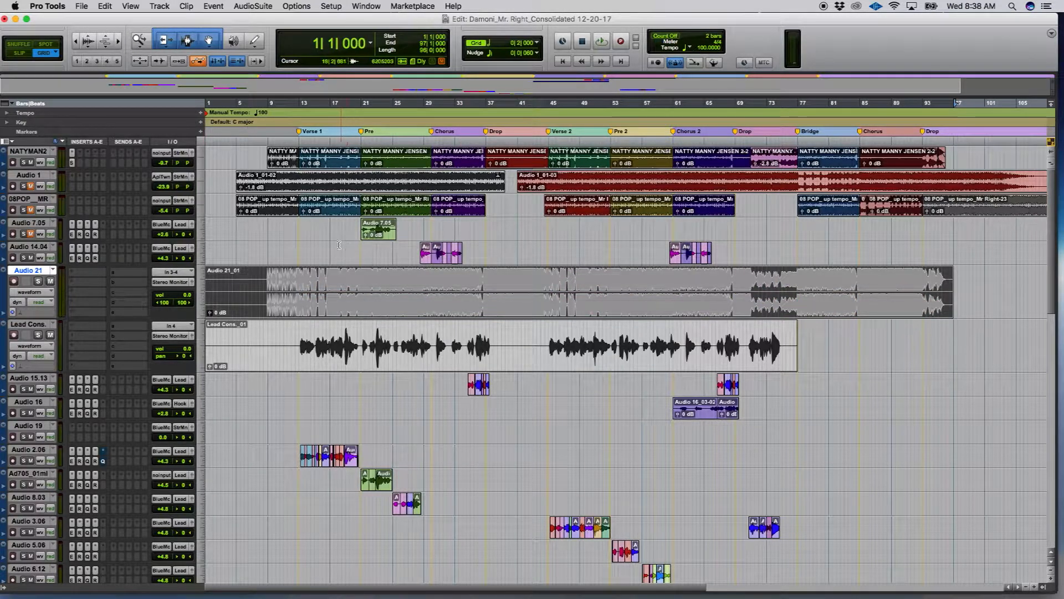
Step: Rename the new stereo instrumental track as track
click(336, 290)
double_click(43, 272)
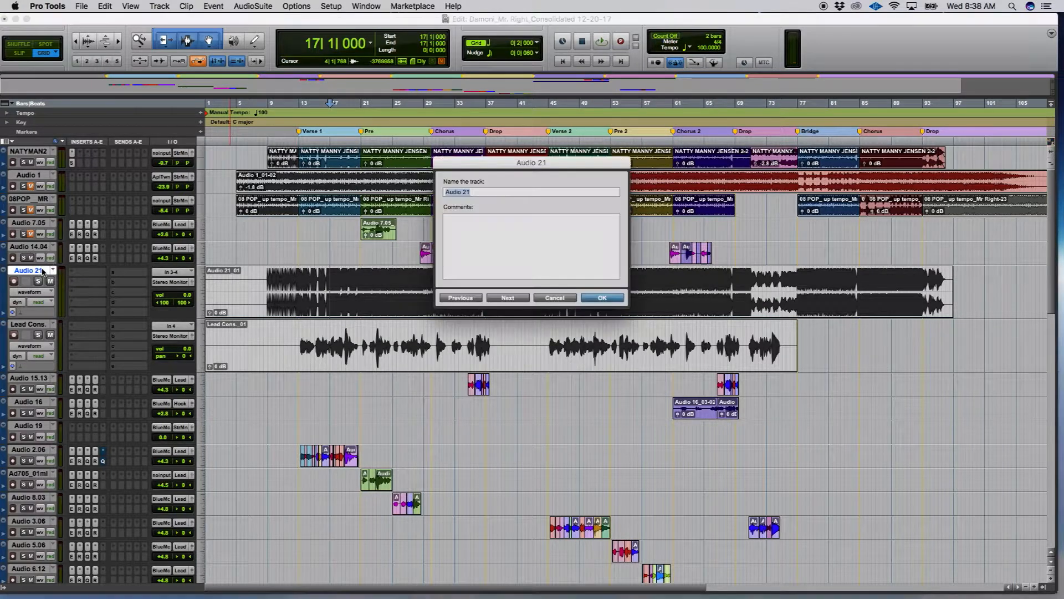
text(track)
key(Return)
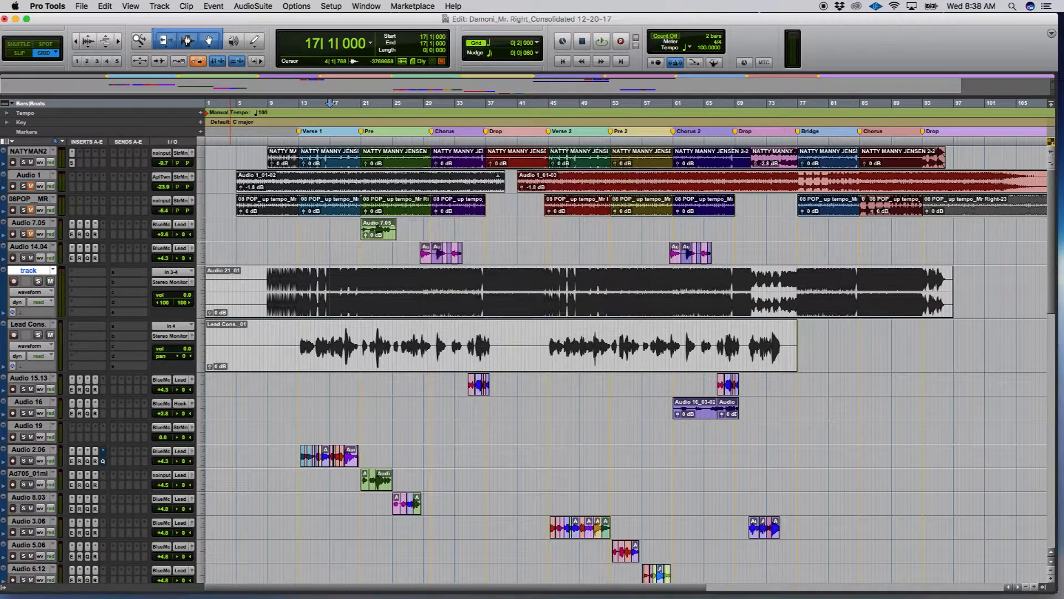
Step: Select the consolidated clips on both Lead Cons. and track, and open the export settings for saving them as files
click(265, 340)
double_click(265, 339)
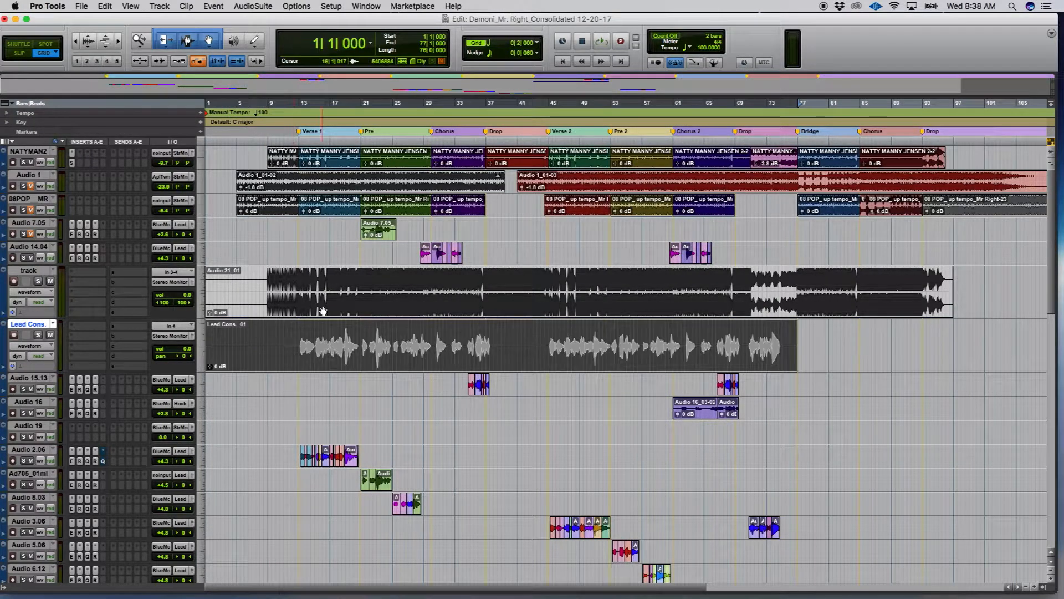
shift+click(507, 306)
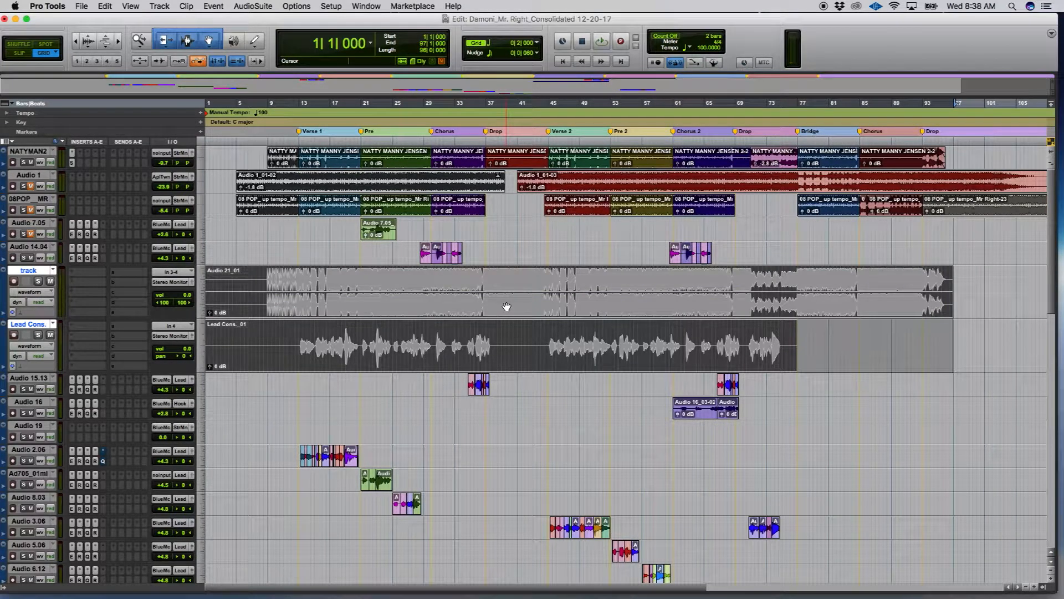
key(super+shift+k)
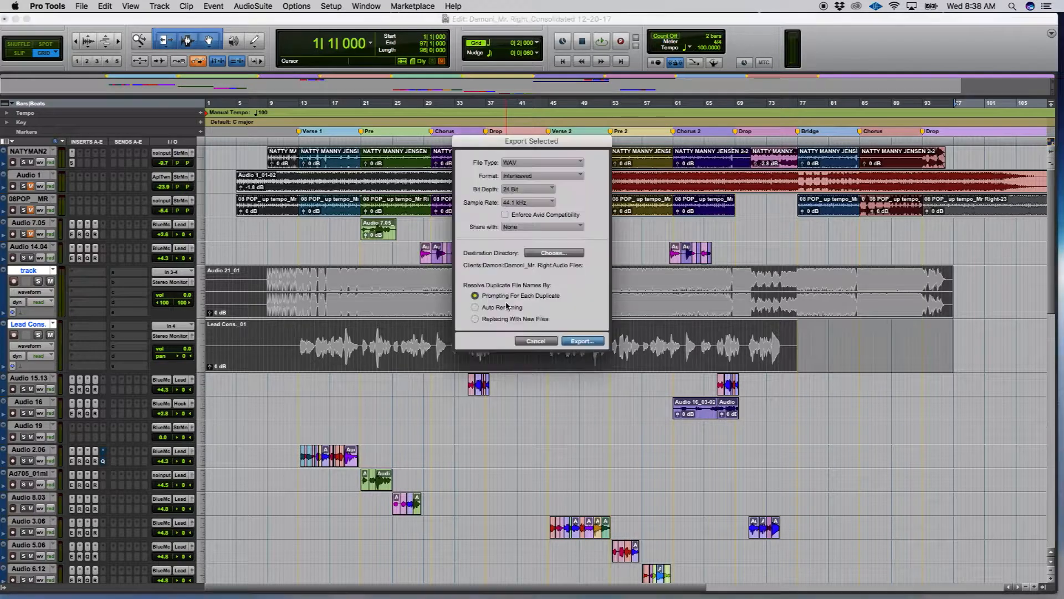
Step: Export the two selected clips as WAV files into a new Desktop folder named Damoni_Mr. Right_Stems4Melo
click(554, 253)
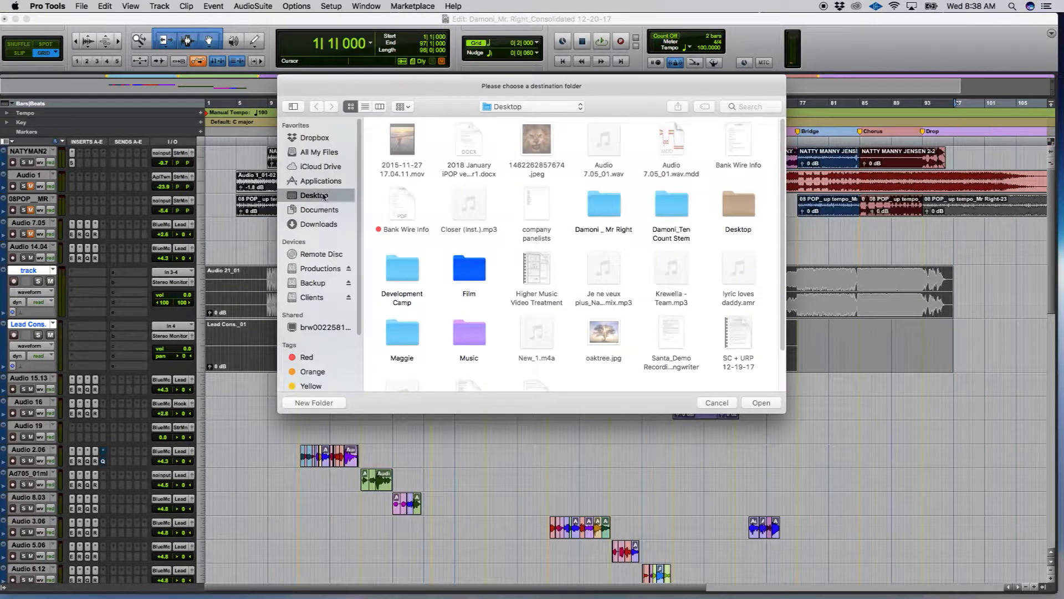
click(323, 403)
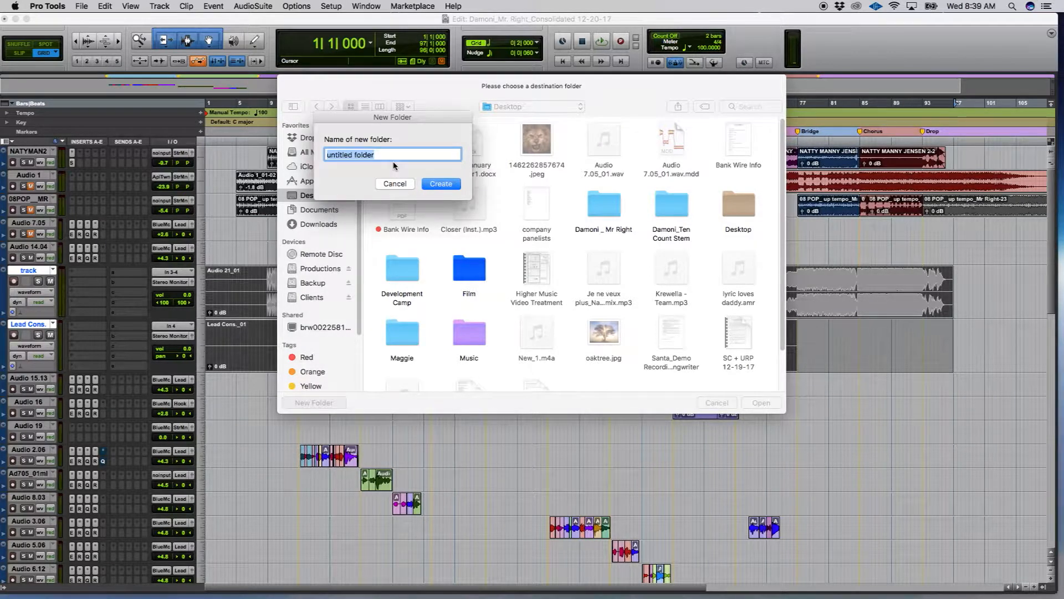
text(Damoni_Mr. Right_Stems)
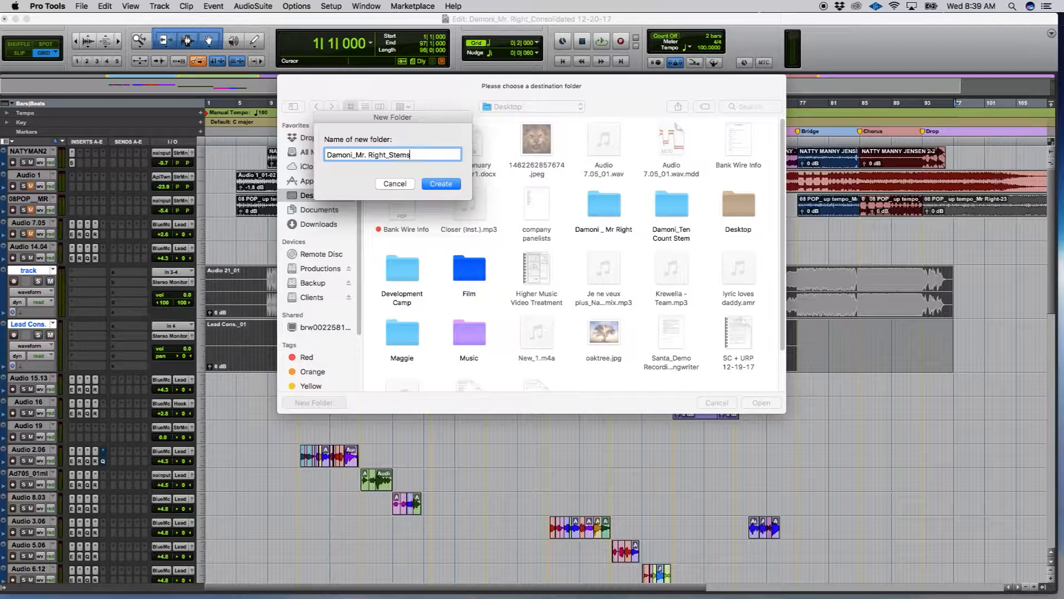
drag(399, 118, 396, 118)
click(390, 156)
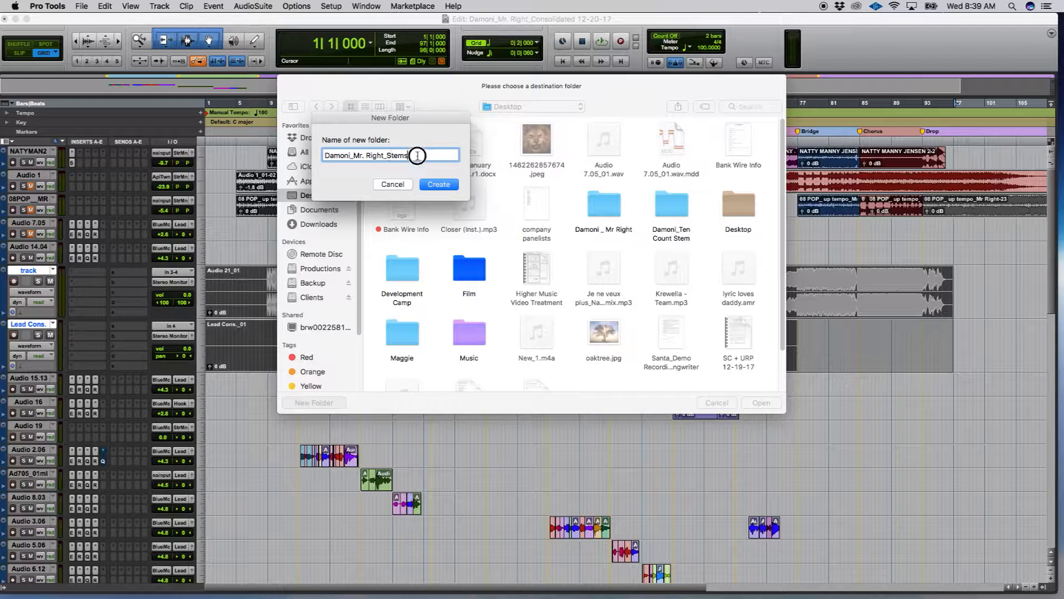
text(4Melo)
click(439, 184)
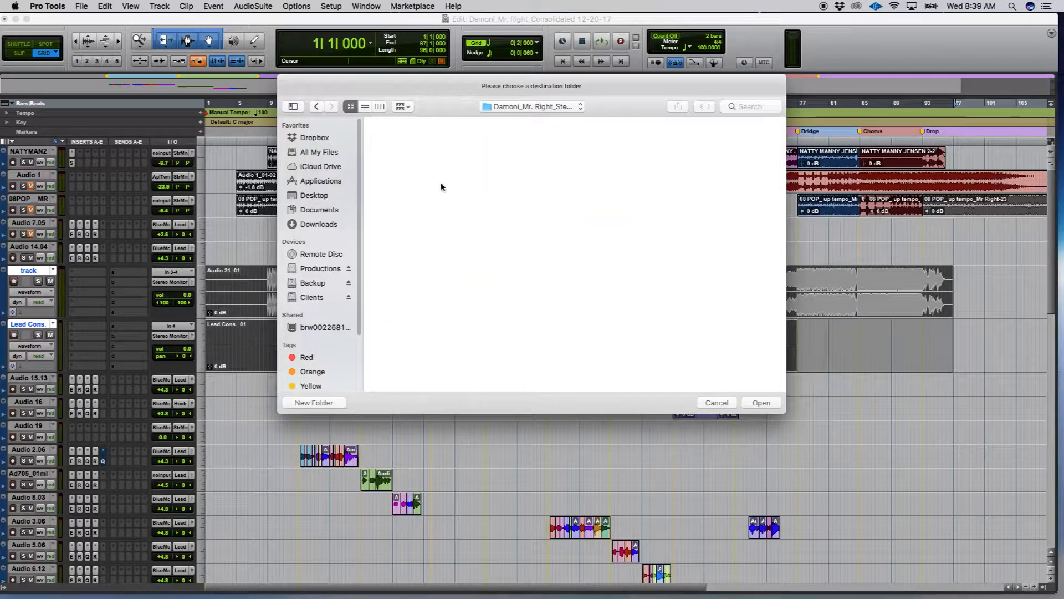
click(760, 403)
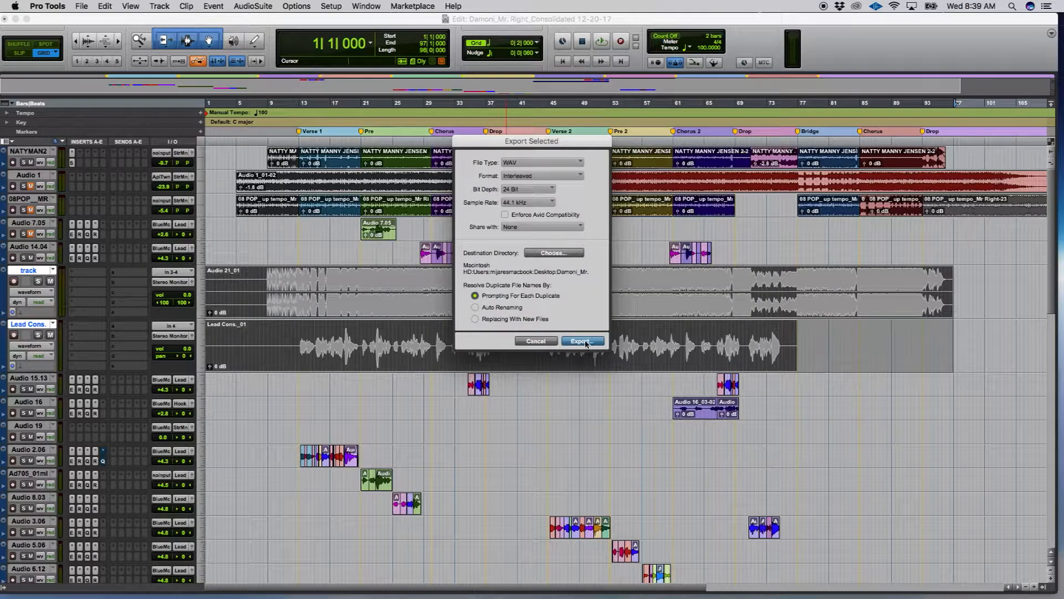
click(583, 342)
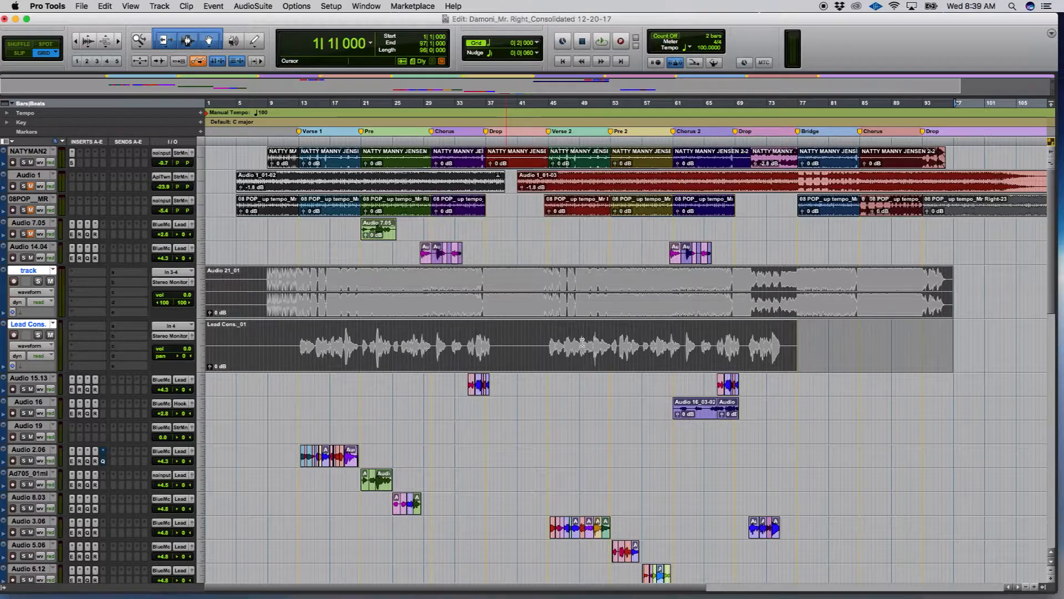
Step: Move the track and Lead Cons. tracks together to the top of the session, above NATTYMAN2
click(517, 248)
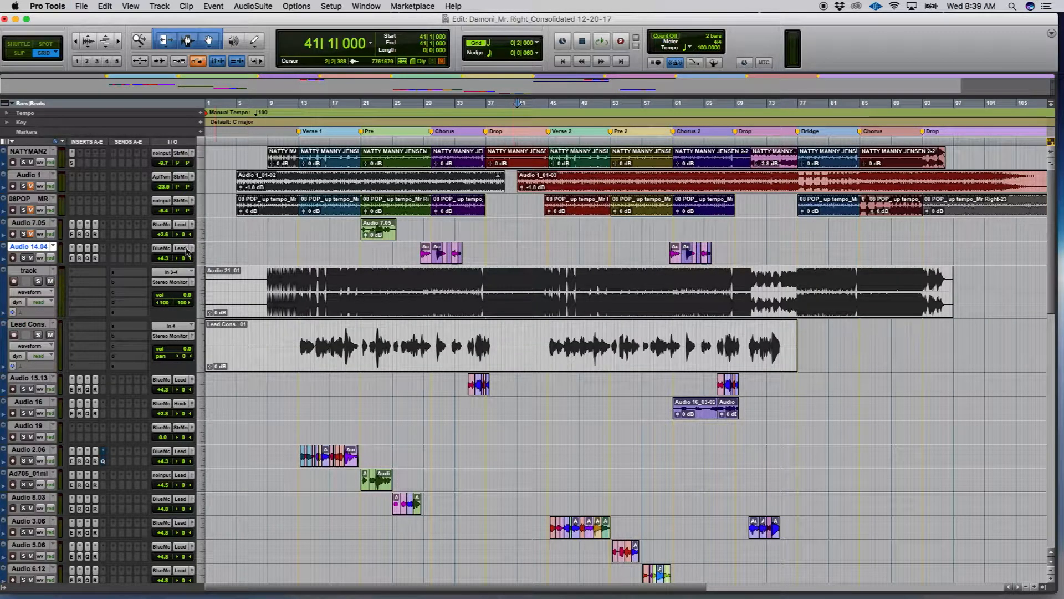
click(28, 270)
shift+click(35, 326)
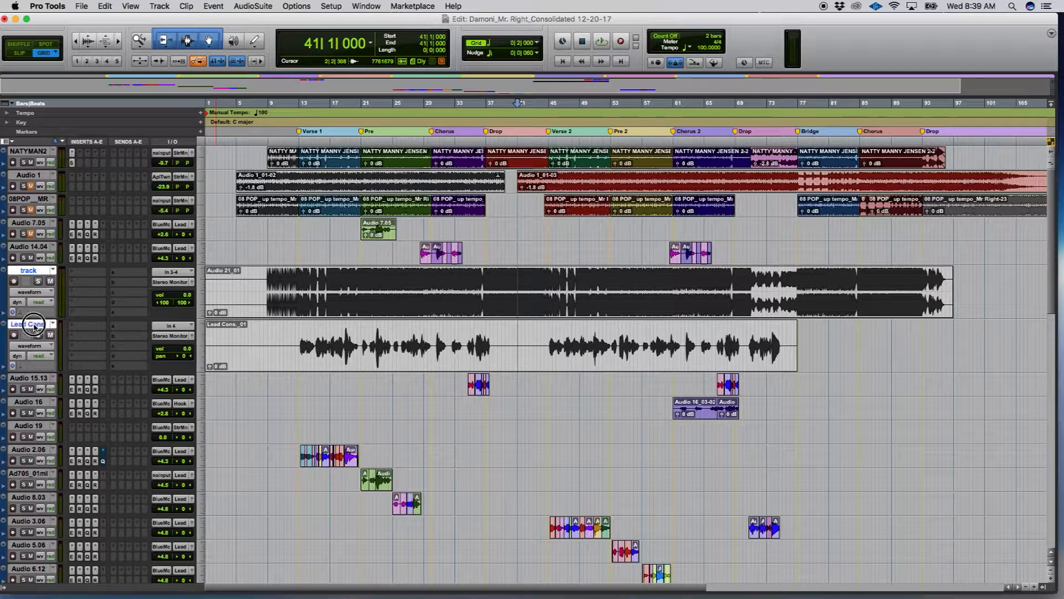
drag(28, 271, 28, 141)
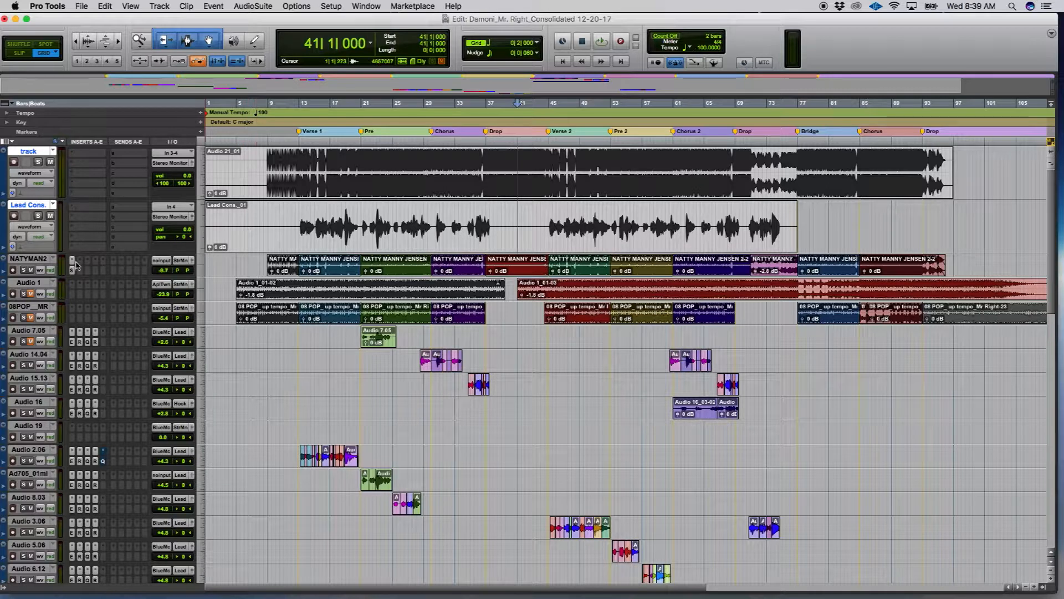
scroll(338, 408, down, 10)
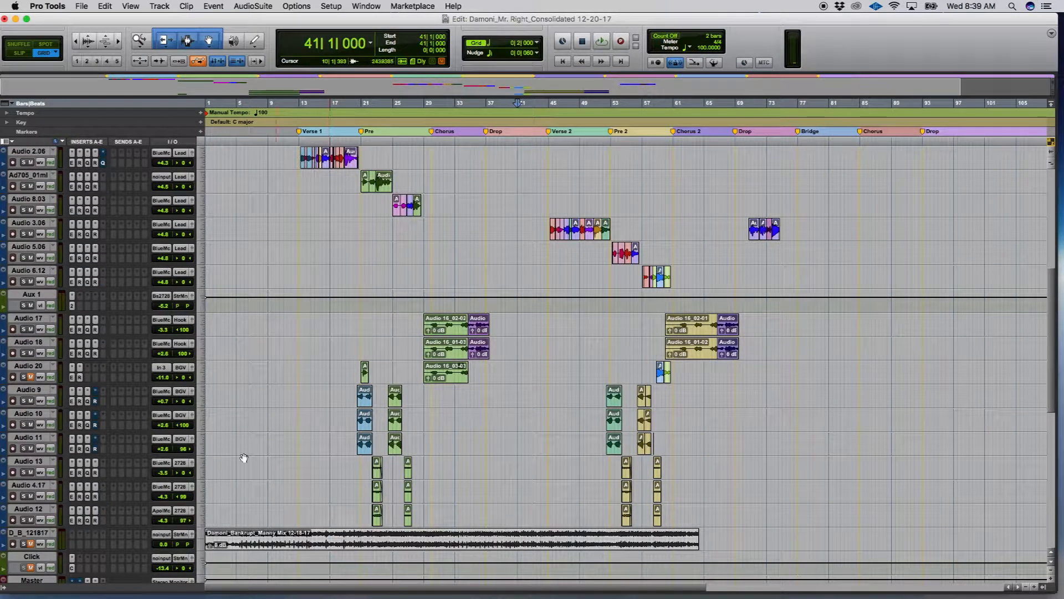
scroll(281, 378, up, 10)
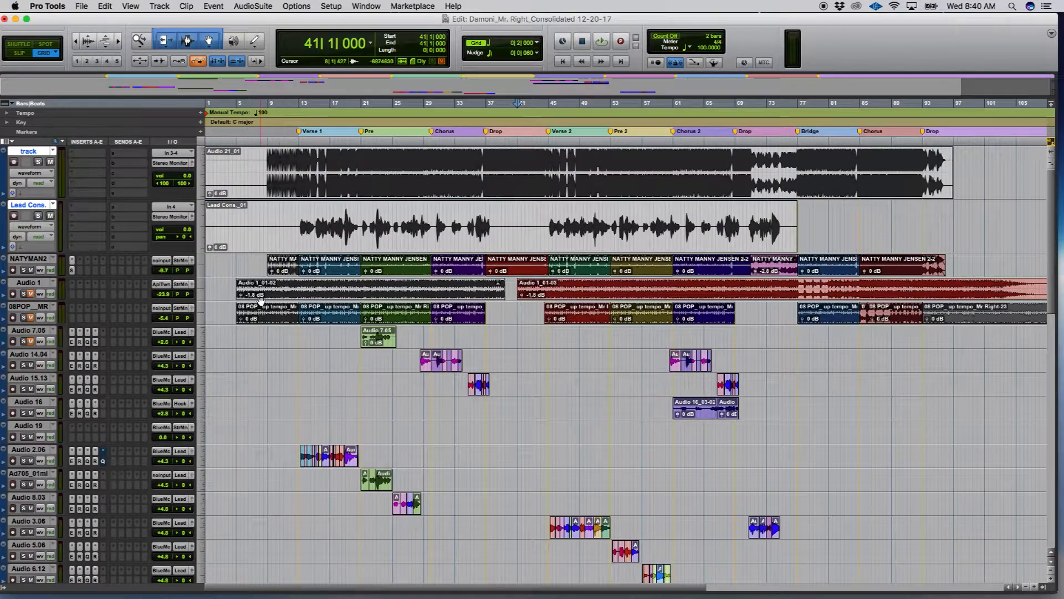
Step: Switch to Melodyne and create a new empty arrangement
click(82, 7)
click(50, 20)
click(16, 18)
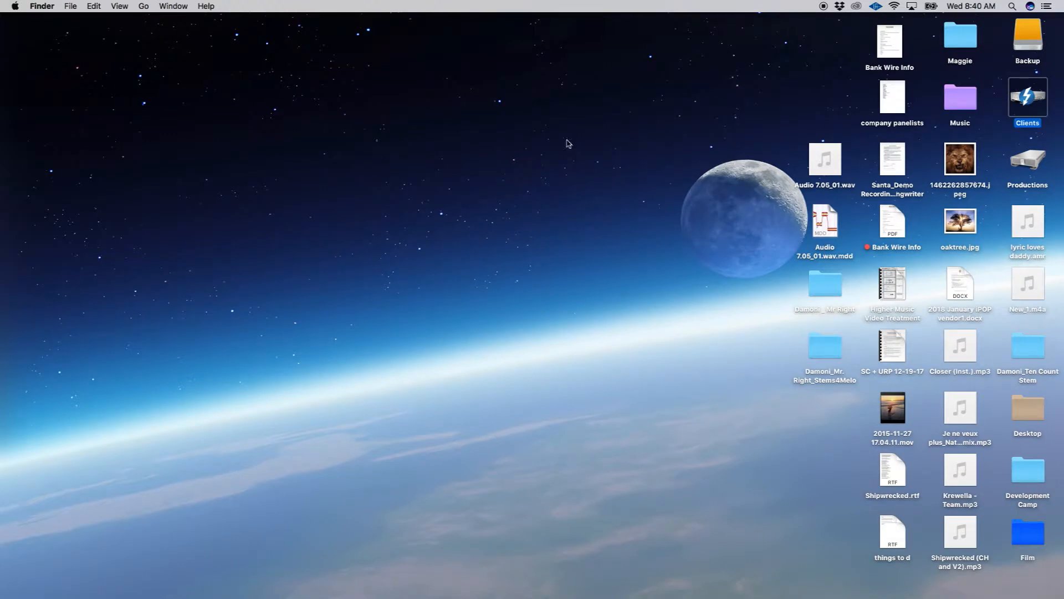
mouse_move(404, 597)
click(333, 592)
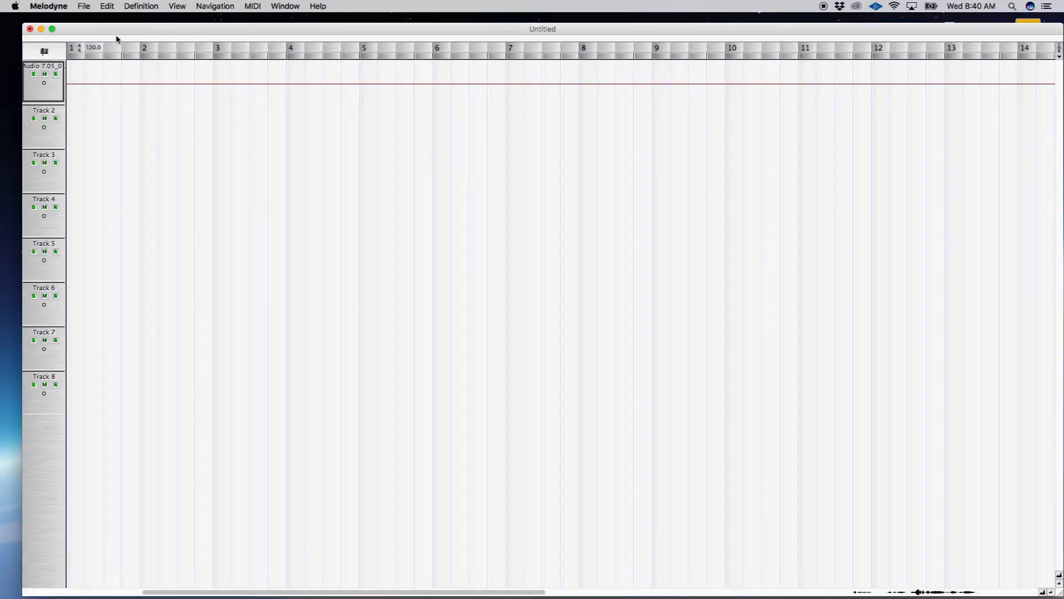
click(83, 8)
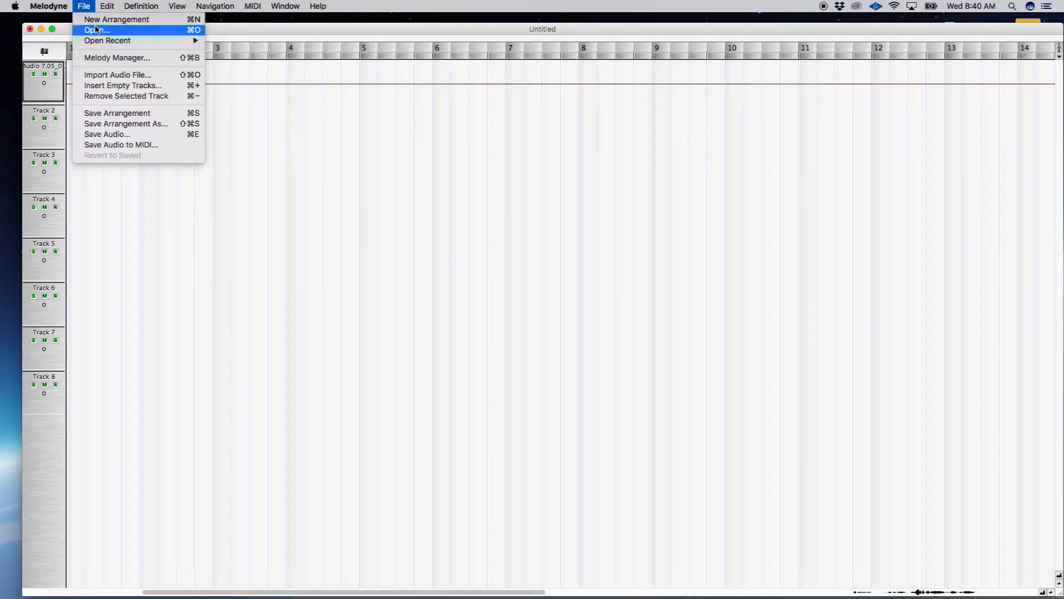
click(89, 21)
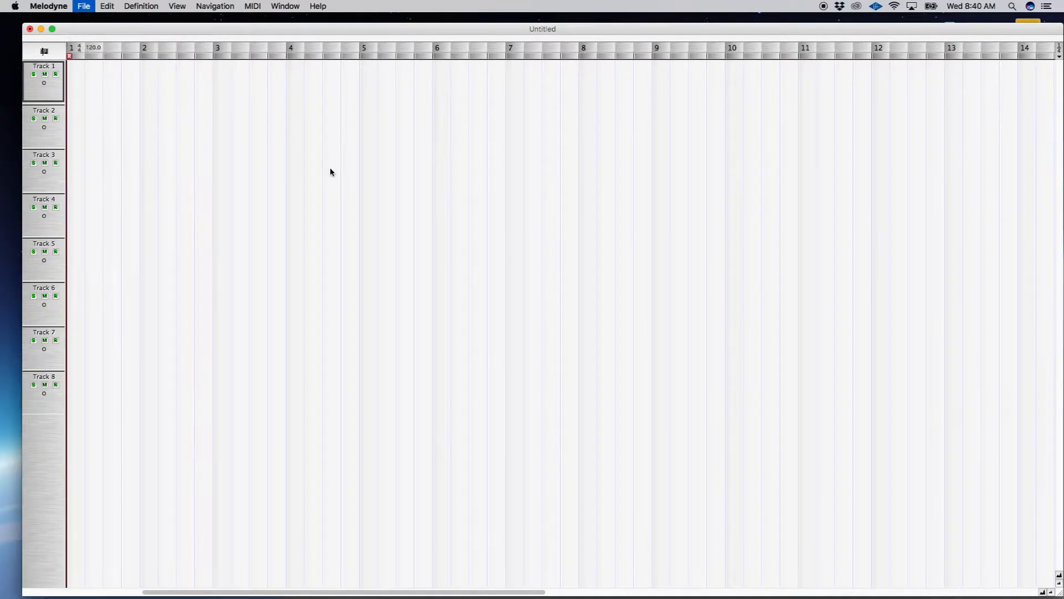
Step: Start an audio file import and open the Damoni_Mr. Right_Stems4Melo folder on the Desktop
click(84, 6)
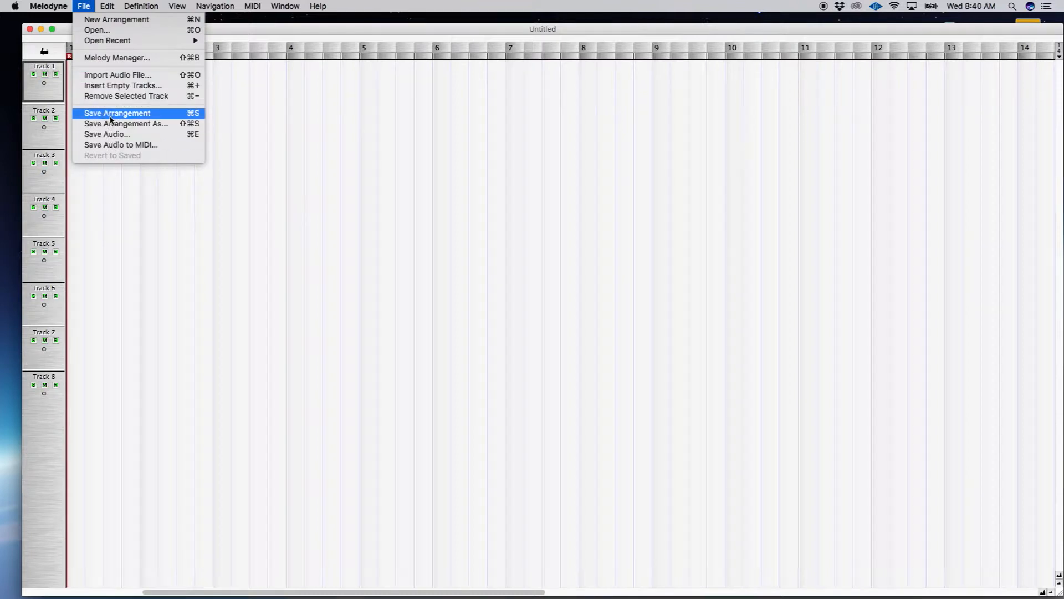
click(112, 75)
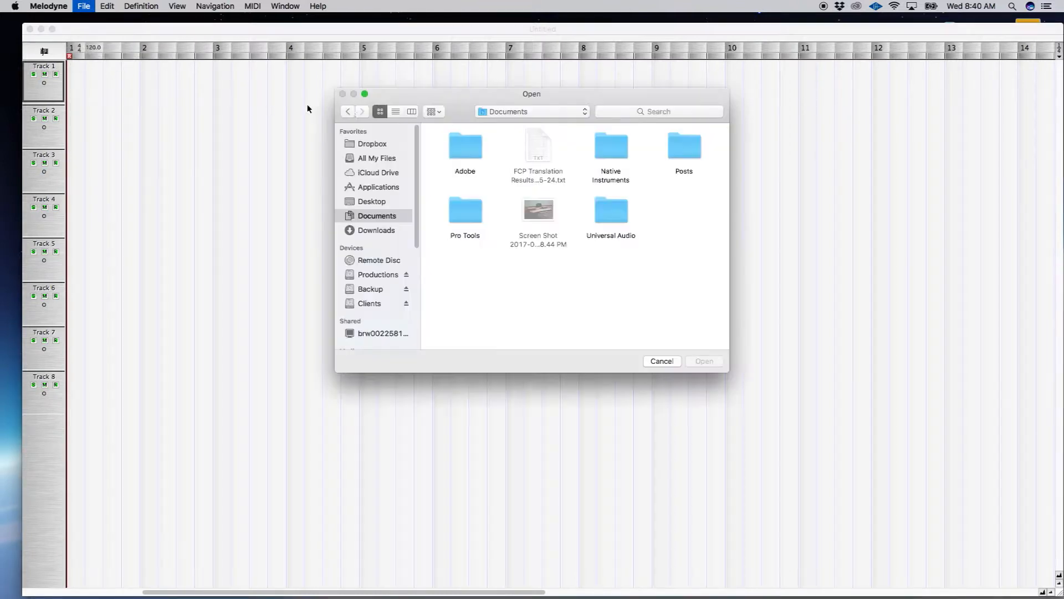
drag(405, 101, 407, 103)
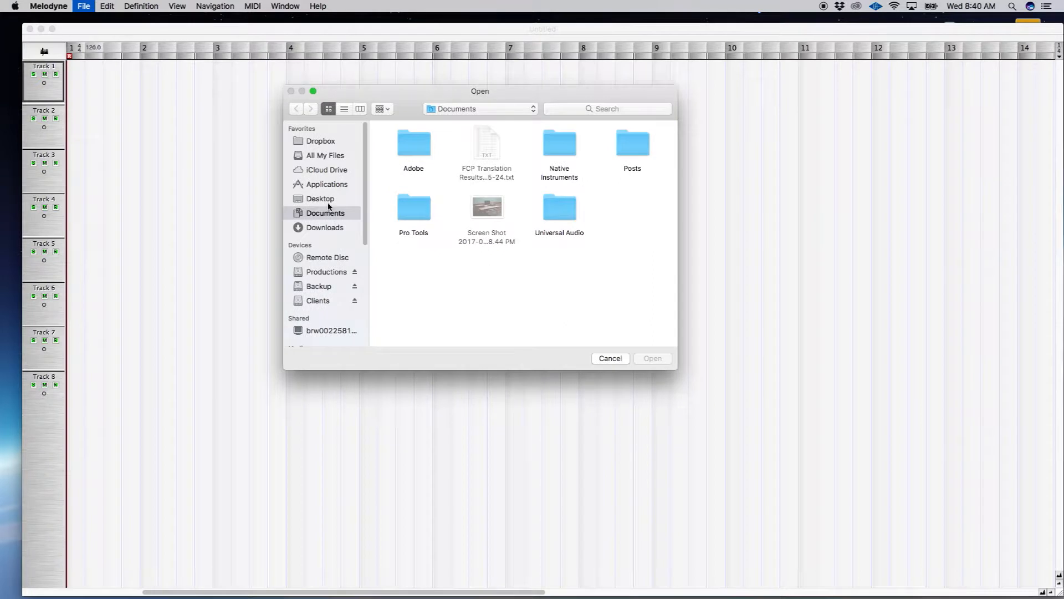
click(328, 201)
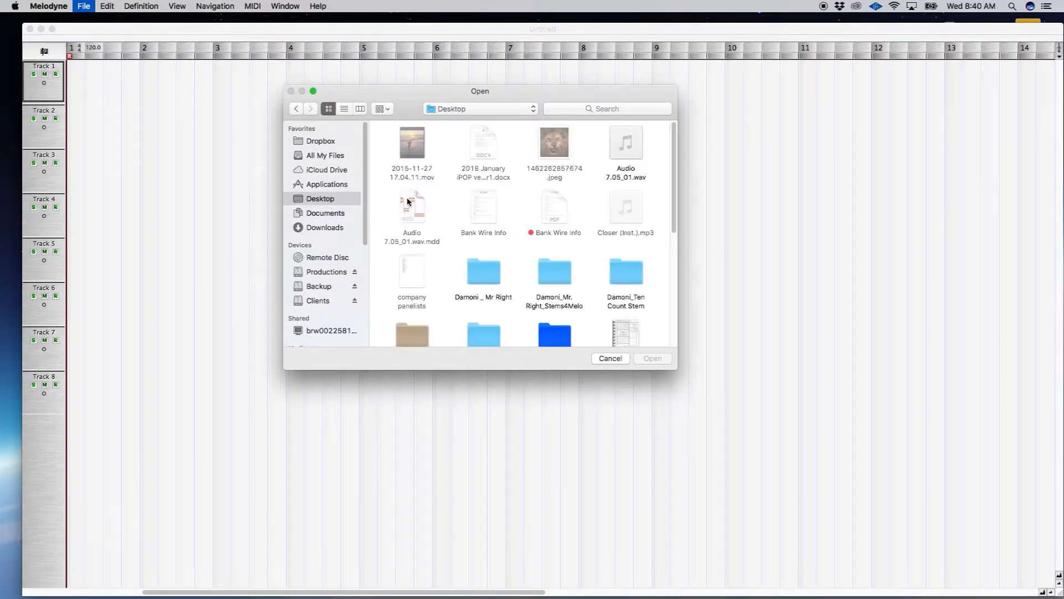
scroll(555, 265, down, 1)
double_click(555, 265)
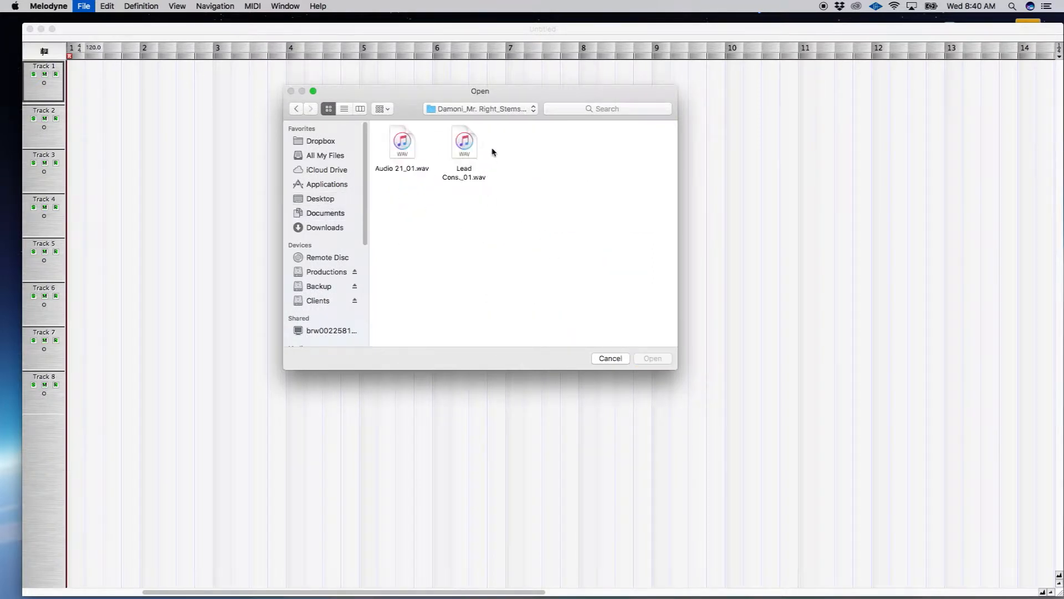
Step: Import Audio 21_01.wav and Lead Cons._01.wav together, opening each one as its own region
click(456, 181)
drag(414, 201, 393, 207)
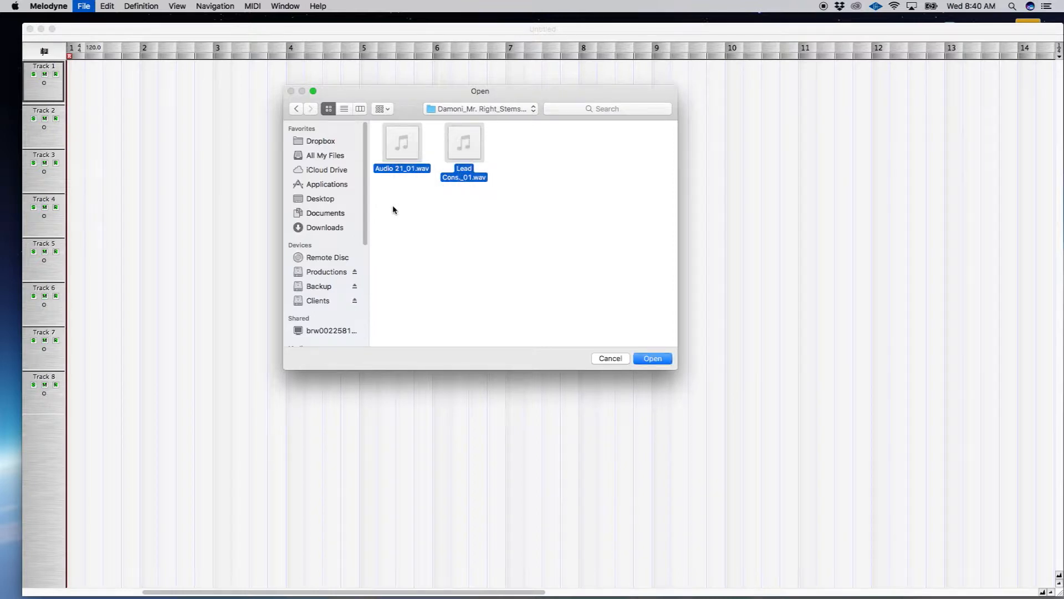
mouse_move(460, 141)
double_click(458, 140)
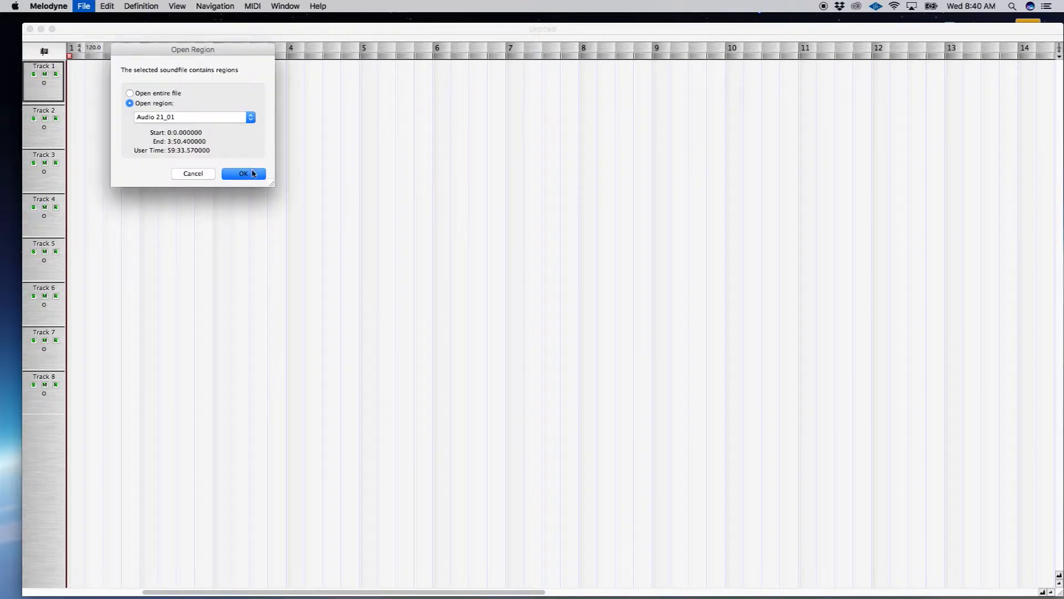
click(250, 174)
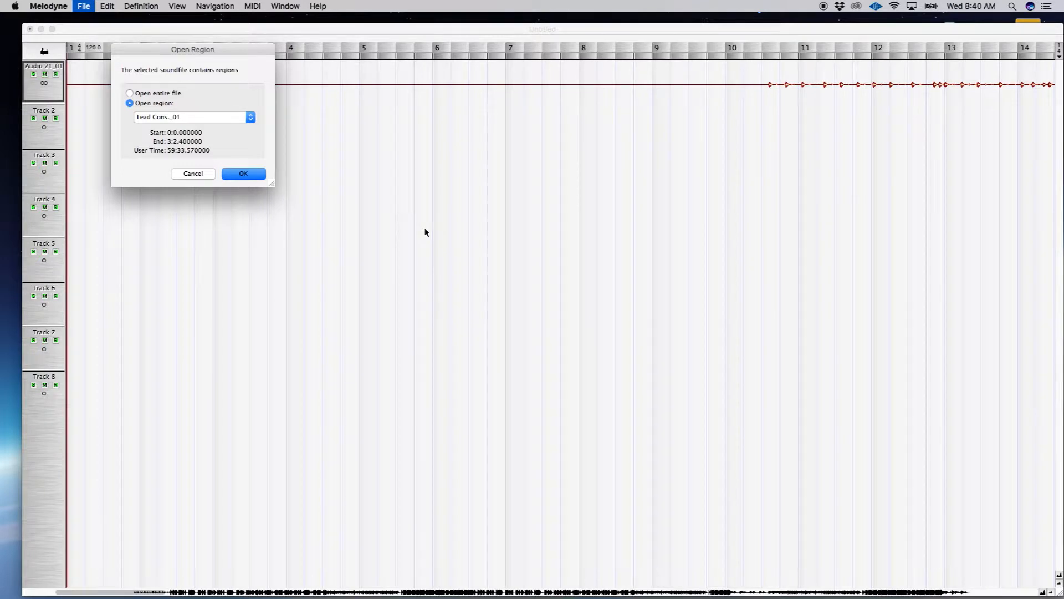
click(250, 175)
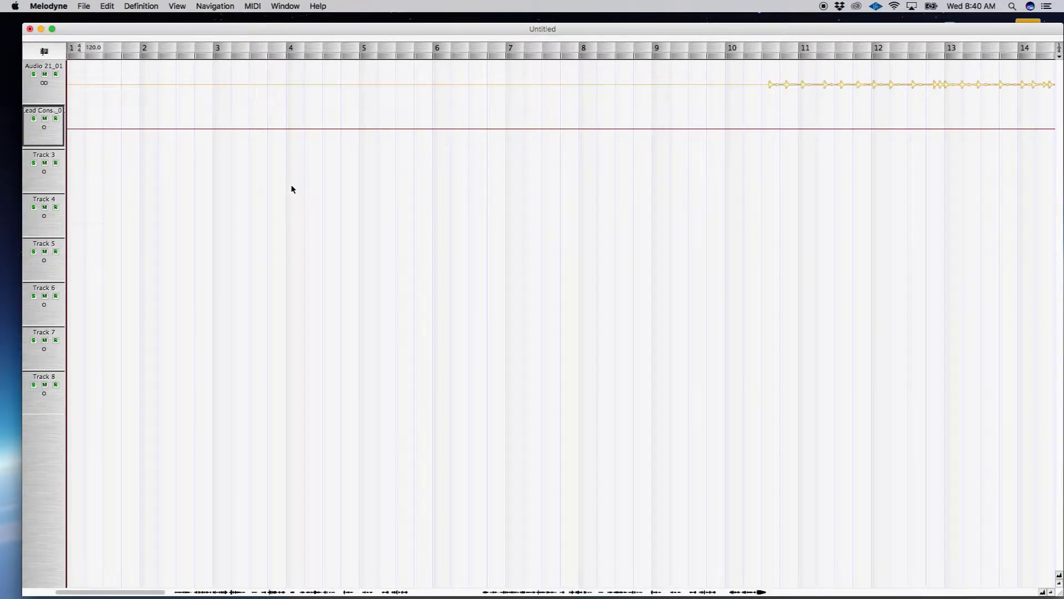
Step: Switch to Pro Tools to check the session tempo, and return to the Melodyne arrangement
drag(154, 593, 219, 592)
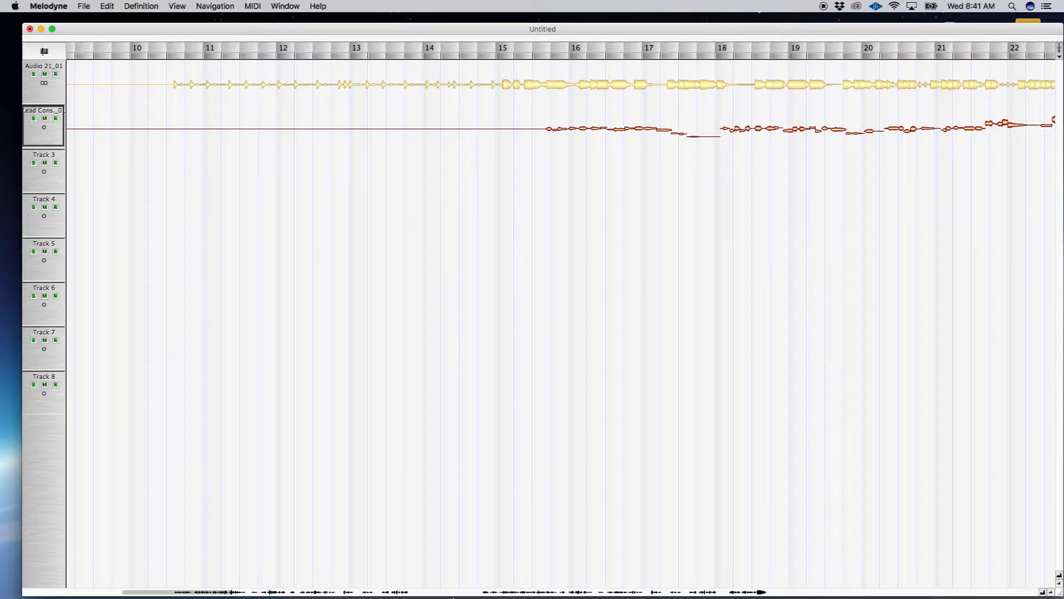
mouse_move(456, 594)
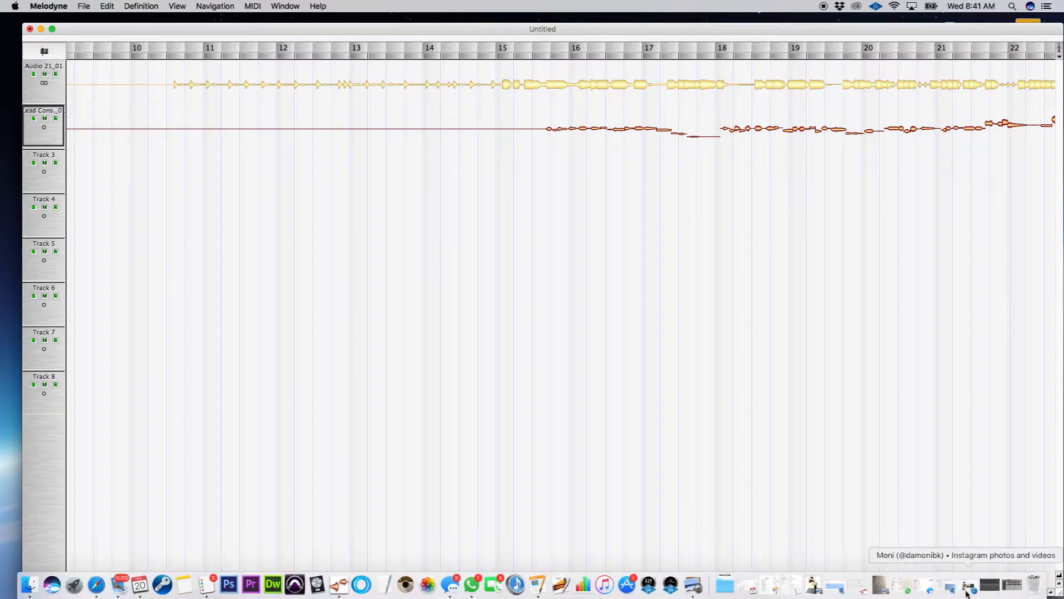
click(990, 585)
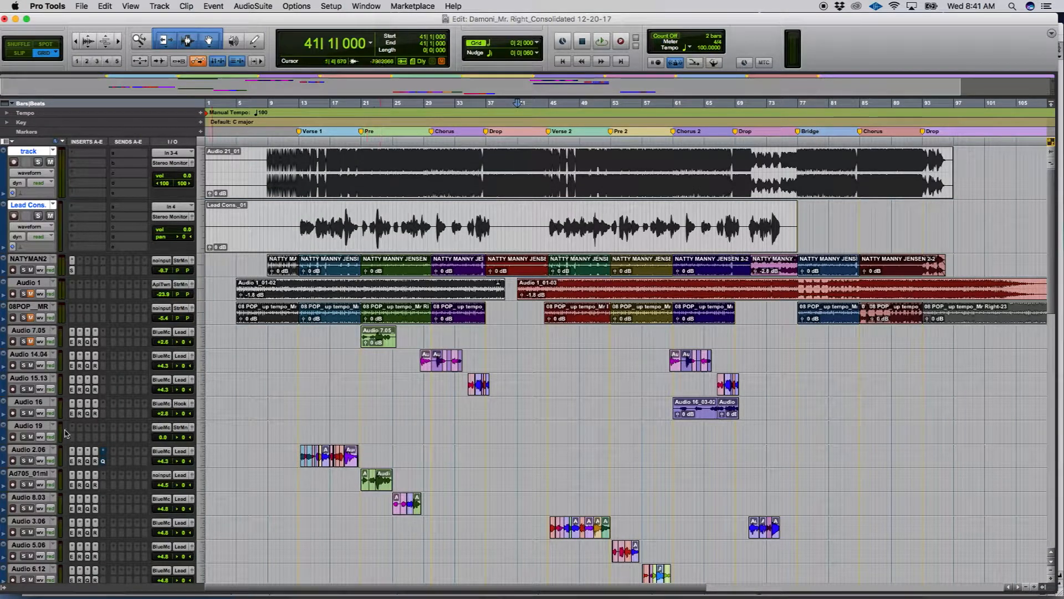
click(71, 331)
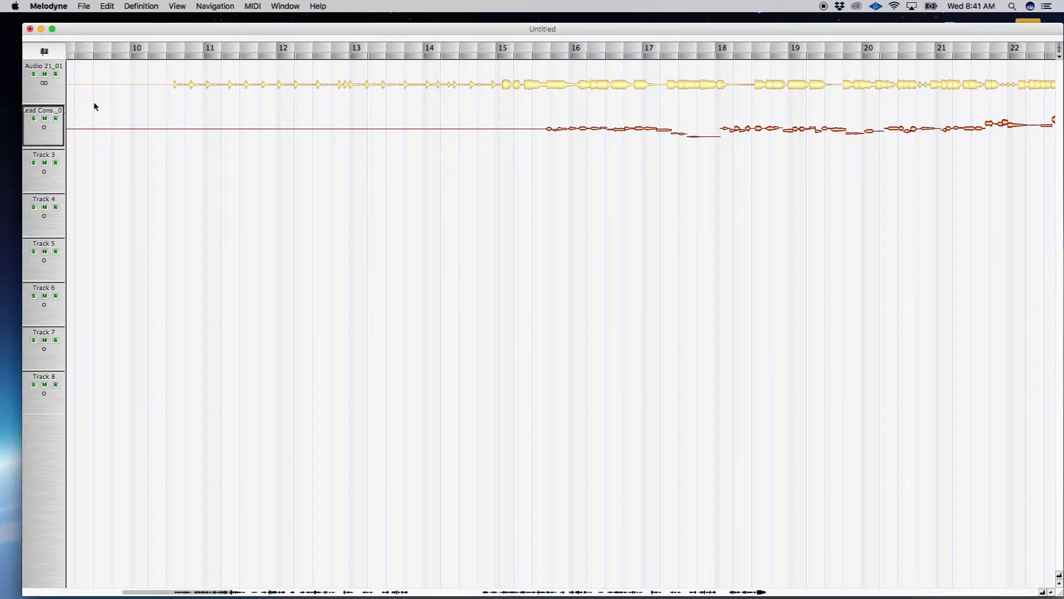
Step: Show the transport bar, set the arrangement tempo to 100, and close it again
click(283, 6)
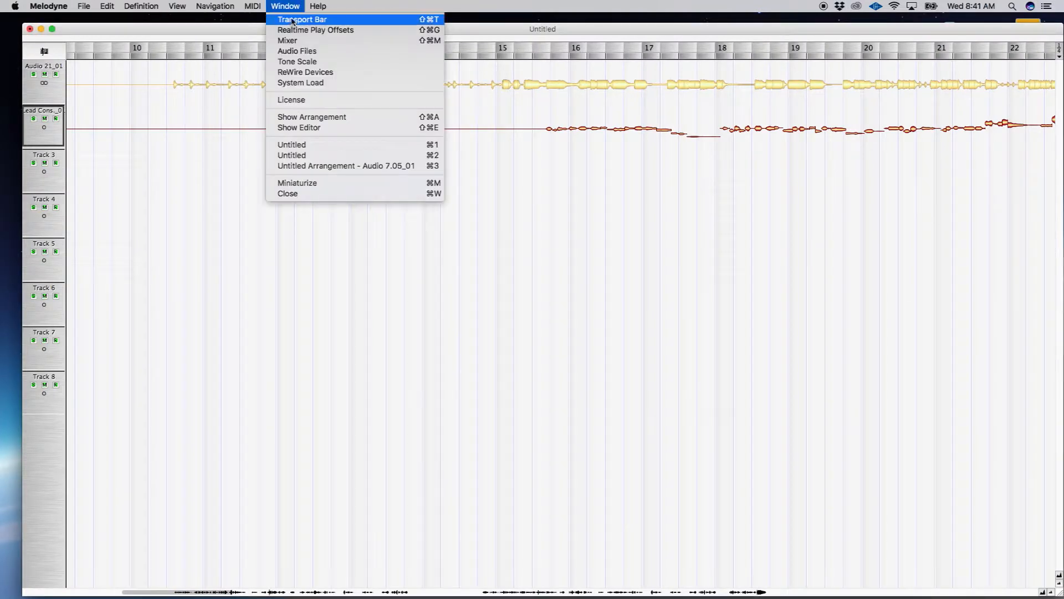
click(291, 21)
key(Return)
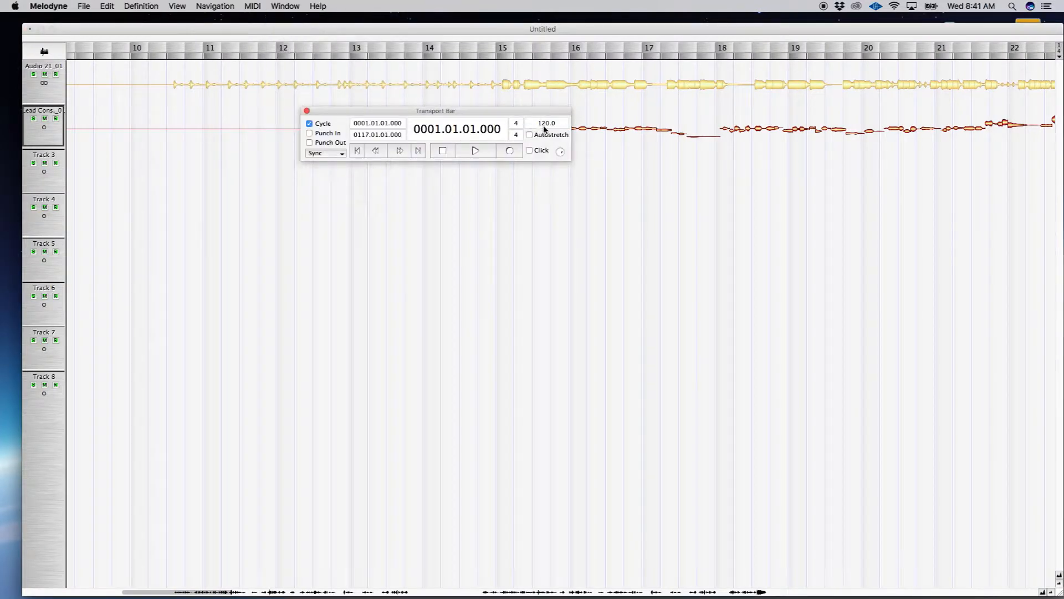
double_click(545, 127)
text(10)
key(Return)
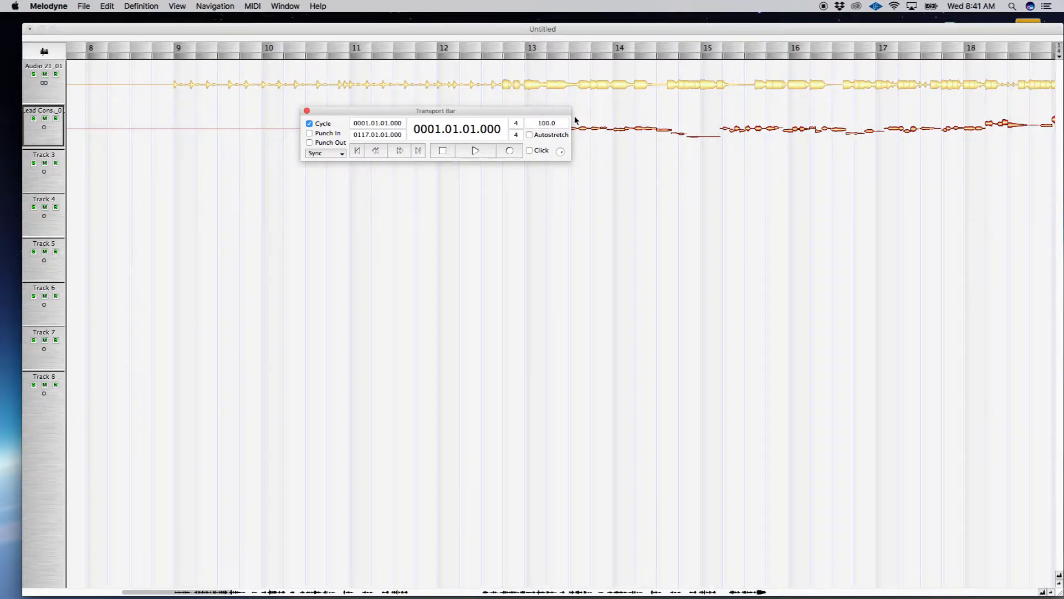
drag(536, 116, 562, 175)
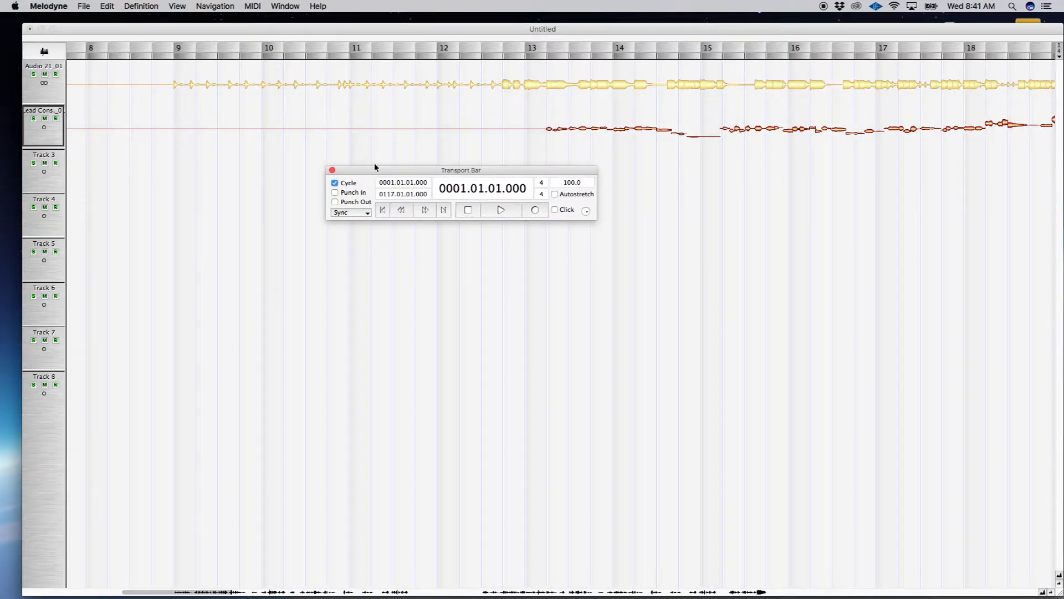
click(332, 171)
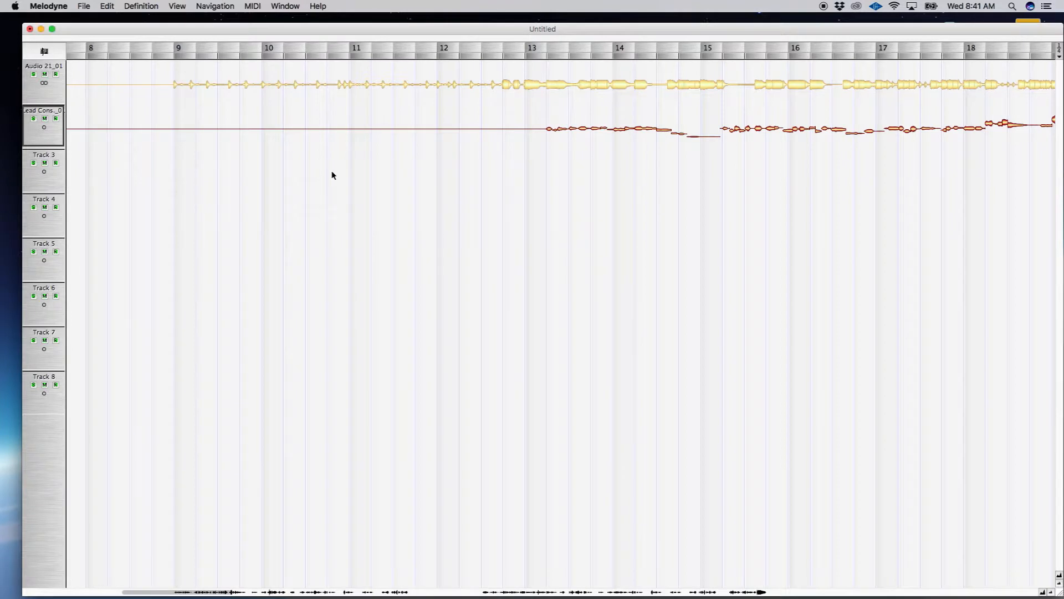
Step: Lower the Audio 21_01 level to about -8 dB in the mixer and close the mixer
click(285, 6)
click(285, 40)
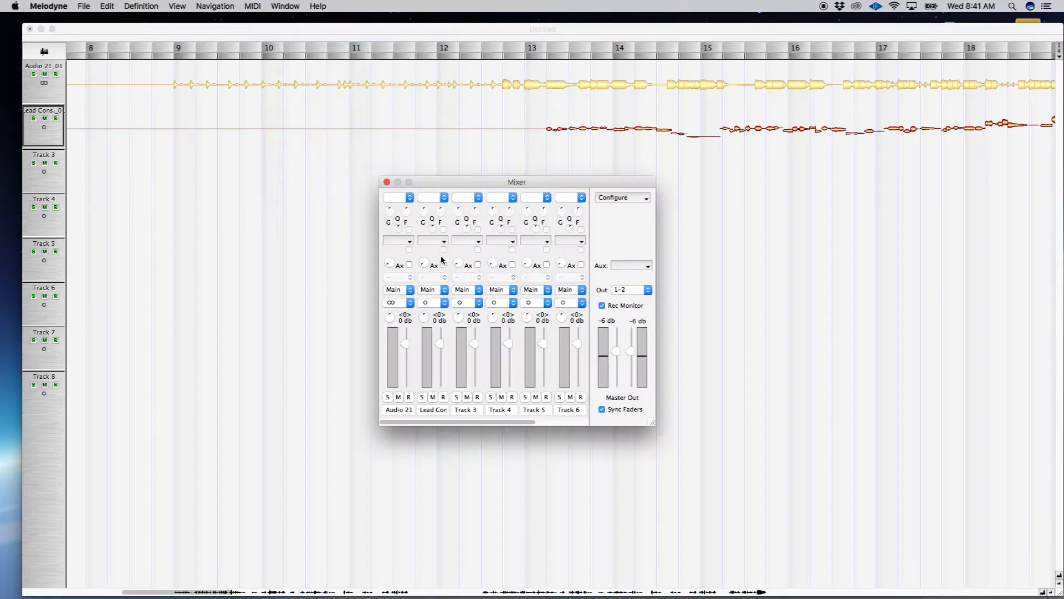
drag(408, 350, 405, 353)
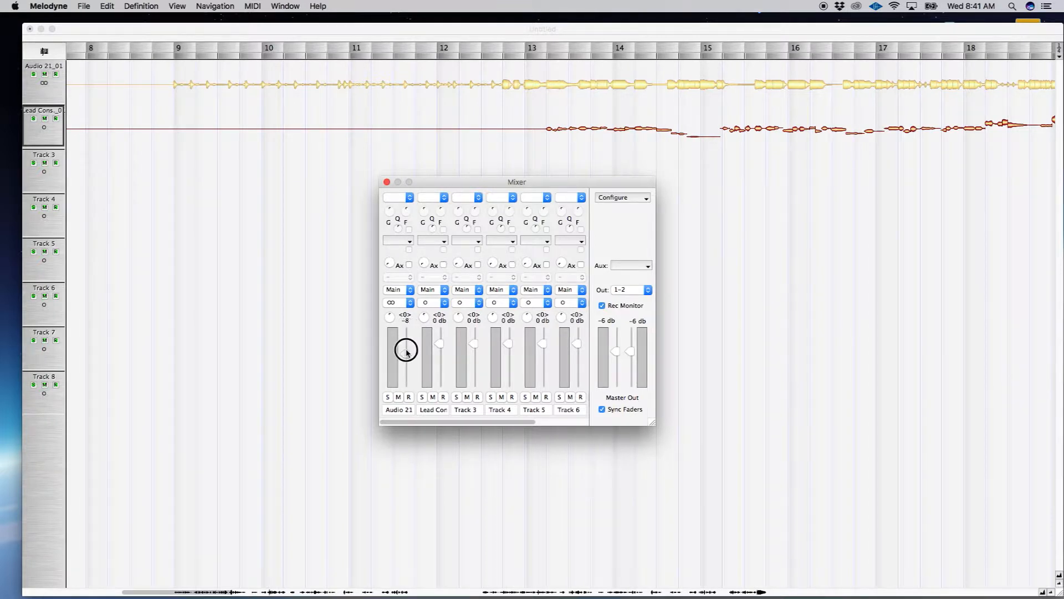
click(387, 183)
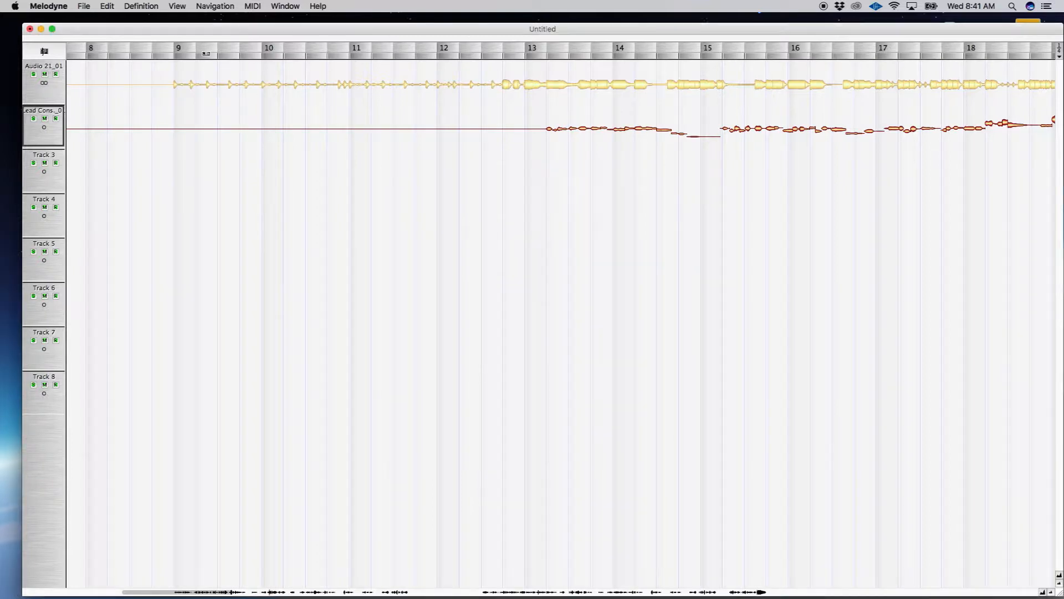
Step: Apply Quantize Time with the 1/32 T groove reference at 80% intensity
click(107, 6)
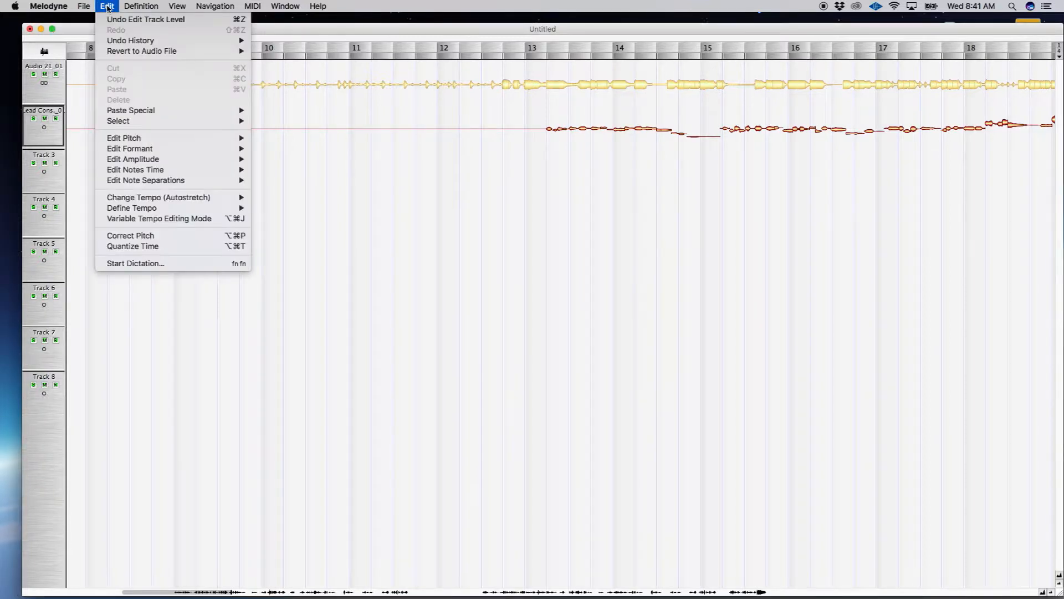
click(142, 248)
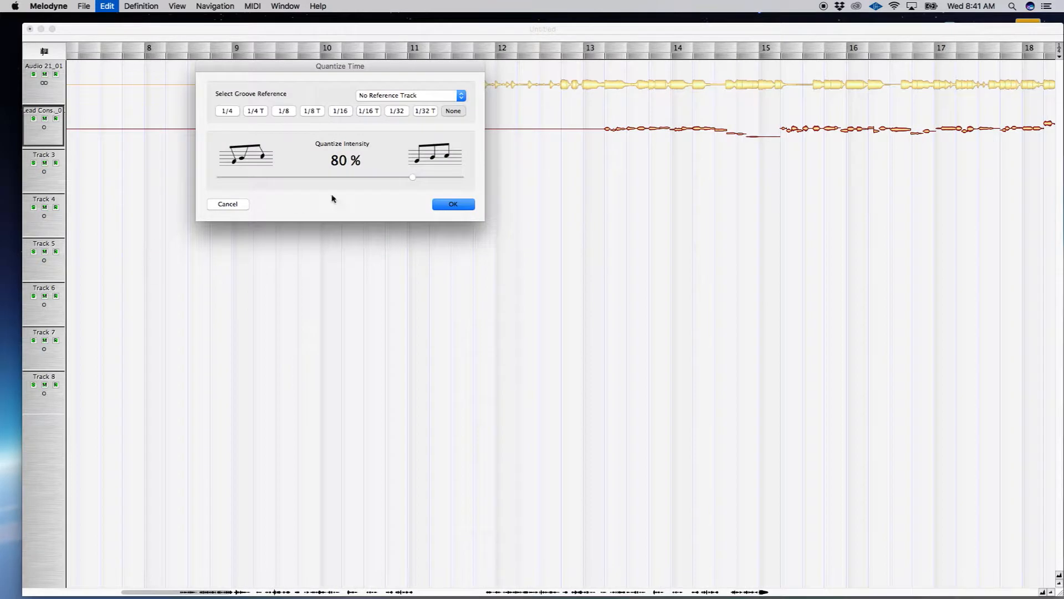
click(426, 113)
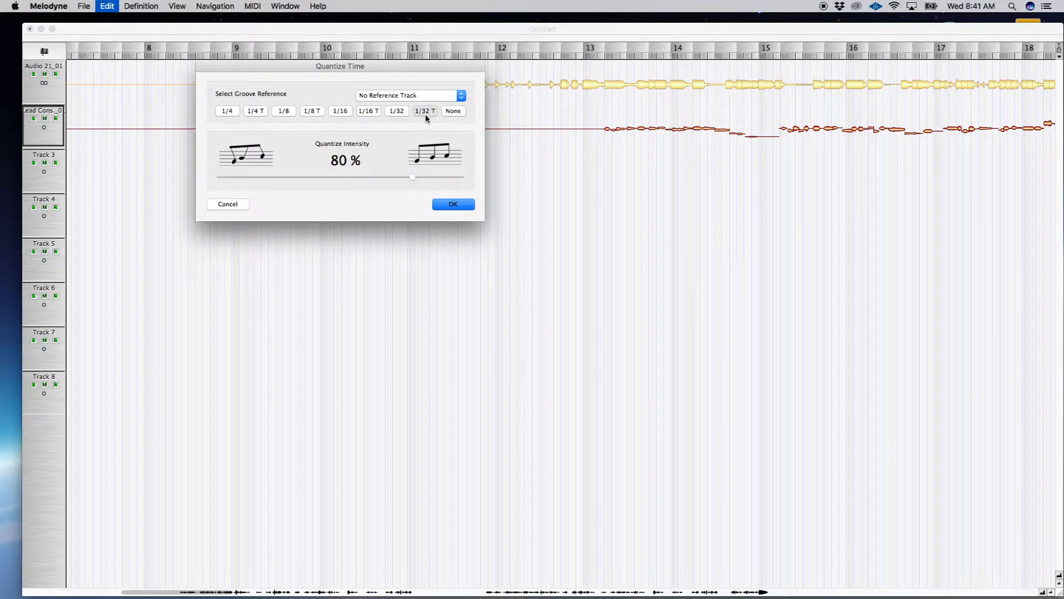
click(460, 210)
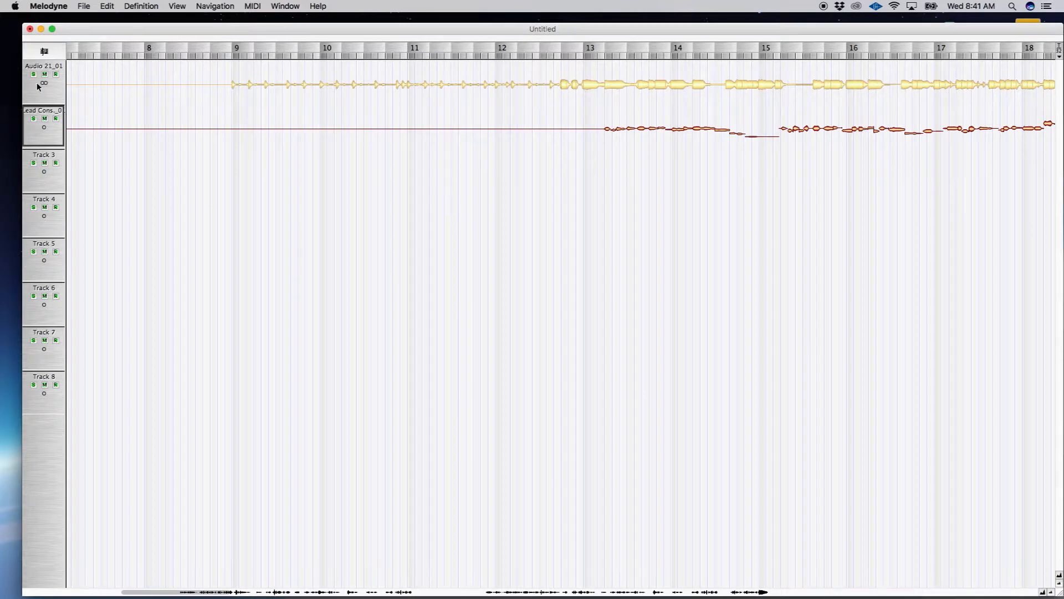
Step: Open Lead Cons._01 in the note editor and enlarge its notes around bars 13 to 15
double_click(35, 140)
drag(200, 594, 300, 593)
scroll(825, 437, down, 3)
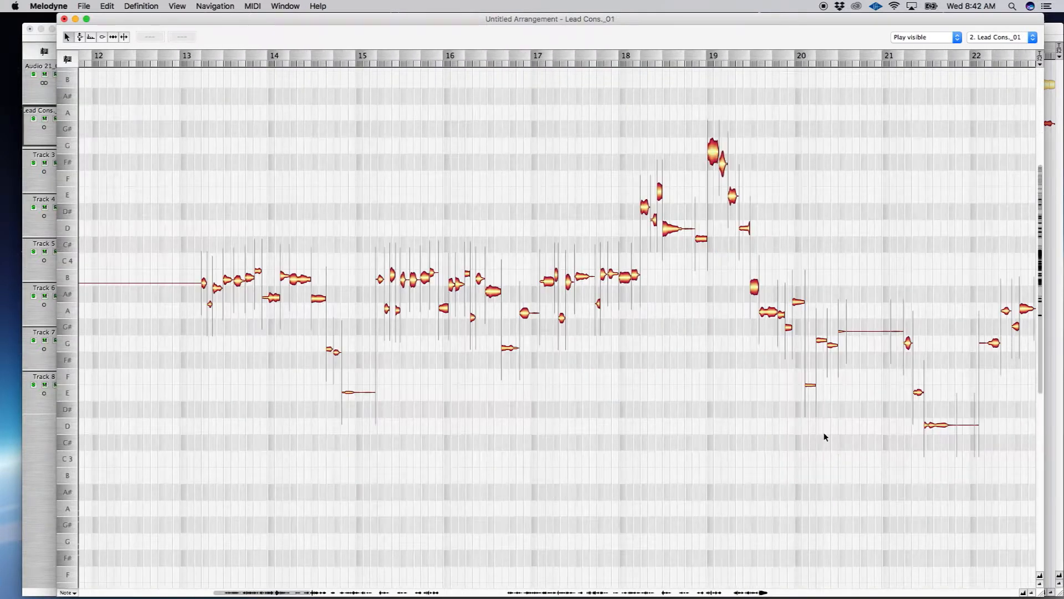
click(1024, 592)
click(1024, 594)
click(1041, 576)
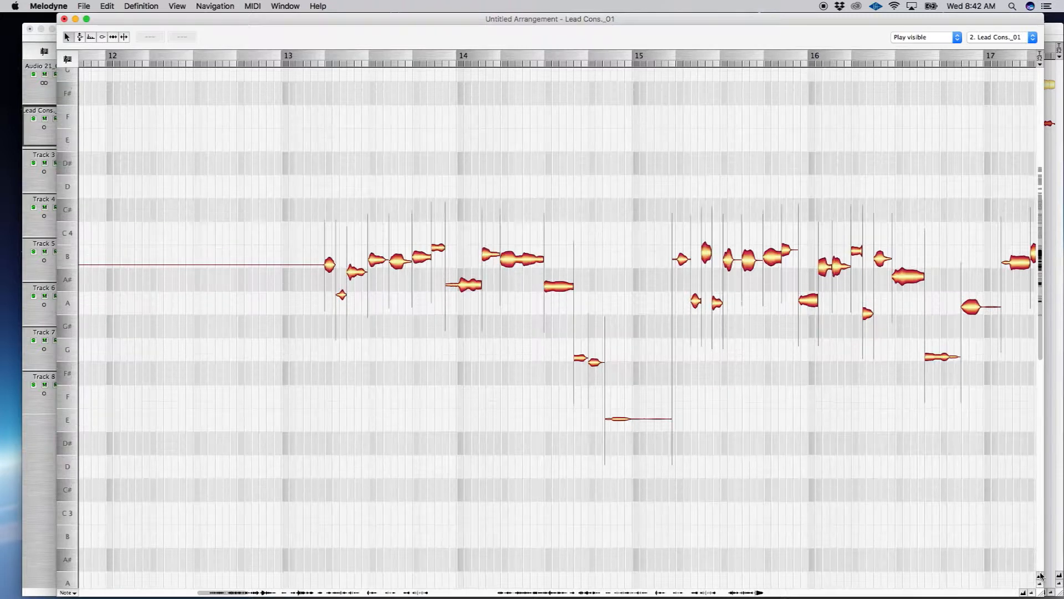
click(1041, 576)
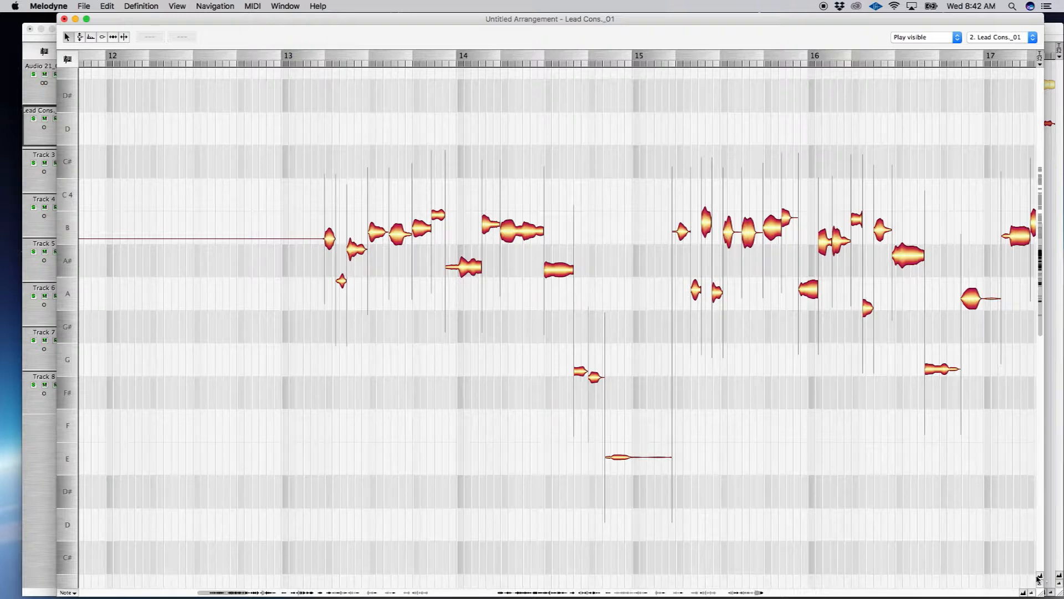
click(1040, 577)
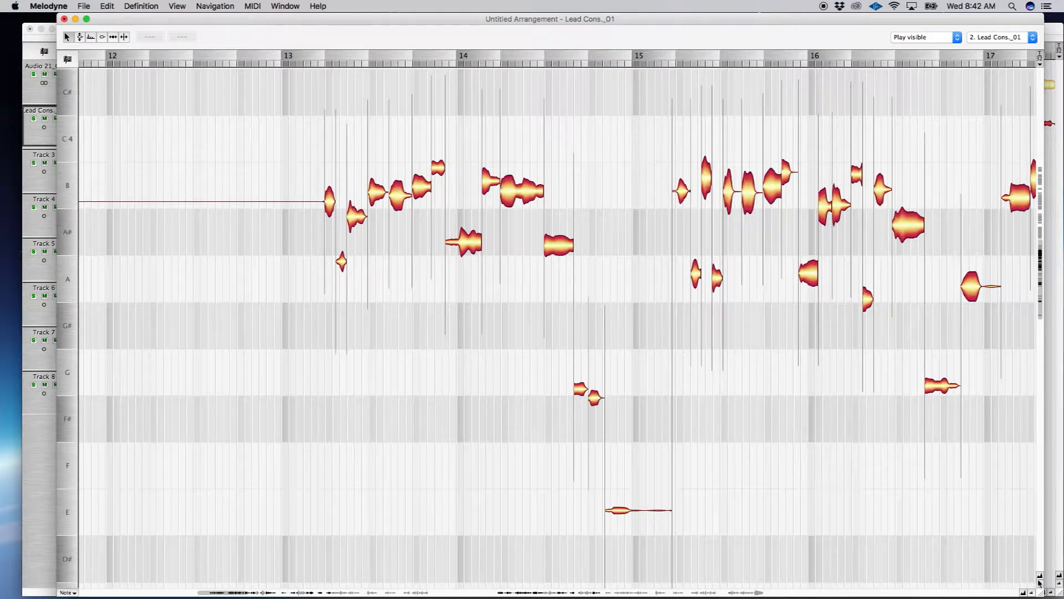
click(1026, 592)
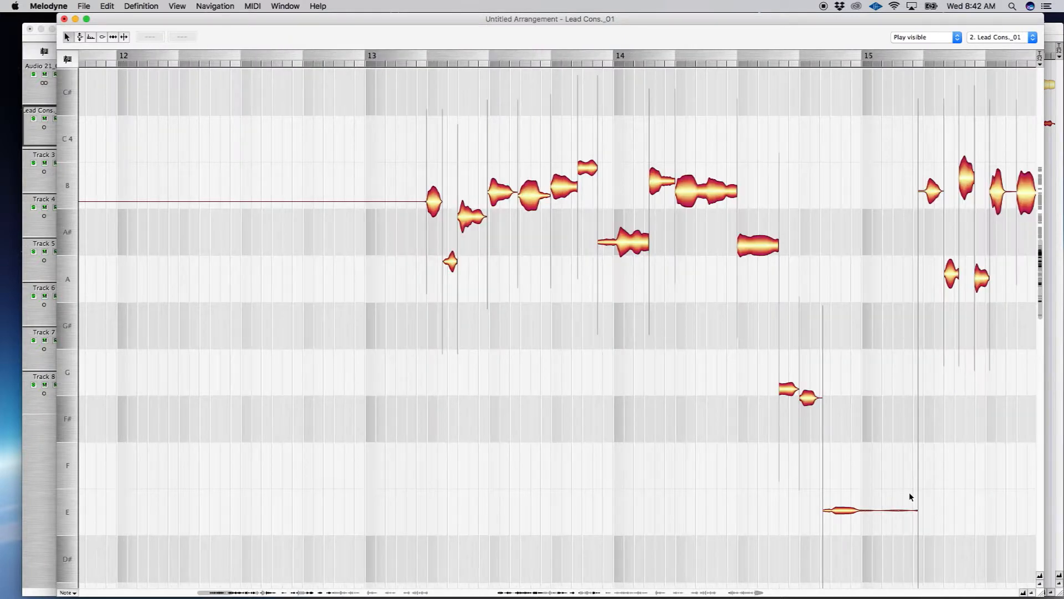
Step: Split the third vocal note of bar 13 near its middle with the note separation tool
scroll(909, 491, left, 2)
scroll(902, 489, right, 3)
scroll(900, 493, right, 8)
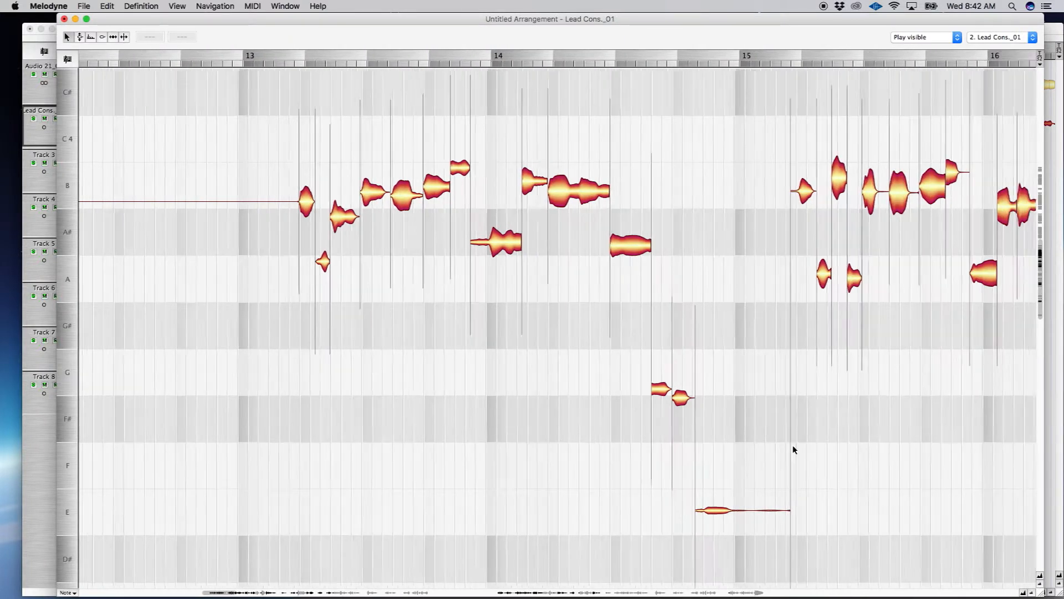
scroll(720, 404, right, 2)
scroll(703, 399, up, 2)
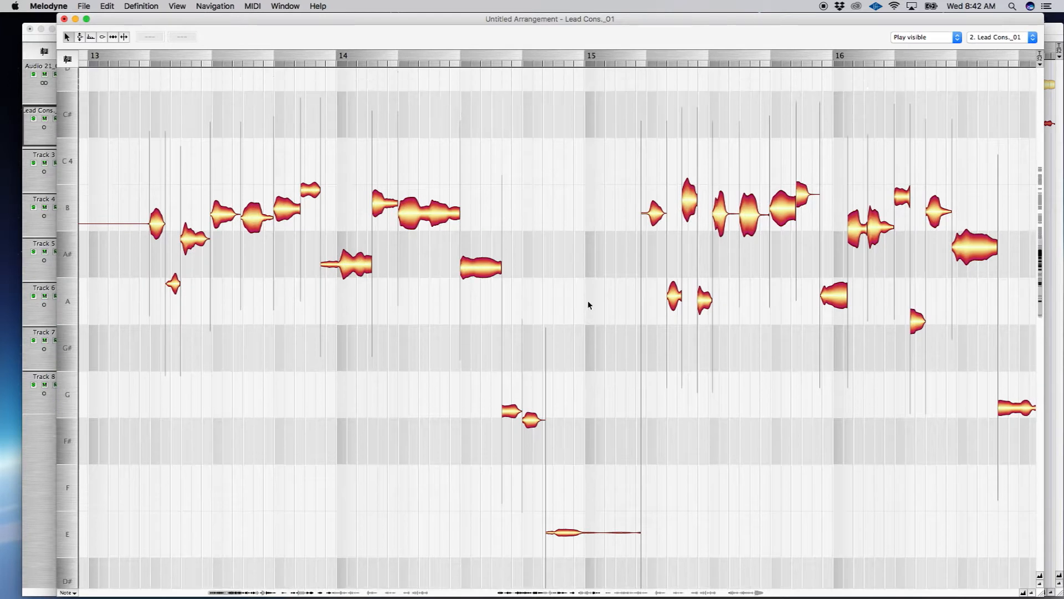
right_click(408, 338)
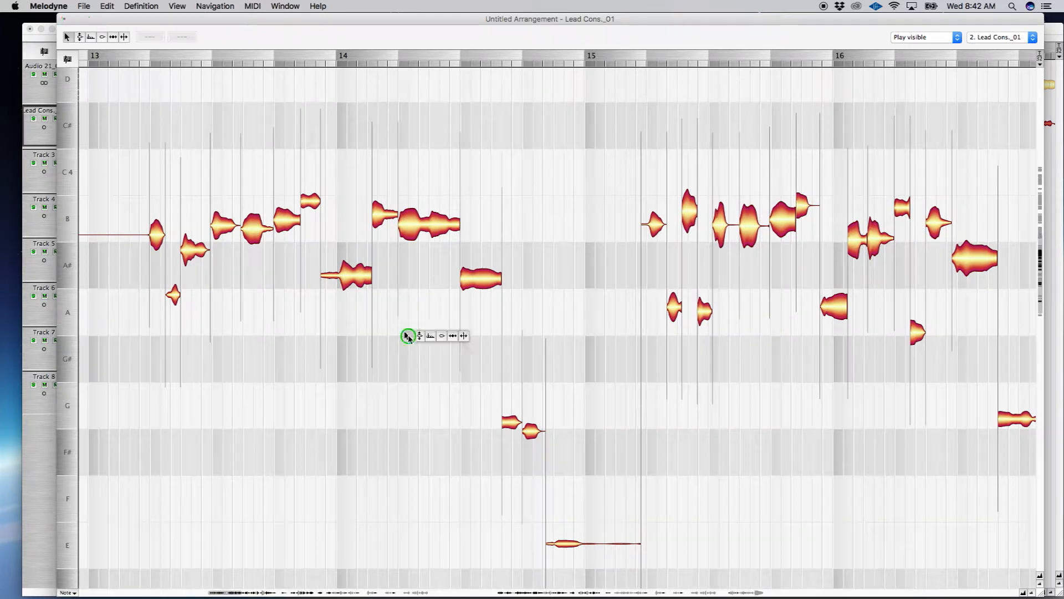
click(464, 337)
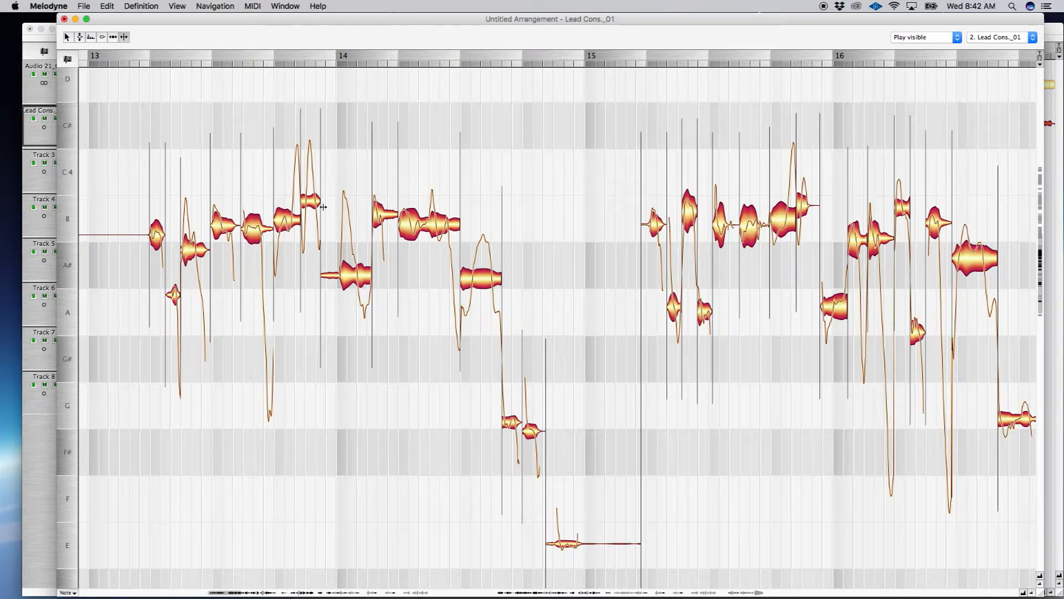
click(195, 249)
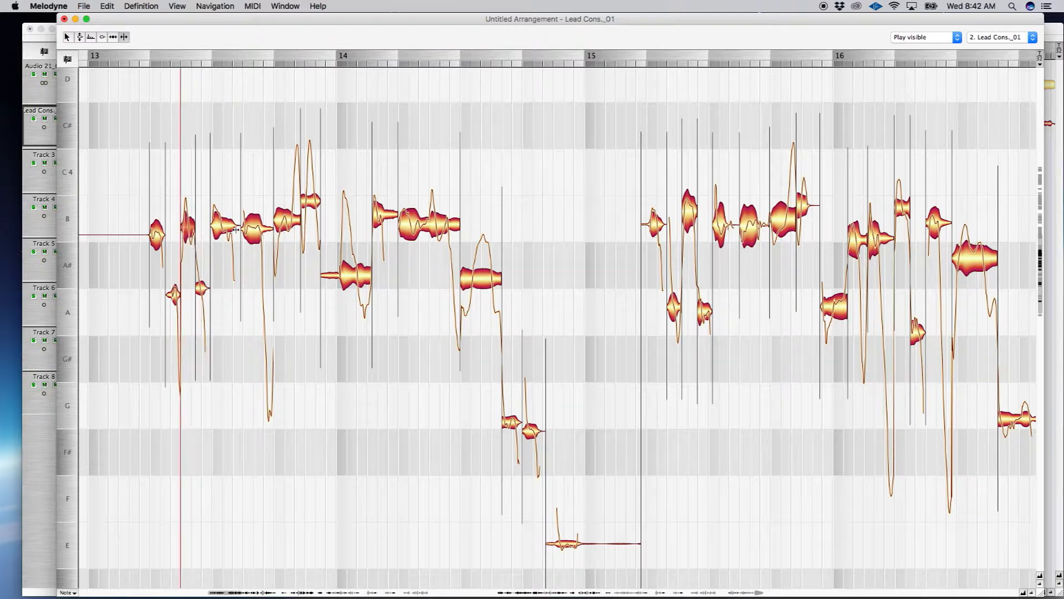
Step: Split the B note on beat 3 of bar 13 and the A# note leading into bar 14 where their pitch changes
click(211, 222)
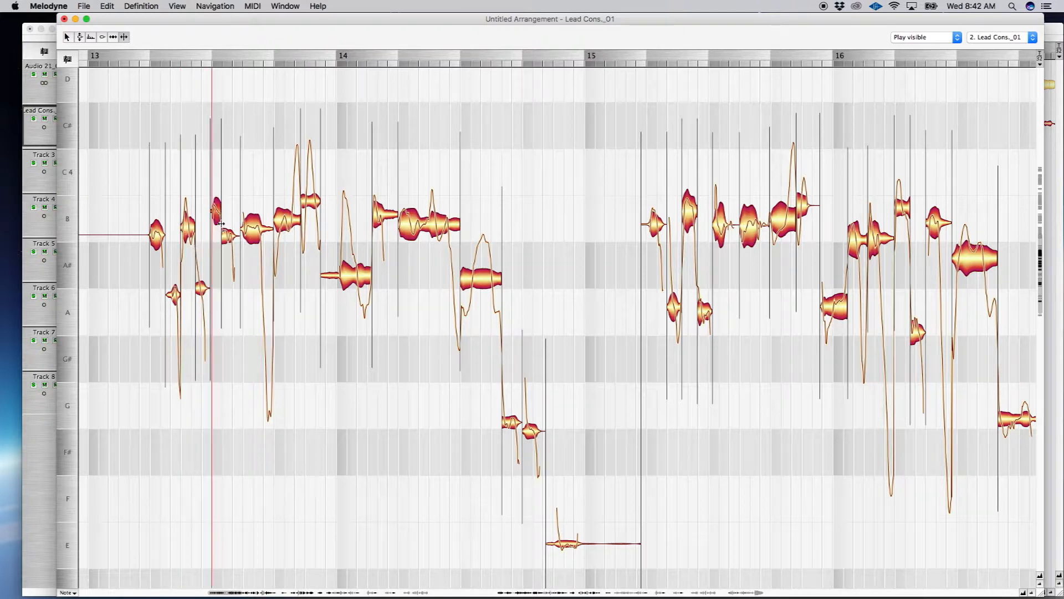
click(353, 275)
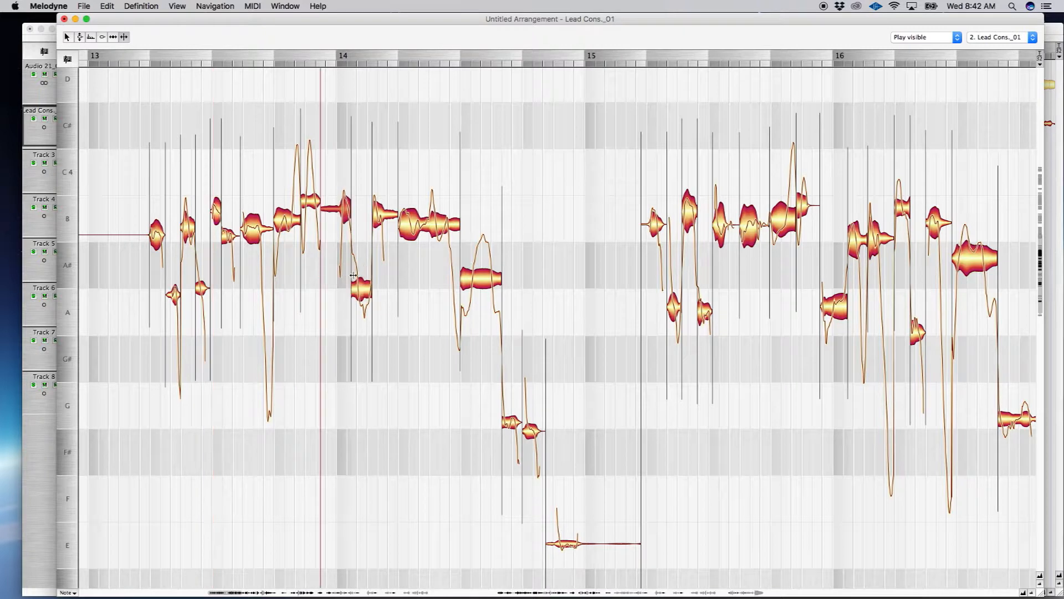
Step: Split the long B note on beat 2 of bar 14 at two points and the following A# note into three parts
double_click(420, 223)
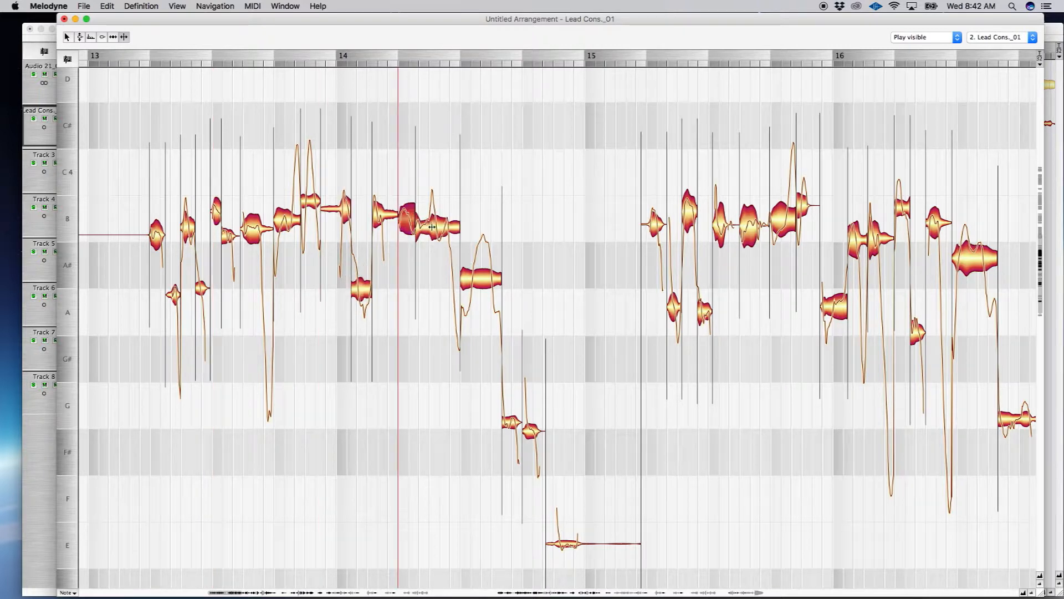
double_click(429, 226)
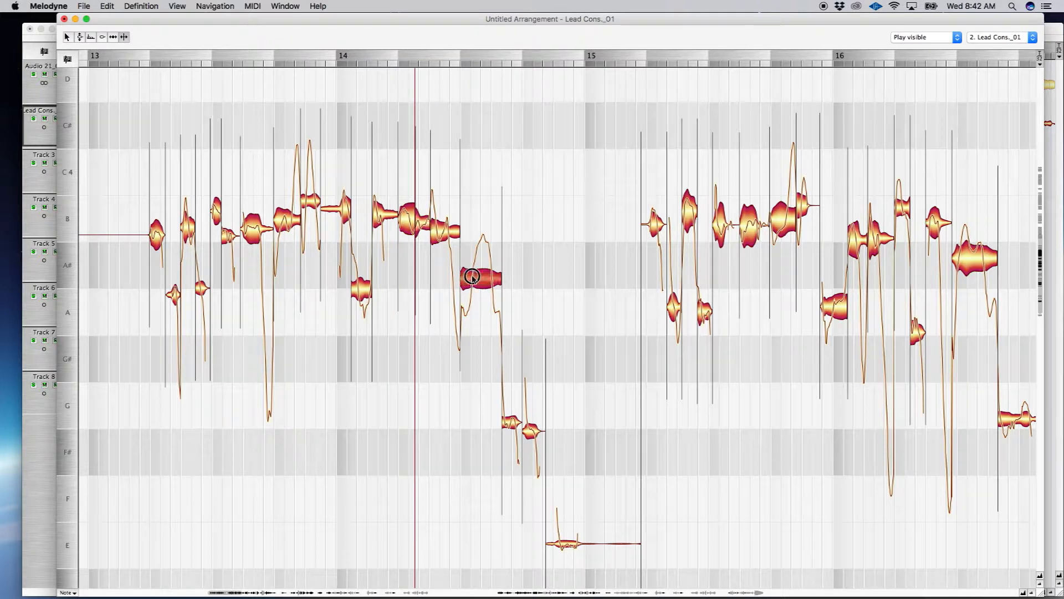
double_click(472, 276)
double_click(492, 257)
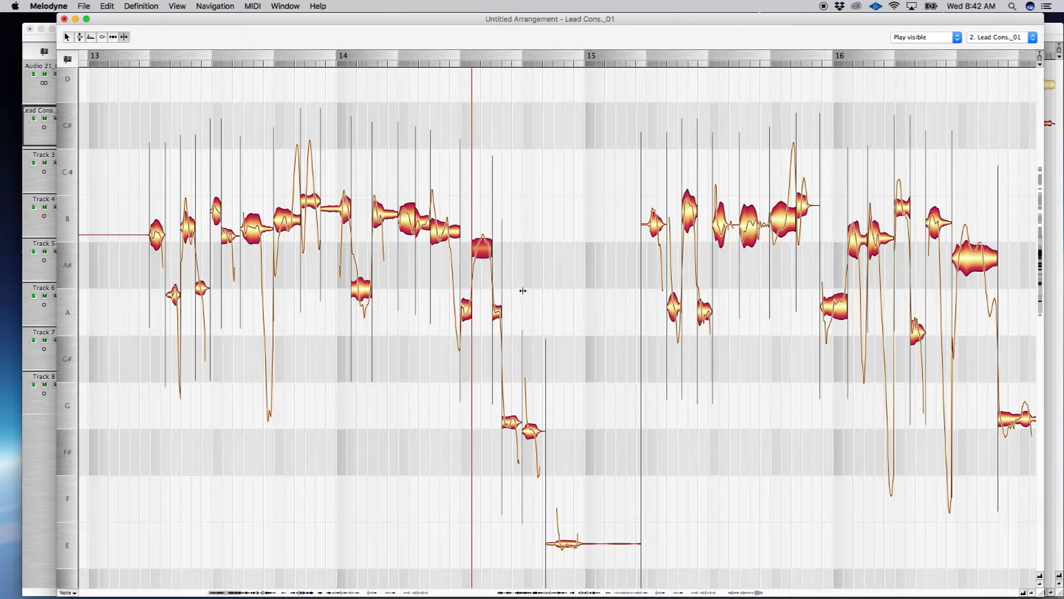
Step: Split the A note that leads into bar 16 near the bar line
scroll(523, 290, right, 10)
scroll(513, 327, right, 3)
double_click(479, 306)
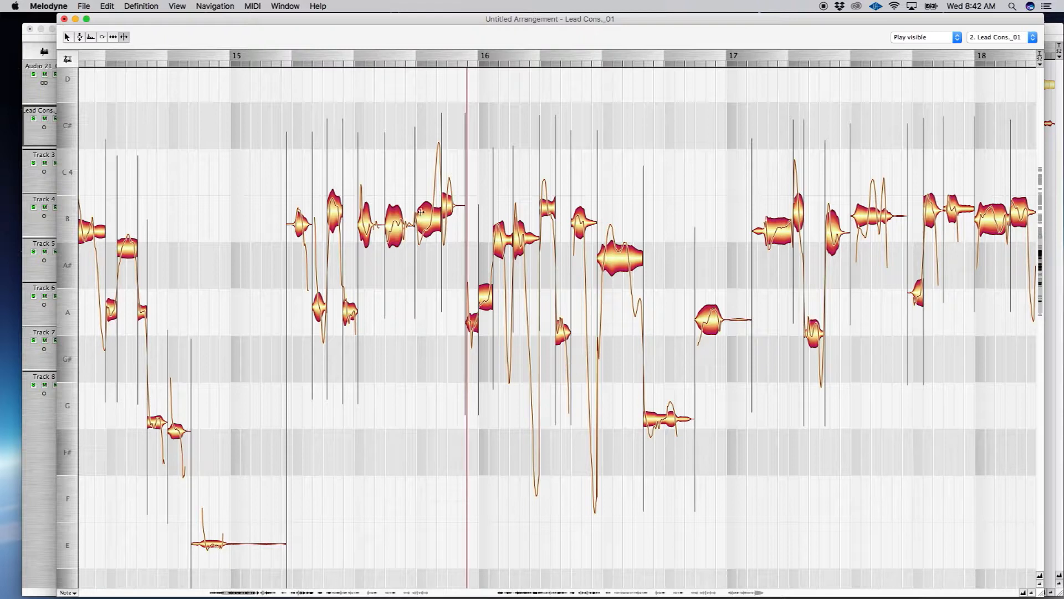
Step: Split the D# note on beat 2 of bar 18 and the high G note at the start of bar 19
scroll(451, 323, right, 10)
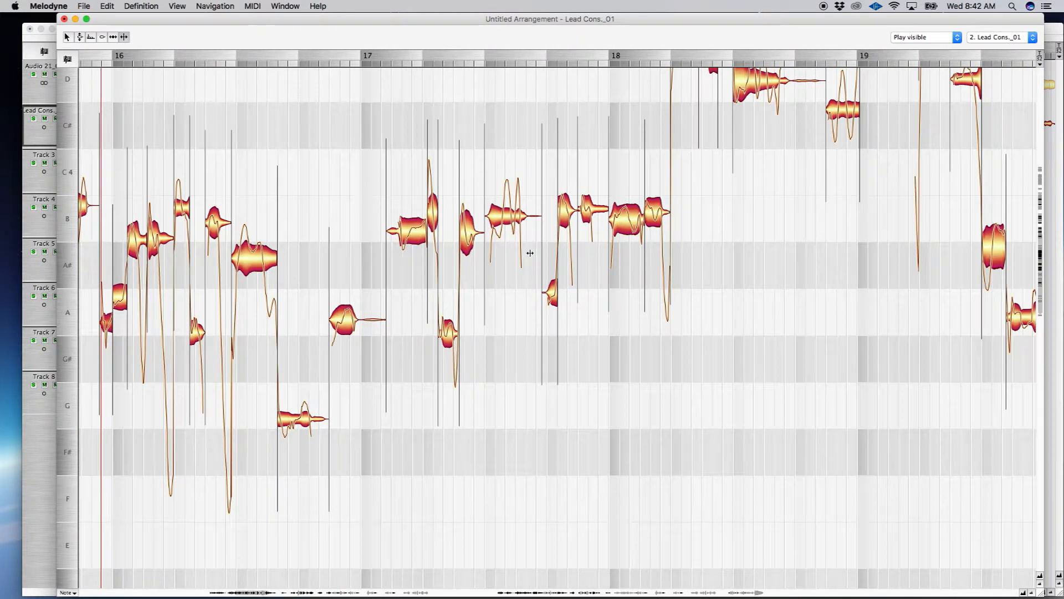
scroll(530, 253, up, 3)
scroll(530, 252, right, 4)
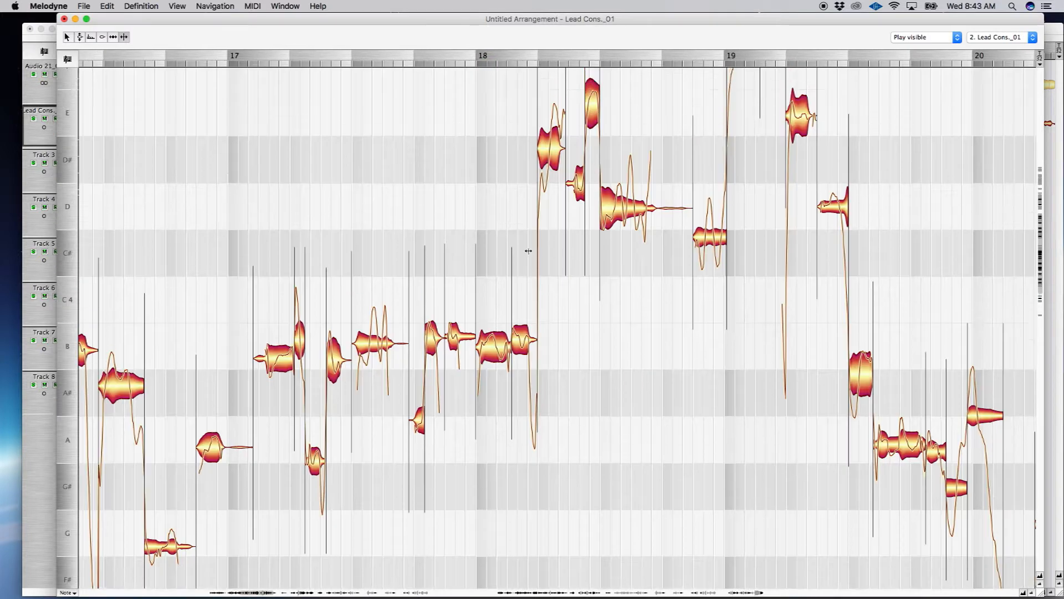
scroll(532, 232, up, 2)
click(549, 172)
scroll(532, 188, right, 5)
scroll(533, 189, up, 3)
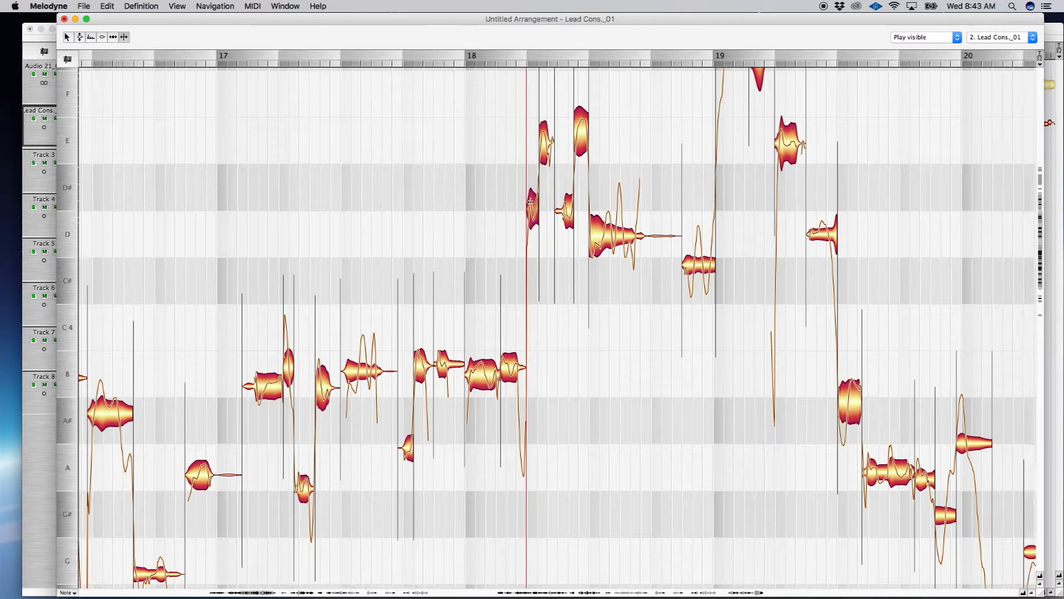
scroll(526, 199, up, 4)
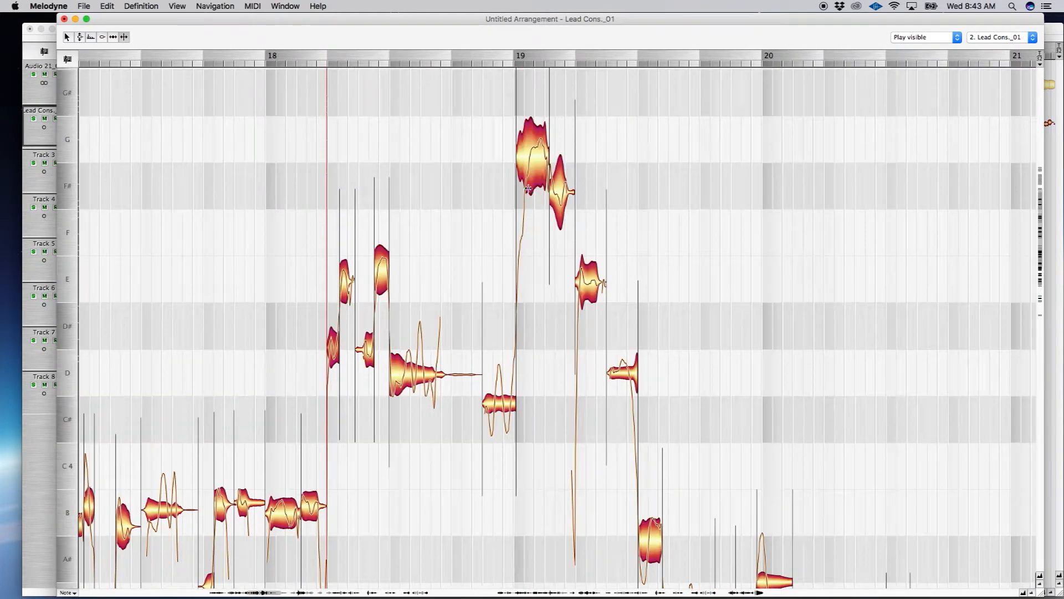
click(530, 151)
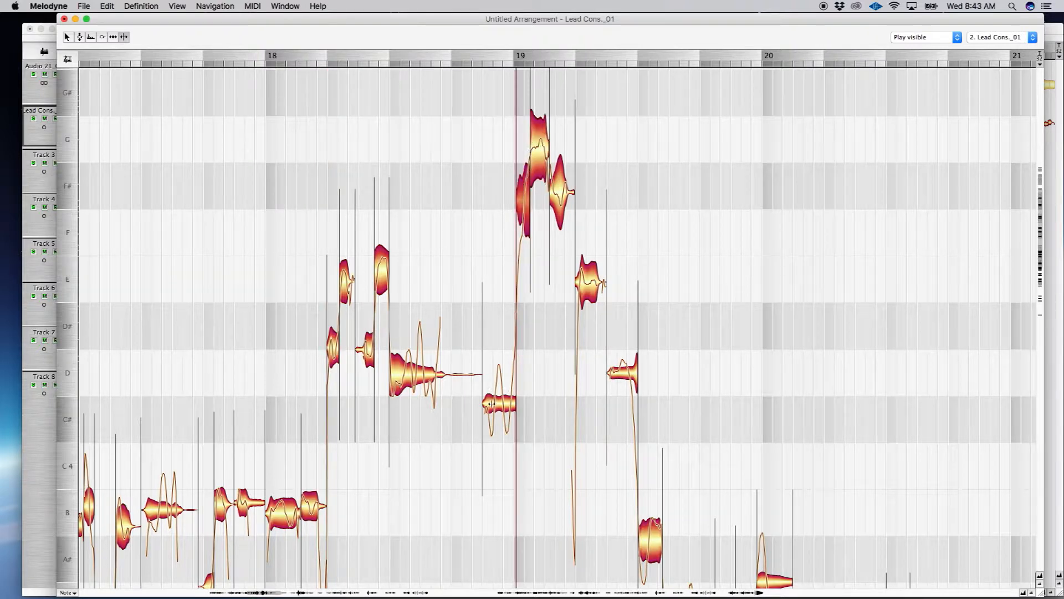
Step: Split the A# note on beat 3 of bar 19 in two and the C# note ending bar 18 into three parts
scroll(498, 408, right, 8)
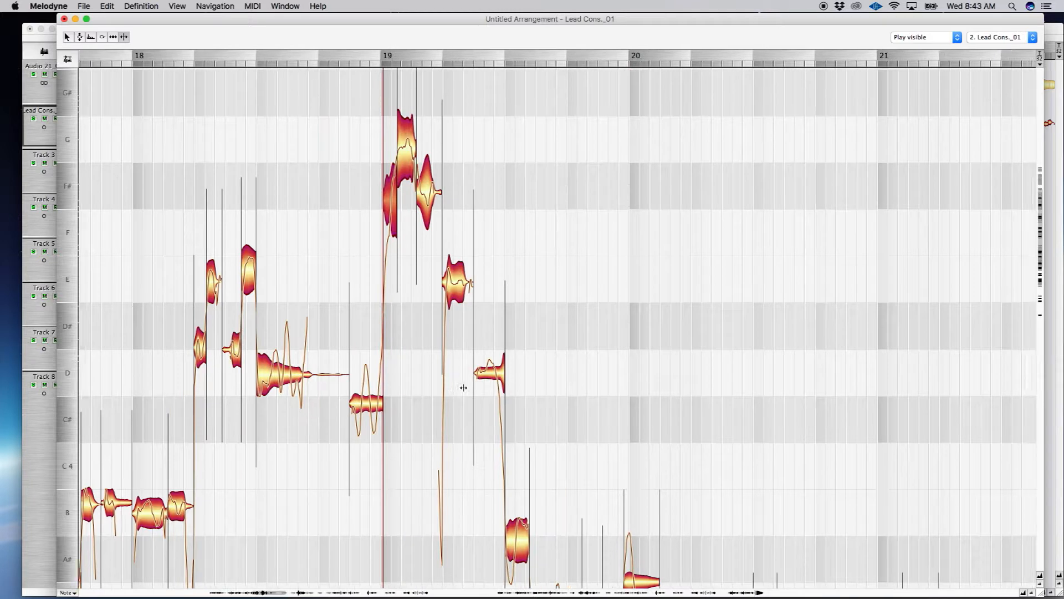
scroll(463, 388, down, 5)
scroll(463, 389, down, 5)
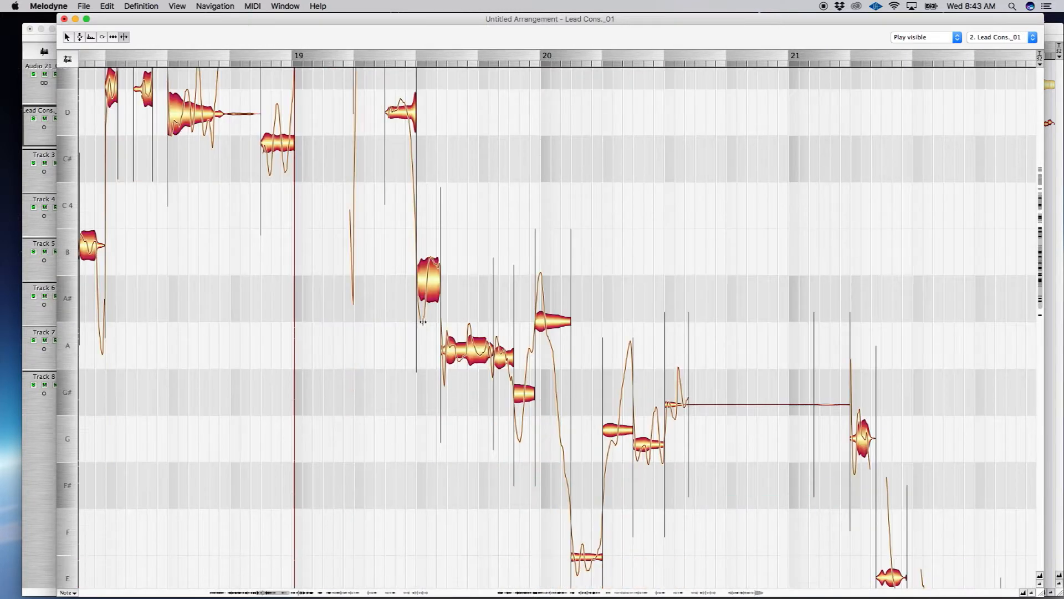
double_click(427, 272)
double_click(272, 142)
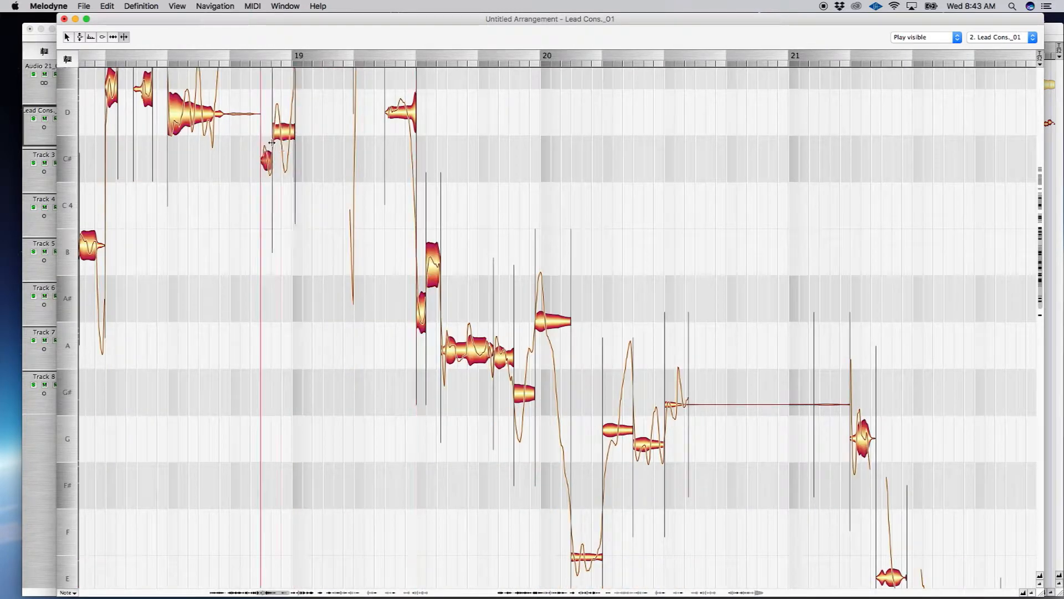
double_click(281, 131)
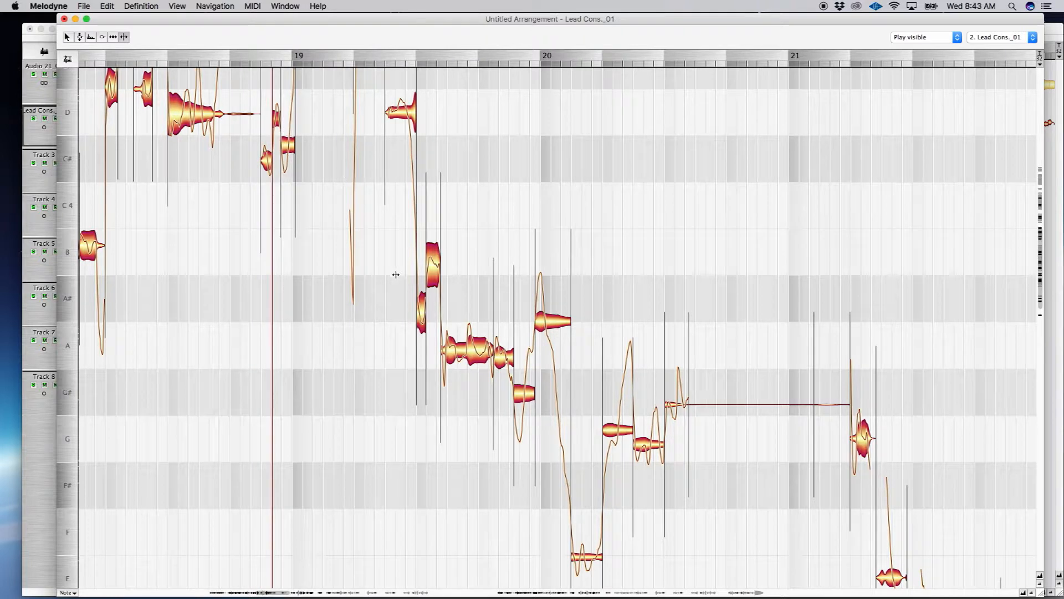
Step: Separate the long A note in bar 19 into three parts and the A# note at the start of bar 20 into two
double_click(468, 349)
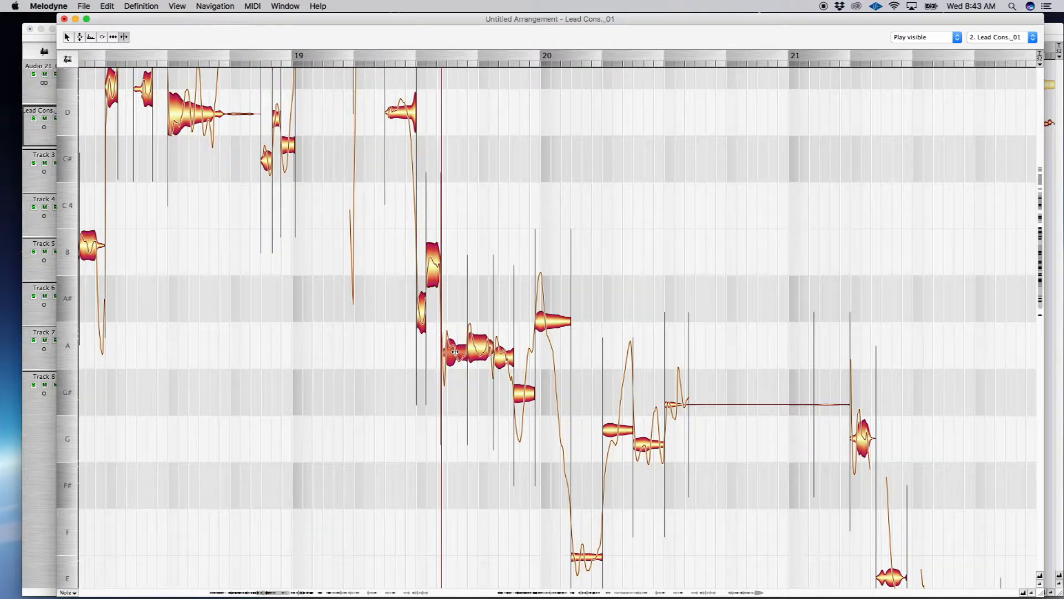
double_click(455, 351)
double_click(547, 320)
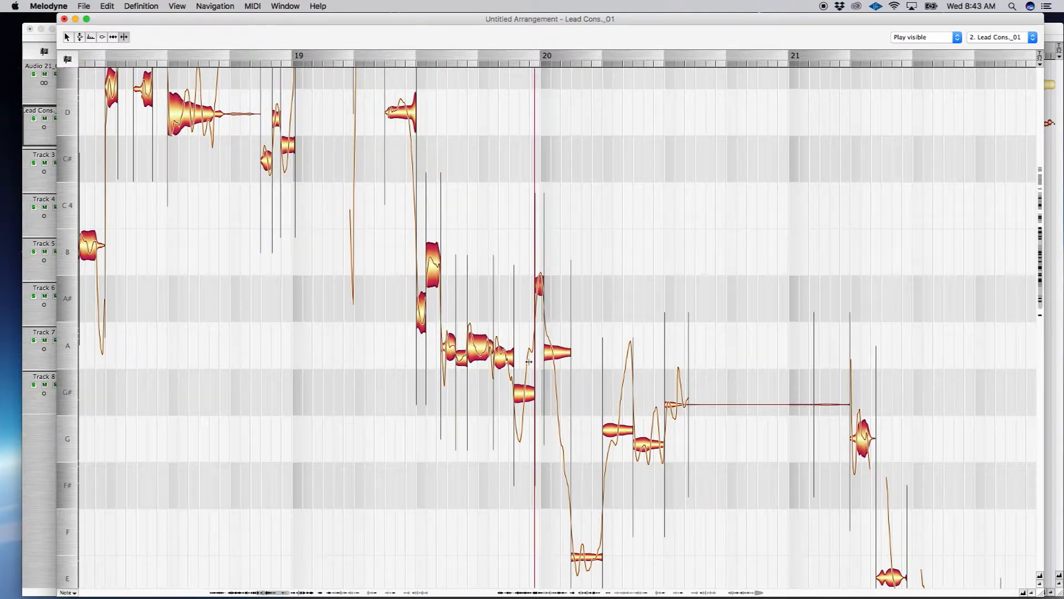
Step: Separate the G note on beat 2 of bar 20 into three parts and the G note after it into two
scroll(553, 410, down, 5)
scroll(553, 410, right, 5)
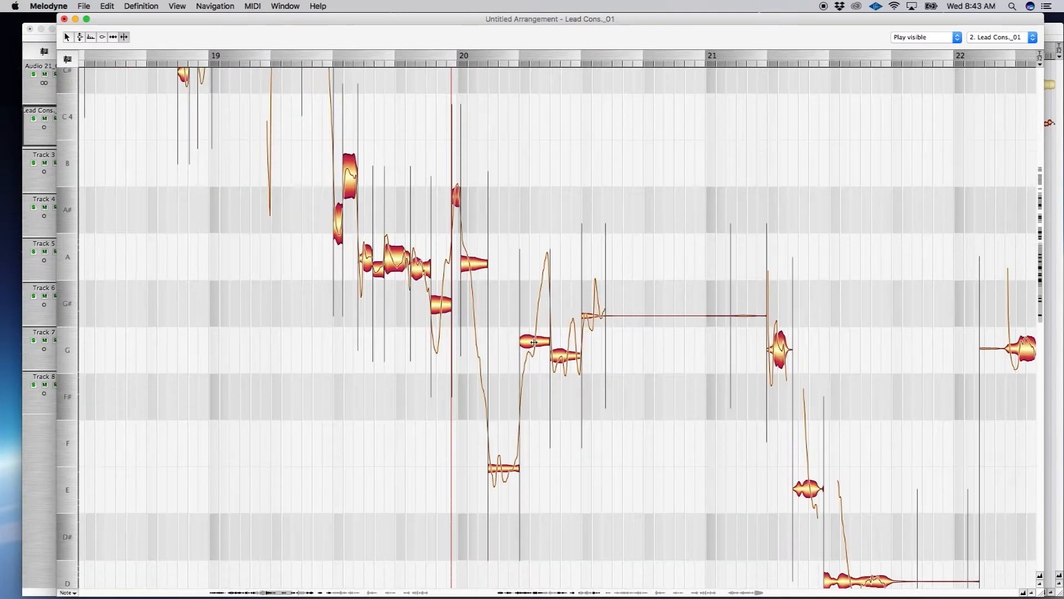
double_click(533, 342)
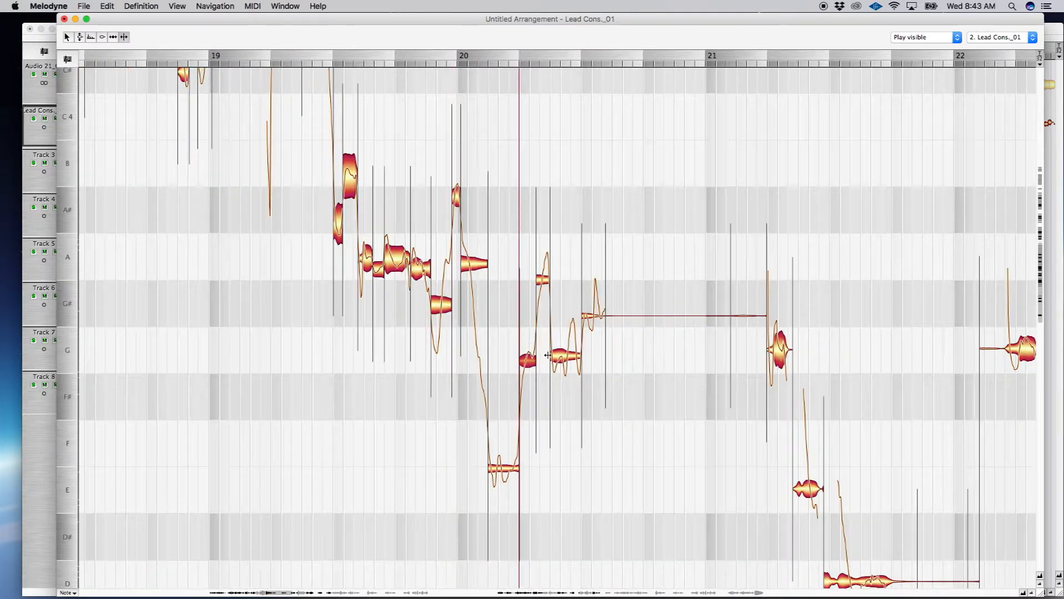
double_click(527, 360)
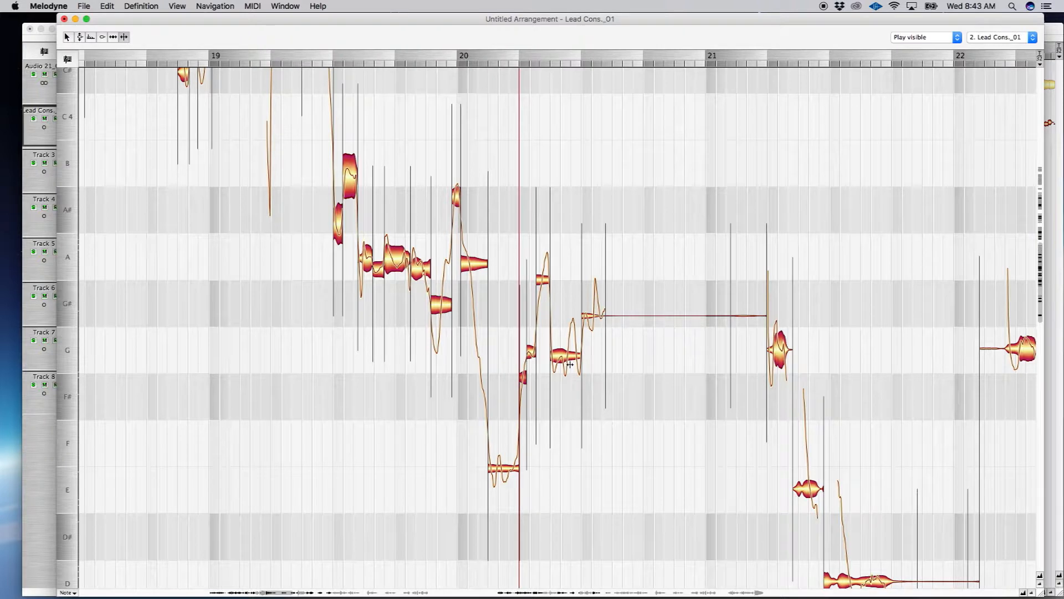
double_click(568, 357)
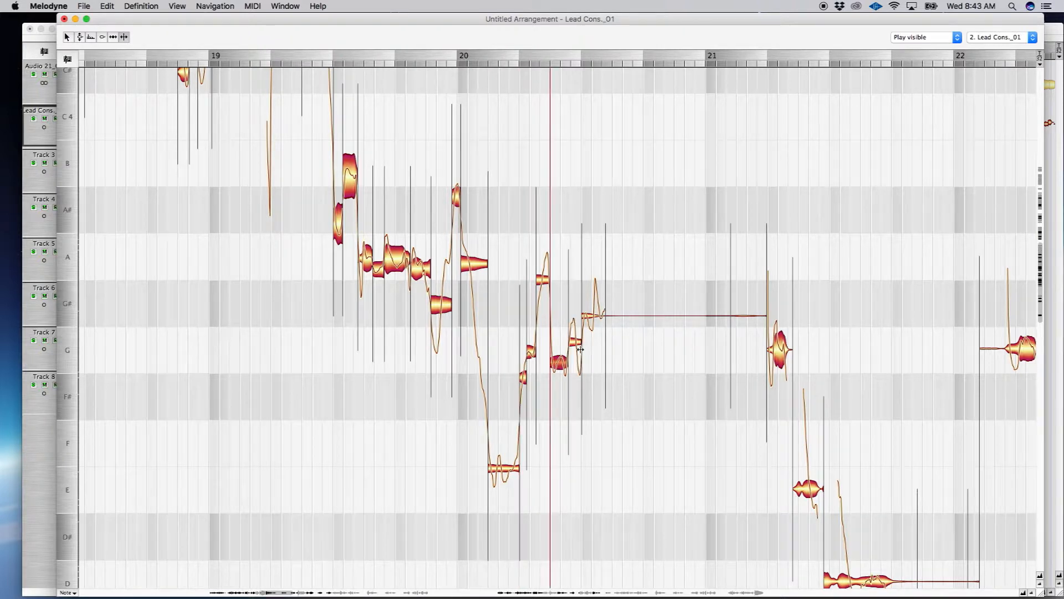
Step: Separate the short E note in bar 21 into four parts along its falling pitch curve
scroll(574, 391, right, 10)
scroll(573, 396, down, 3)
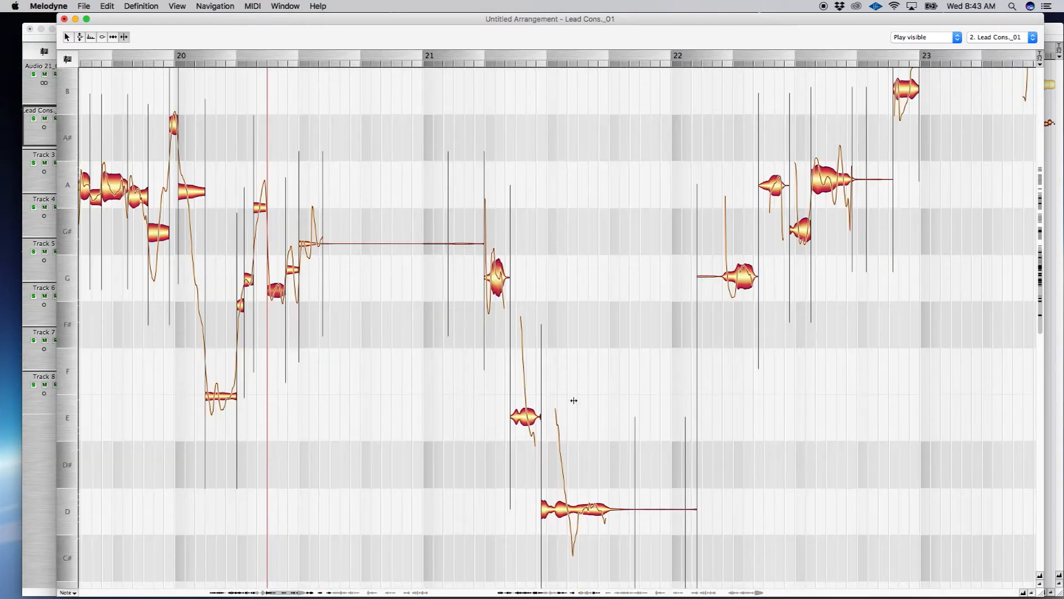
double_click(526, 416)
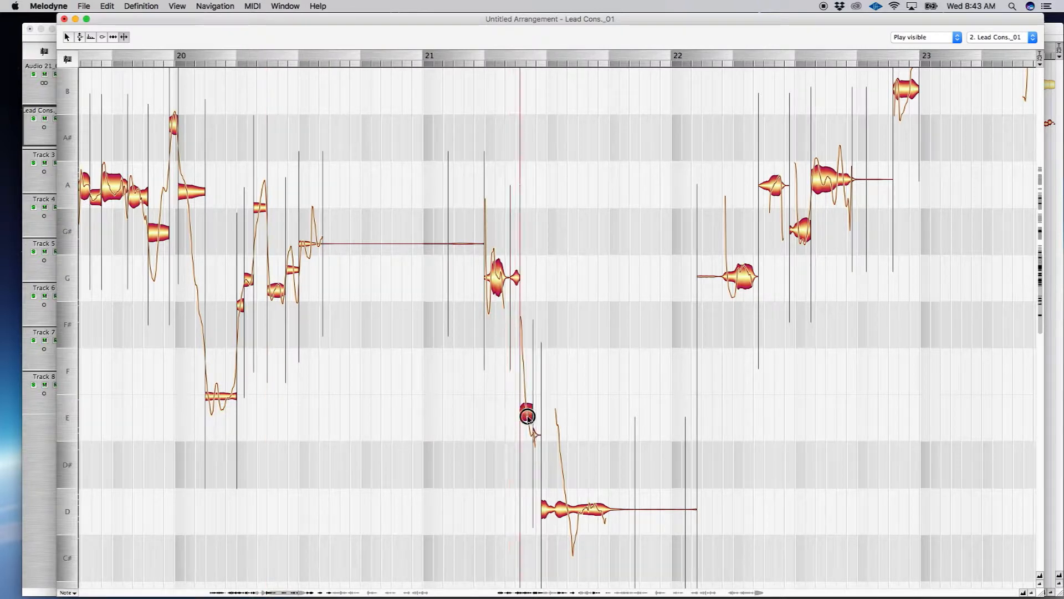
double_click(525, 411)
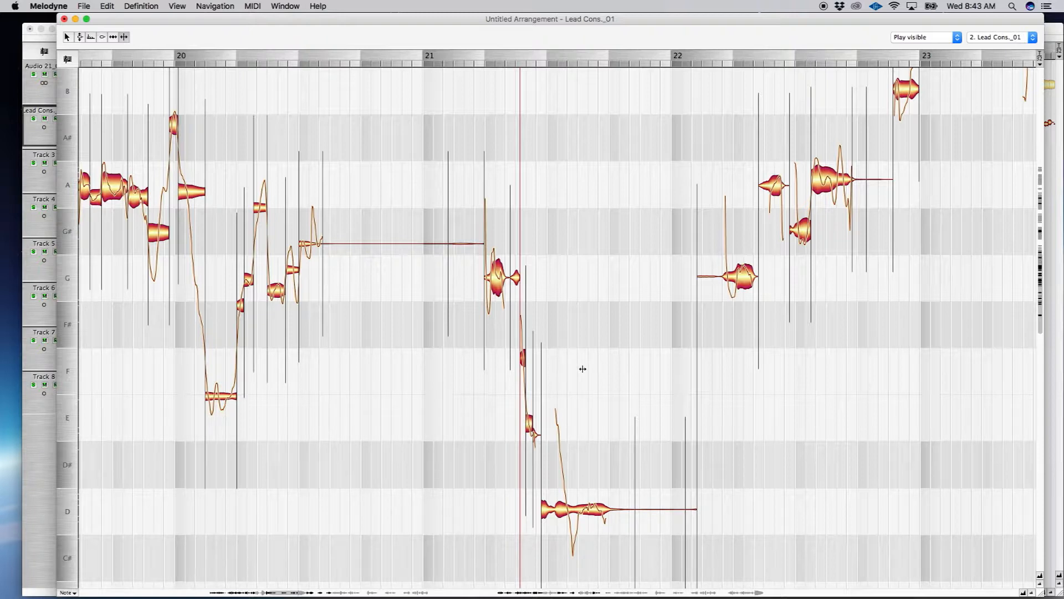
Step: Split the first G note of bar 22 where its loud part begins
scroll(583, 368, down, 2)
scroll(579, 368, right, 5)
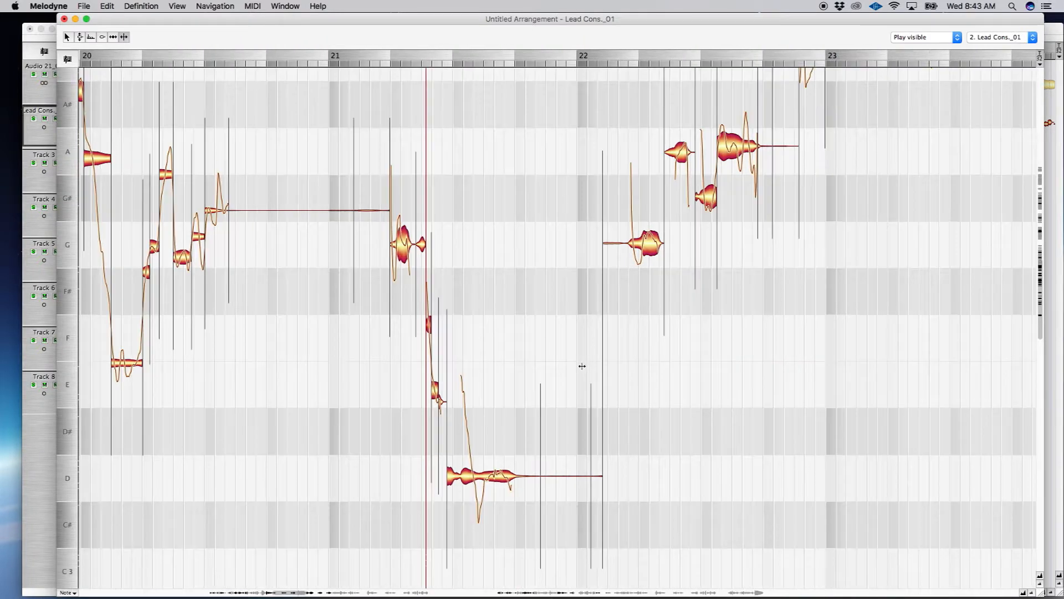
scroll(576, 366, right, 2)
scroll(576, 365, up, 3)
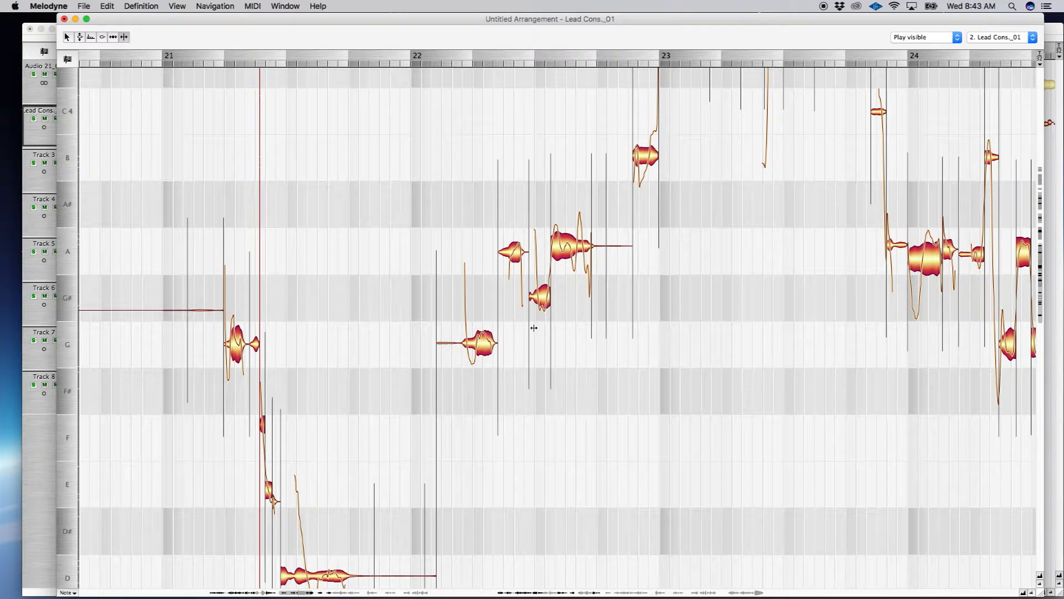
double_click(476, 338)
Step: Split the first D note of bar 23 just after its loud attack
scroll(674, 245, up, 3)
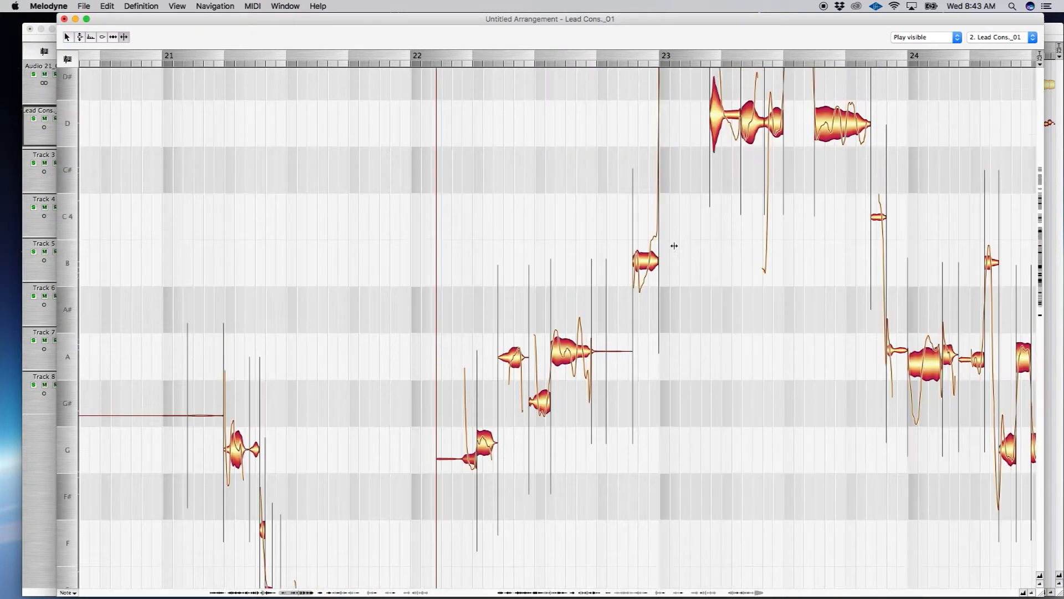
scroll(669, 246, up, 2)
double_click(724, 155)
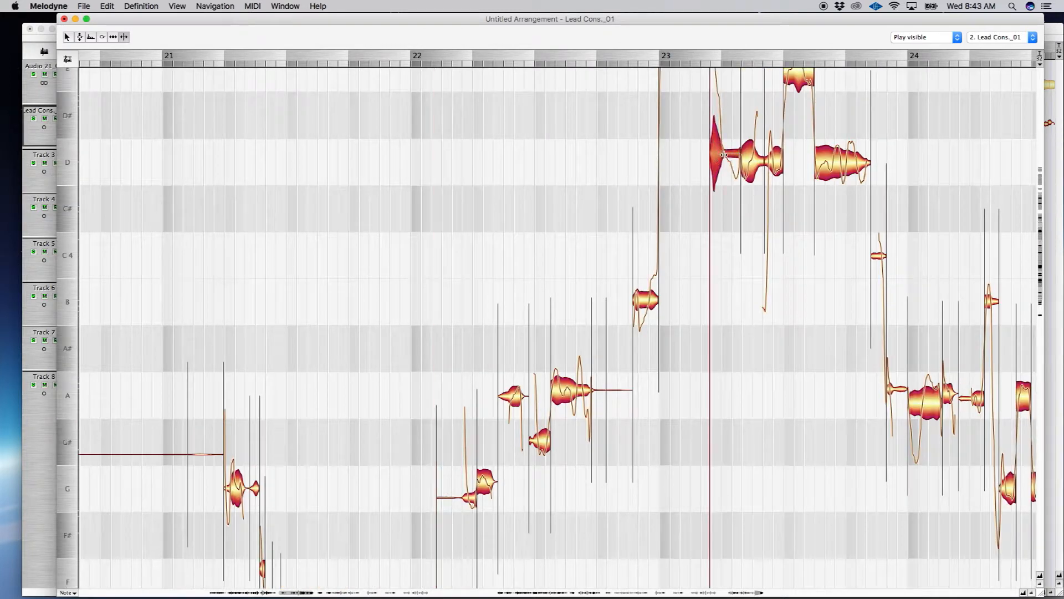
Step: Split the high G note at the start of bar 23 and the E note in bar 23 at their pitch changes
scroll(596, 364, right, 10)
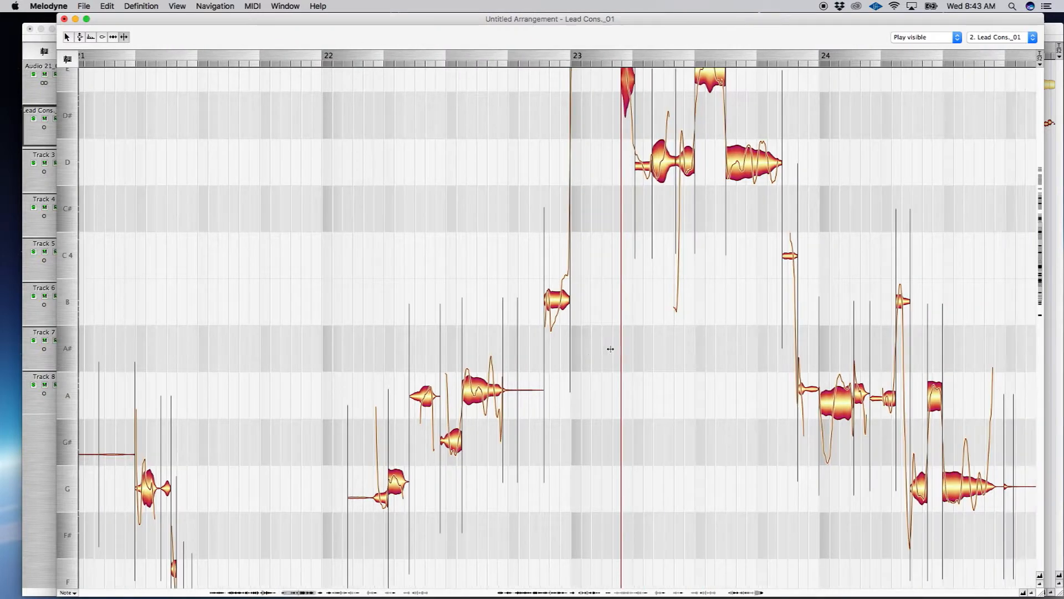
scroll(593, 339, up, 3)
scroll(593, 337, up, 4)
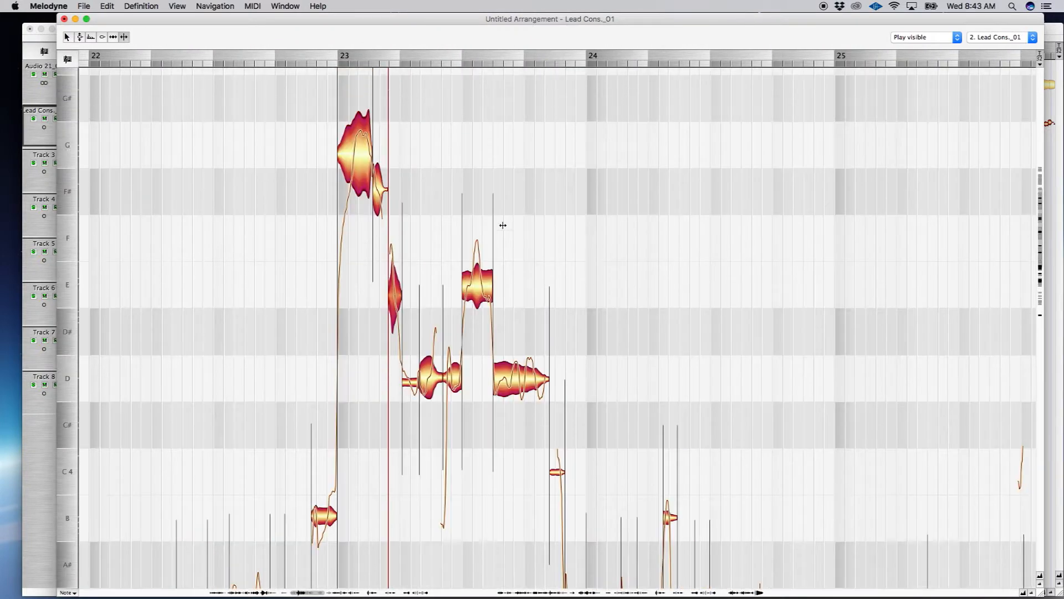
double_click(355, 148)
double_click(473, 278)
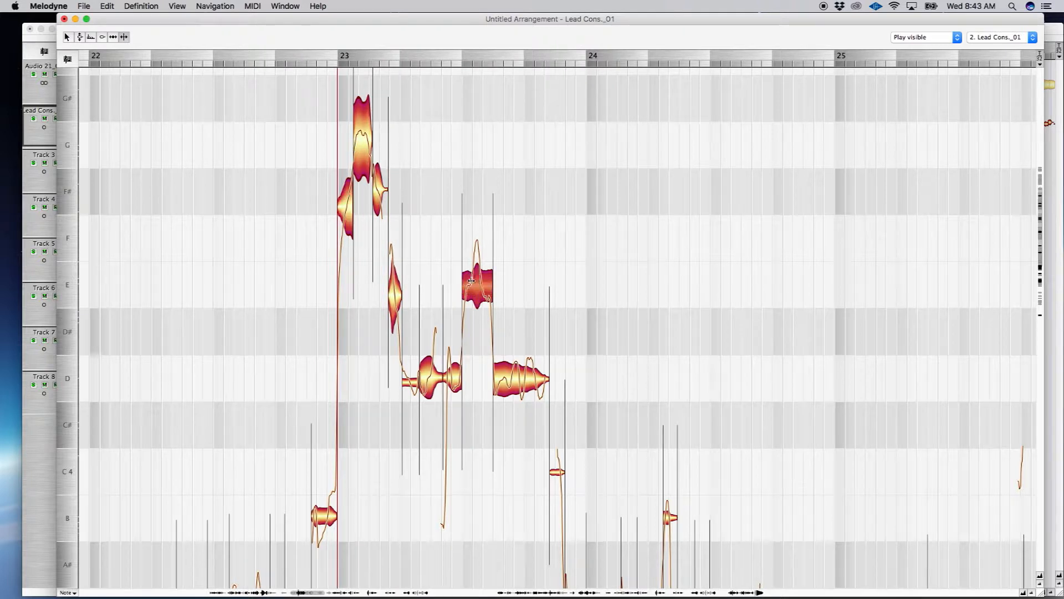
Step: Split the A note at the start of bar 24 to separate its low onset from the sustained pitch
scroll(488, 404, right, 3)
scroll(487, 430, down, 3)
scroll(499, 420, down, 3)
double_click(506, 409)
scroll(510, 327, right, 3)
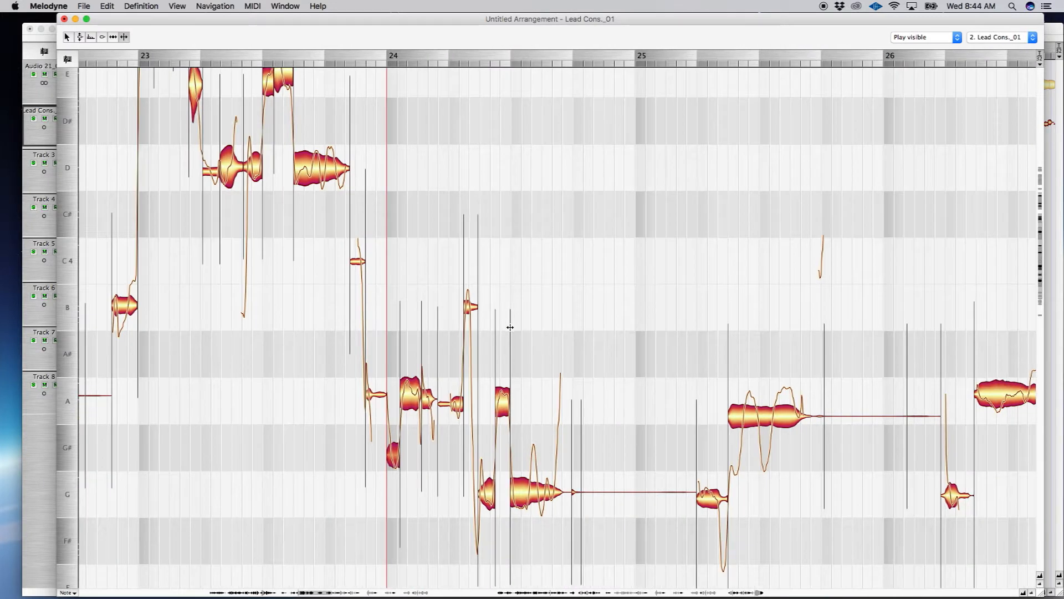
Step: Split the long wavering A note in bar 25 at three points, separating its rises and dips in pitch
scroll(525, 349, right, 5)
scroll(531, 348, down, 2)
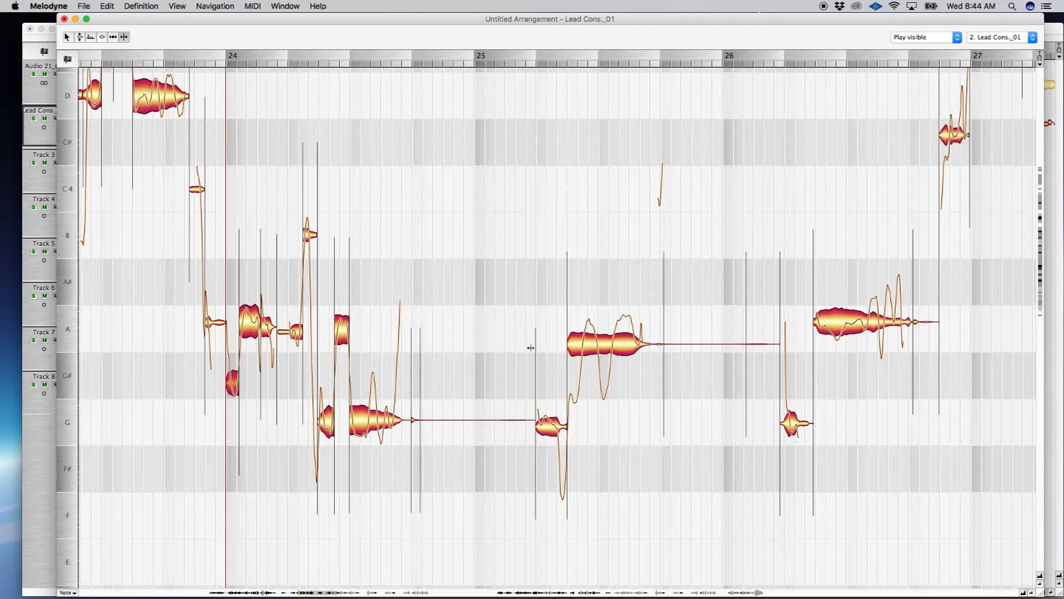
scroll(531, 348, down, 2)
double_click(582, 285)
double_click(611, 277)
double_click(599, 286)
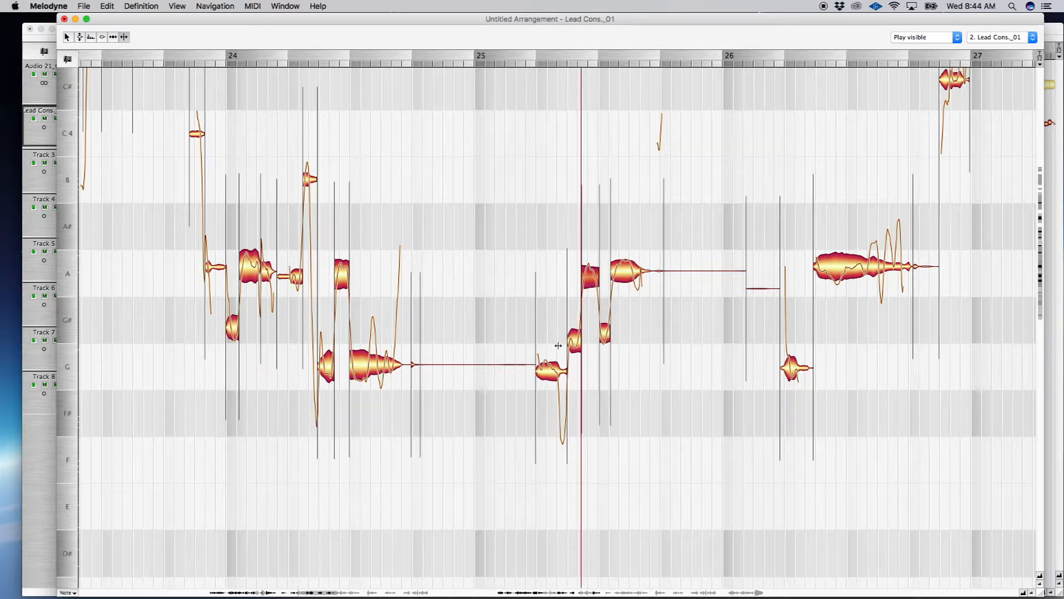
Step: Split the long A note in bar 26 where its vibrato begins
scroll(538, 353, right, 10)
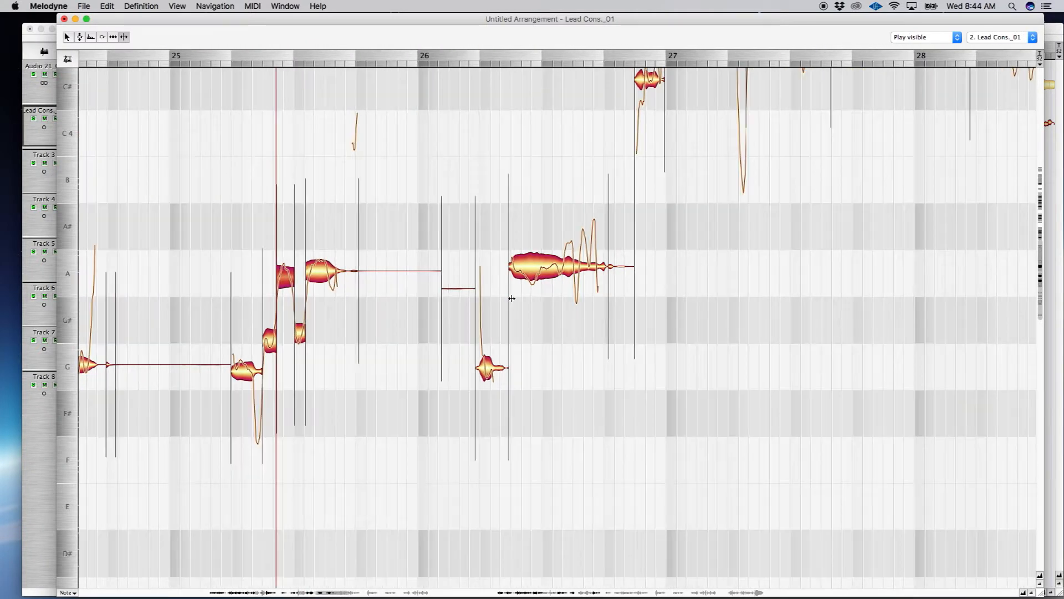
double_click(562, 267)
scroll(458, 343, up, 3)
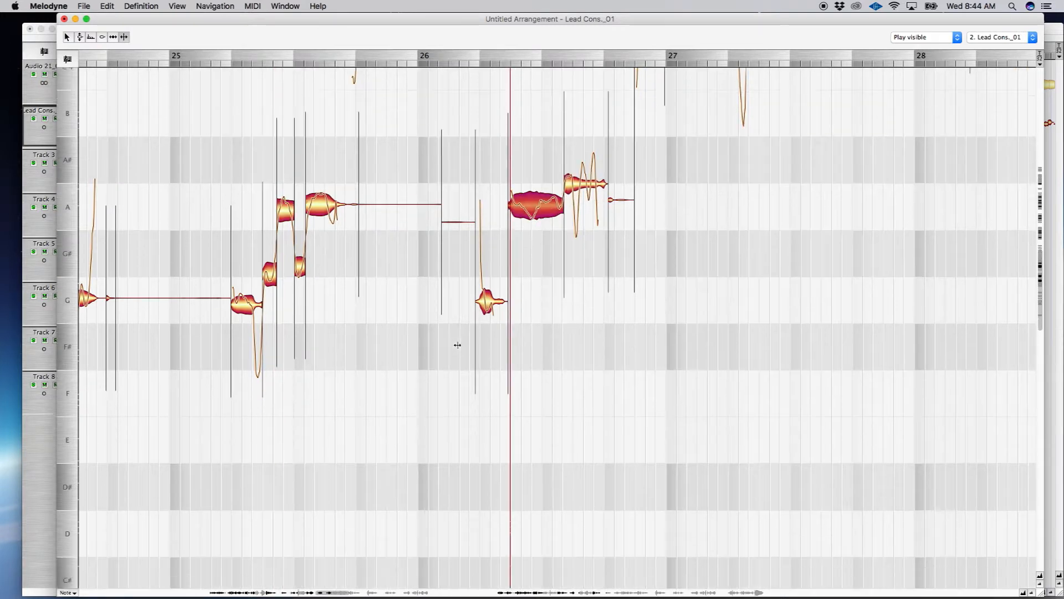
Step: Split the F# note at the start of bar 27, the C# note leading into it, and the D note in bar 27
scroll(473, 310, up, 12)
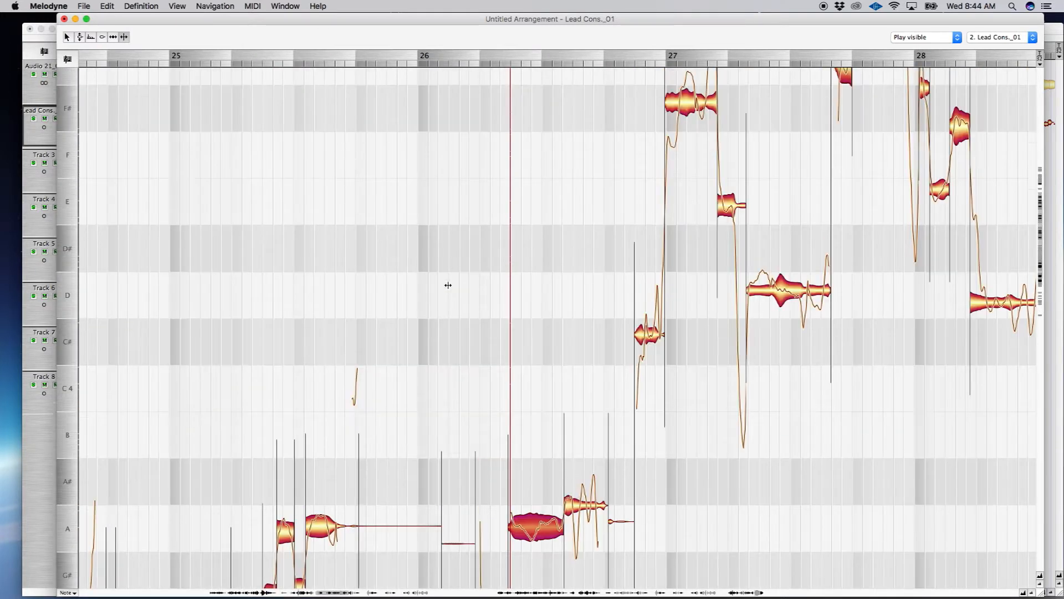
scroll(444, 274, right, 7)
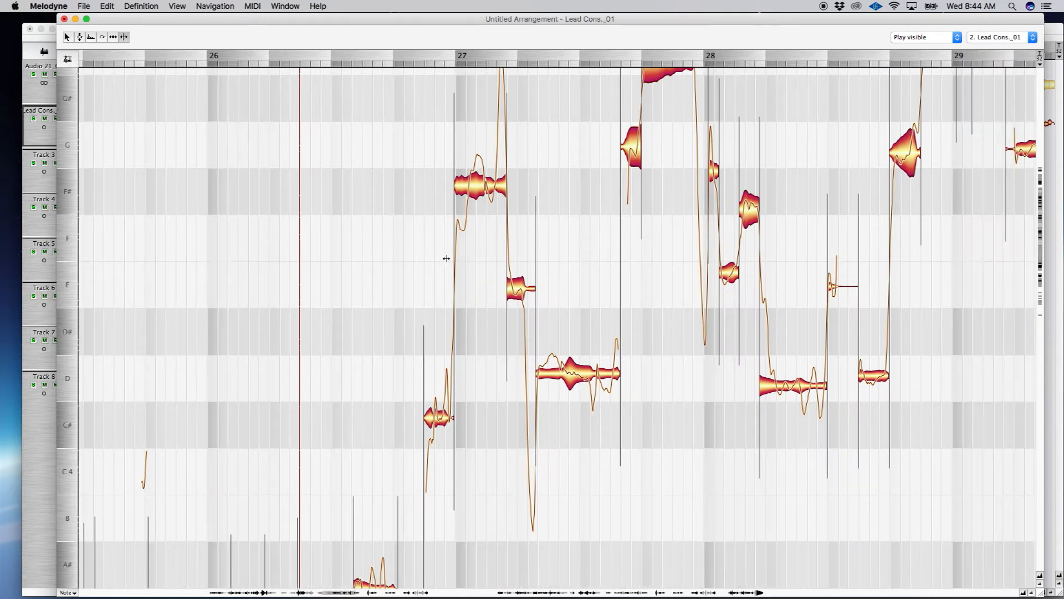
double_click(468, 183)
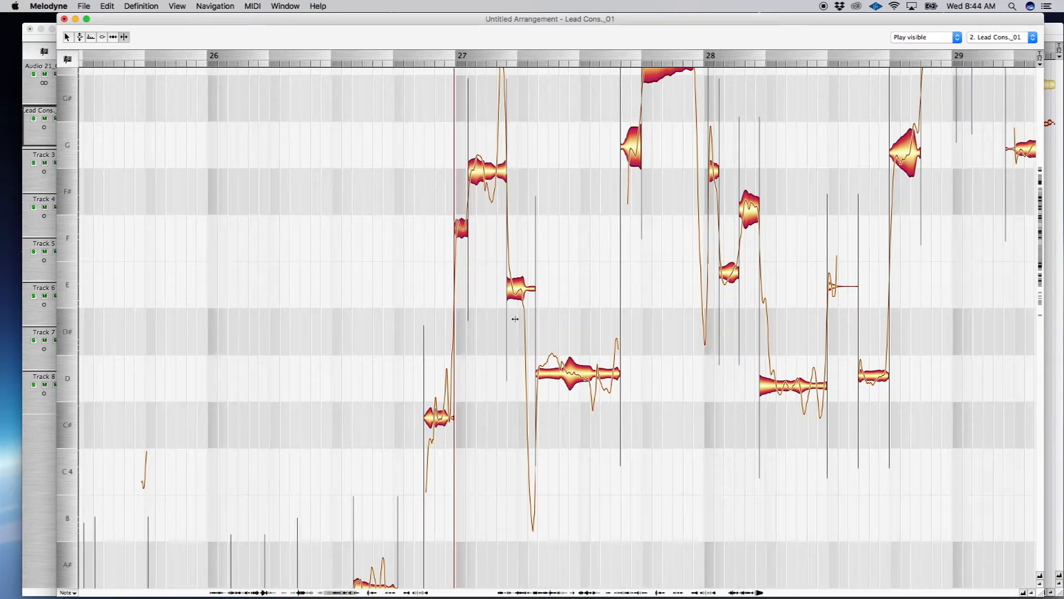
double_click(435, 417)
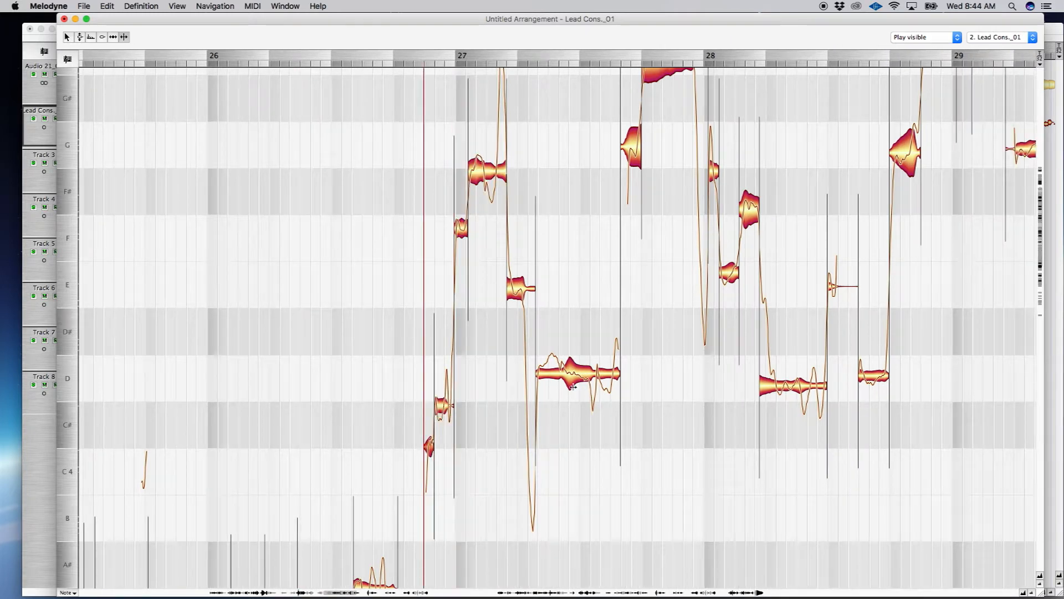
double_click(562, 372)
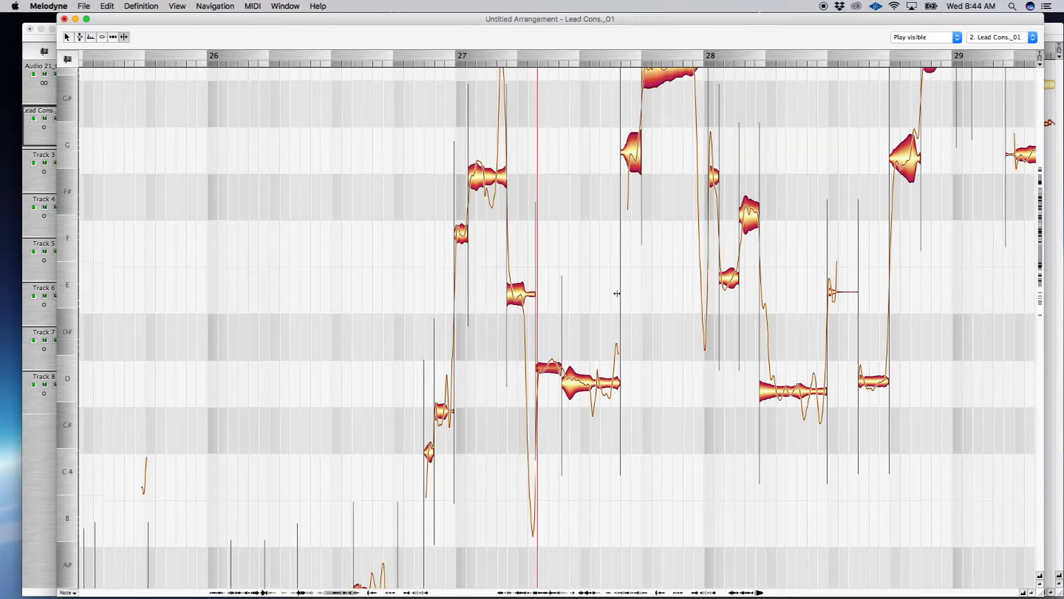
Step: Examine the notes in bars 27 to 29 for pitch slides that need separating
scroll(617, 294, up, 5)
scroll(617, 293, right, 5)
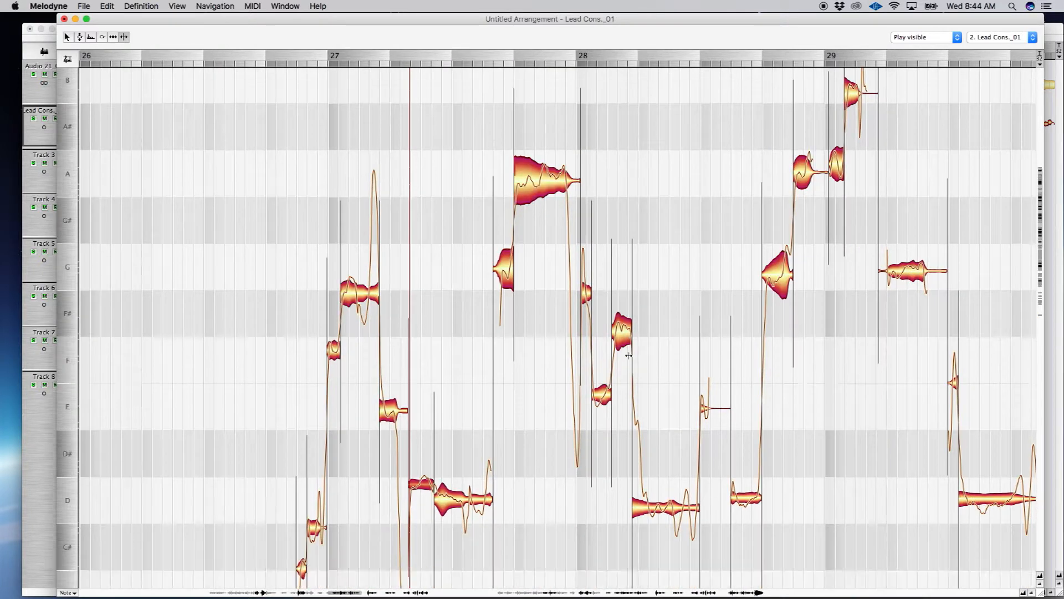
scroll(628, 358, down, 3)
scroll(628, 356, right, 7)
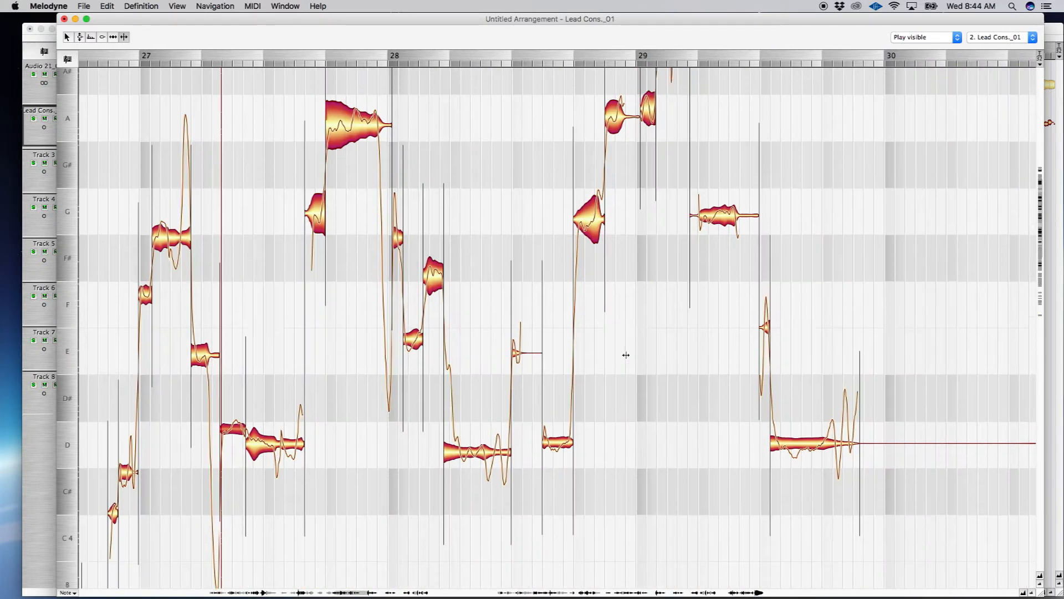
scroll(626, 355, up, 2)
scroll(648, 221, up, 2)
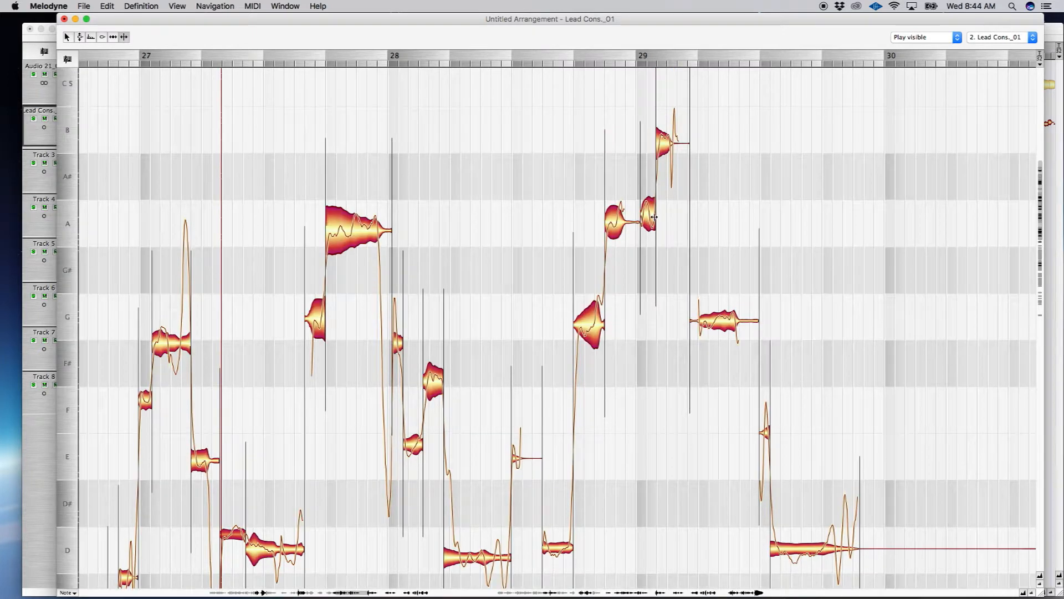
scroll(708, 233, up, 5)
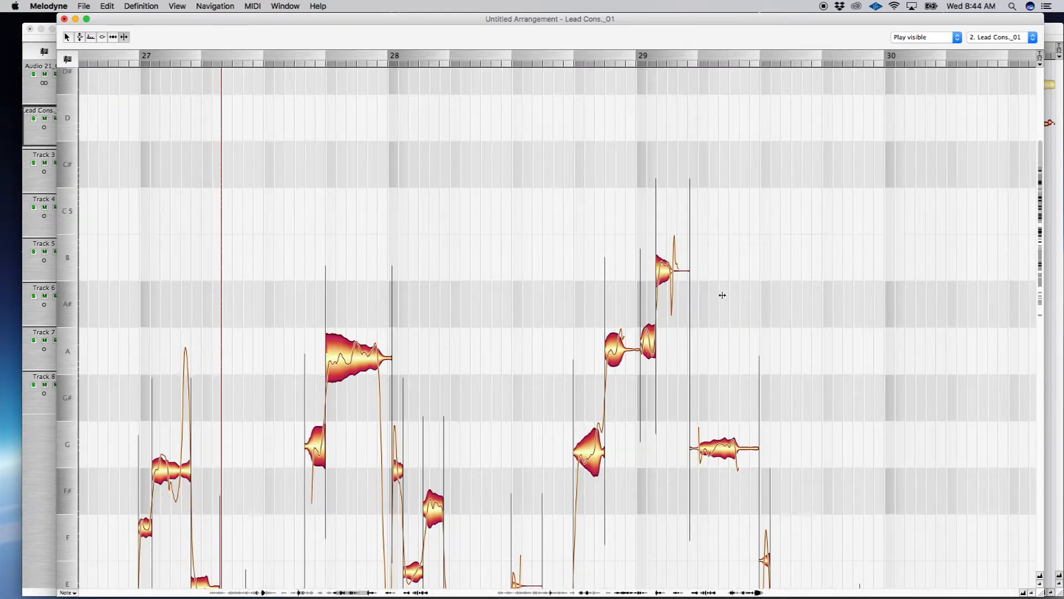
scroll(721, 294, down, 3)
scroll(725, 291, down, 2)
Step: Split the A# note at the start of bar 31 and the G note at the end of bar 30
scroll(701, 342, right, 15)
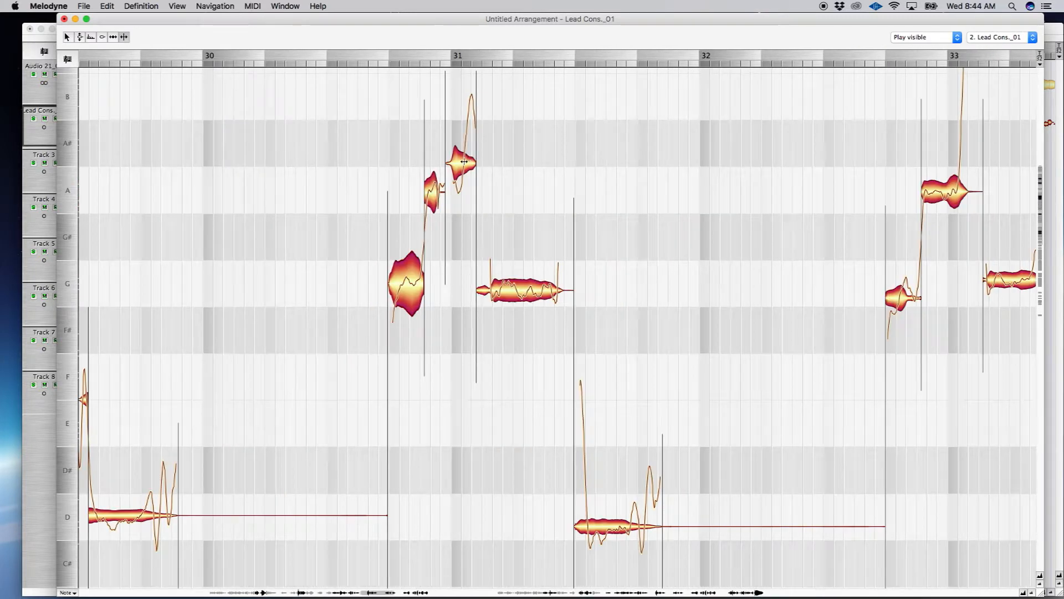
double_click(465, 162)
double_click(405, 281)
Step: Split the A note crossing into bar 33 and the G note just before it
scroll(560, 435, down, 3)
scroll(570, 420, right, 2)
scroll(570, 421, right, 6)
scroll(568, 413, up, 5)
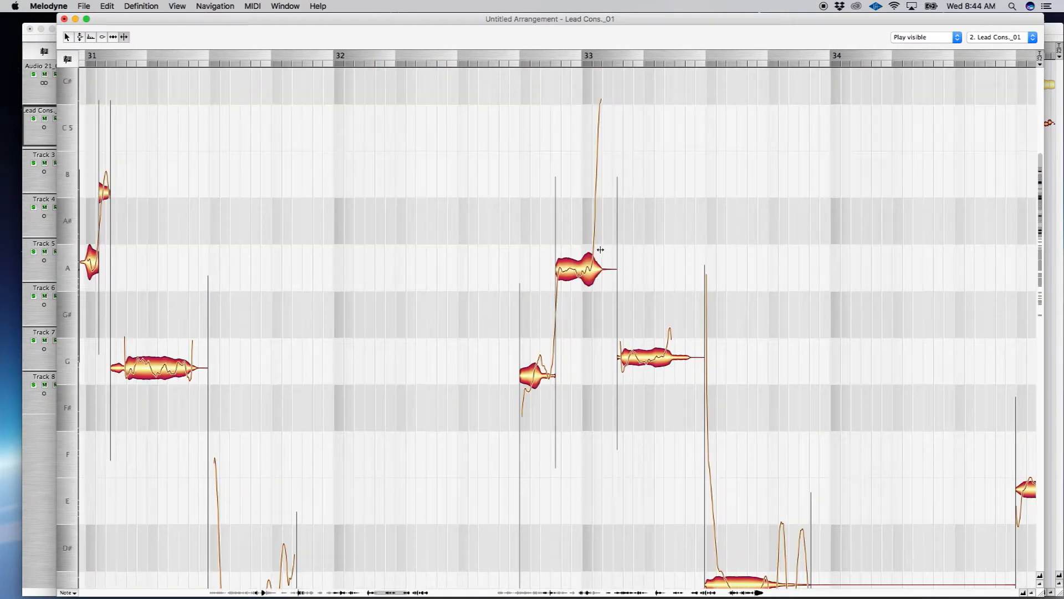
double_click(577, 269)
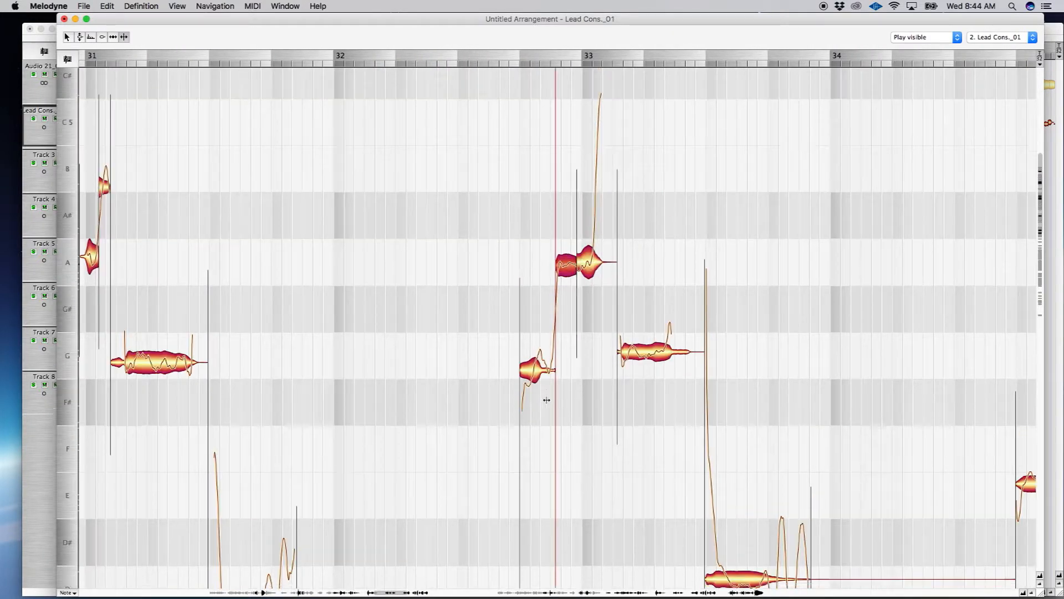
scroll(550, 280, down, 2)
double_click(533, 287)
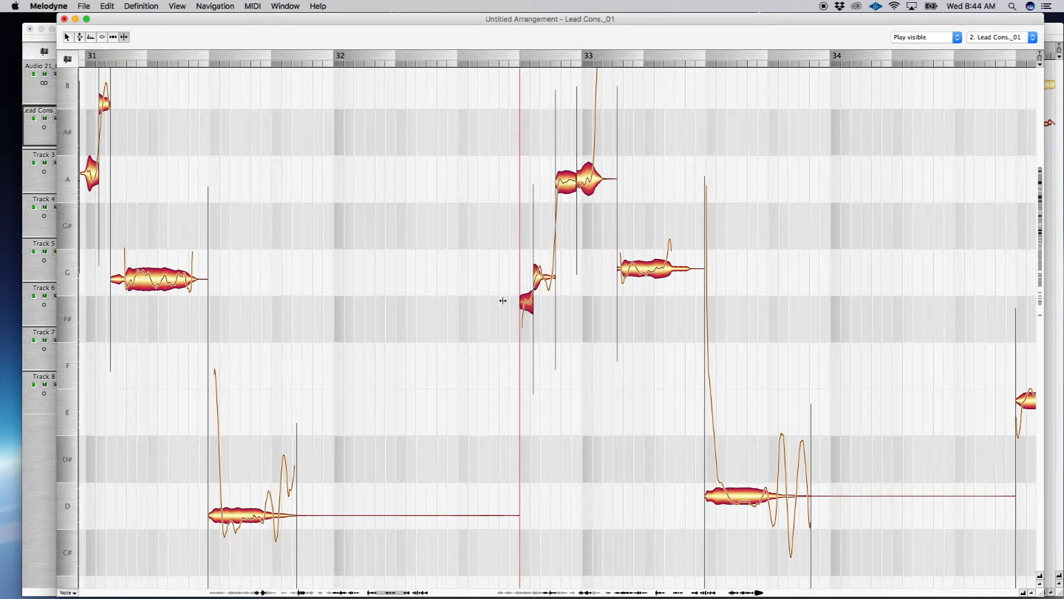
Step: Split the low D note in bar 33 after its sliding onset
scroll(509, 345, right, 6)
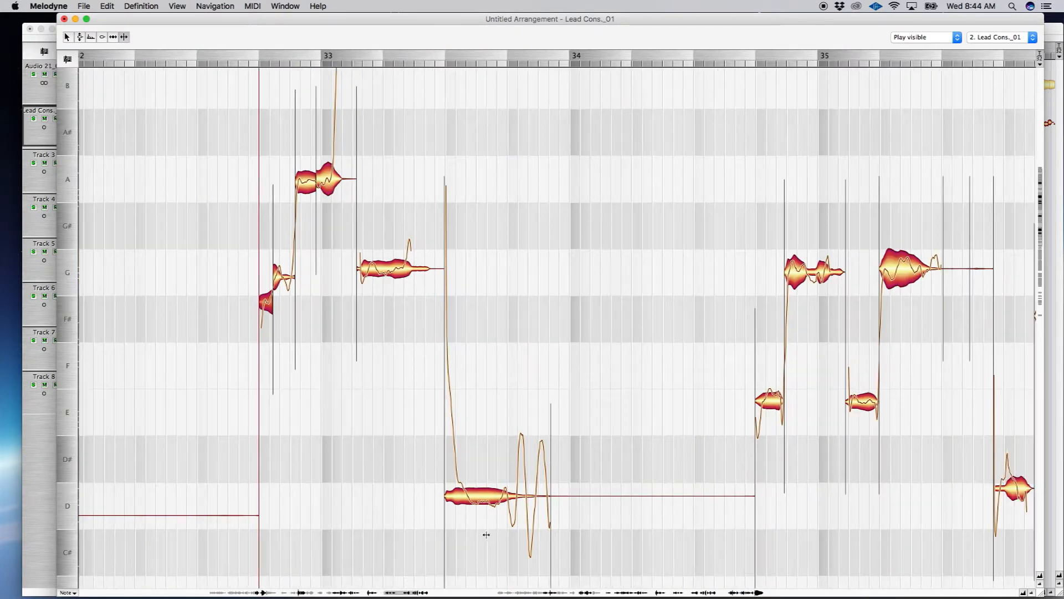
double_click(469, 499)
scroll(591, 375, down, 1)
Step: Split the E note at the end of bar 34 and the two large A# notes in the first half of bar 36
scroll(575, 381, right, 12)
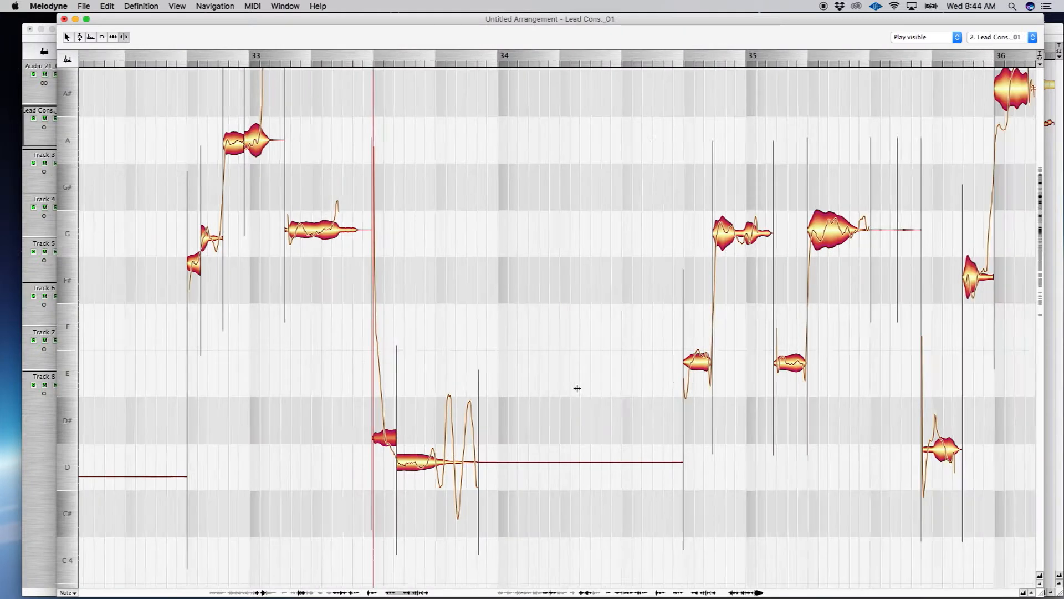
scroll(572, 383, right, 2)
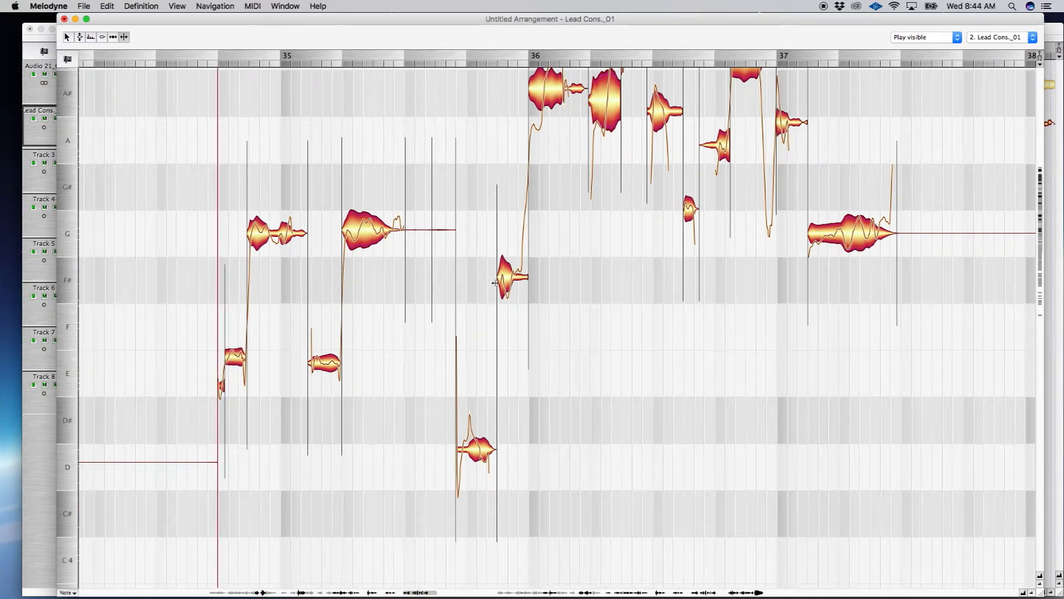
scroll(521, 267, up, 3)
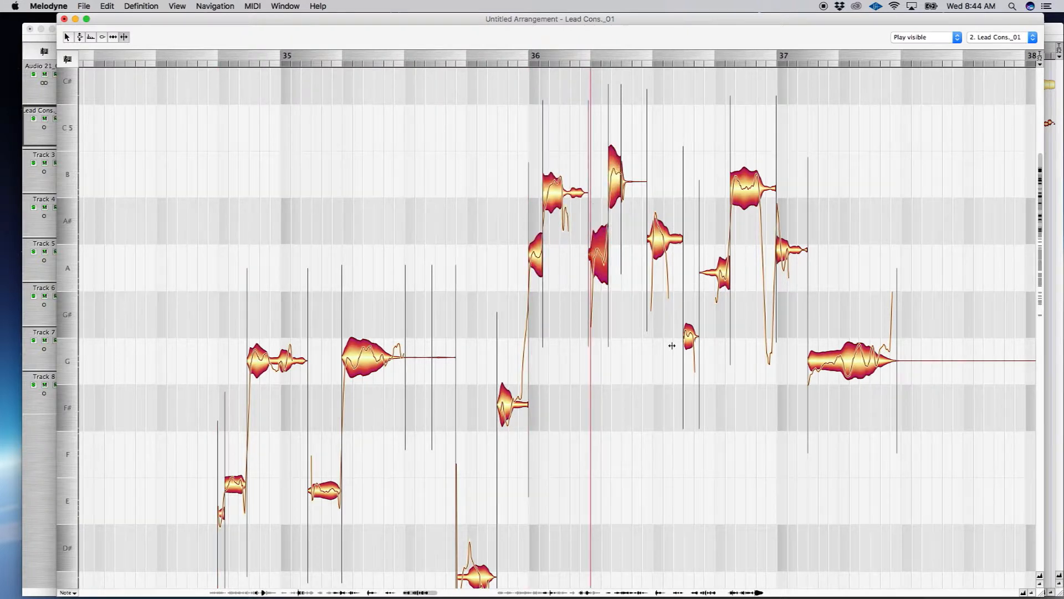
Step: Split the first A# note and the long B note in bar 45, and the sliding A# note in bar 46
scroll(671, 331, right, 20)
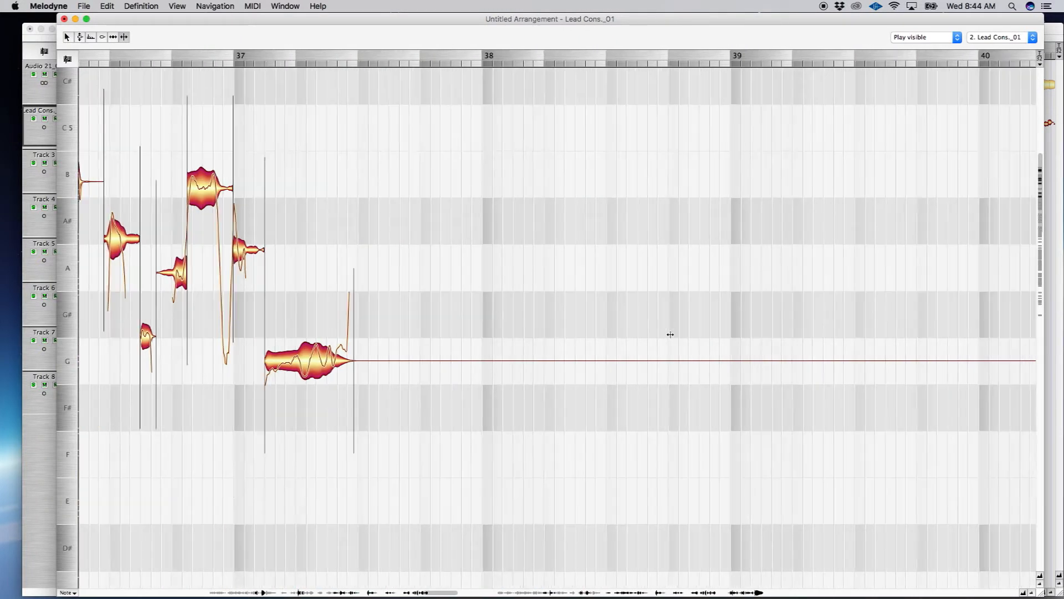
scroll(654, 334, right, 20)
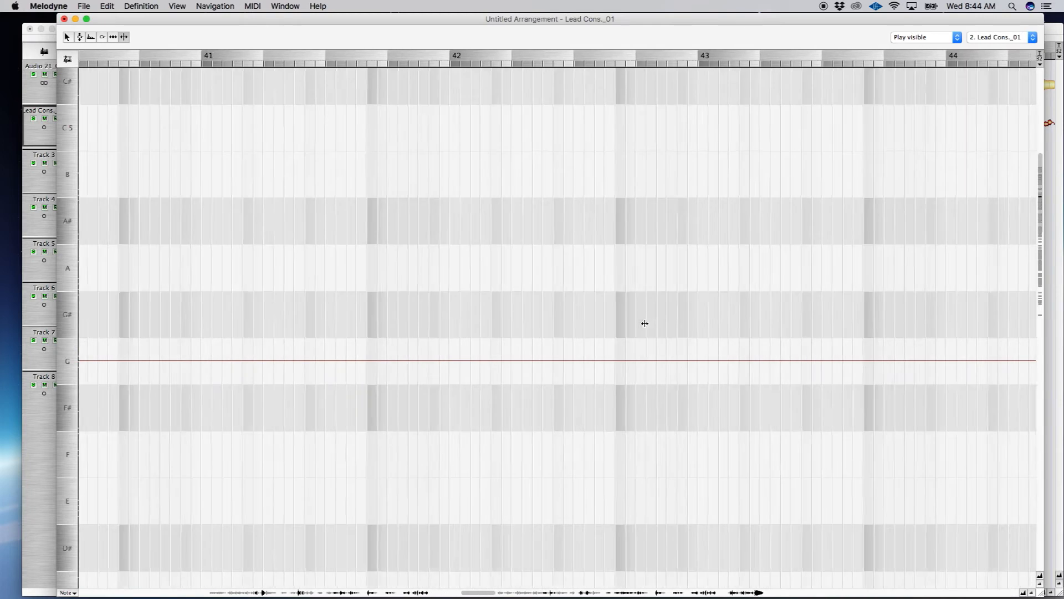
scroll(645, 322, right, 20)
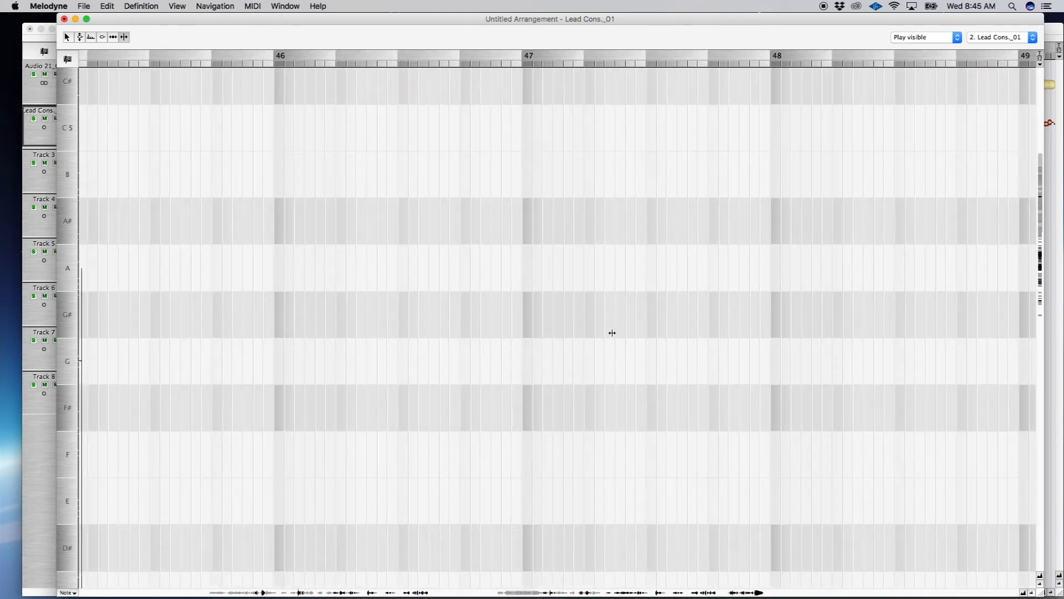
scroll(595, 342, down, 10)
scroll(596, 343, right, 5)
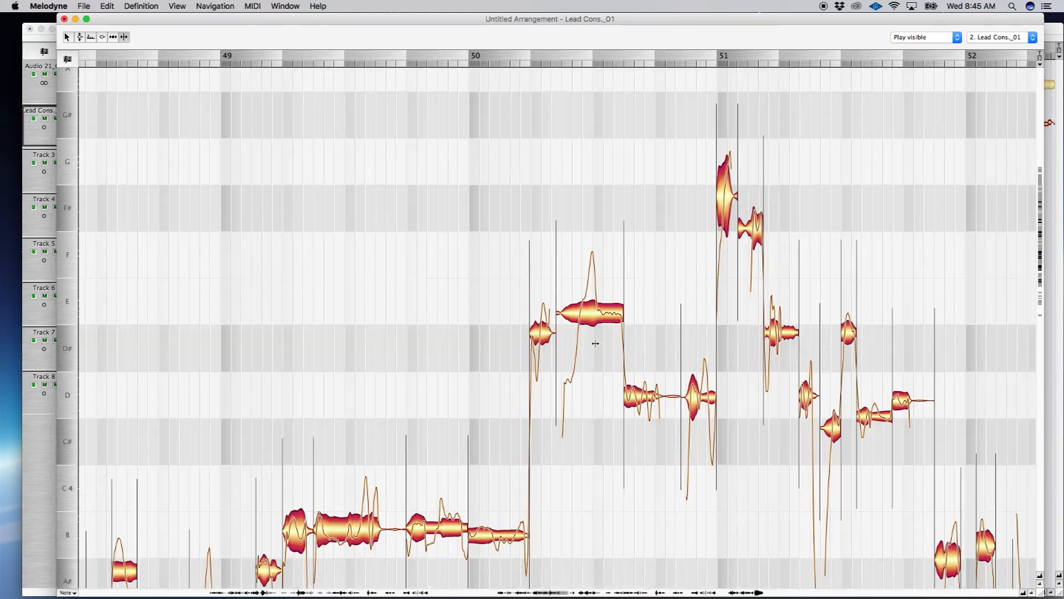
scroll(550, 377, left, 15)
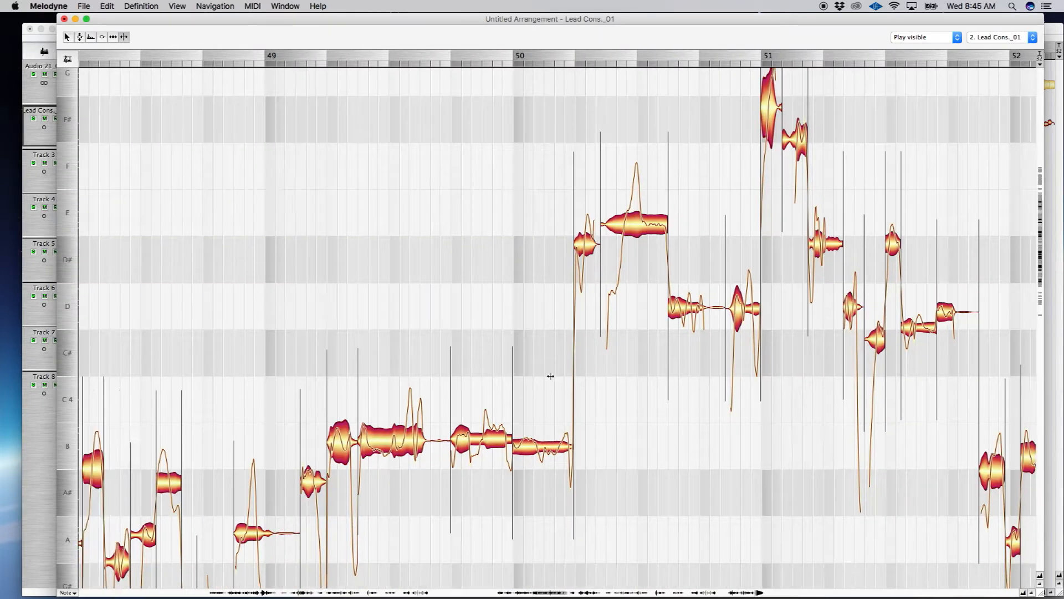
scroll(542, 364, left, 15)
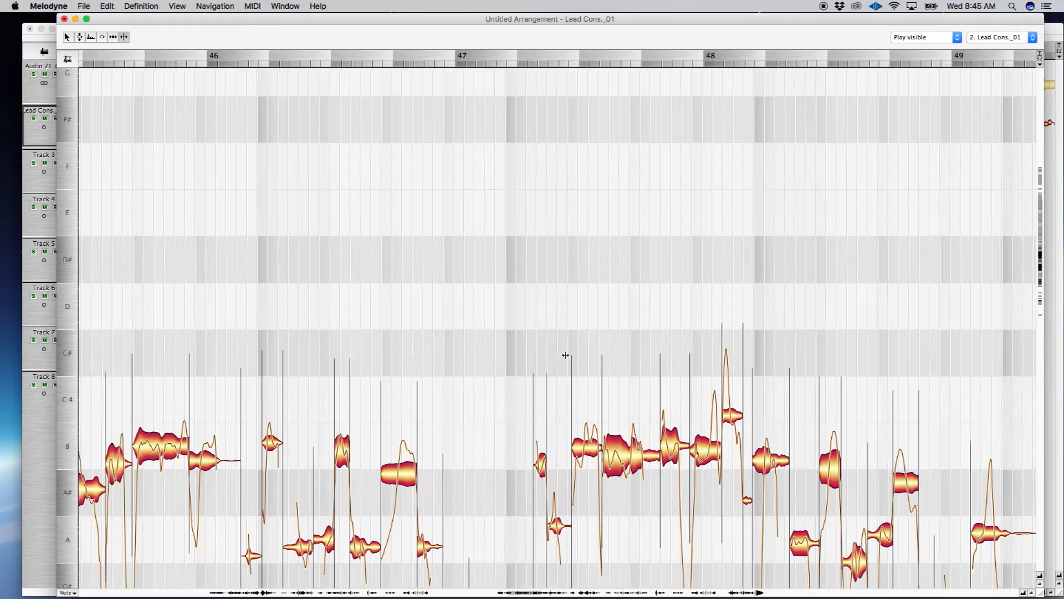
scroll(542, 355, down, 5)
scroll(542, 355, down, 3)
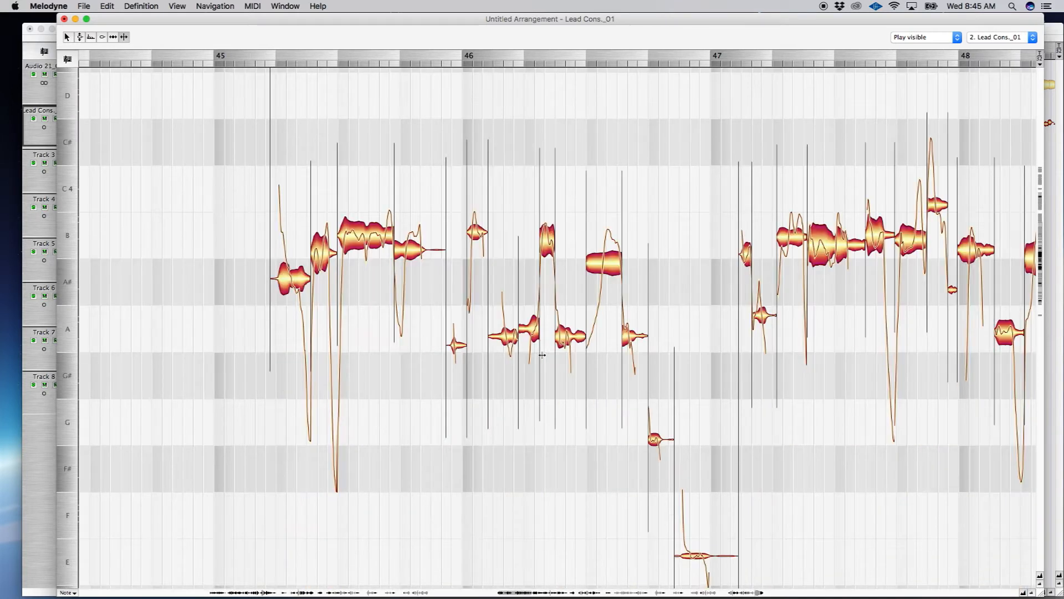
double_click(290, 276)
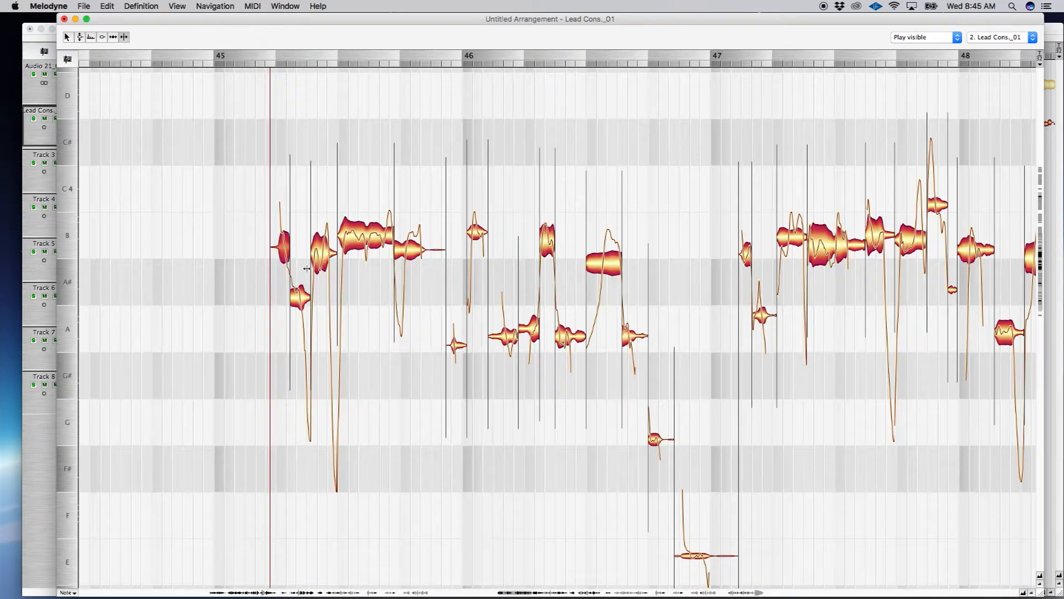
double_click(366, 233)
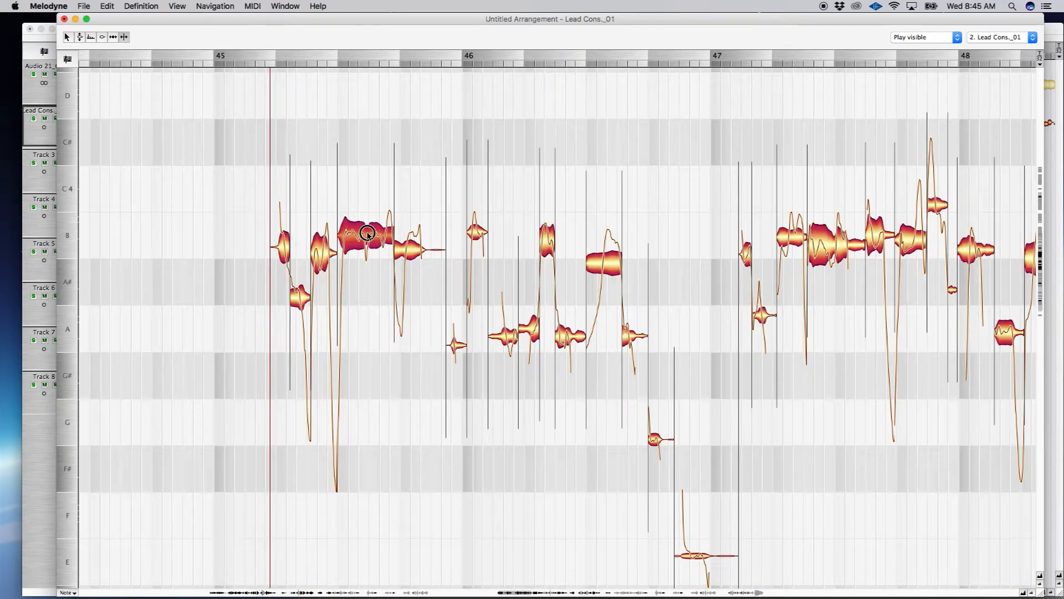
double_click(602, 260)
scroll(770, 283, right, 10)
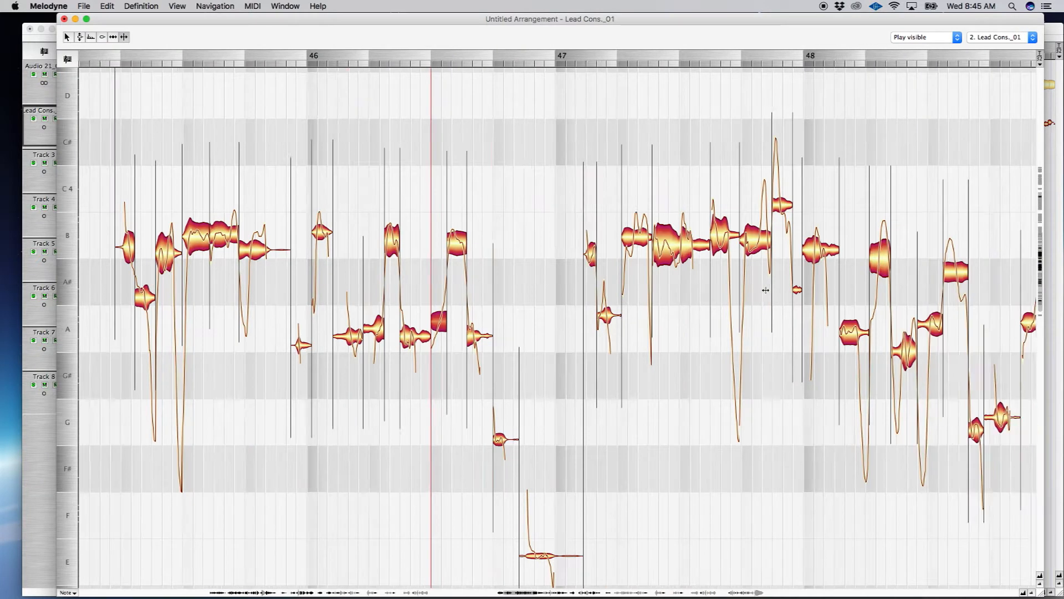
Step: Split two B notes in bar 47, the first B note of bar 48 and the large sliding note before that bar's midpoint
double_click(418, 238)
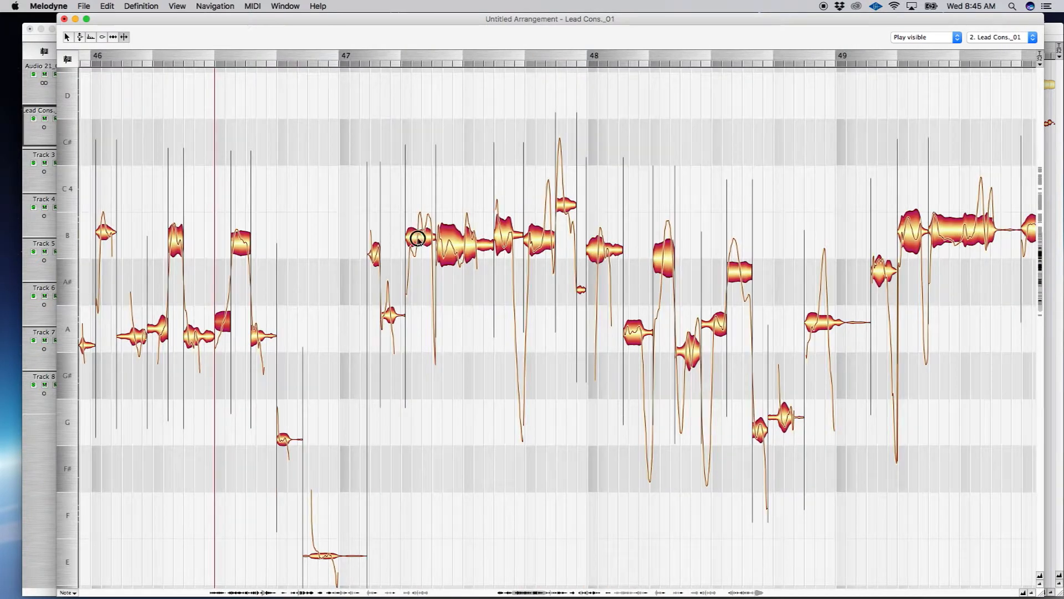
double_click(662, 260)
double_click(598, 246)
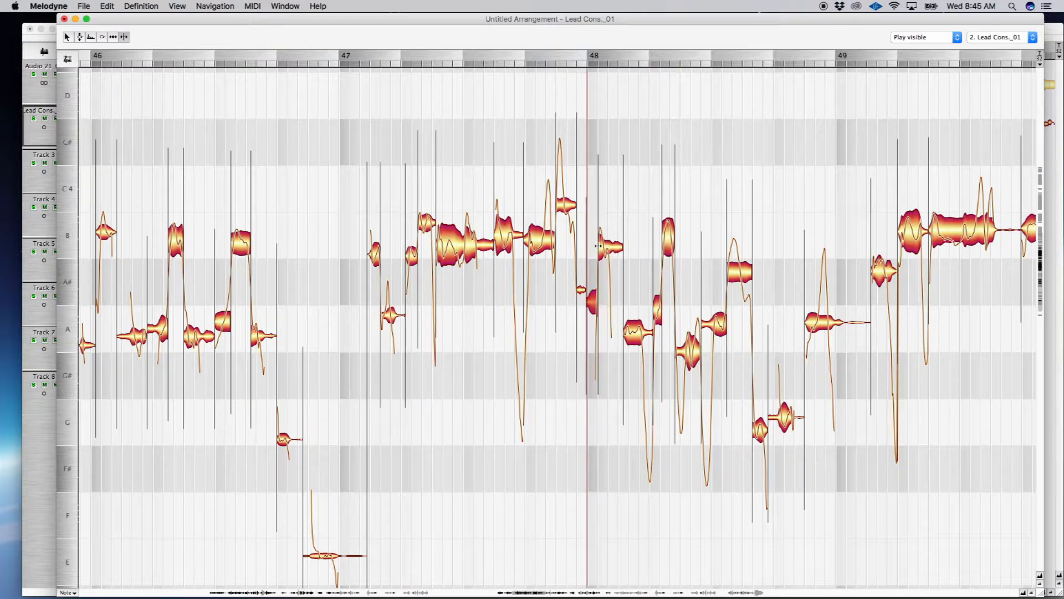
double_click(540, 238)
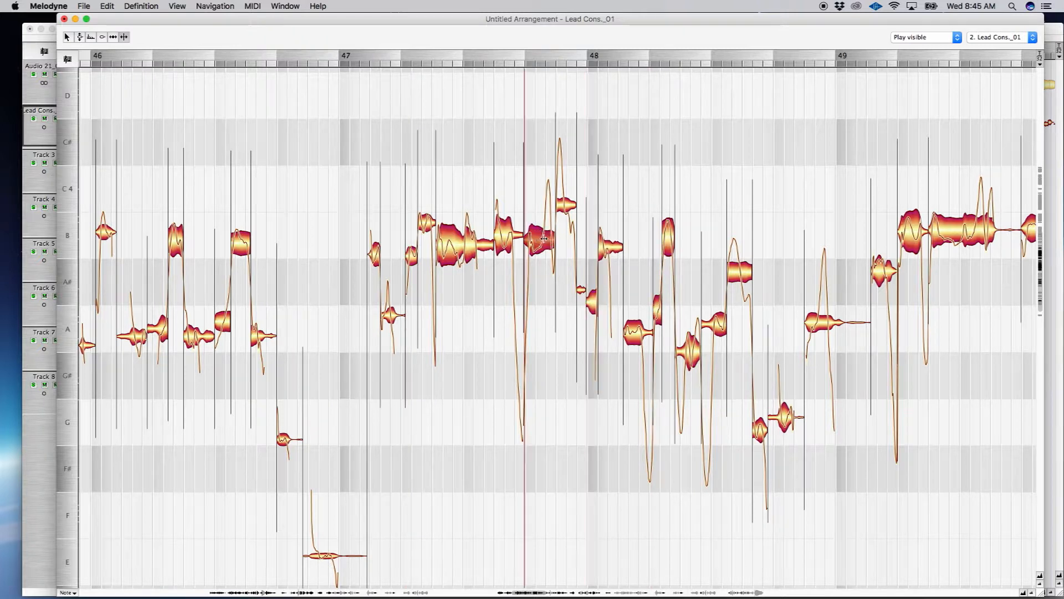
Step: Split the A# note just past the middle of bar 48 and the A note at the end of that bar
scroll(549, 297, right, 4)
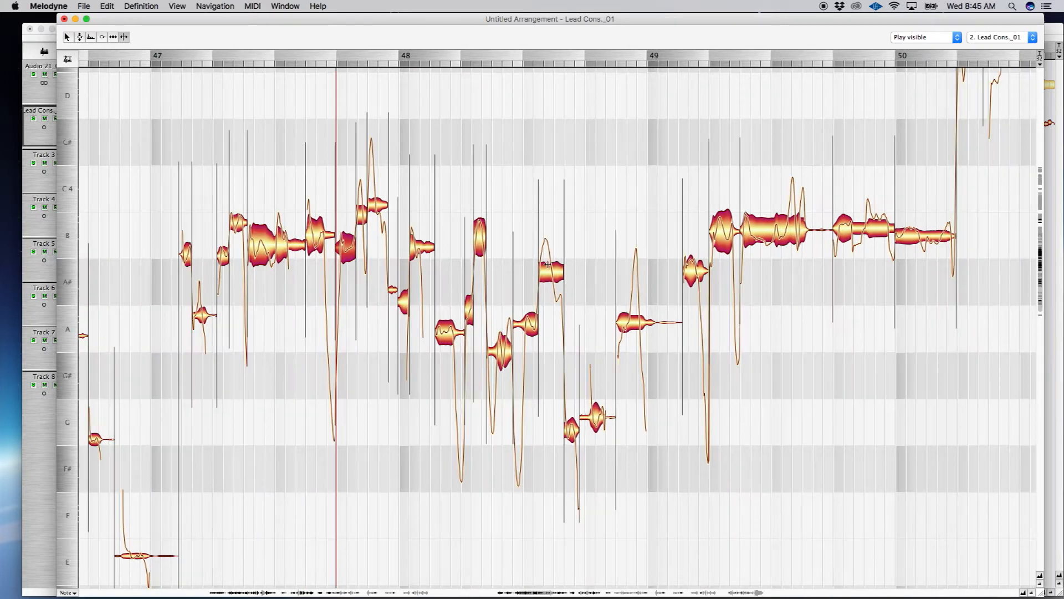
double_click(553, 267)
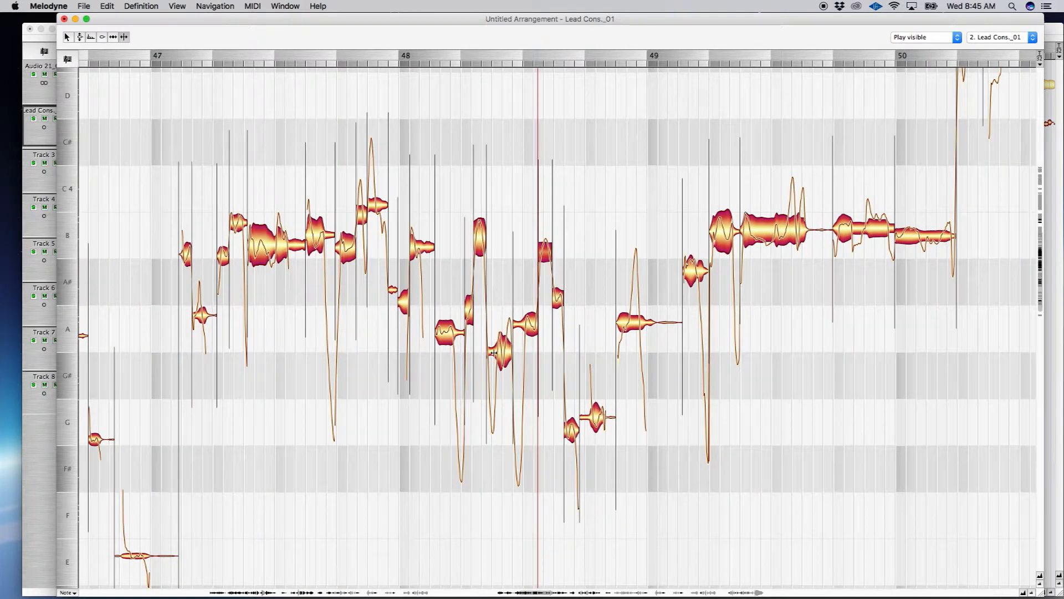
scroll(486, 374, right, 5)
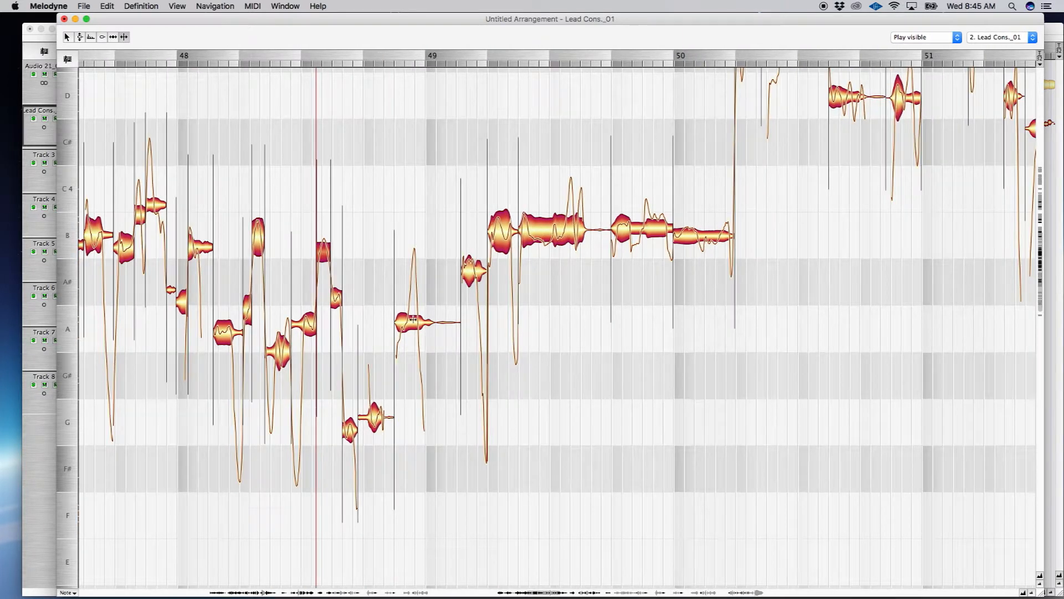
double_click(410, 322)
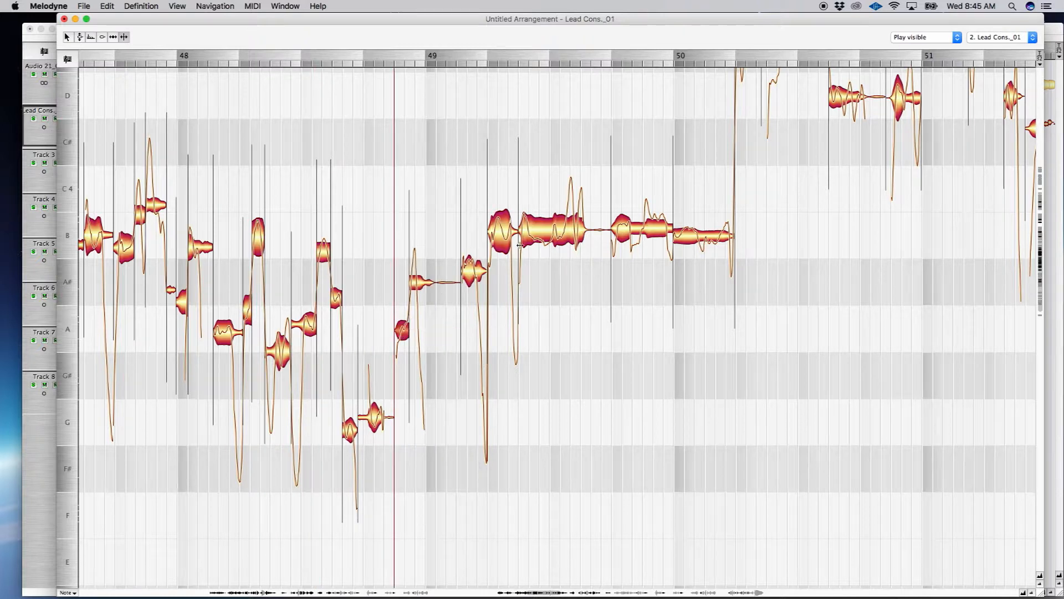
Step: Split the long B note in bar 49 in two, the next B note into three, and the B note starting bar 50 in two
double_click(552, 228)
double_click(644, 223)
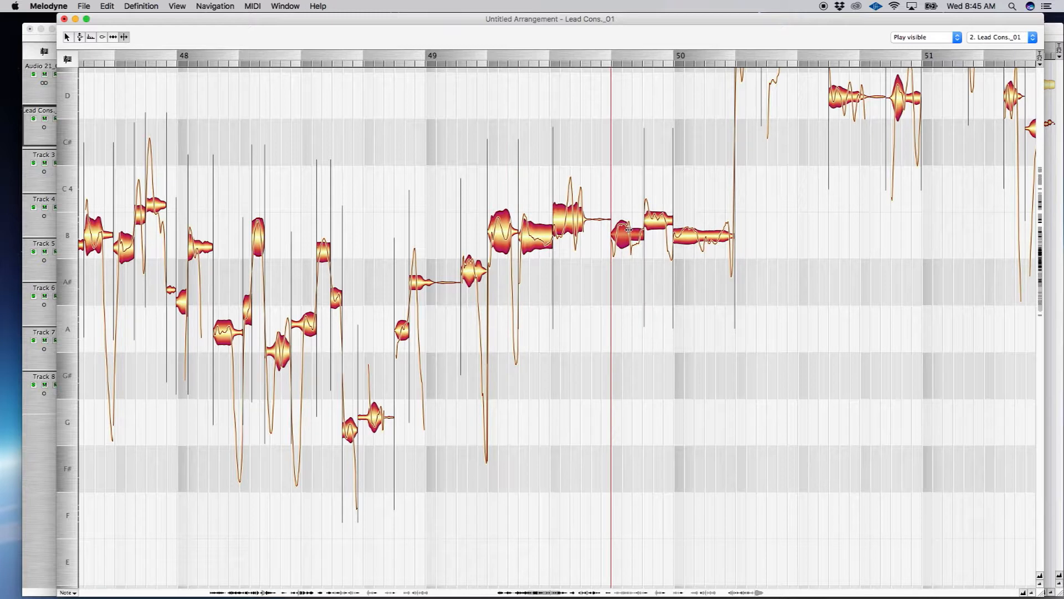
double_click(629, 229)
click(699, 238)
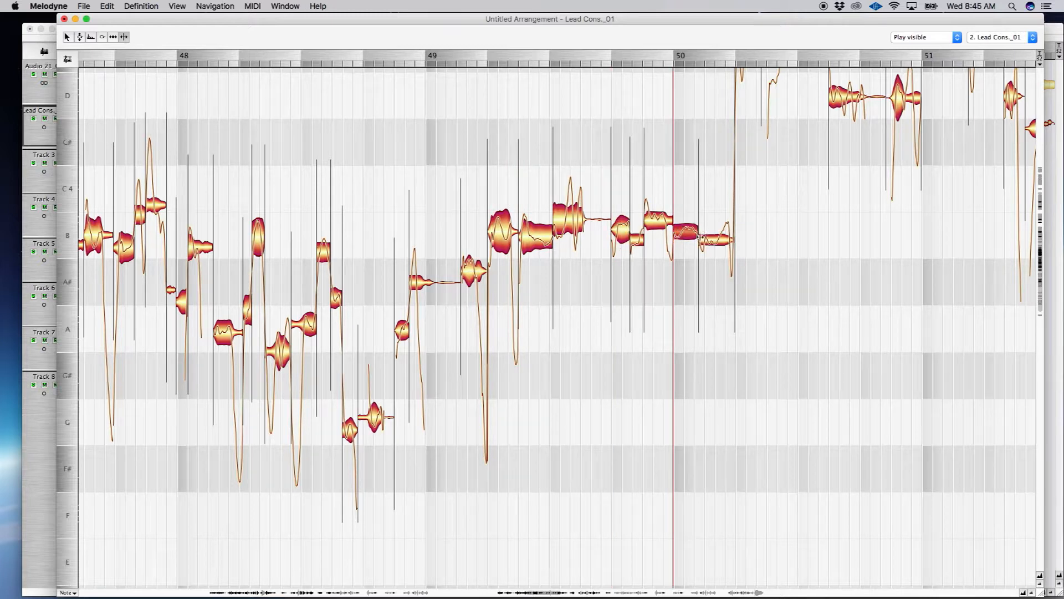
Step: Split the long E note in bar 50 into three, and the D# note before it and the F# note starting bar 51 in two
scroll(706, 221, right, 10)
scroll(689, 222, up, 8)
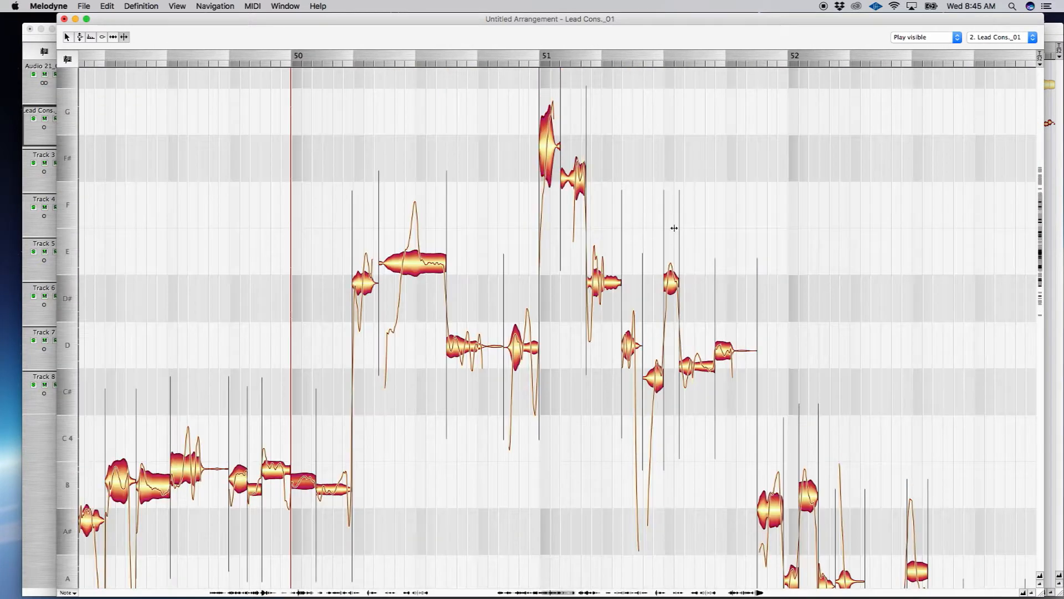
click(420, 263)
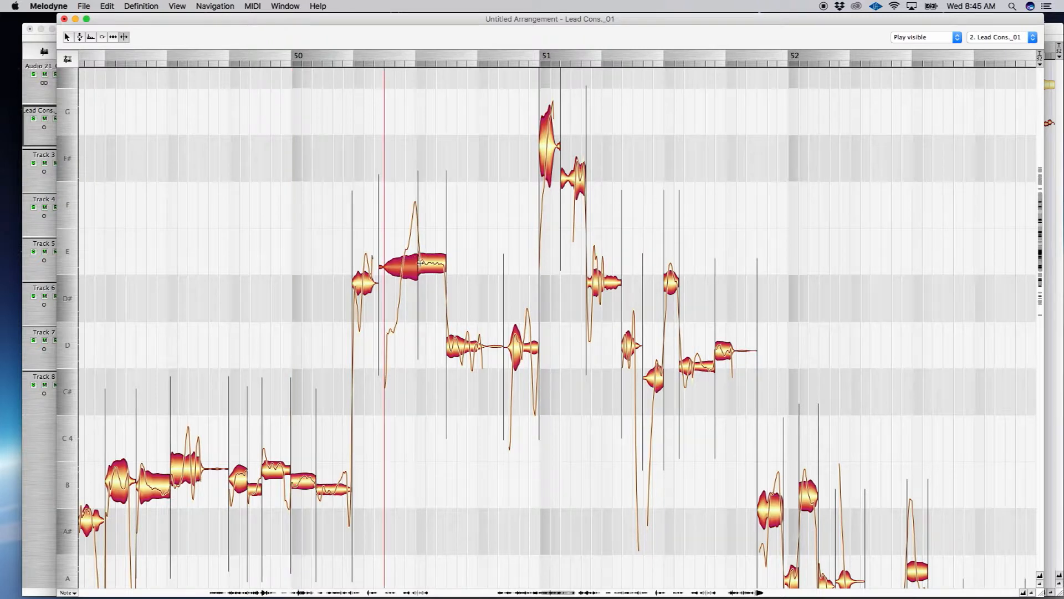
click(401, 265)
click(363, 281)
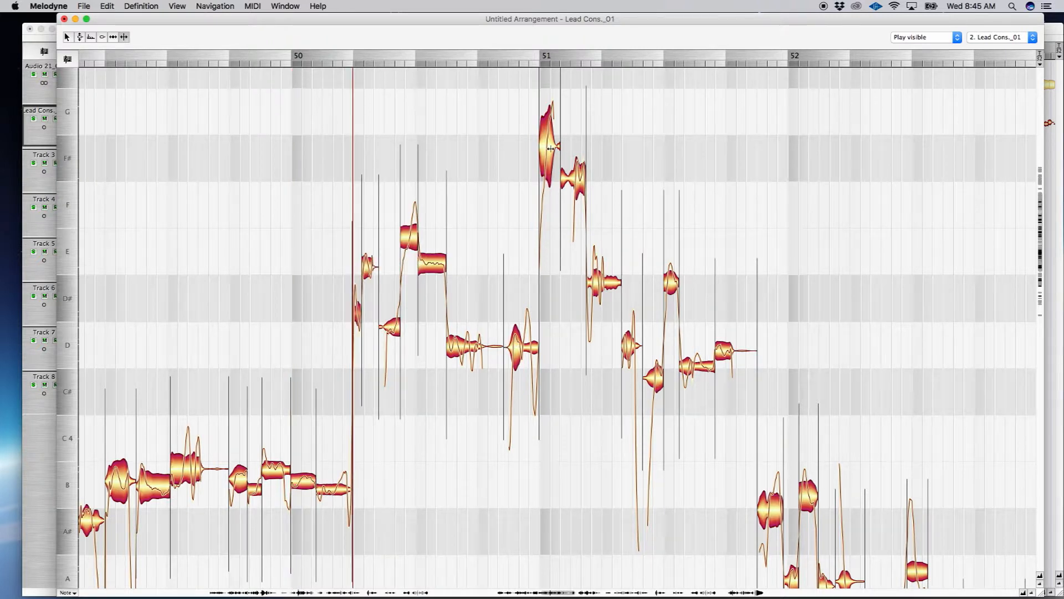
click(547, 147)
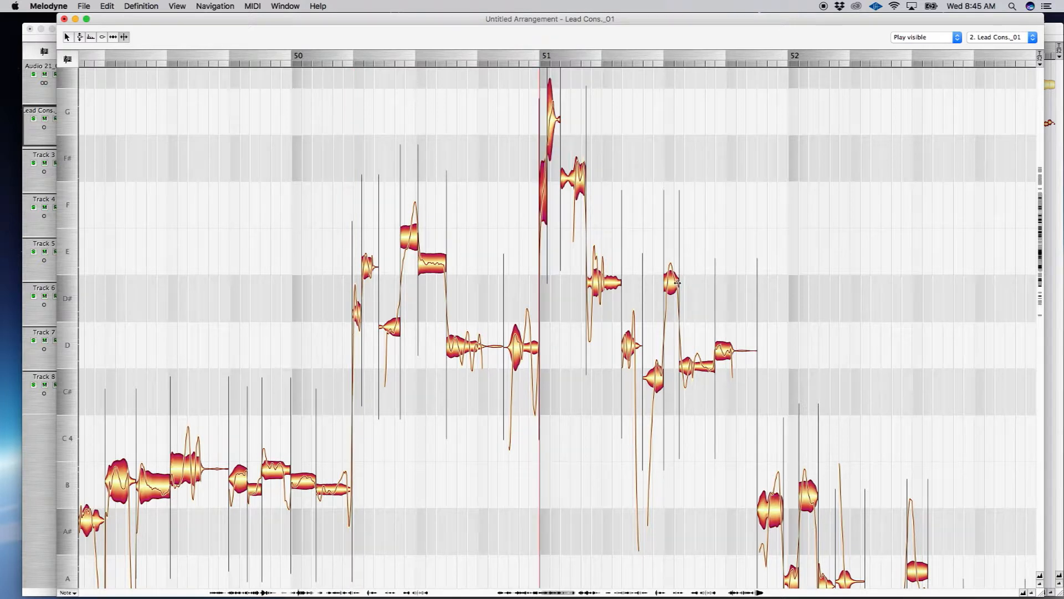
Step: Split the large sliding note between A# and B at the end of bar 51
scroll(734, 368, down, 8)
scroll(735, 369, right, 8)
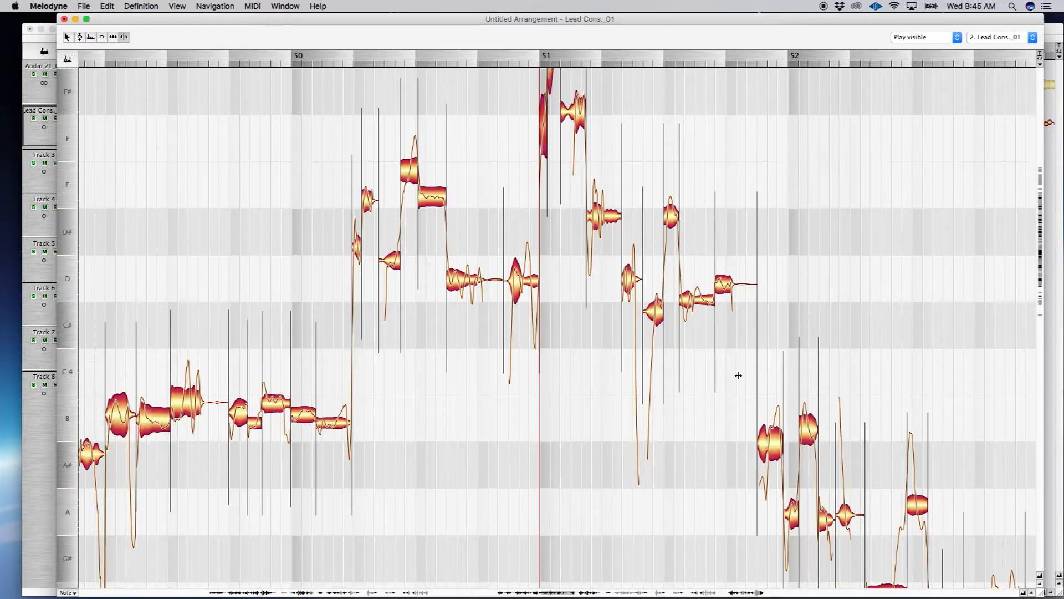
scroll(707, 353, right, 6)
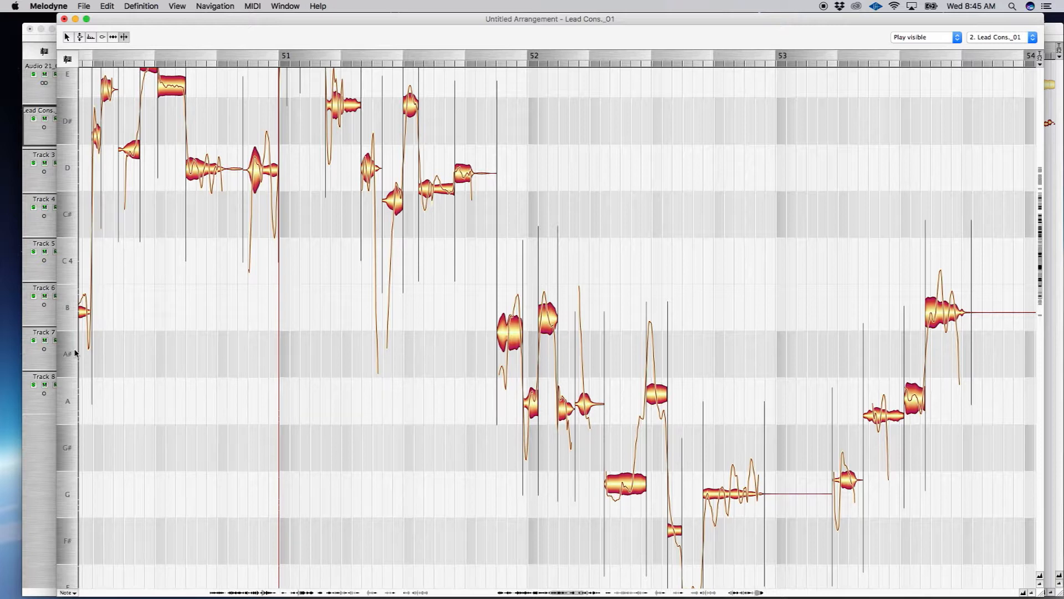
double_click(504, 327)
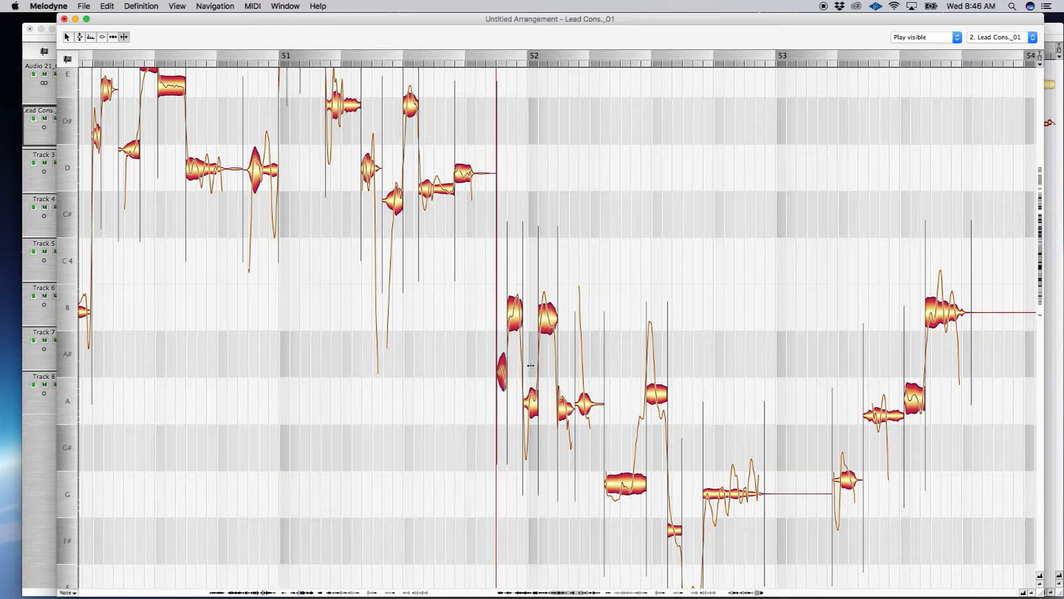
Step: Split the A note near the middle of bar 52 and the wide G note just before it
scroll(521, 366, down, 2)
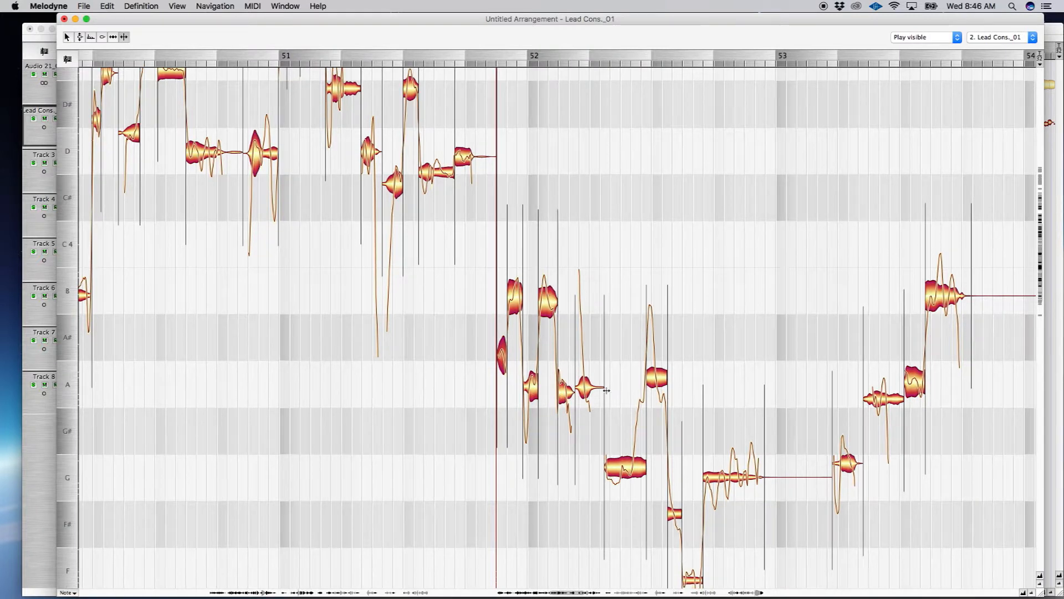
scroll(607, 390, down, 3)
scroll(610, 391, right, 3)
double_click(608, 352)
scroll(558, 384, down, 5)
double_click(579, 341)
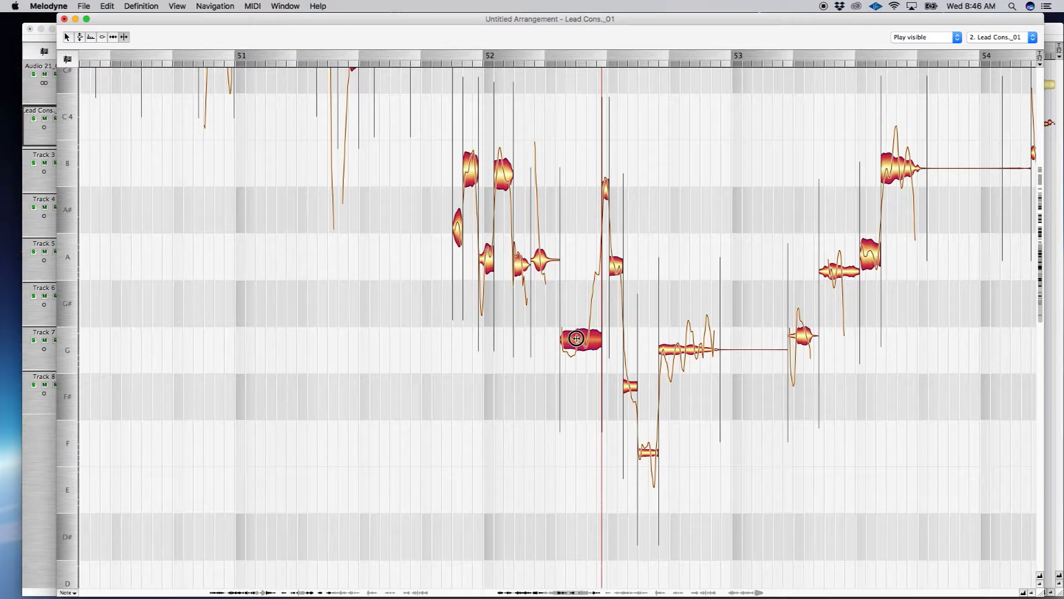
Step: Split the long B note crossing into bar 56 and the short falling note between A# and A in bar 56
scroll(515, 336, right, 10)
scroll(504, 338, right, 6)
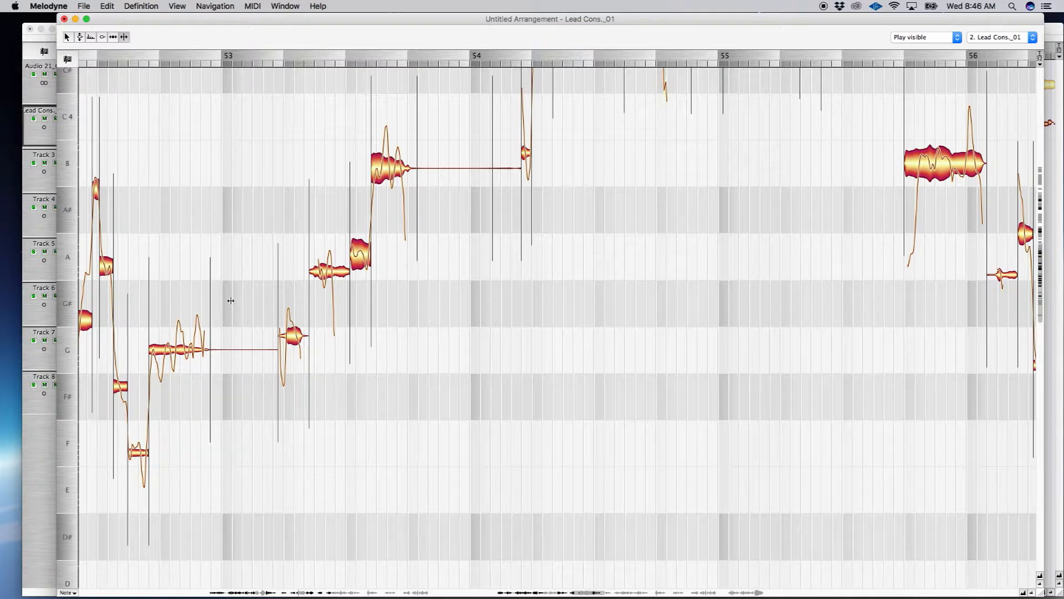
scroll(548, 348, right, 15)
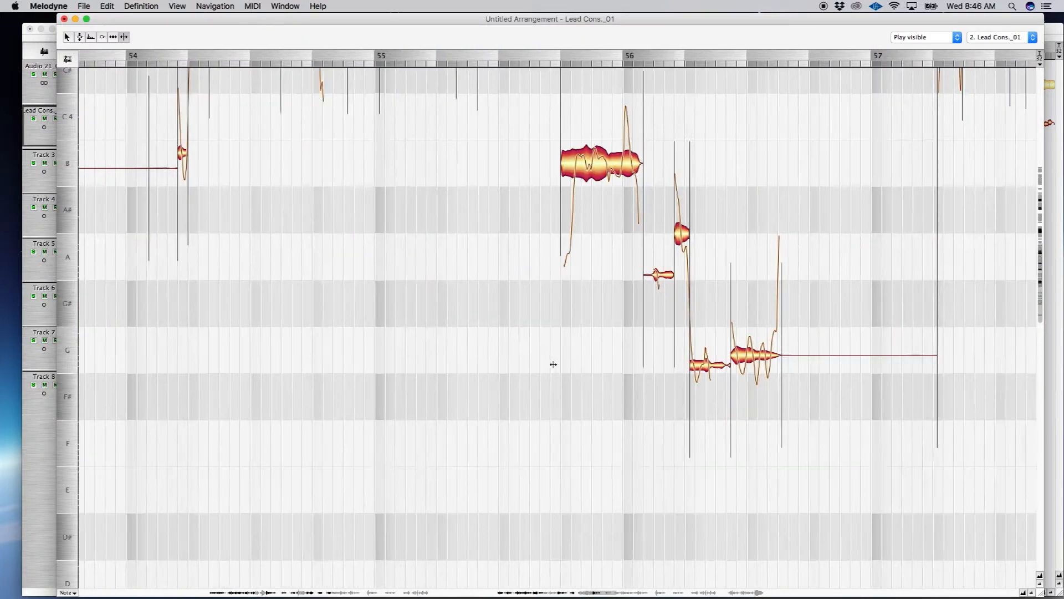
double_click(437, 161)
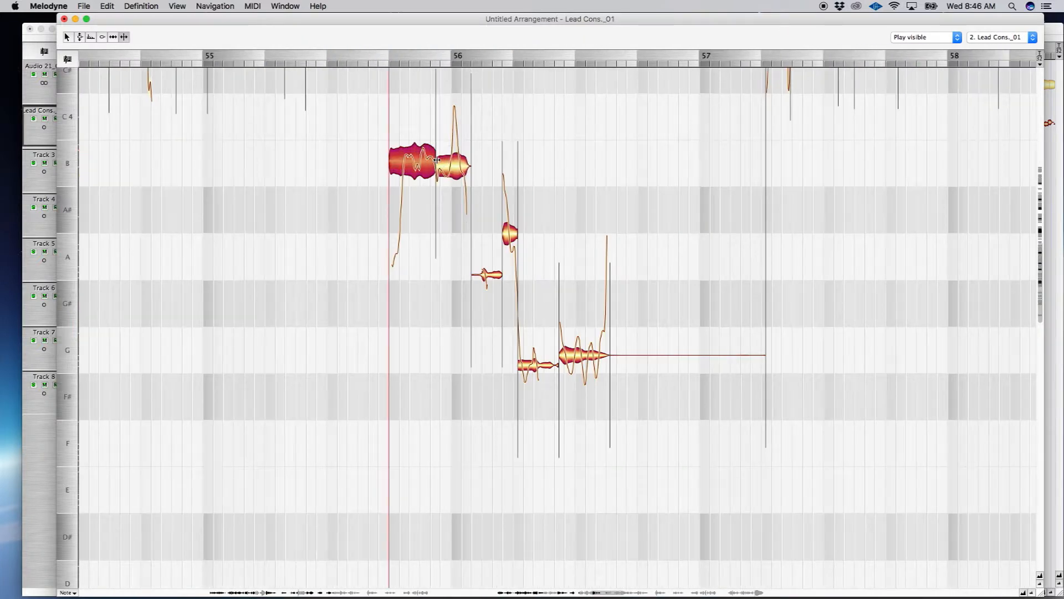
drag(506, 232, 507, 252)
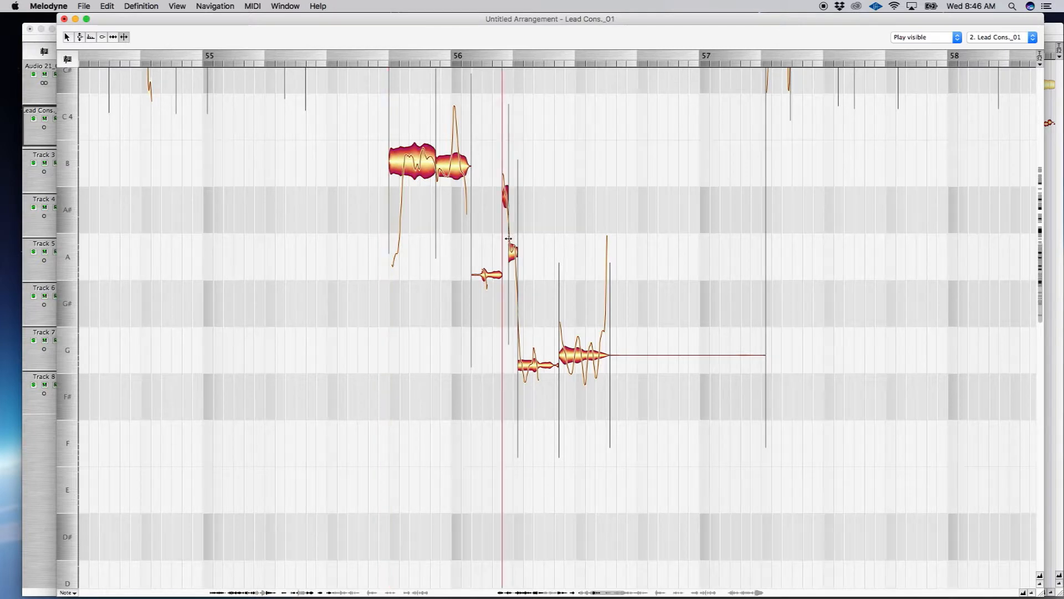
Step: Split the G note after the long A note in bar 58 and the B note at the start of bar 59
scroll(486, 346, right, 10)
scroll(486, 346, right, 10)
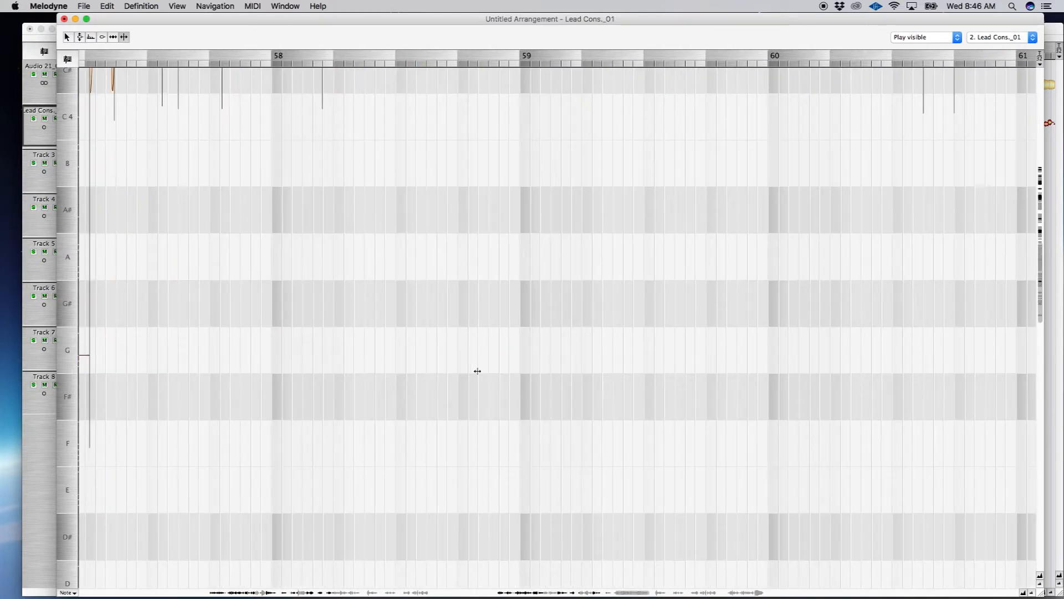
scroll(478, 371, right, 8)
scroll(457, 357, up, 10)
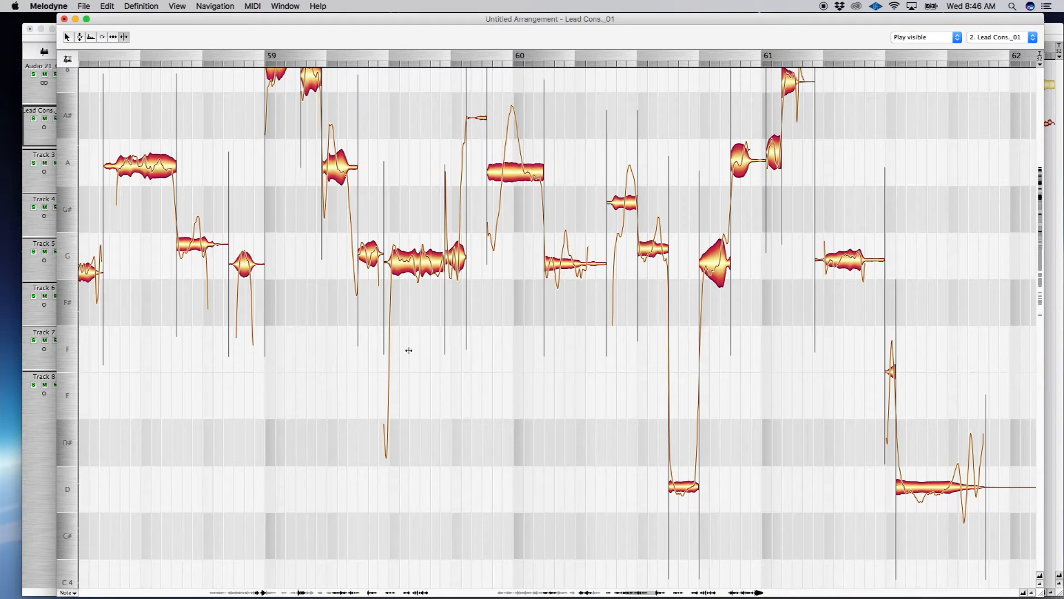
scroll(388, 349, left, 6)
scroll(365, 340, up, 4)
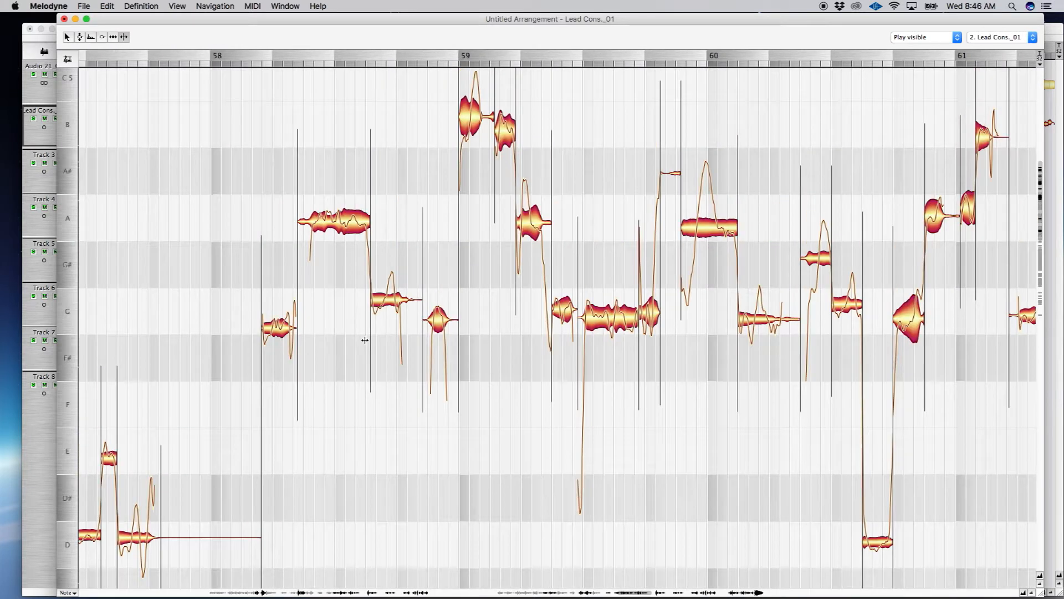
click(383, 296)
scroll(441, 209, up, 4)
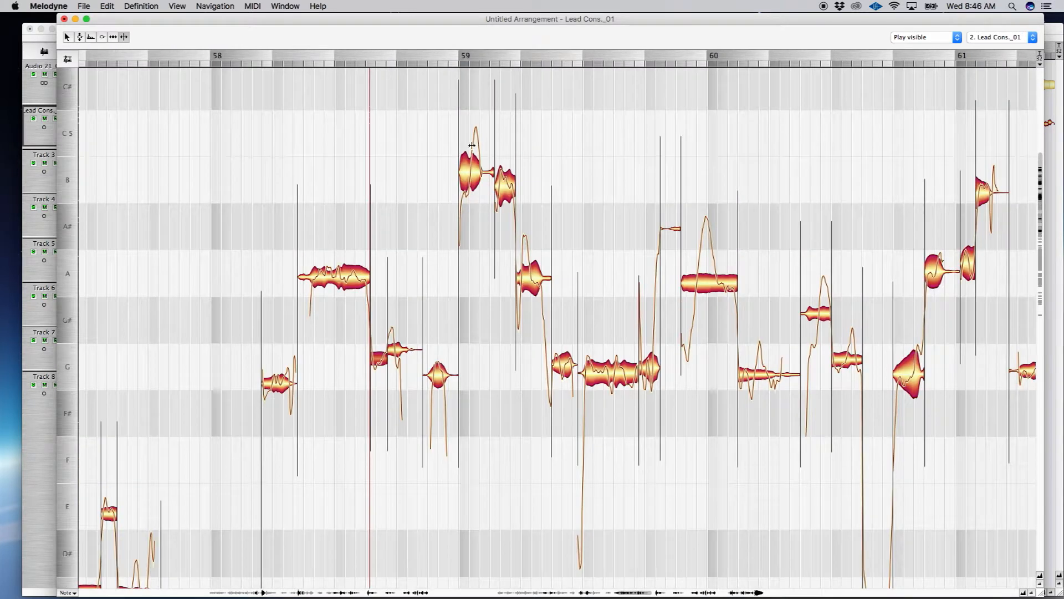
double_click(470, 166)
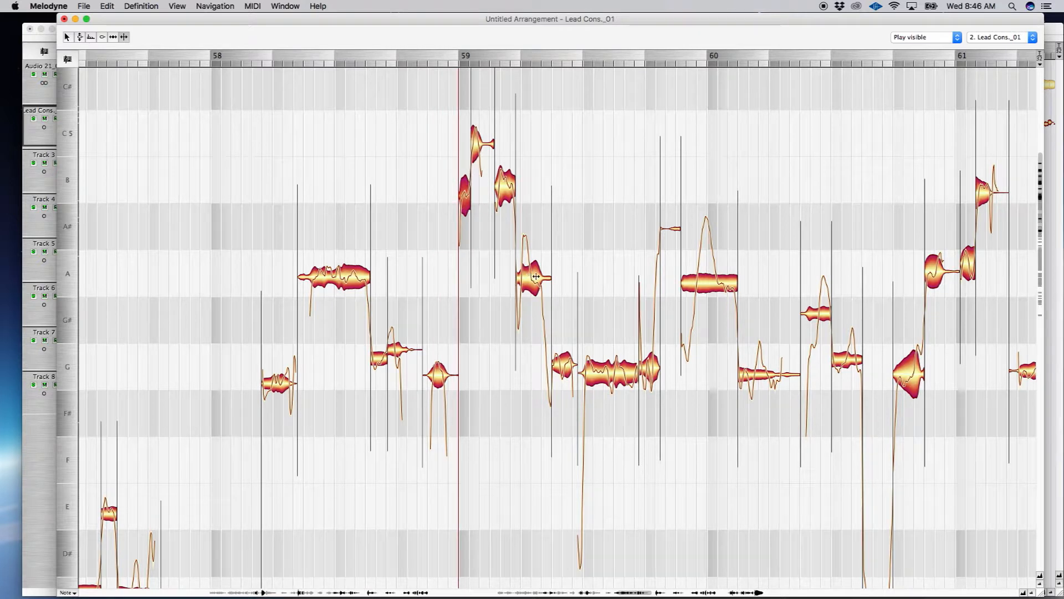
Step: Split the A note crossing into bar 60 into three notes where its pitch curve rises and falls
double_click(695, 284)
click(717, 273)
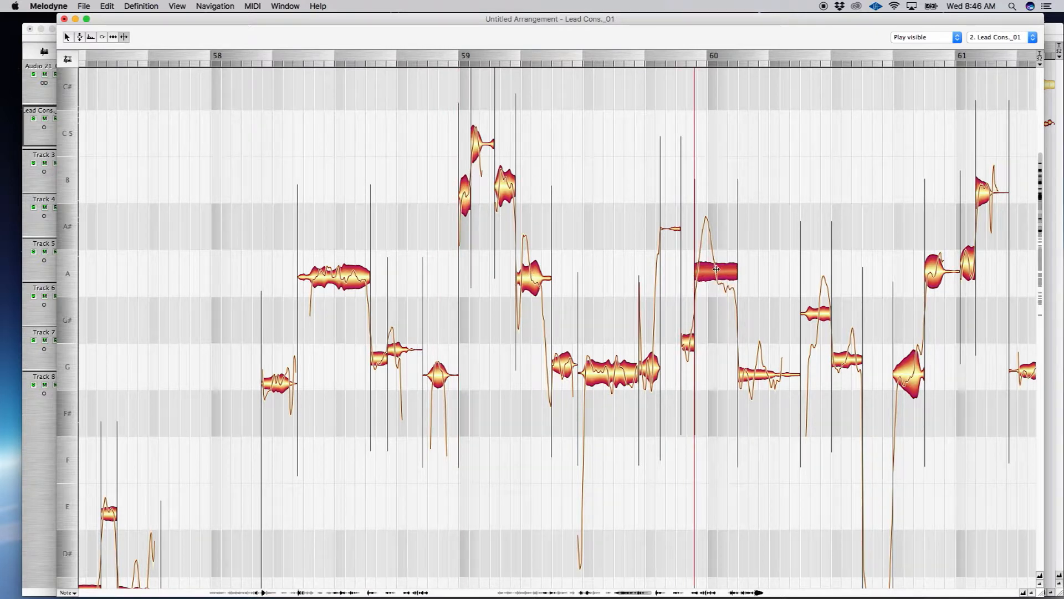
double_click(717, 269)
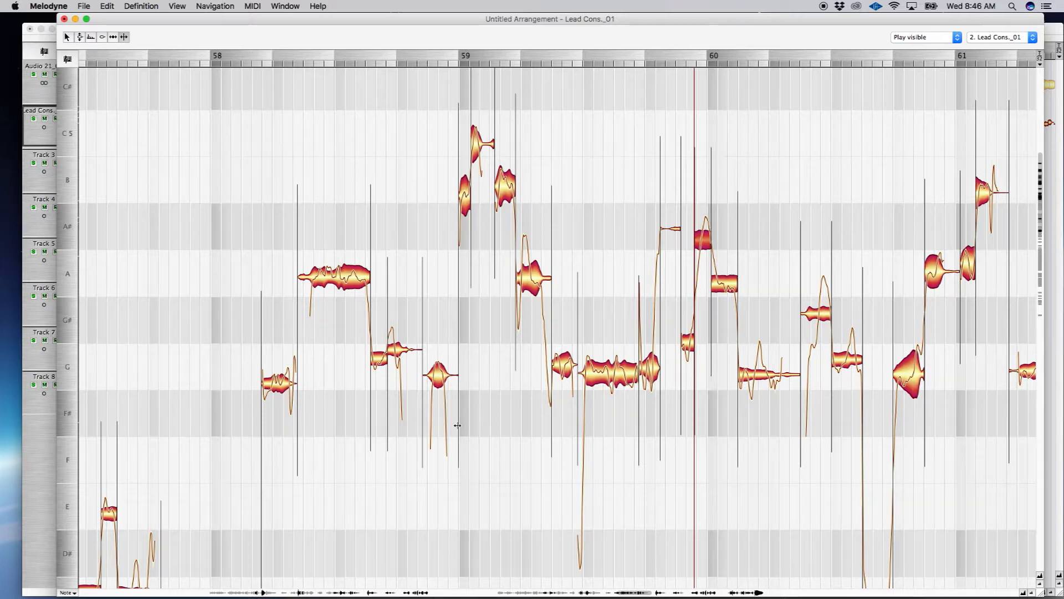
Step: Split the sliding G# note near the middle of bar 60
scroll(458, 426, down, 2)
scroll(455, 399, right, 5)
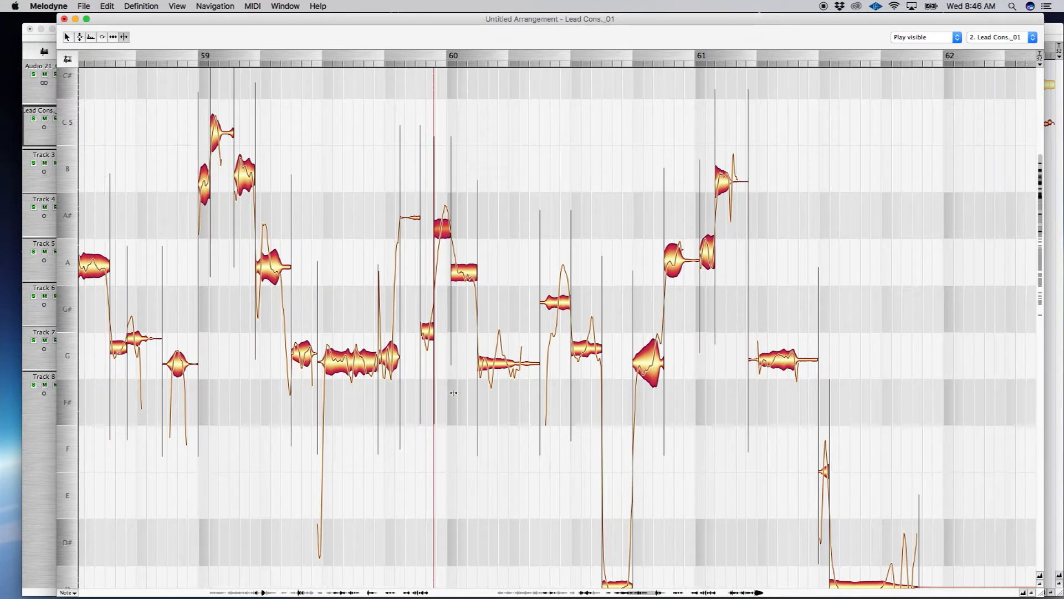
scroll(453, 393, right, 3)
click(438, 302)
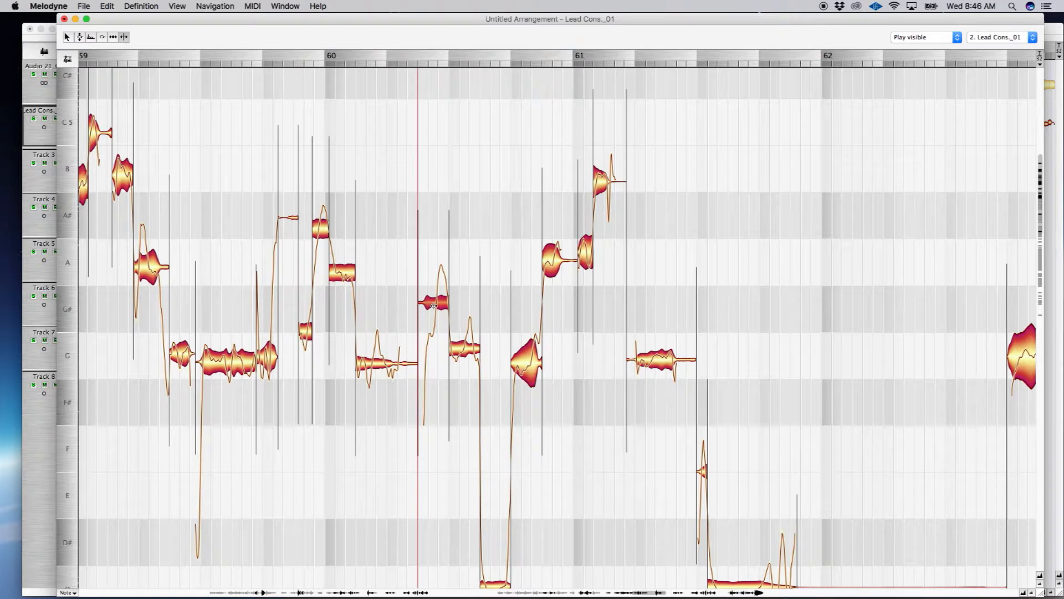
double_click(437, 302)
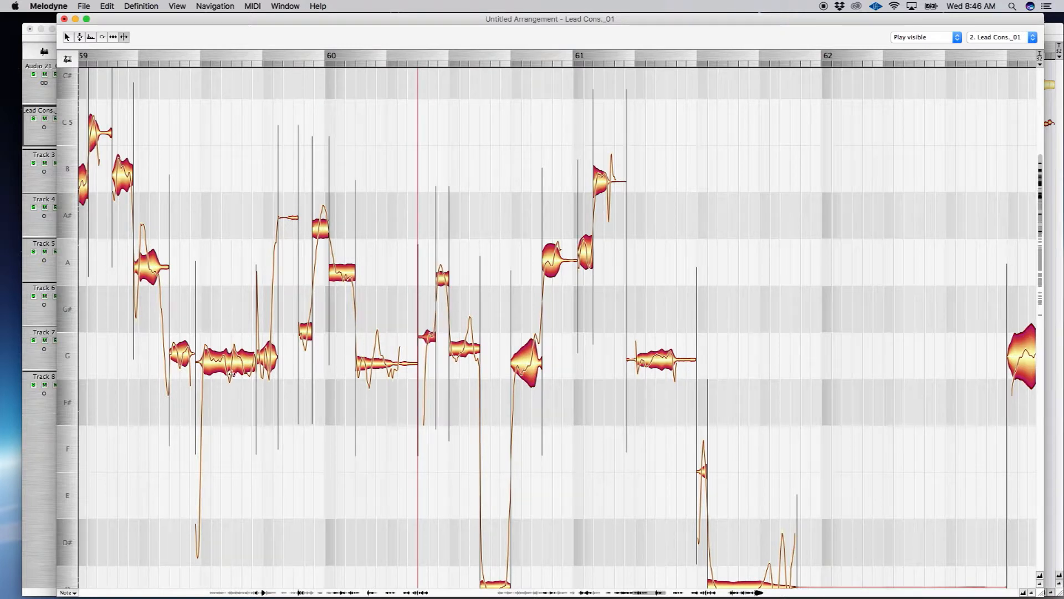
Step: Split the rising A# note at the start of bar 63
scroll(567, 337, down, 5)
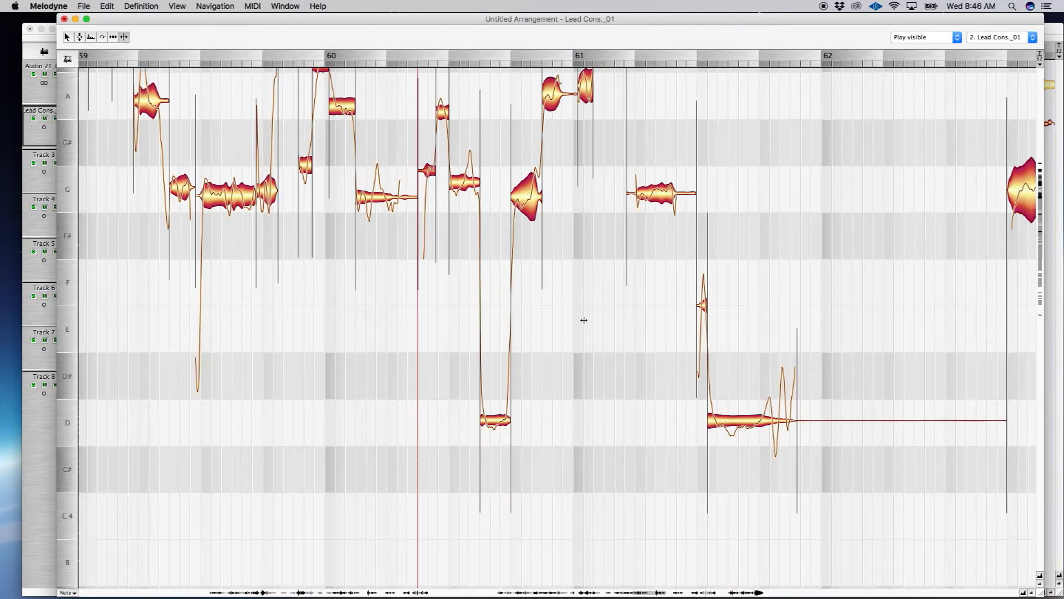
scroll(587, 349, right, 3)
scroll(579, 349, right, 7)
scroll(574, 344, up, 3)
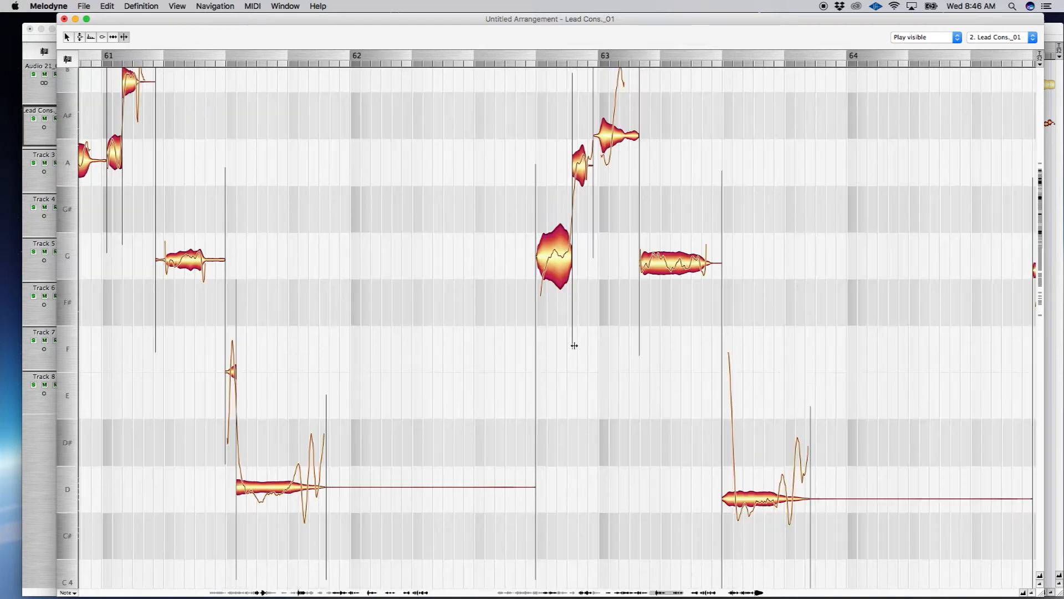
double_click(611, 180)
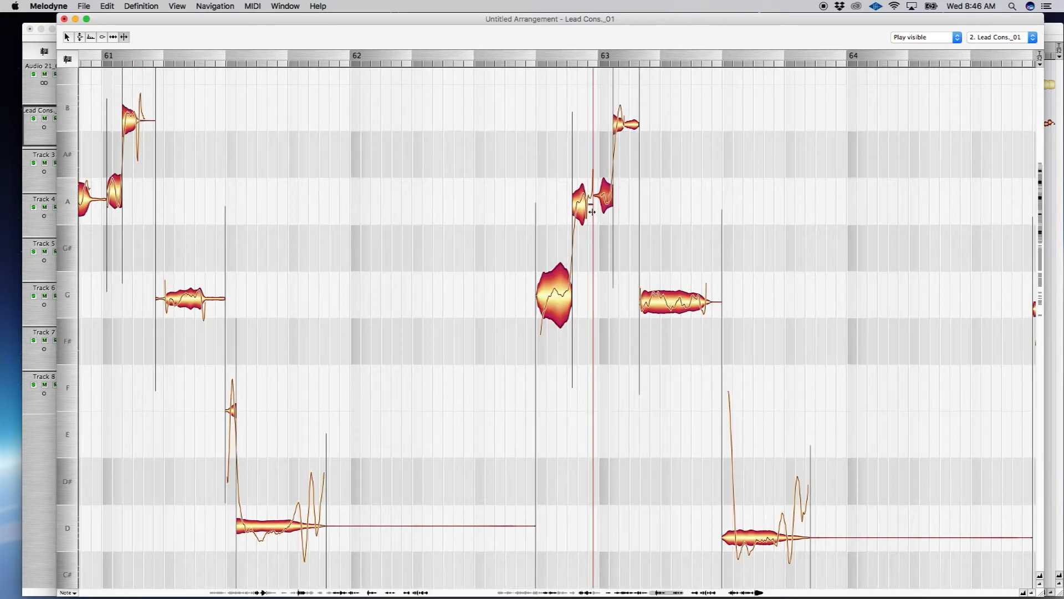
Step: Split the A note crossing into bar 65 and the rising G note just before it
scroll(580, 297, right, 11)
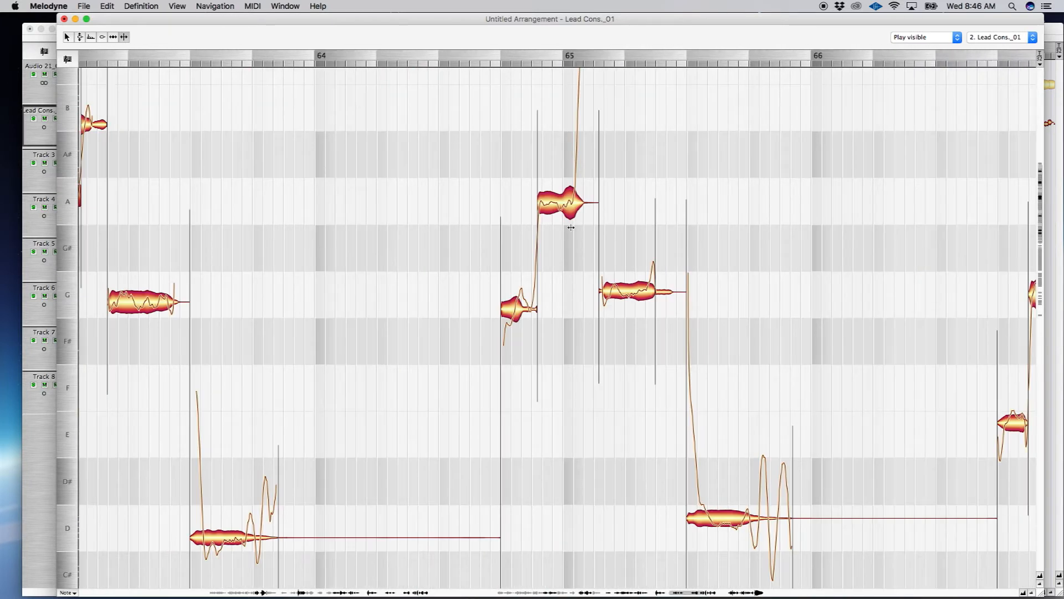
double_click(565, 202)
scroll(594, 193, up, 4)
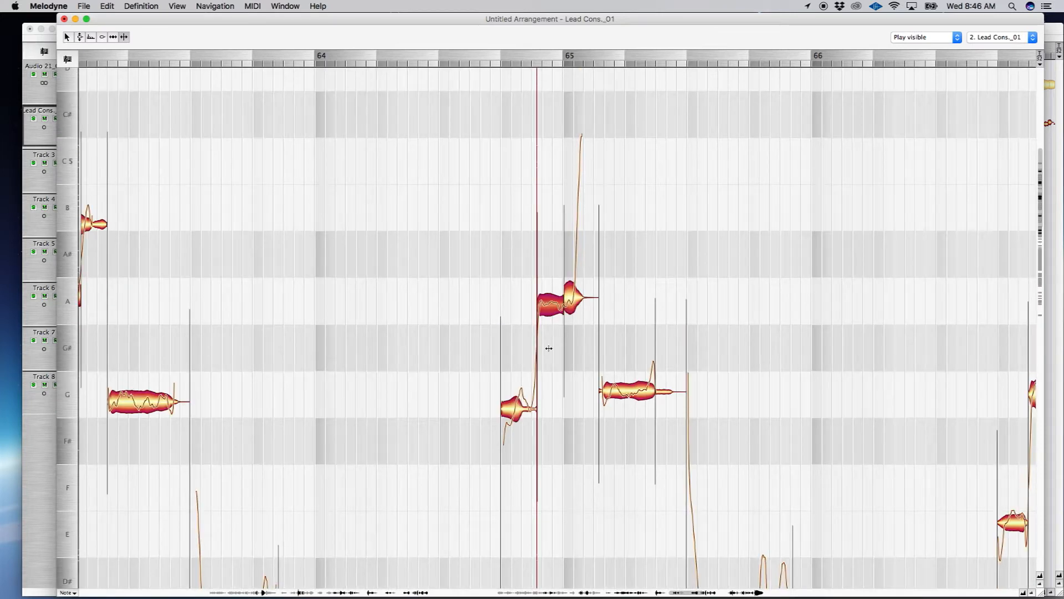
double_click(516, 405)
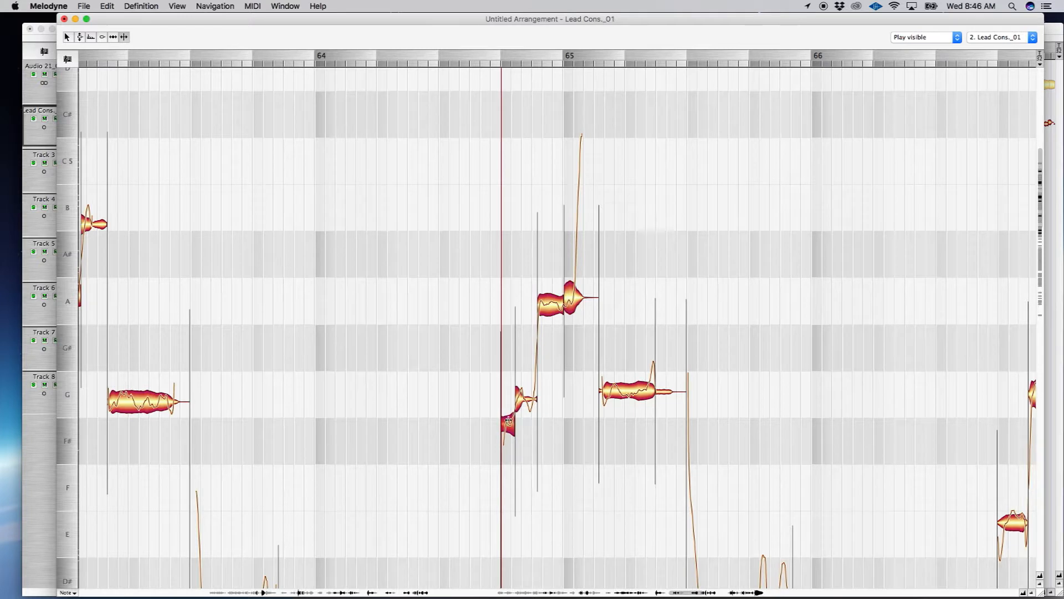
Step: Split the sliding beginning off the long D note in the middle of bar 65
scroll(506, 413, right, 3)
scroll(506, 413, right, 8)
scroll(503, 410, down, 4)
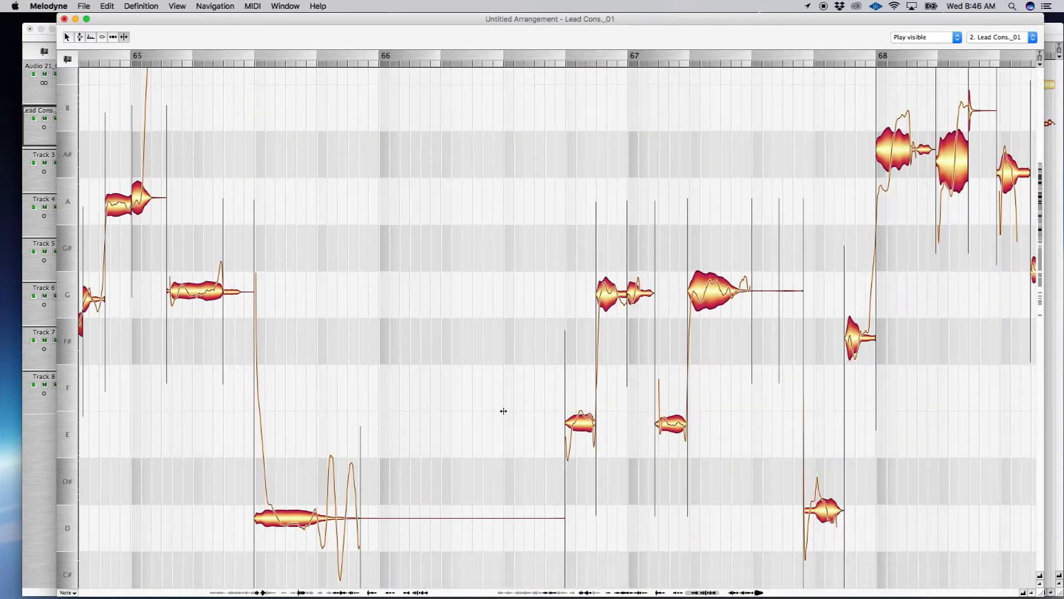
scroll(380, 452, down, 3)
double_click(277, 450)
scroll(586, 281, up, 2)
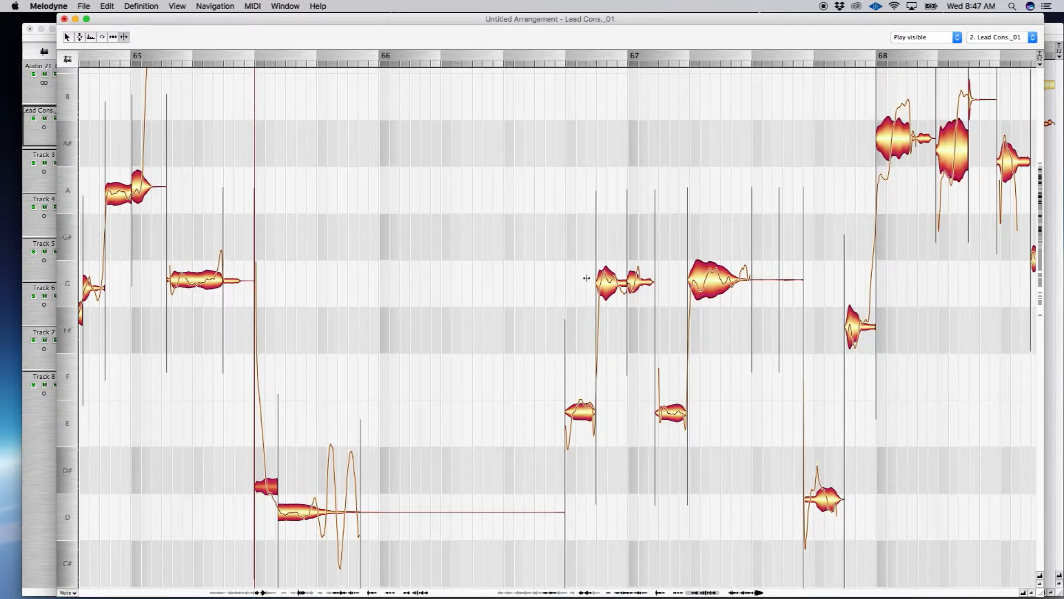
Step: Split the two A# notes at the start of bar 68 where their pitch curves rise
scroll(577, 286, right, 7)
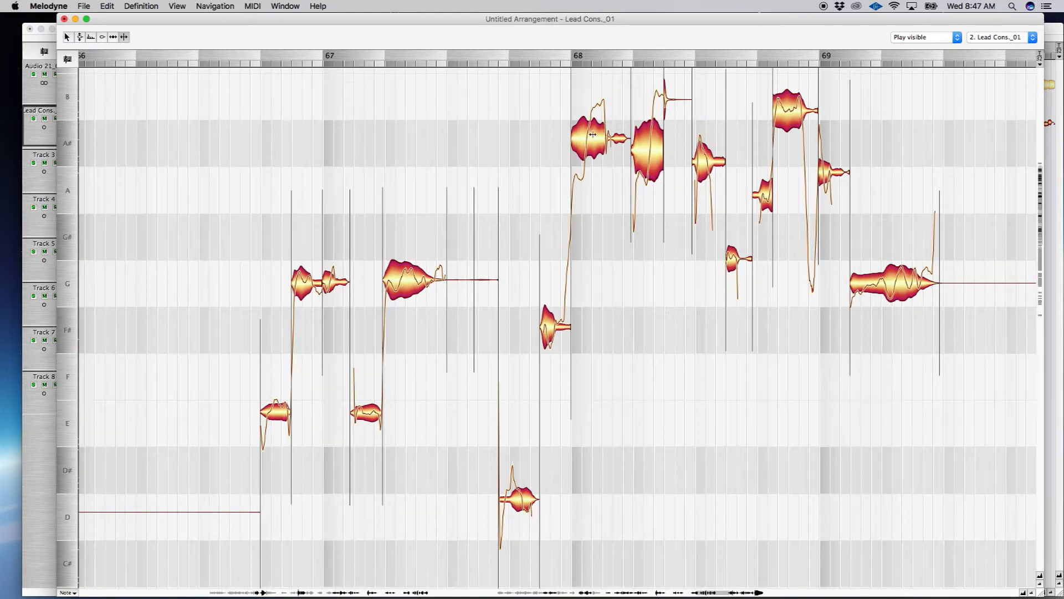
double_click(587, 136)
double_click(651, 139)
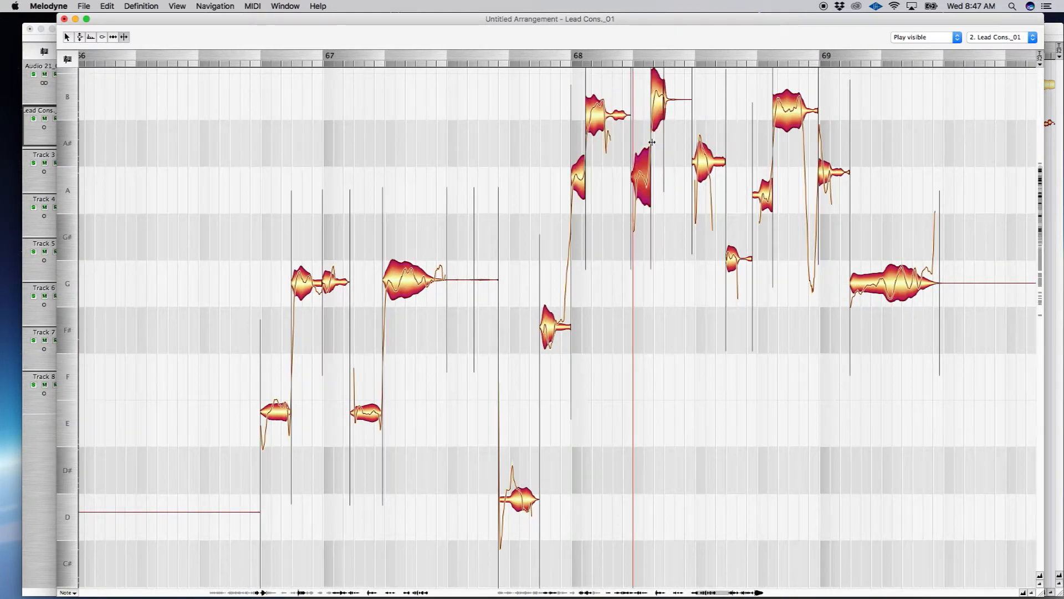
Step: Split the long F# note at the start of bar 71 into three notes following its pitch curve
scroll(607, 265, right, 5)
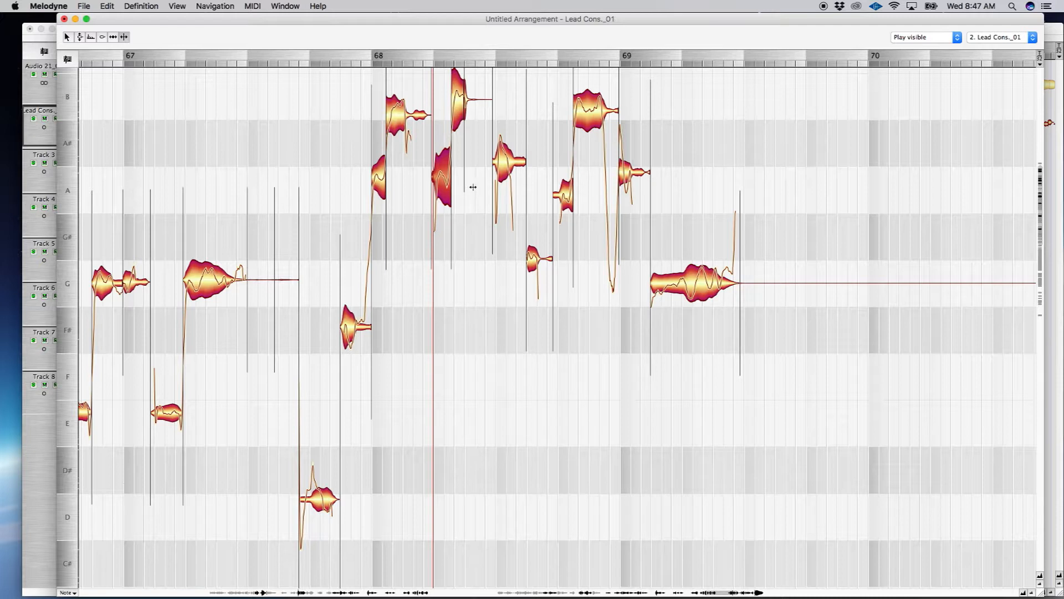
scroll(494, 284, right, 15)
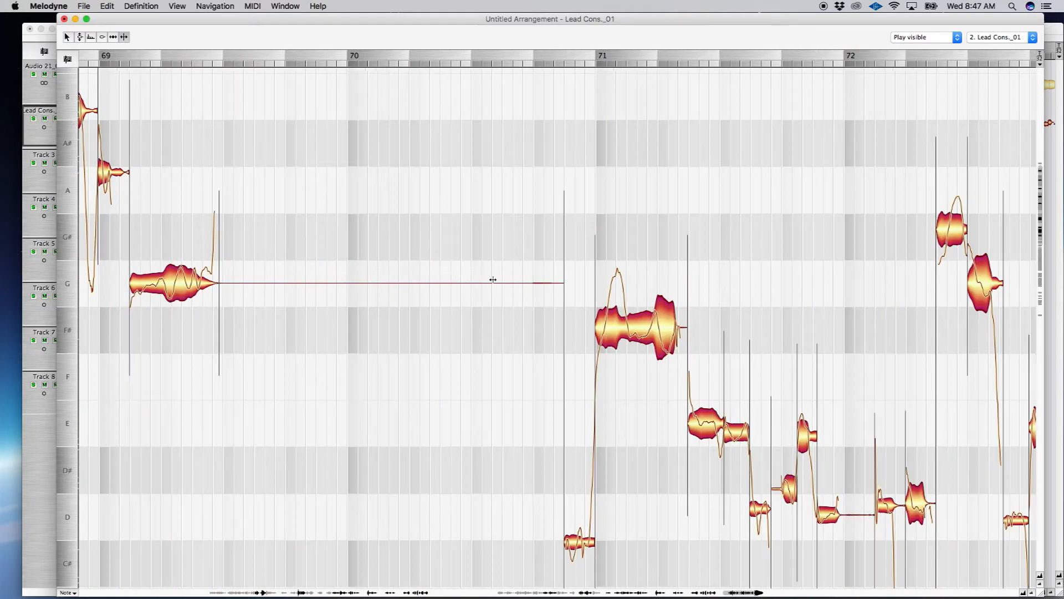
scroll(468, 334, down, 3)
scroll(471, 349, right, 5)
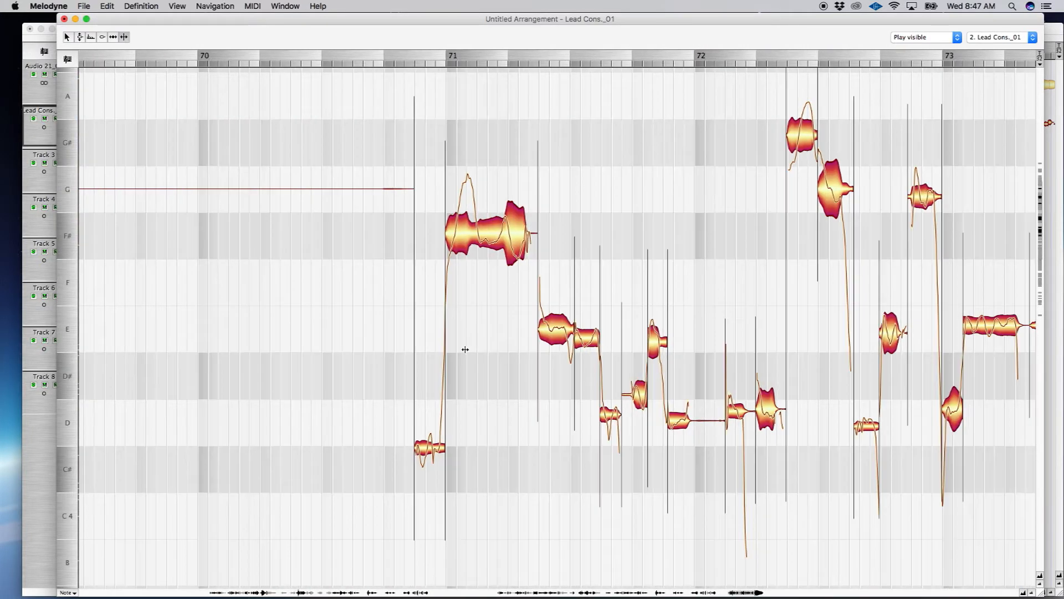
double_click(442, 230)
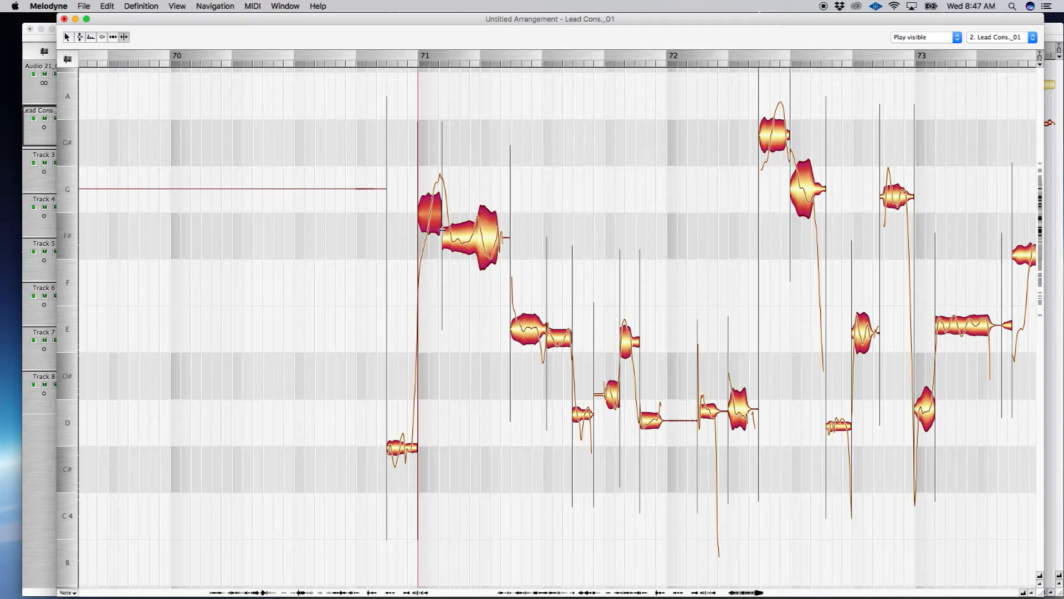
double_click(478, 230)
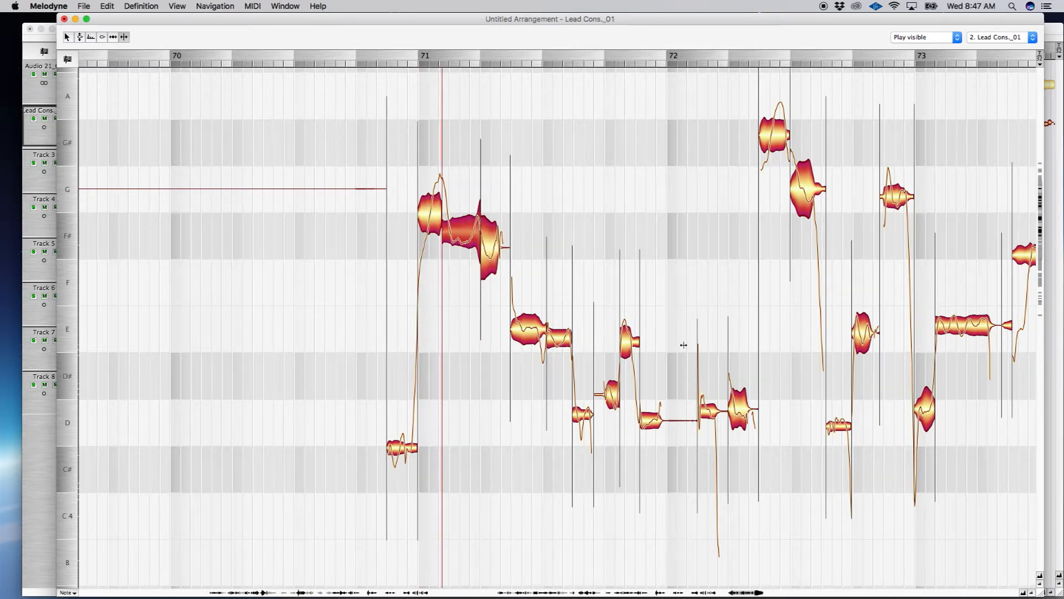
Step: Split the G# note near the middle of bar 72 and divide the A note just before bar 74 into four
scroll(687, 341, right, 5)
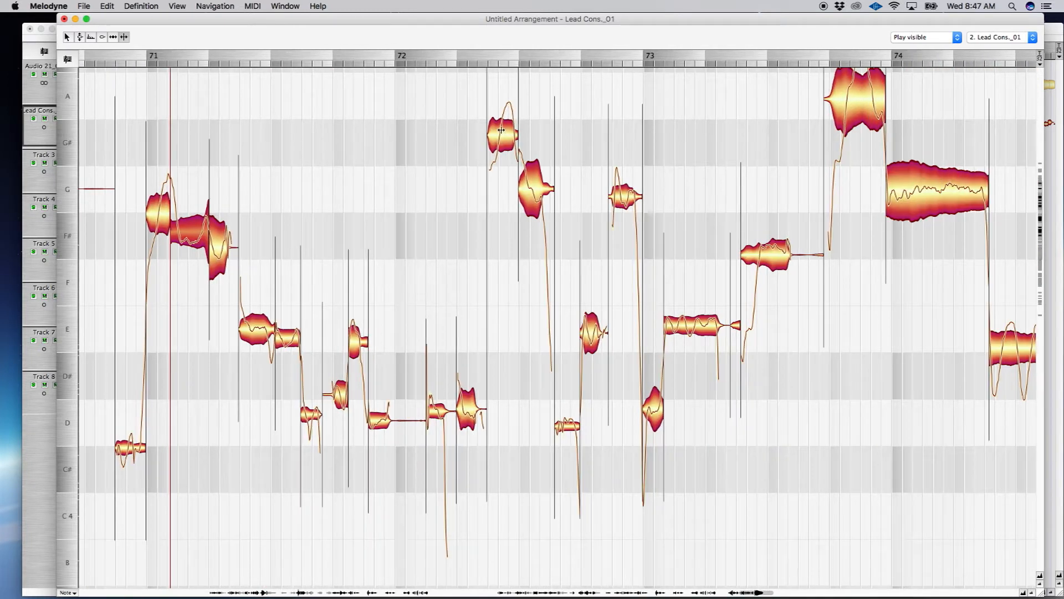
double_click(503, 131)
scroll(561, 353, right, 5)
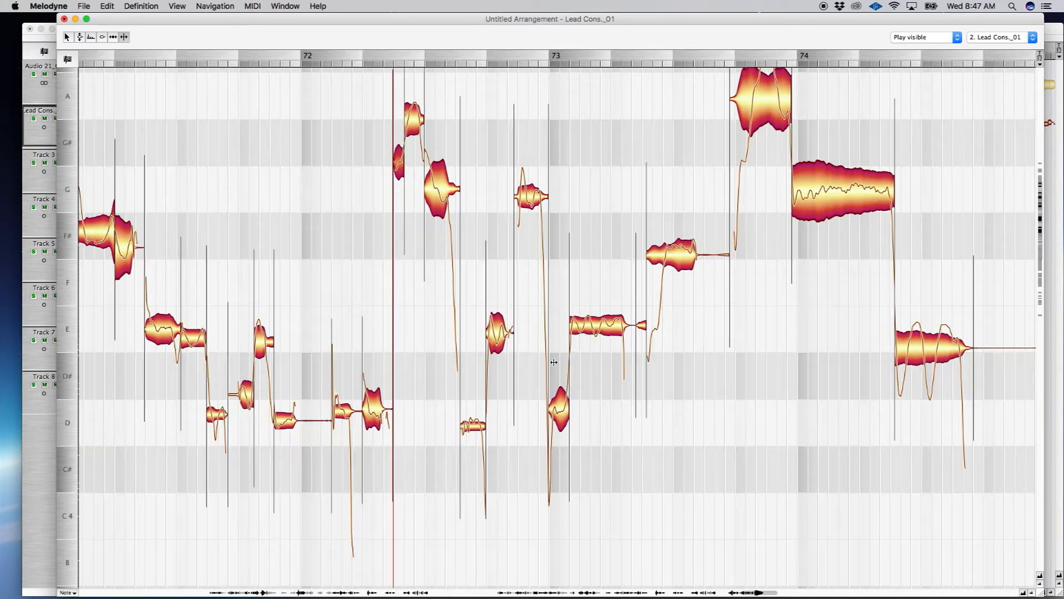
scroll(559, 332, up, 2)
double_click(566, 198)
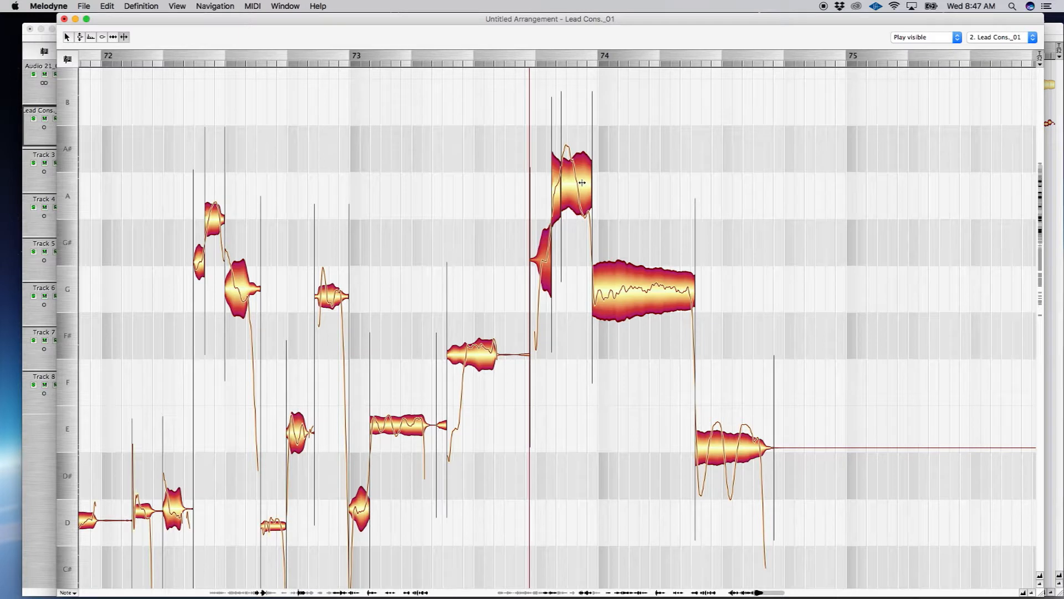
double_click(580, 183)
click(472, 317)
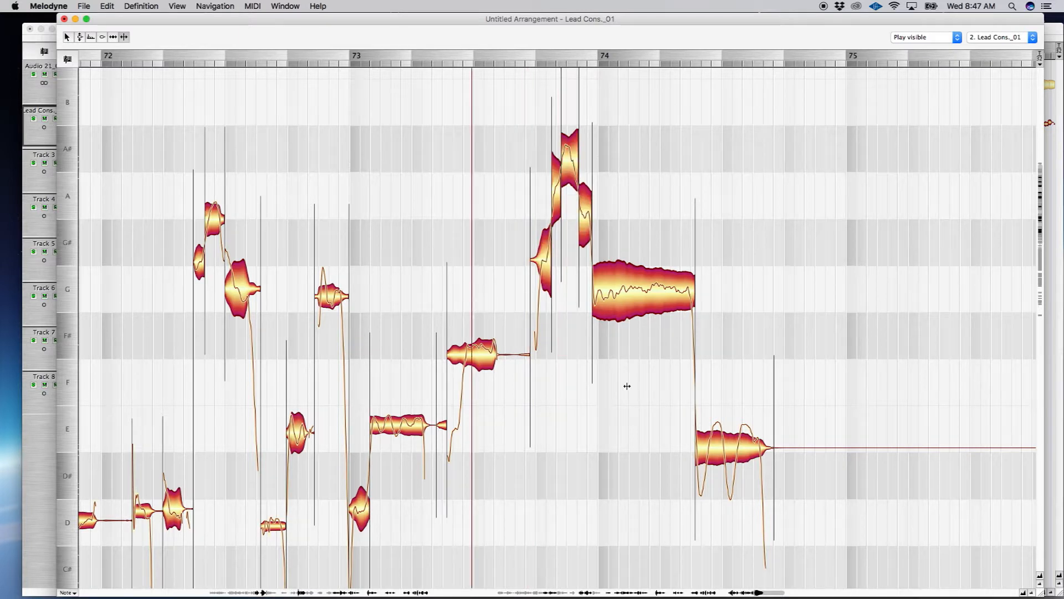
Step: Review the separated notes from the end of the vocal back to its first phrase at bar 13
scroll(626, 388, right, 4)
scroll(641, 394, right, 3)
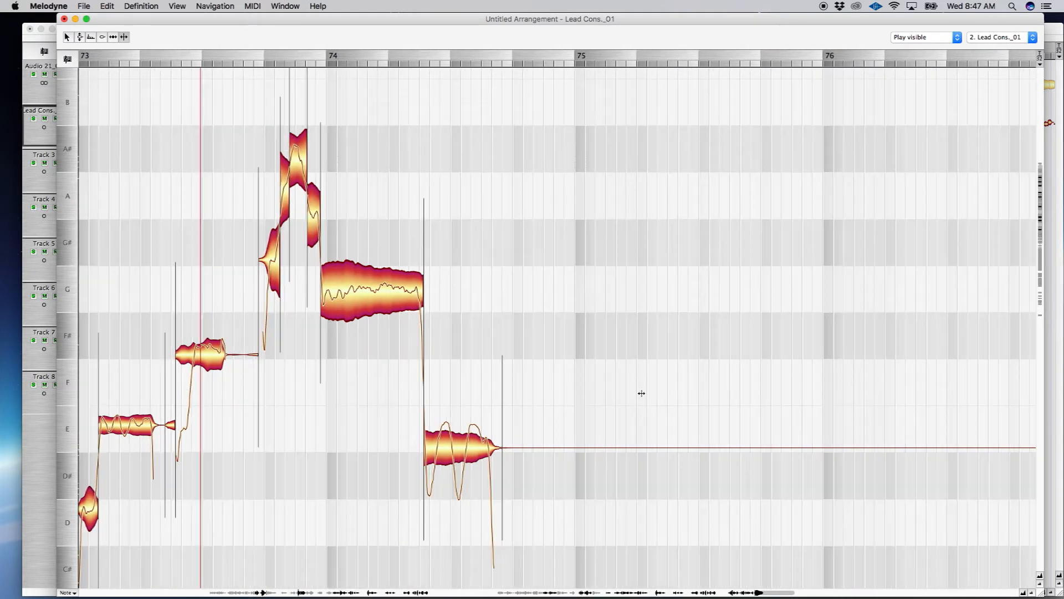
scroll(637, 388, left, 8)
scroll(634, 372, left, 20)
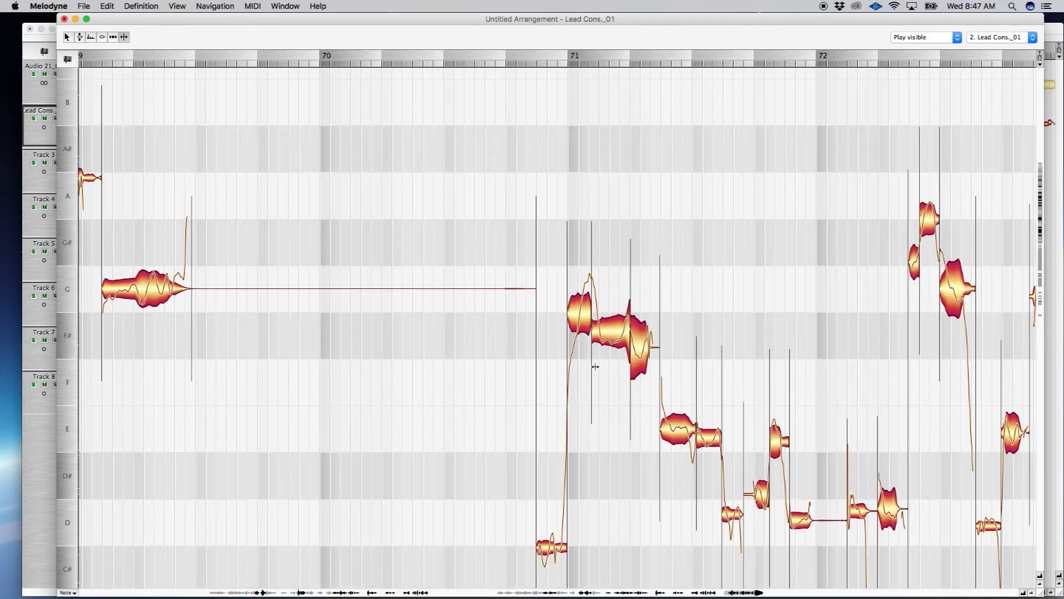
scroll(519, 271, left, 18)
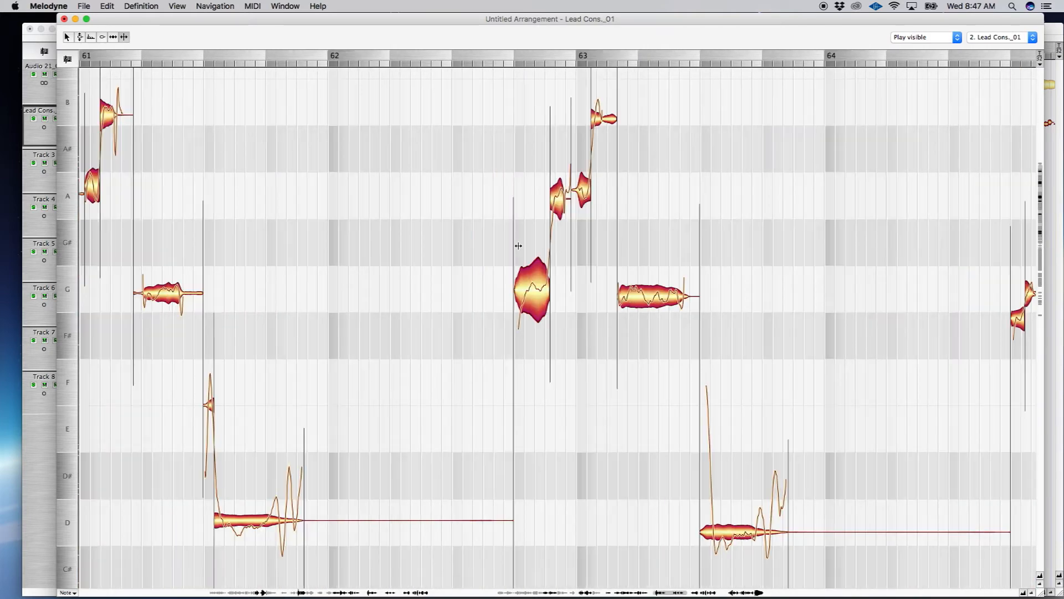
scroll(509, 160, left, 5)
scroll(333, 201, up, 1)
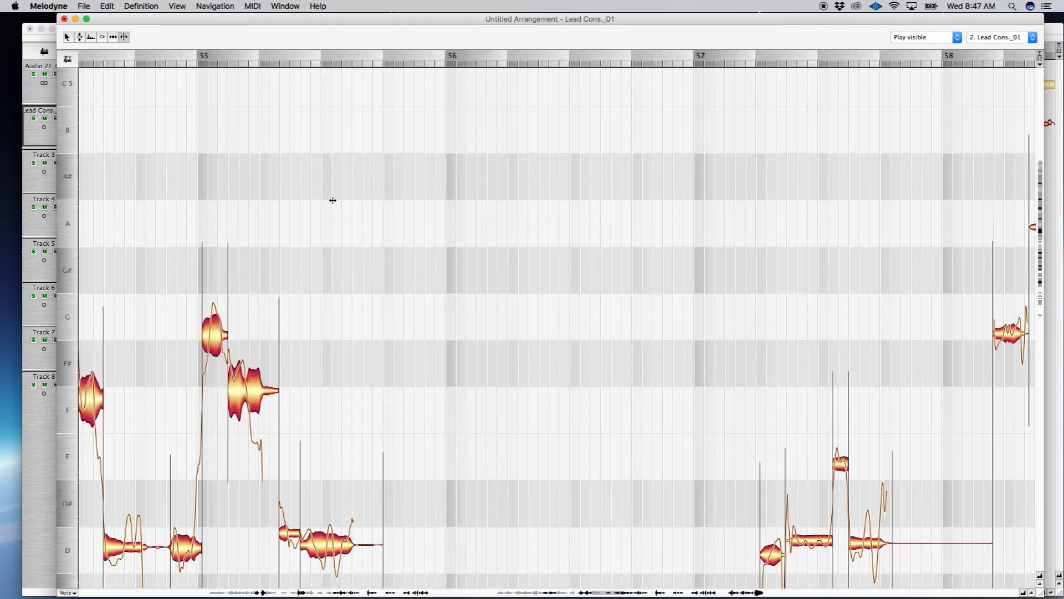
click(220, 593)
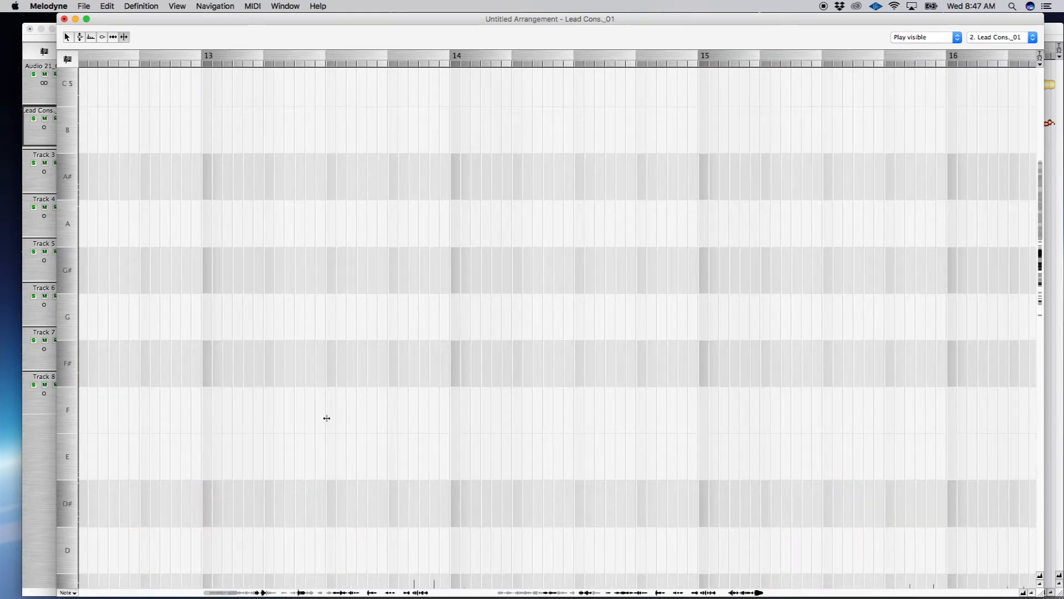
scroll(355, 409, down, 2)
scroll(348, 414, down, 10)
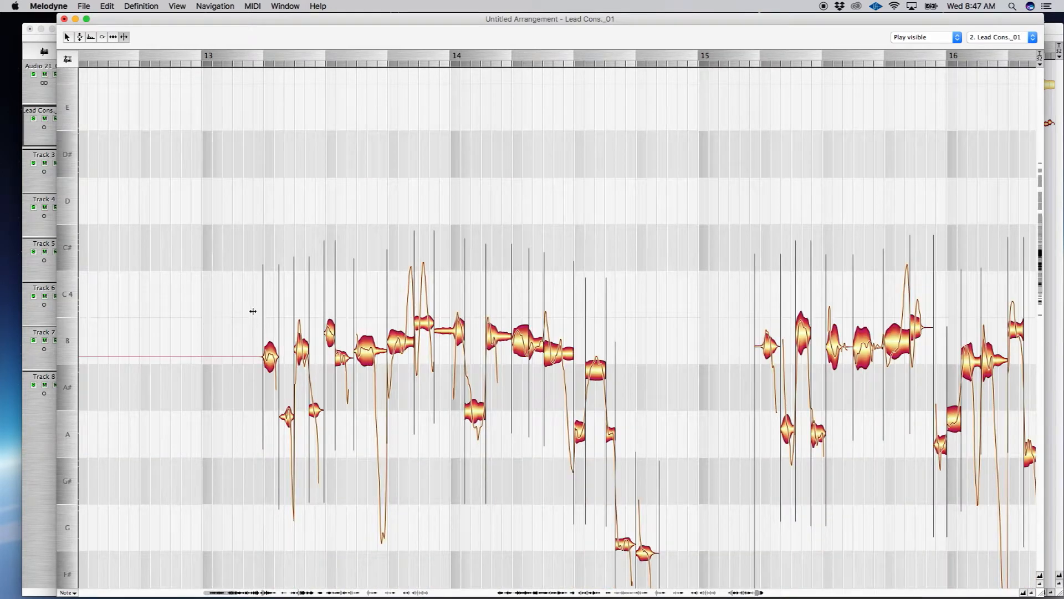
Step: Switch to the Main tool and place the playback position early in bar 13, before the first note
click(253, 311)
right_click(220, 290)
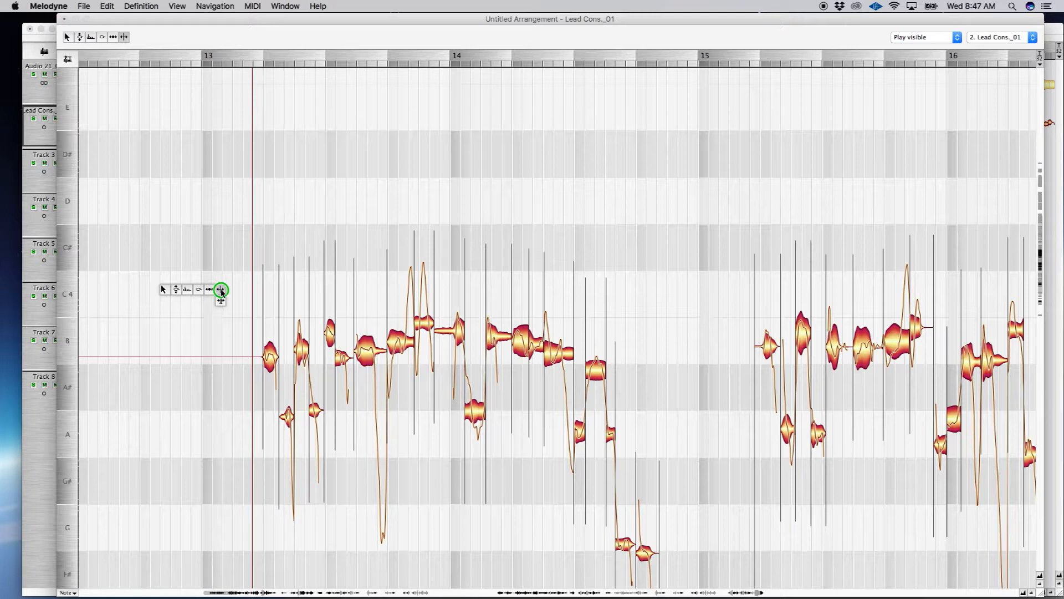
click(164, 290)
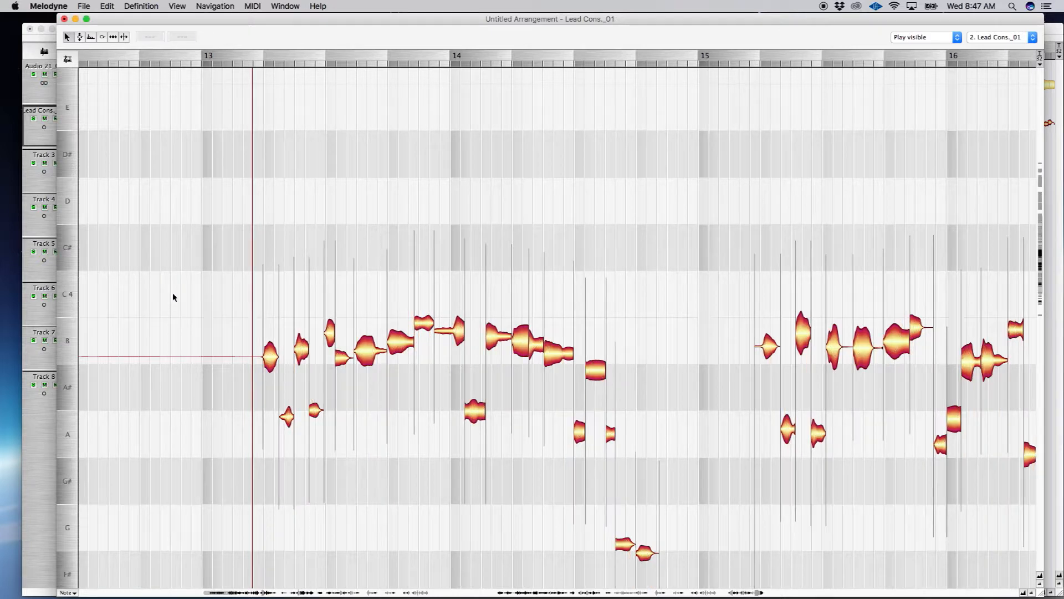
click(225, 285)
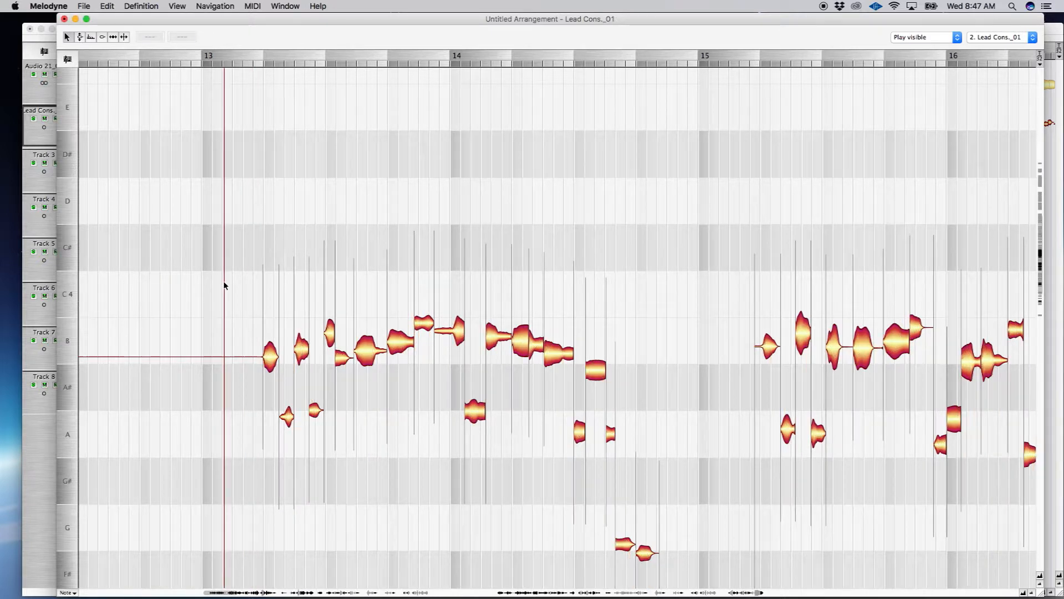
Step: Apply Correct Pitch to the vocal's notes with pitch center and pitch drift both at 100 %
key(super+p)
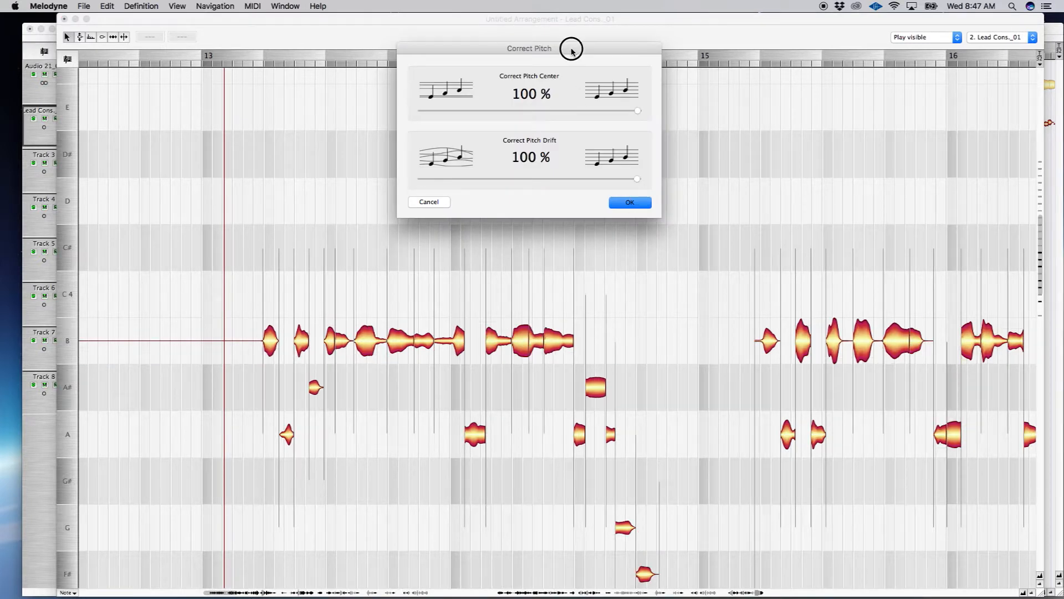
drag(571, 48, 527, 42)
click(530, 48)
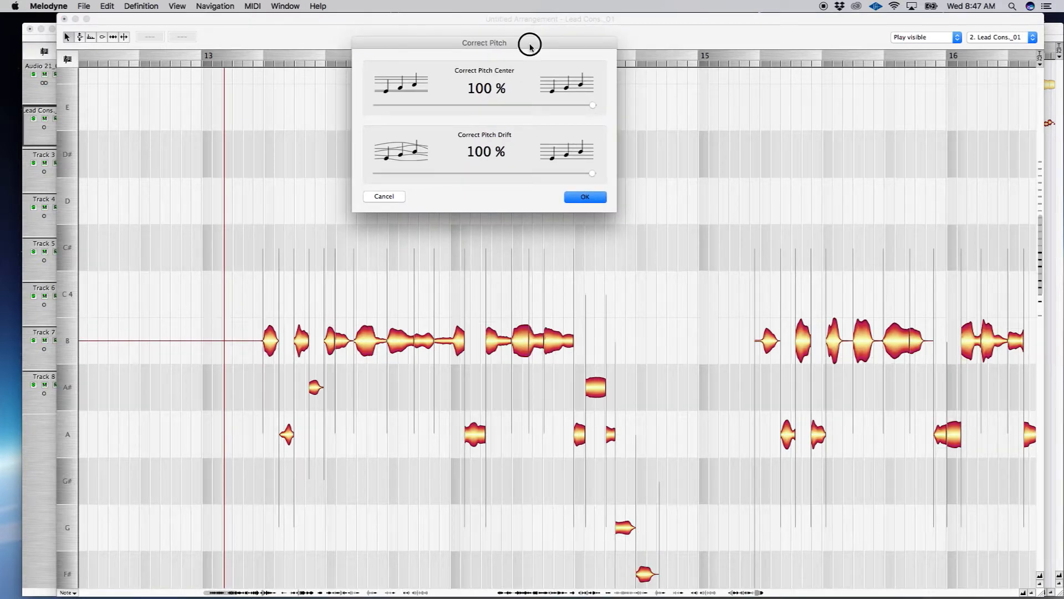
drag(530, 47, 530, 60)
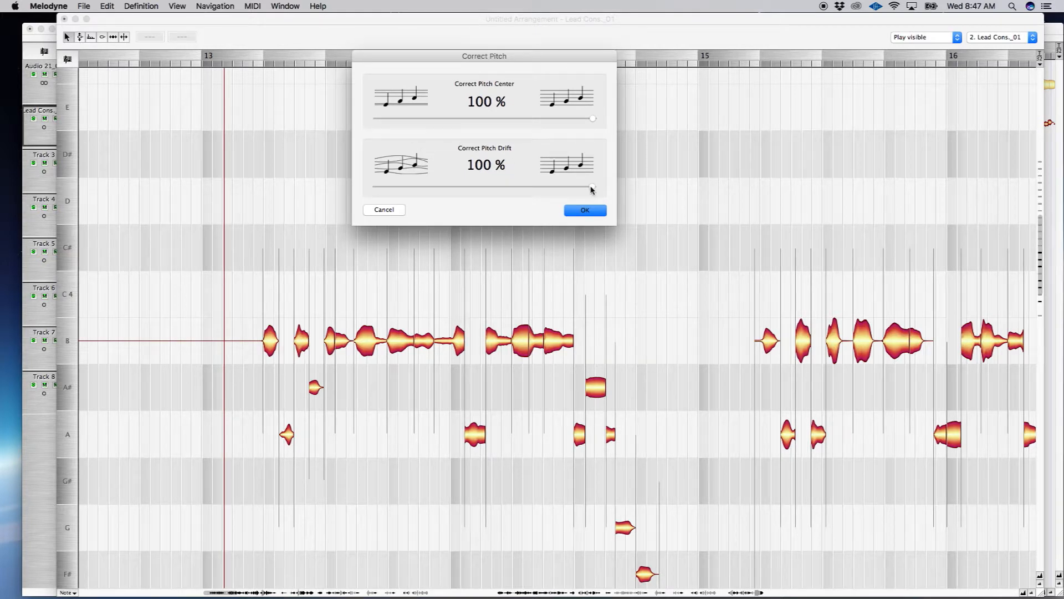
drag(592, 189, 582, 191)
click(585, 212)
Step: Audition the pitch-corrected phrase from just before the first note in bar 13
scroll(266, 285, down, 3)
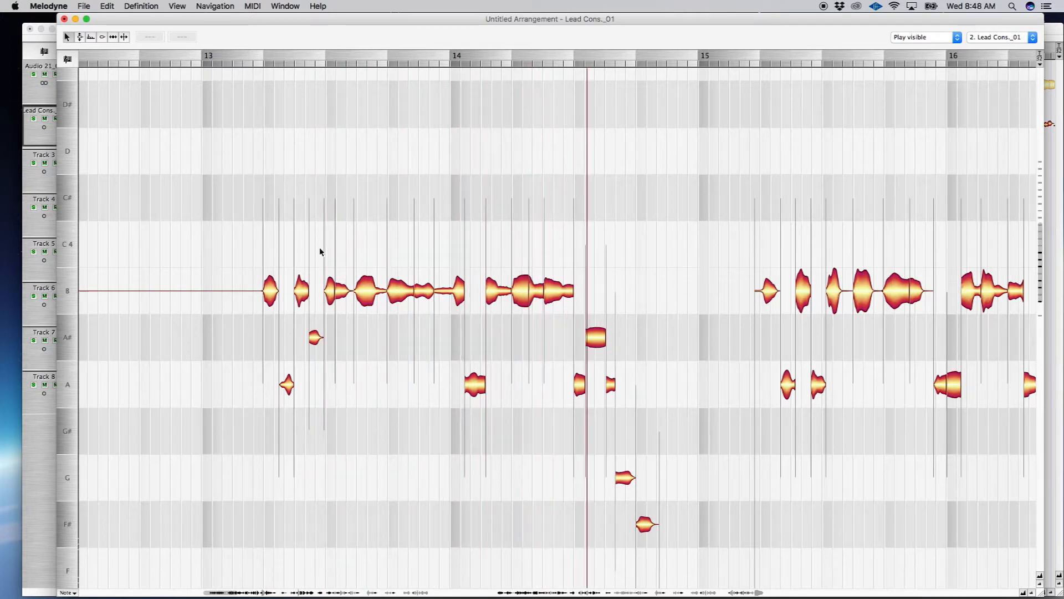
click(256, 245)
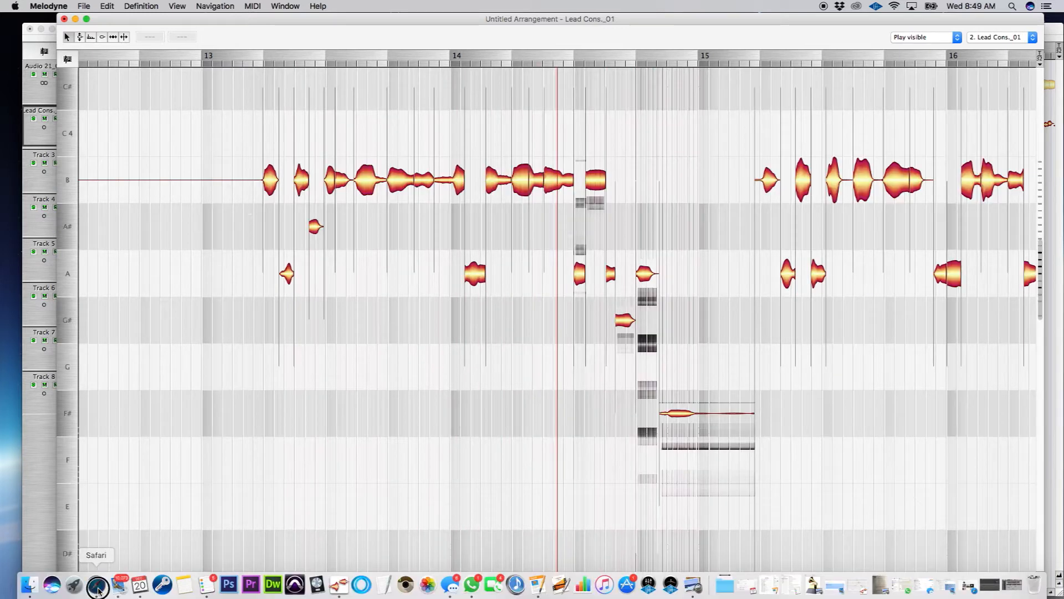
Step: Switch to Safari and highlight the profile's username on the open Instagram page
click(98, 585)
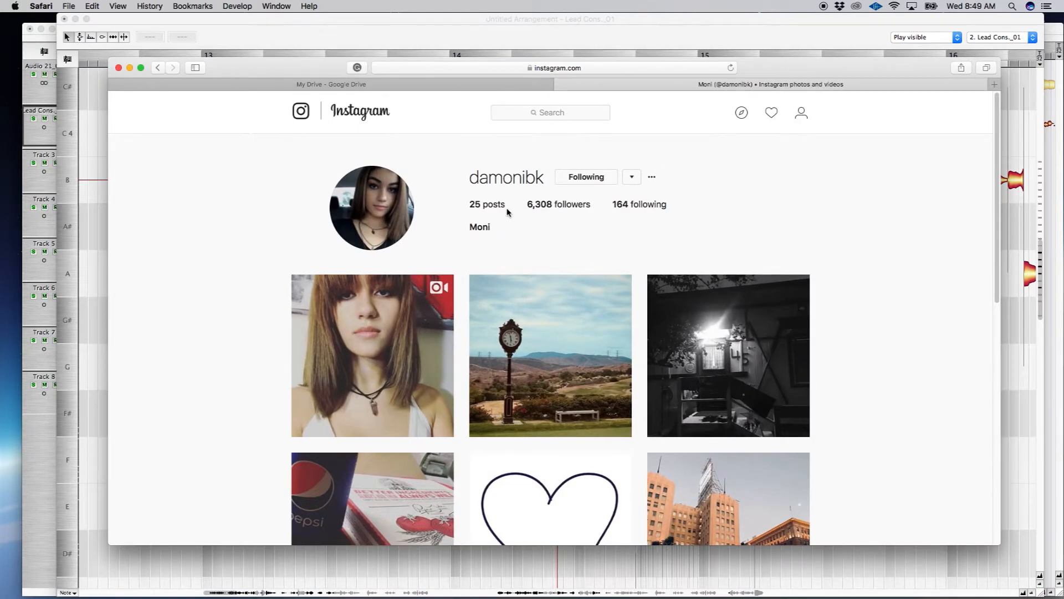
drag(471, 178, 542, 175)
click(554, 113)
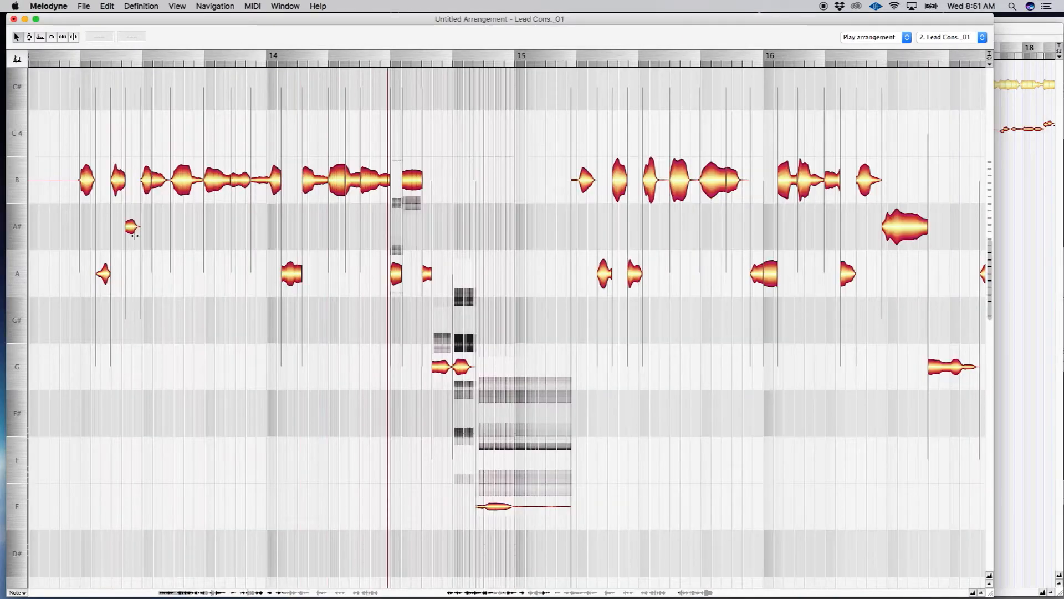
Step: Play the arrangement from just before the first note of bar 13 and again from within bar 14
double_click(74, 224)
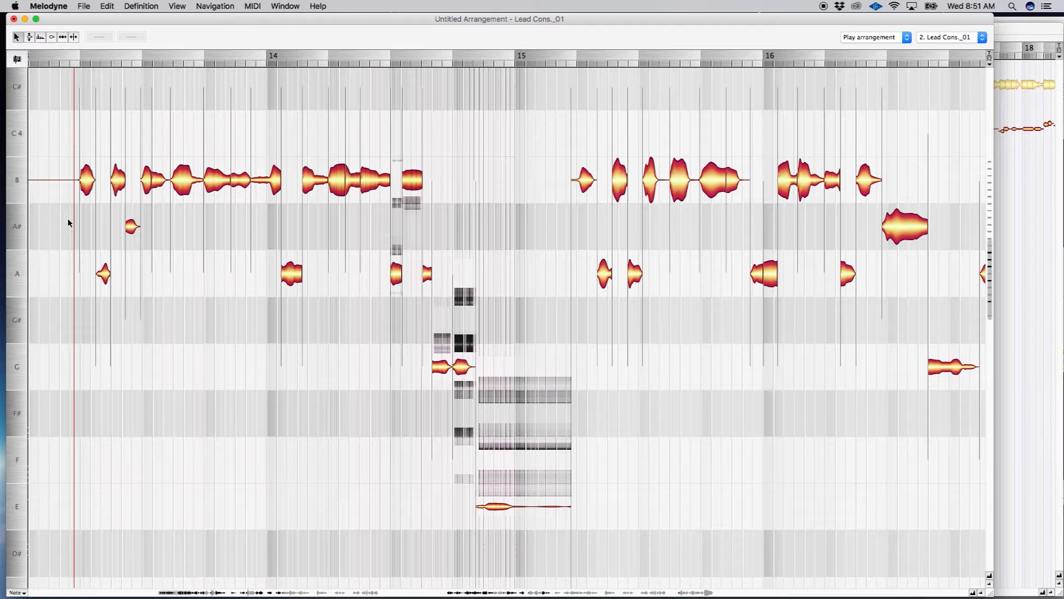
double_click(72, 227)
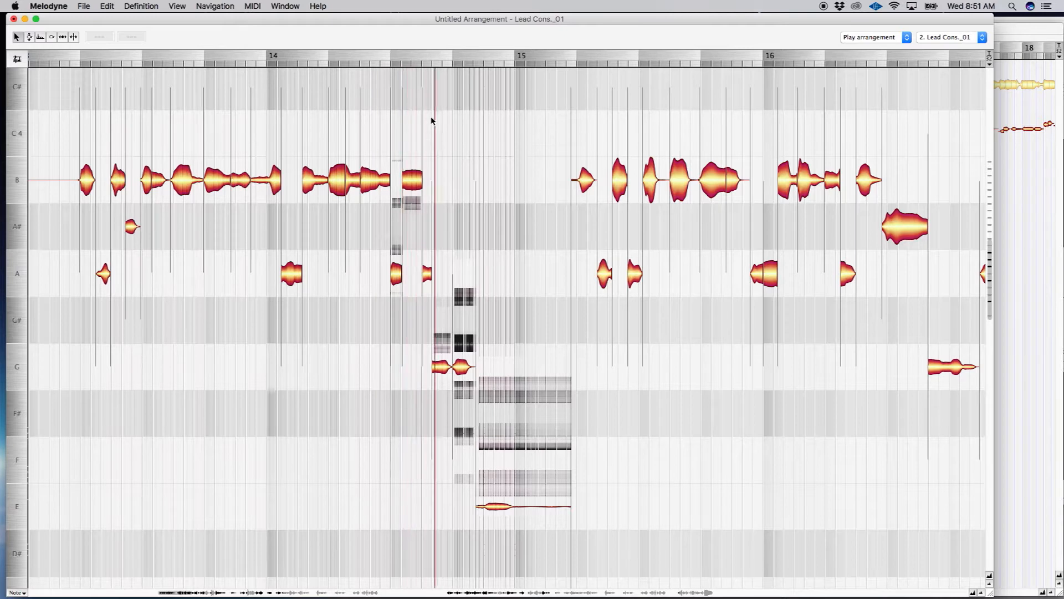
double_click(345, 314)
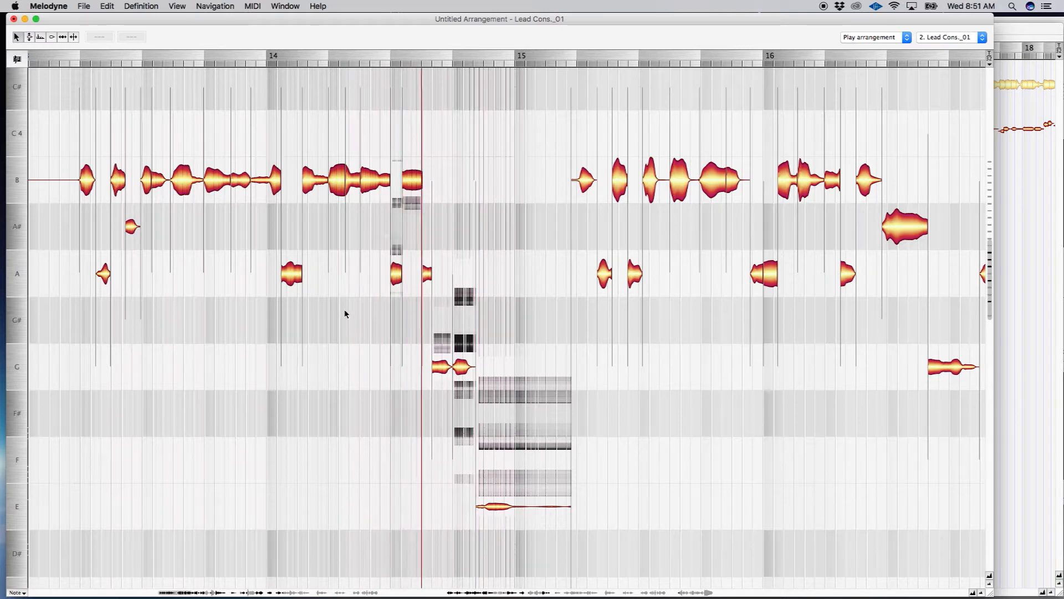
Step: Try raising the first G note near the end of bar 14 to A while auditioning the phrase, and undo the move
double_click(347, 305)
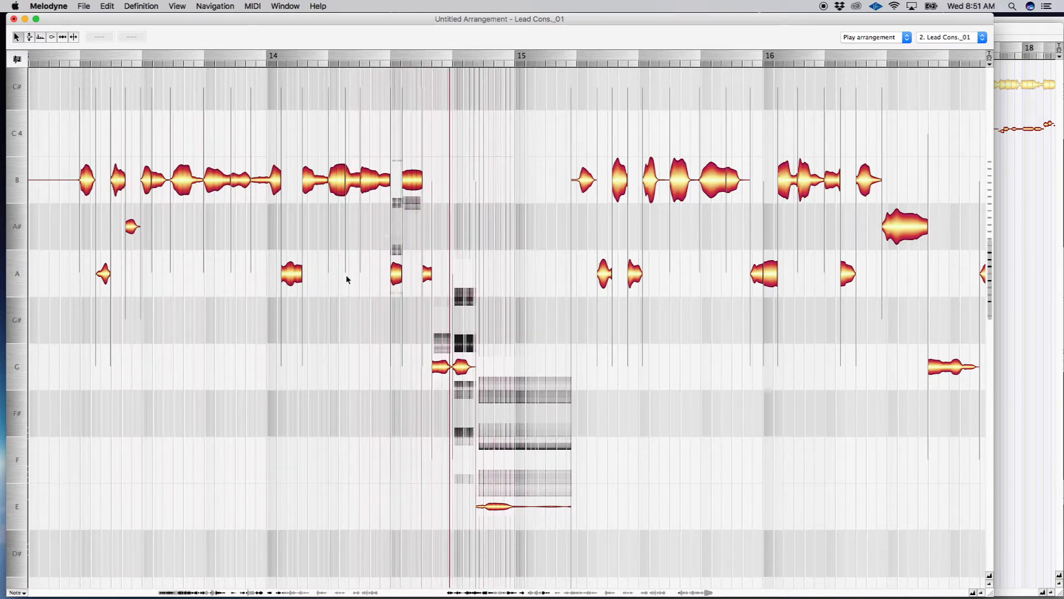
double_click(340, 336)
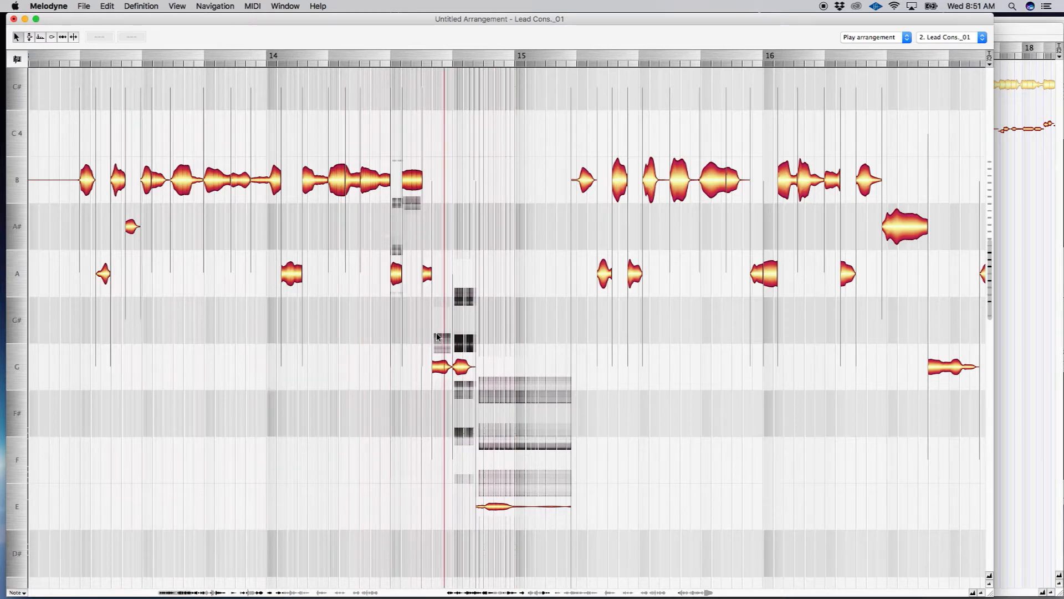
drag(442, 366, 442, 274)
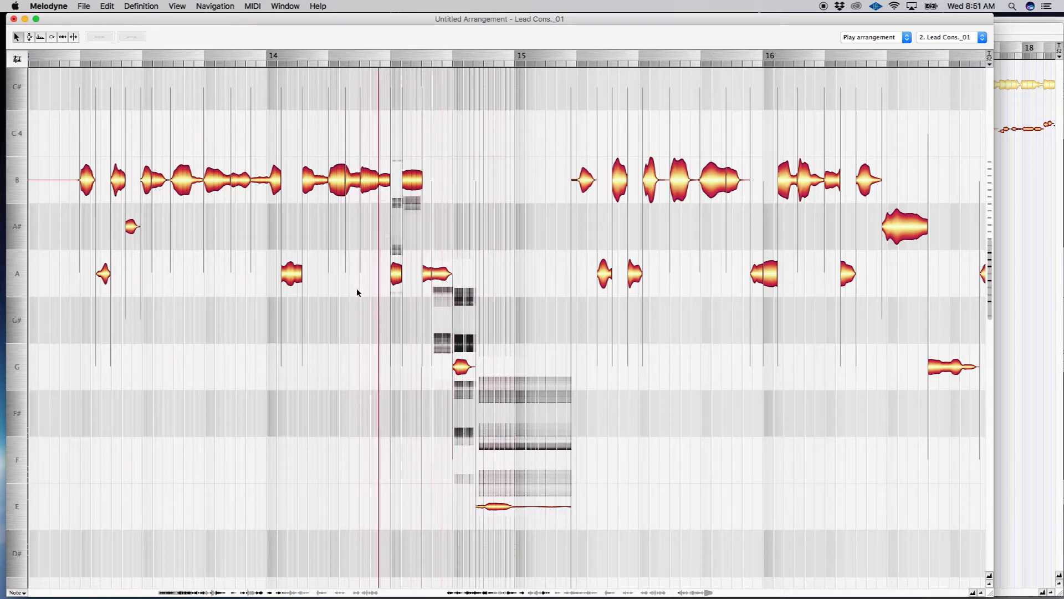
key(super+z)
Step: Play the phrase from within bar 14 and again from just before bar 13's first note, displaying the notes' pitch curves
double_click(339, 344)
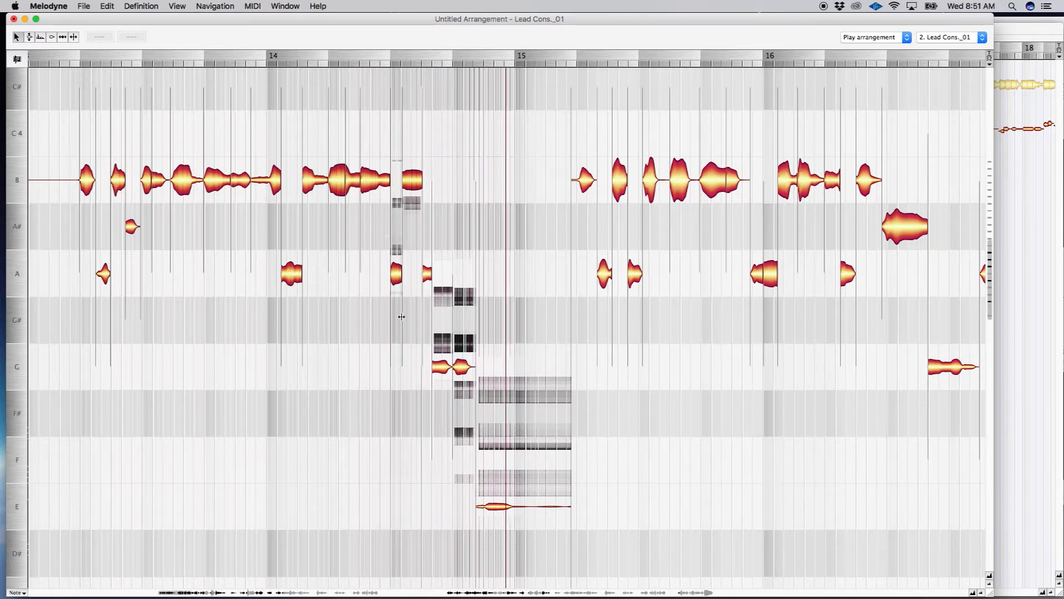
double_click(71, 238)
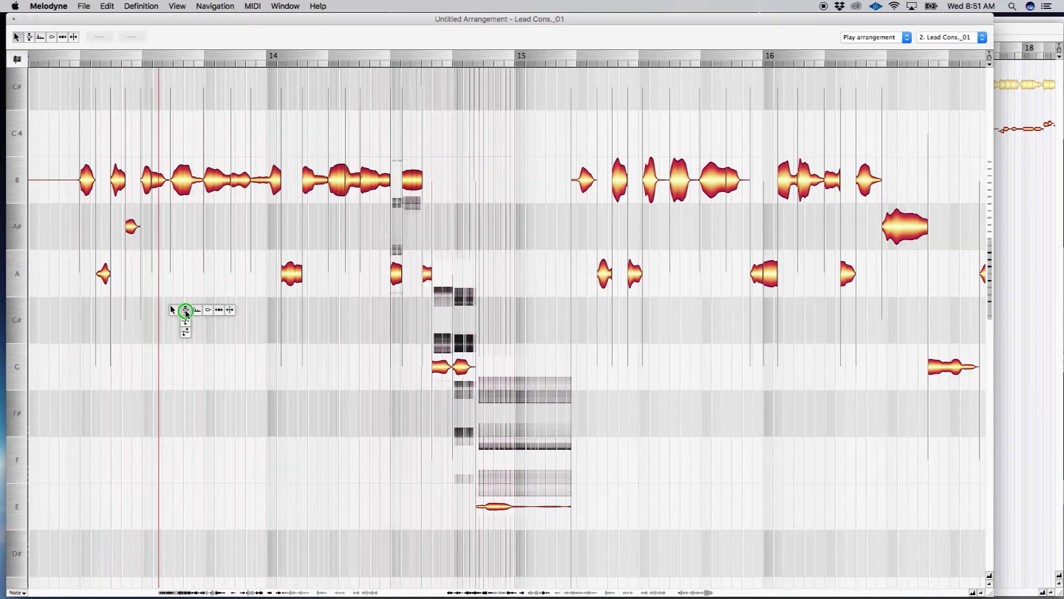
key(F2)
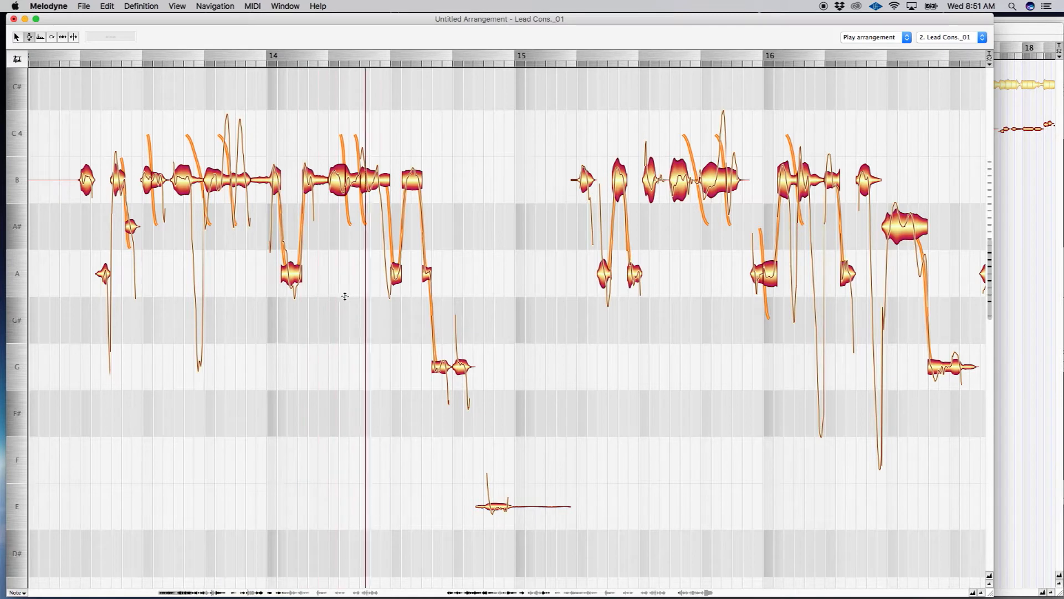
Step: Raise the amplitude of the E note leading into bar 15 by about 1.5 dB and audition the phrase
click(302, 316)
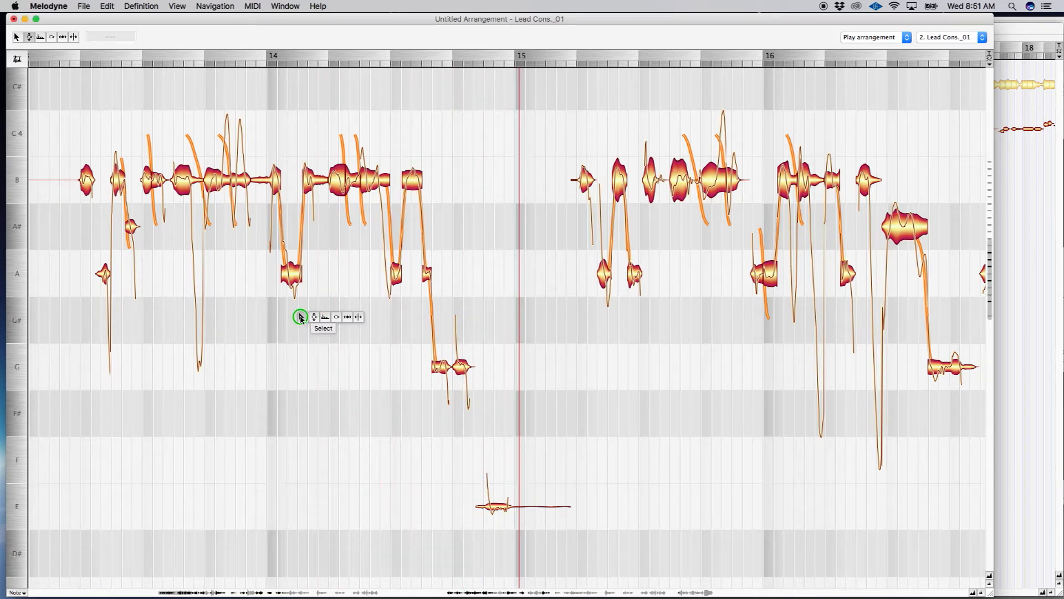
click(488, 428)
click(510, 428)
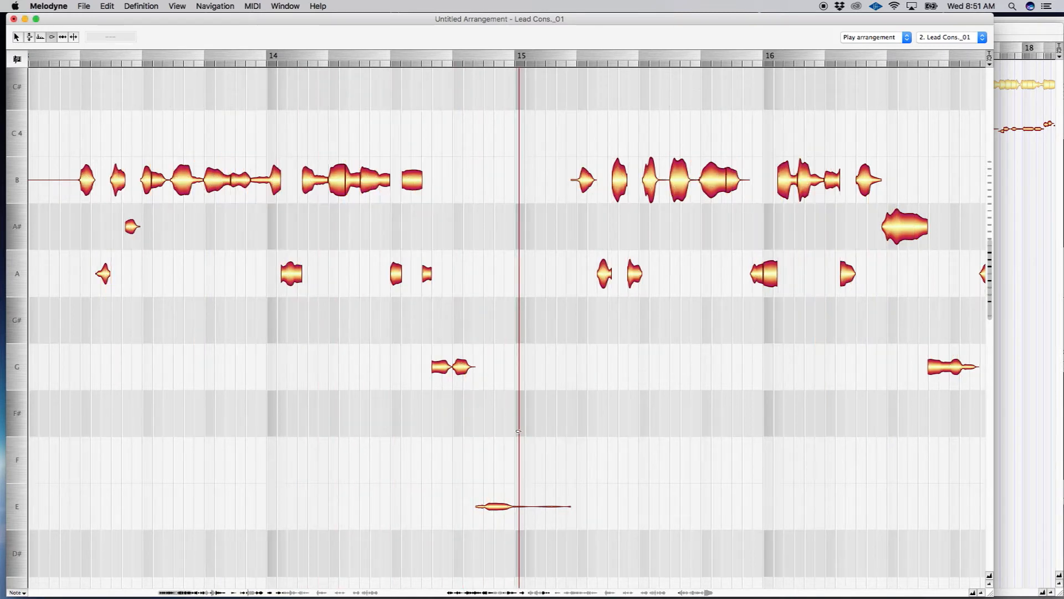
drag(499, 505, 499, 499)
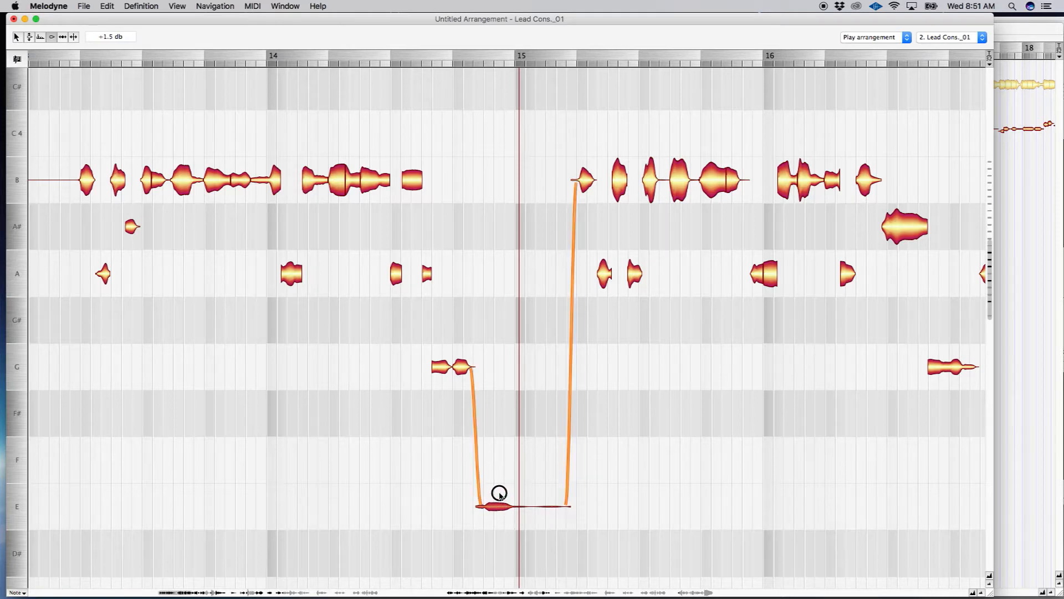
double_click(371, 440)
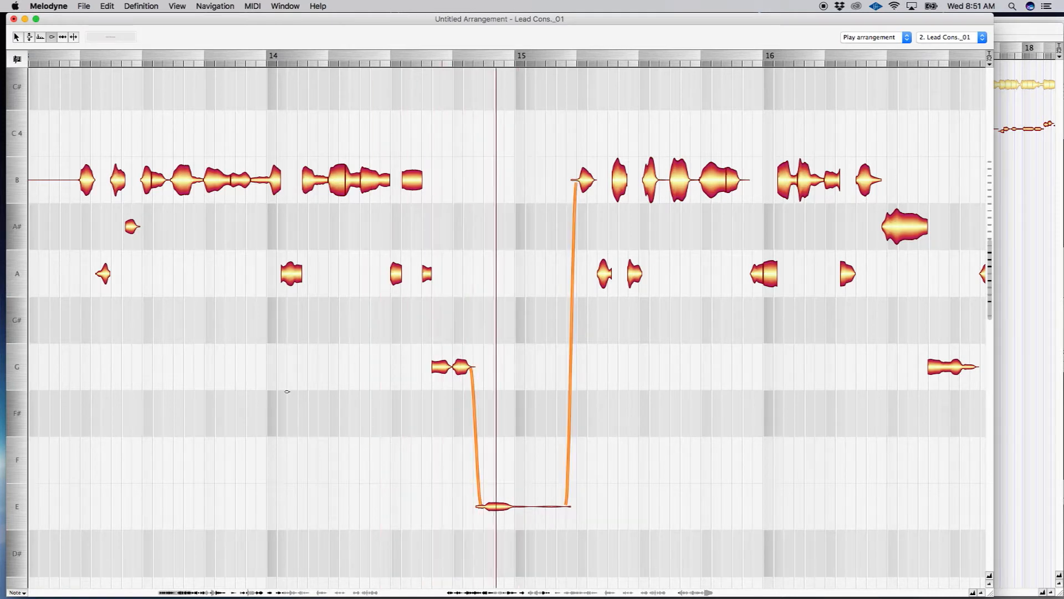
double_click(66, 240)
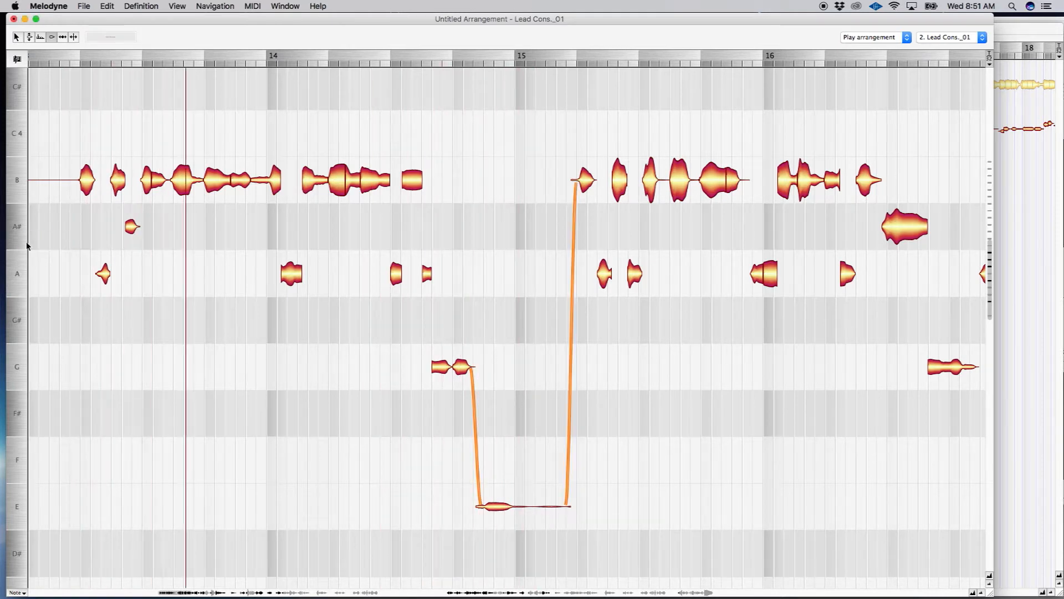
key(F1)
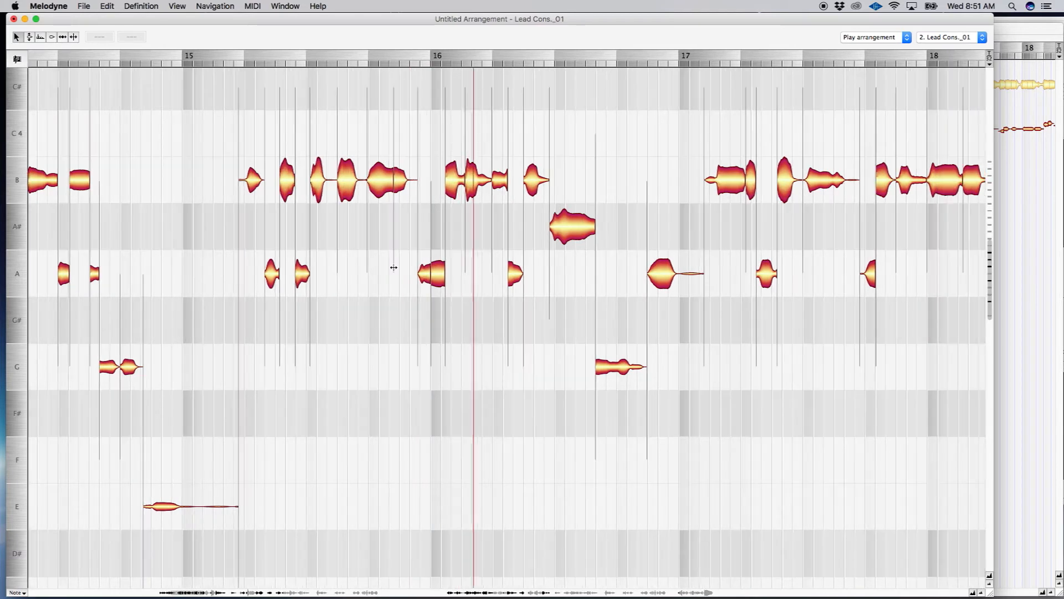
Step: Try raising the long A# note in bar 16 to B, play the phrase from bar 15, and undo the move
drag(485, 233, 486, 187)
key(space)
click(149, 214)
key(space)
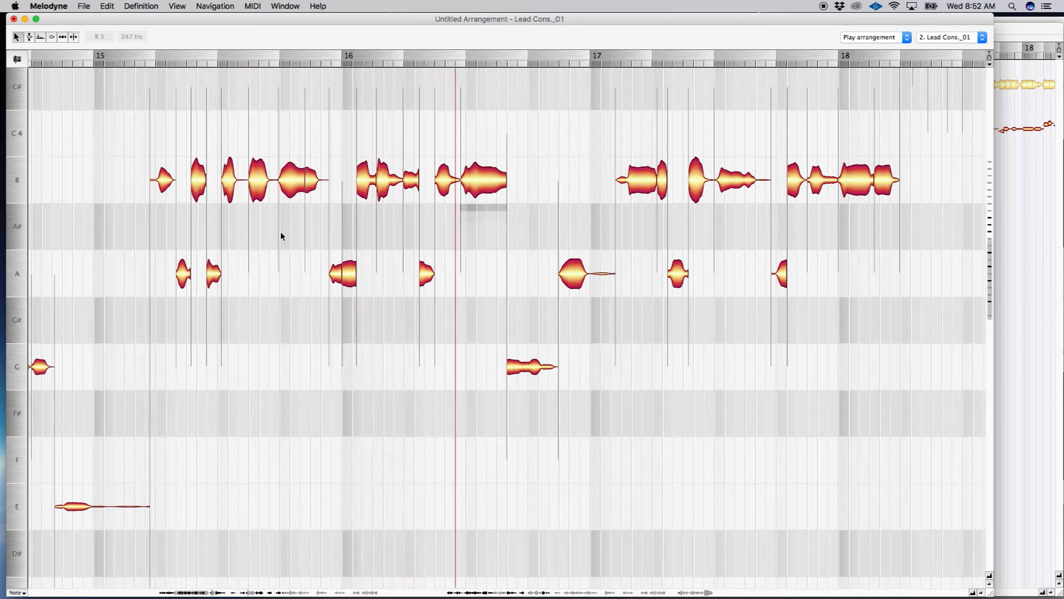
key(super+z)
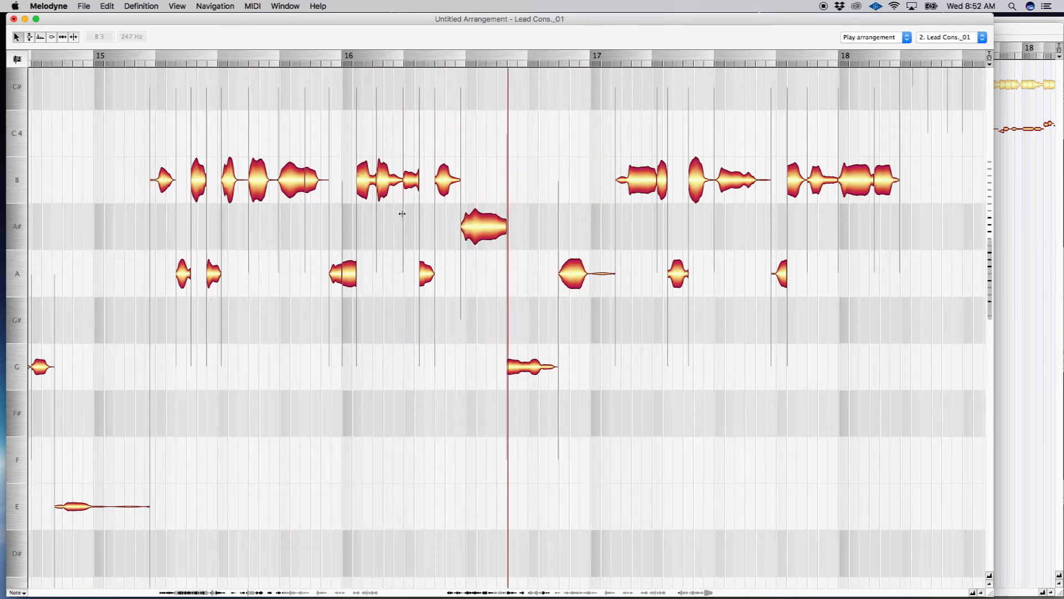
Step: Audition the bar 16 A# note by itself, and try it once more at B before undoing the move
click(484, 226)
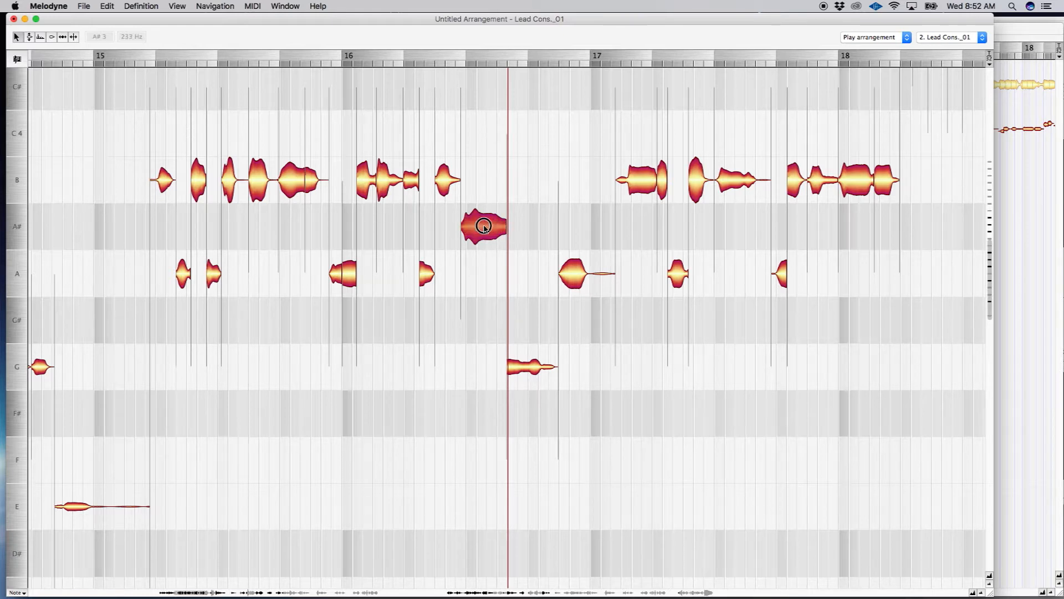
click(484, 226)
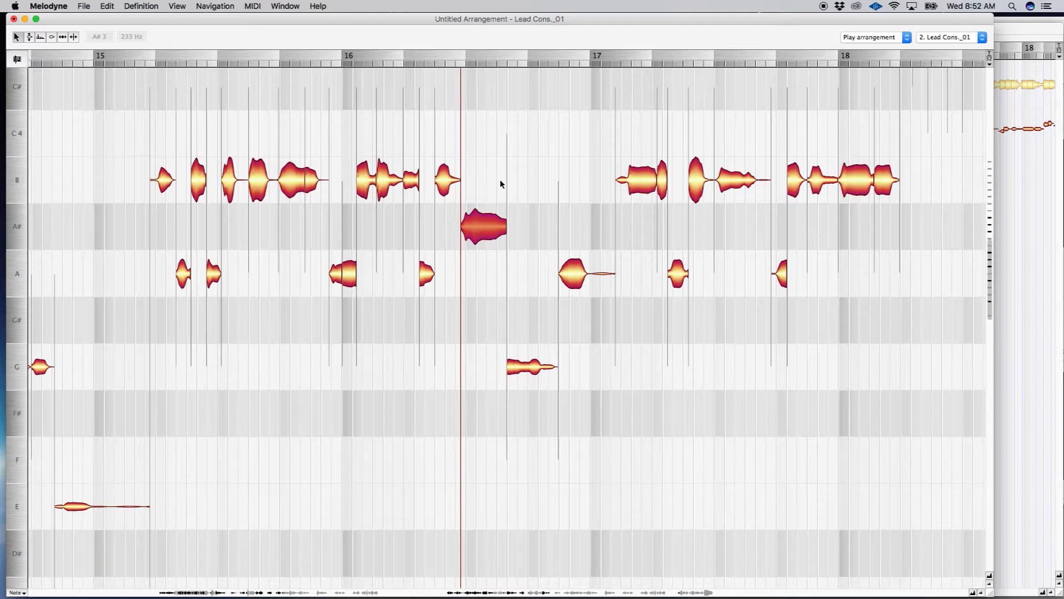
drag(482, 228, 483, 181)
double_click(133, 173)
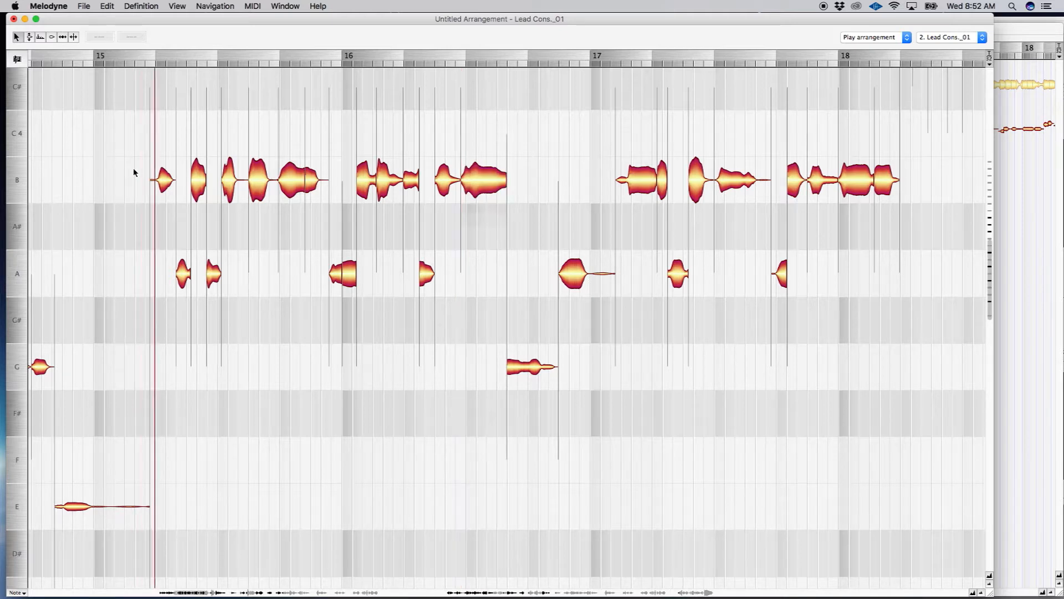
key(super+z)
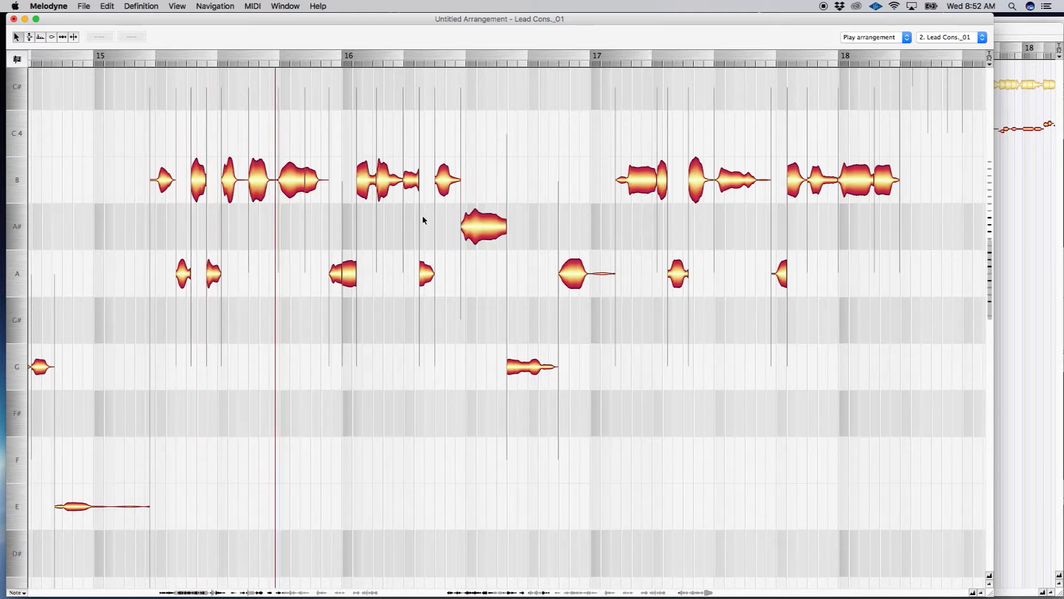
Step: Check the pitch curve of the long A# note in bar 16 and raise the note to B, auditioning the phrase from bar 15
right_click(441, 215)
click(451, 225)
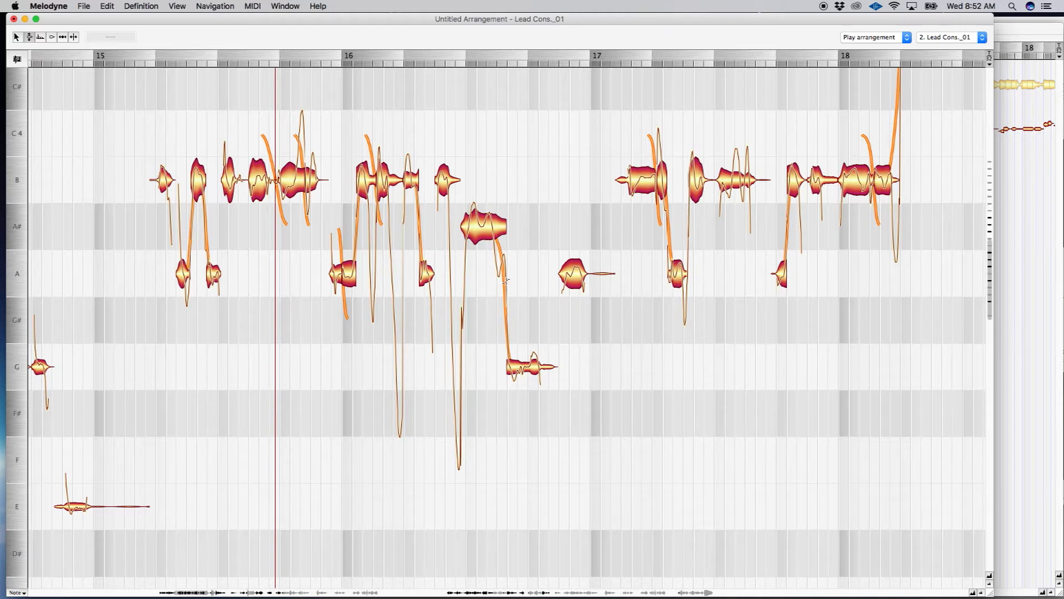
right_click(504, 174)
click(490, 178)
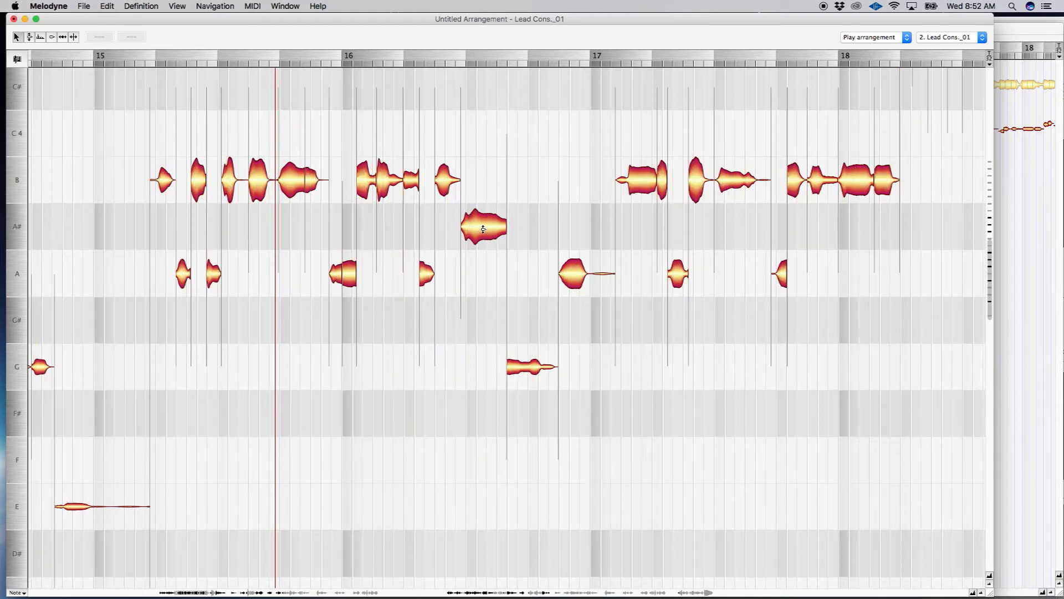
drag(483, 229, 484, 180)
click(146, 212)
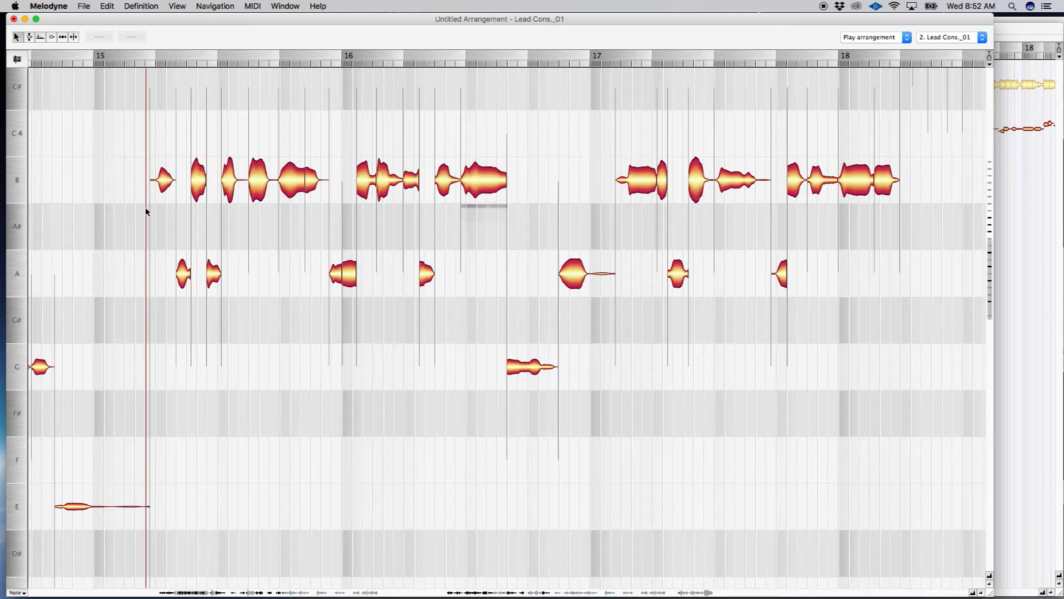
key(space)
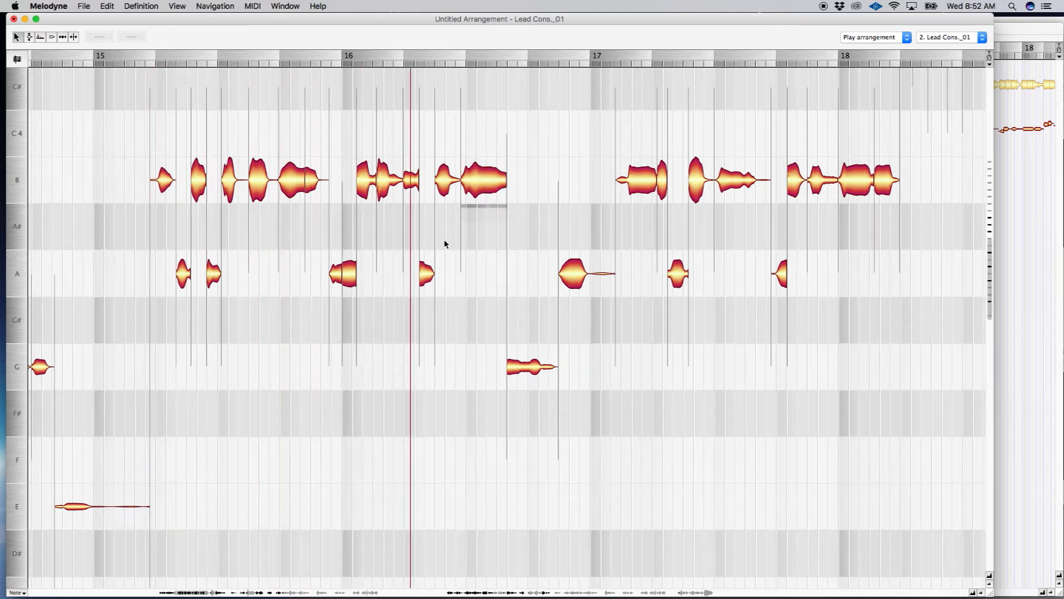
click(408, 211)
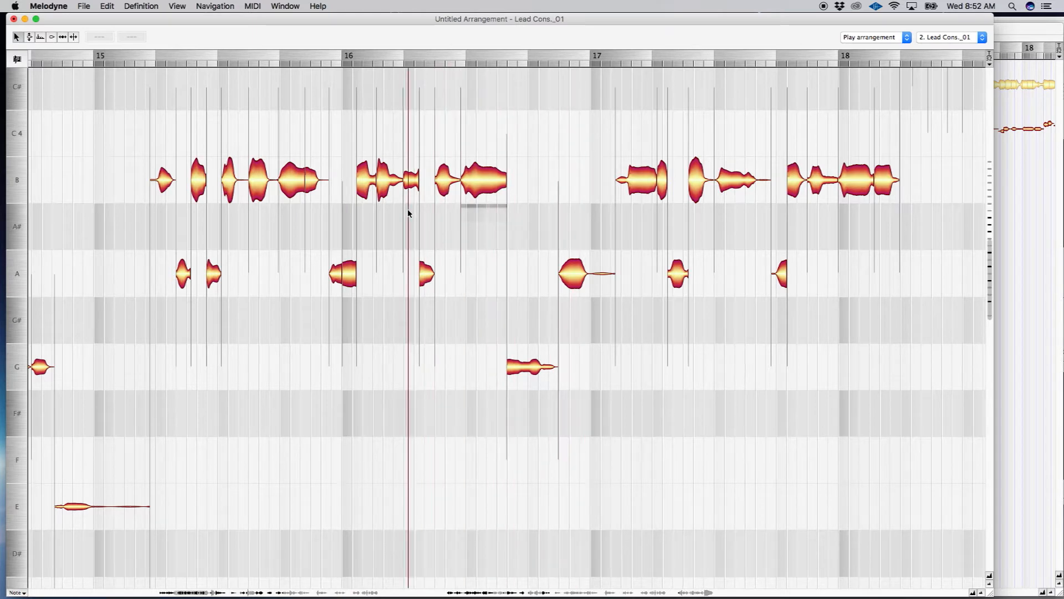
Step: Separate the tail end of the raised B note in bar 16 into its own note using Note Separation
right_click(490, 239)
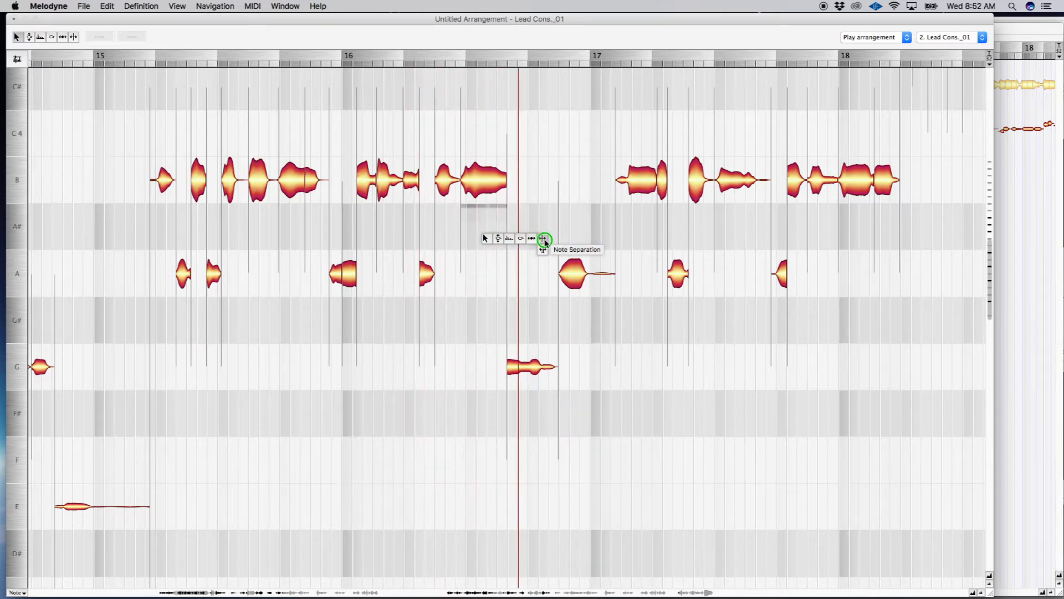
click(542, 238)
double_click(493, 178)
click(473, 233)
key(super+z)
right_click(450, 221)
click(390, 223)
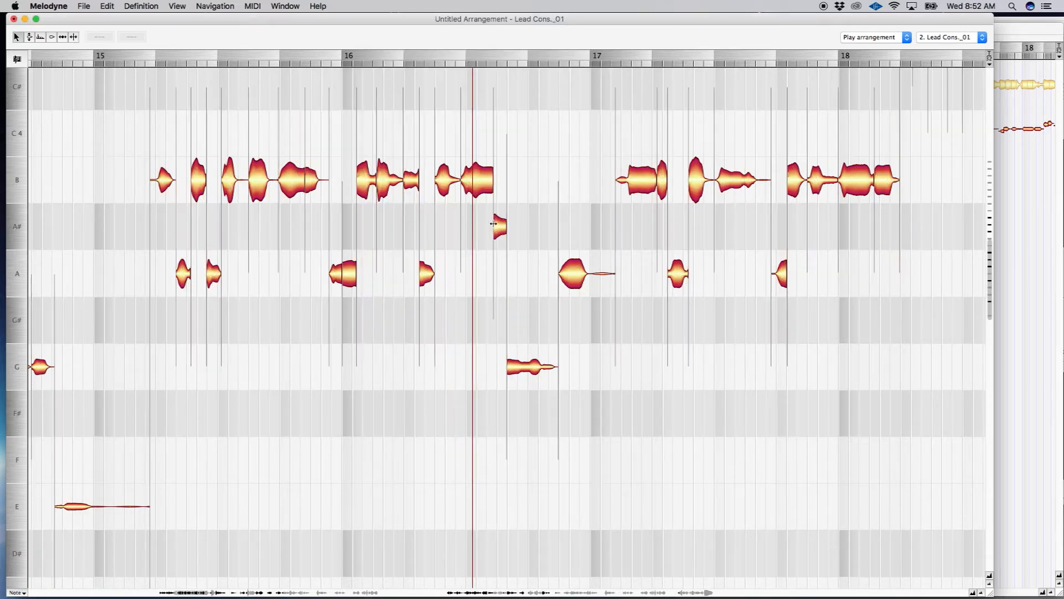
Step: Move the separated tail note in bar 16 down to A and play the phrase from the end of bar 15's opening rest
drag(500, 230, 495, 258)
double_click(138, 214)
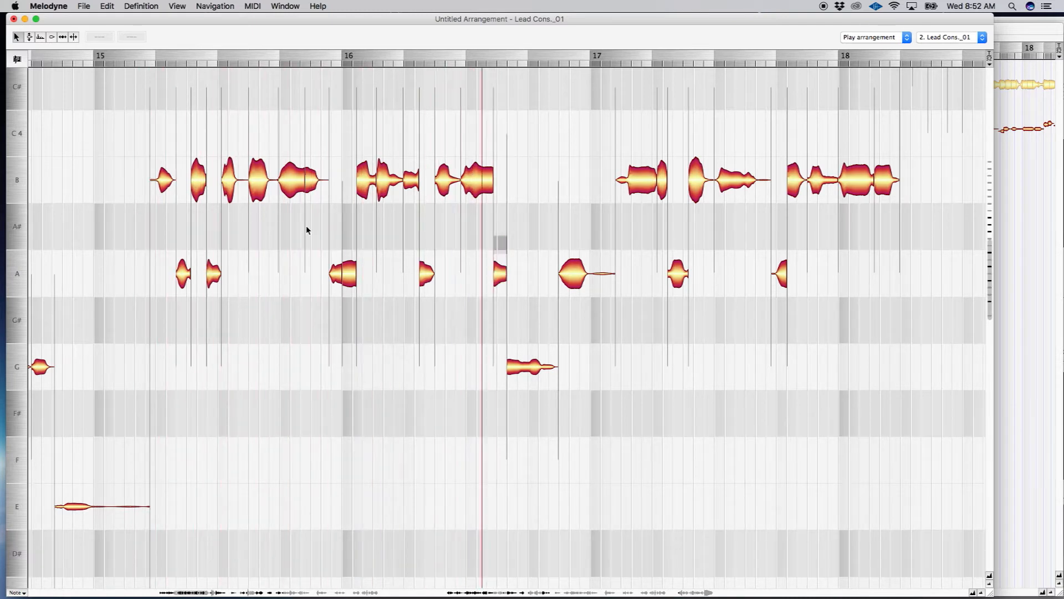
double_click(152, 218)
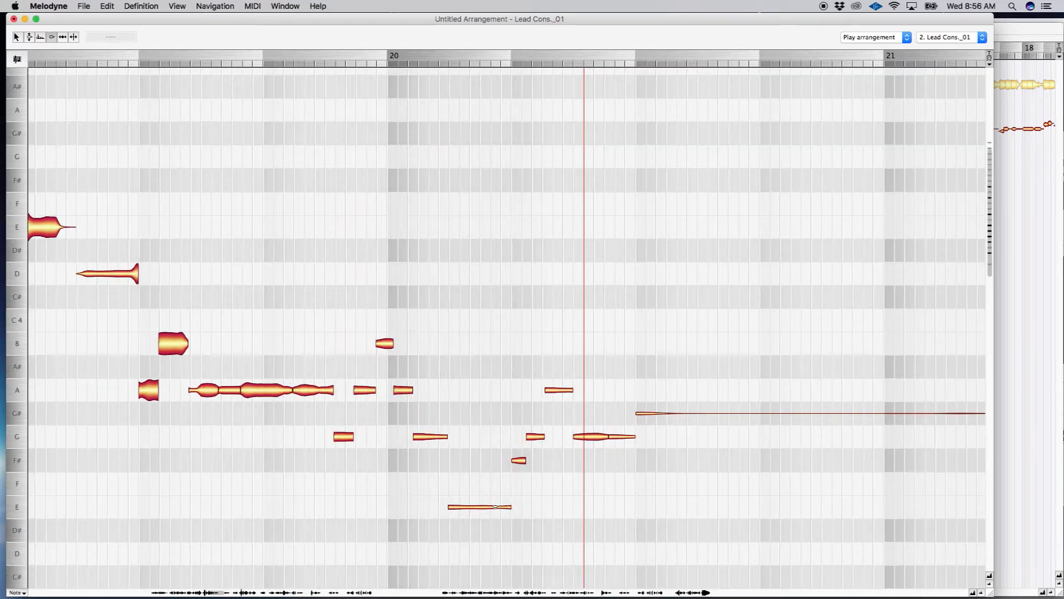
Step: Raise the amplitude of the long E note in bar 20 by about 1.7 dB and return to the Select tool
drag(488, 508, 487, 497)
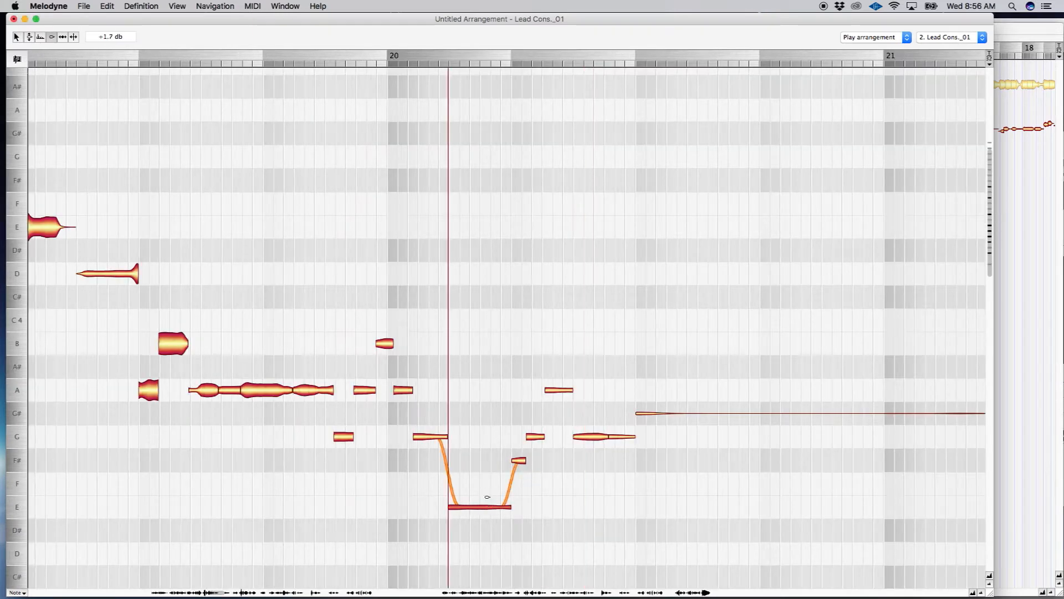
click(128, 336)
right_click(128, 336)
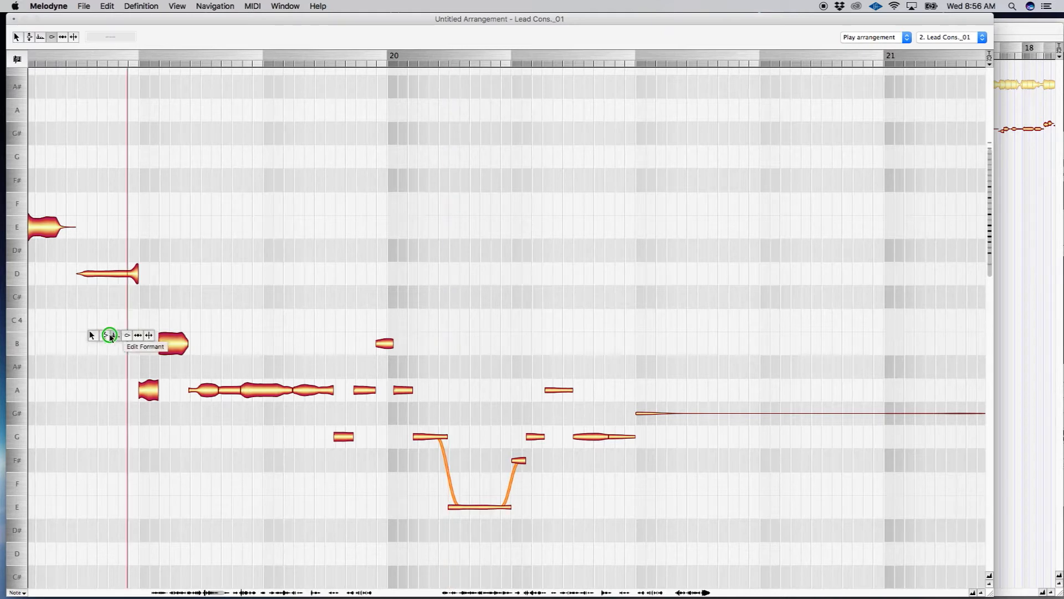
click(91, 335)
click(69, 308)
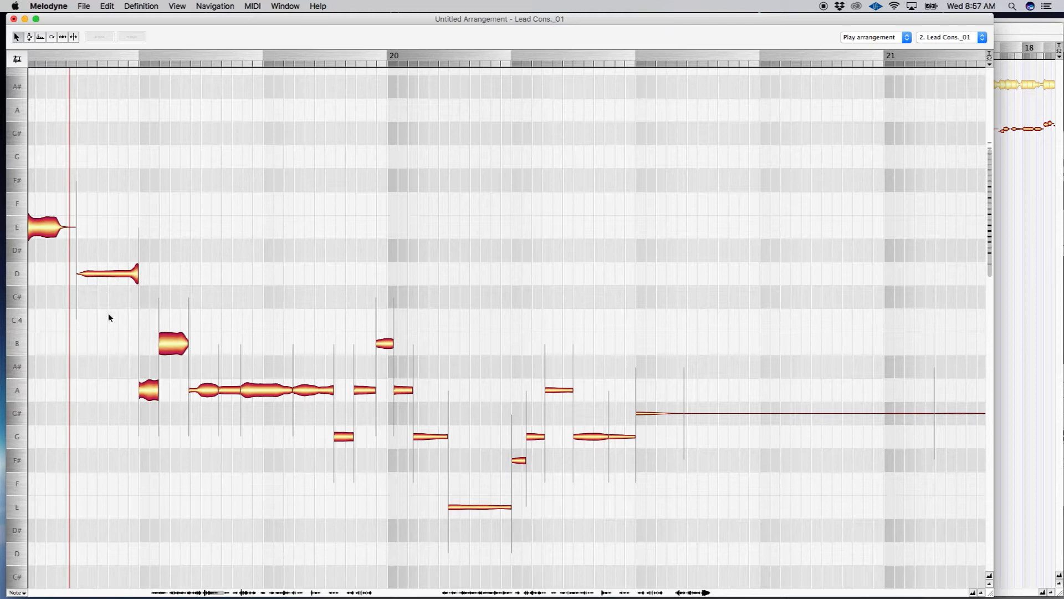
Step: Raise the short F# note in bar 20 to G and play the surrounding phrase from bar 19 before and after the change
click(54, 328)
key(space)
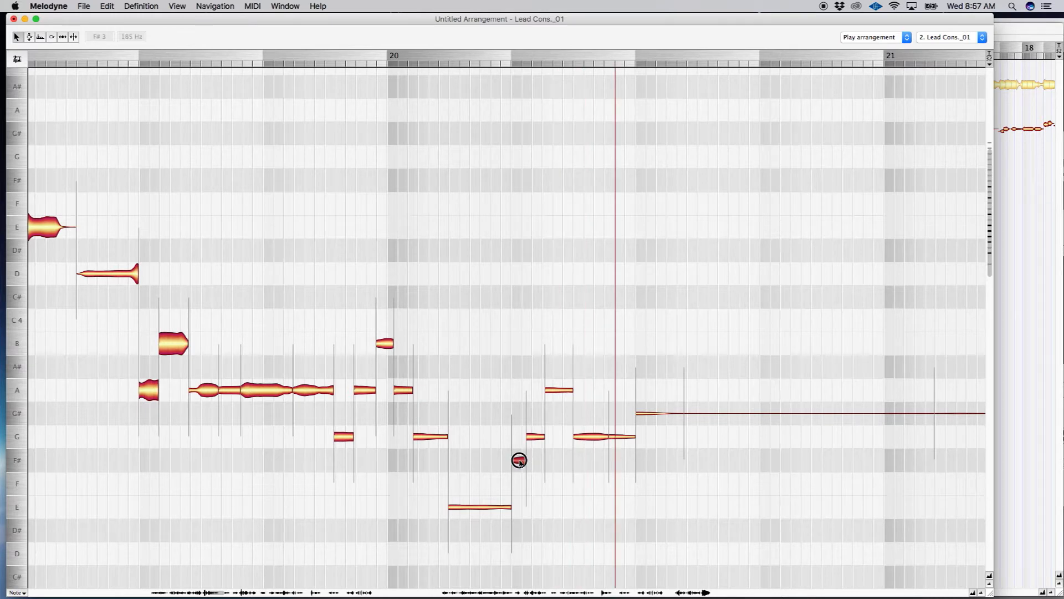
click(519, 442)
click(137, 414)
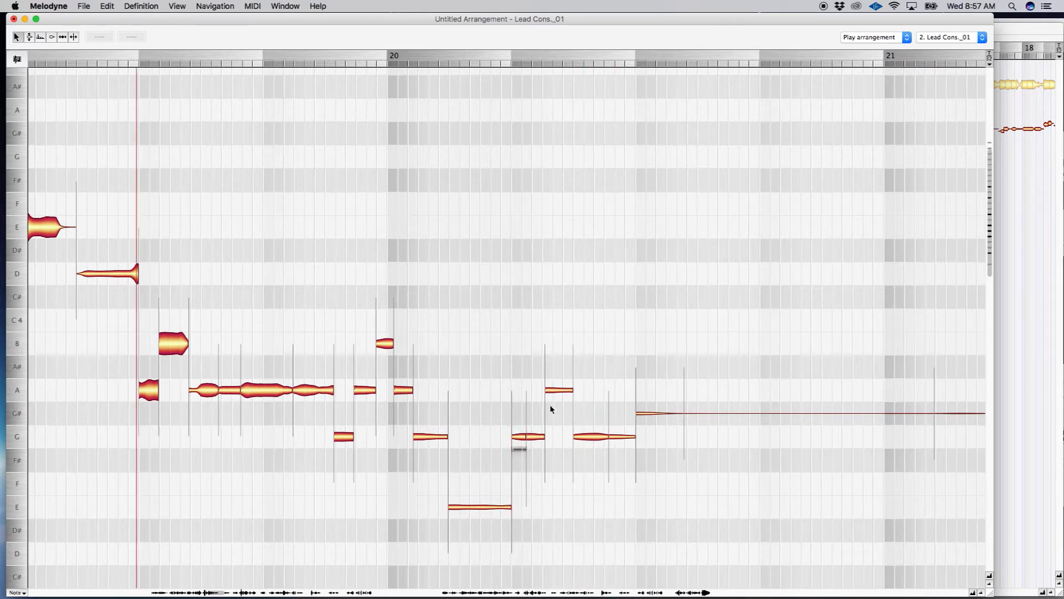
click(70, 321)
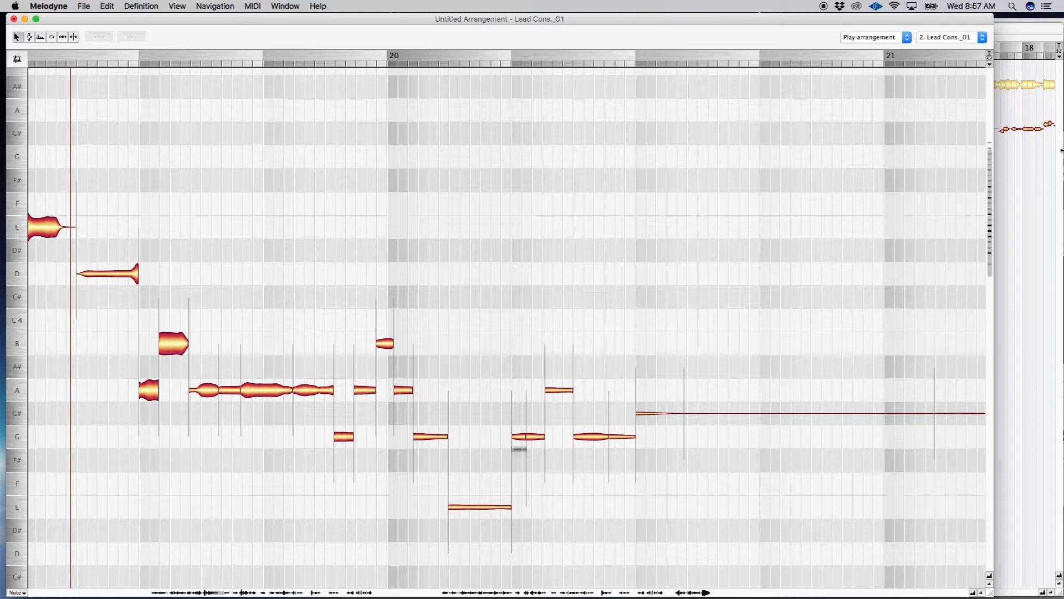
click(51, 294)
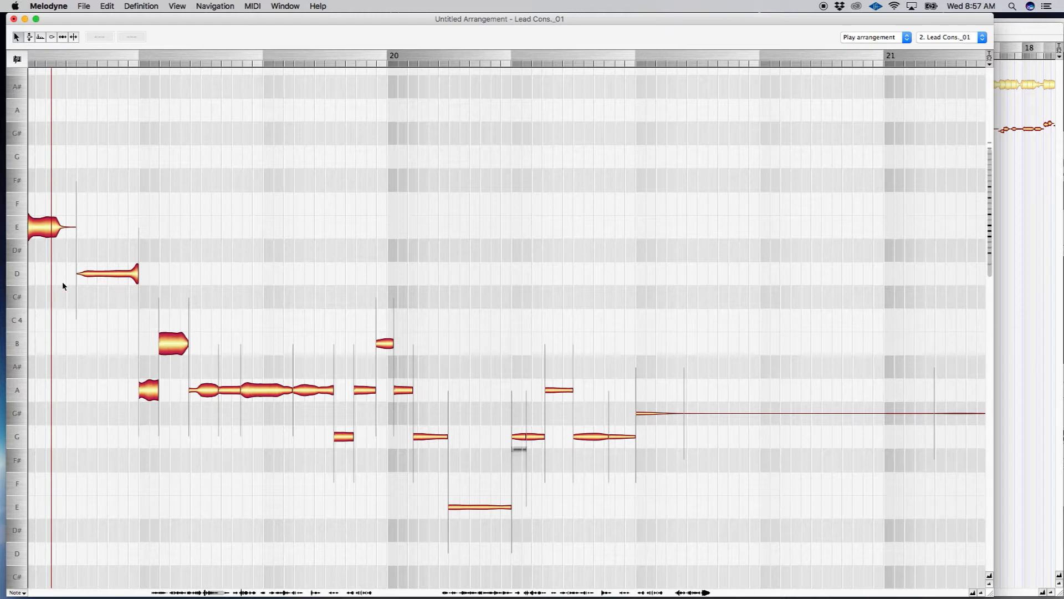
key(space)
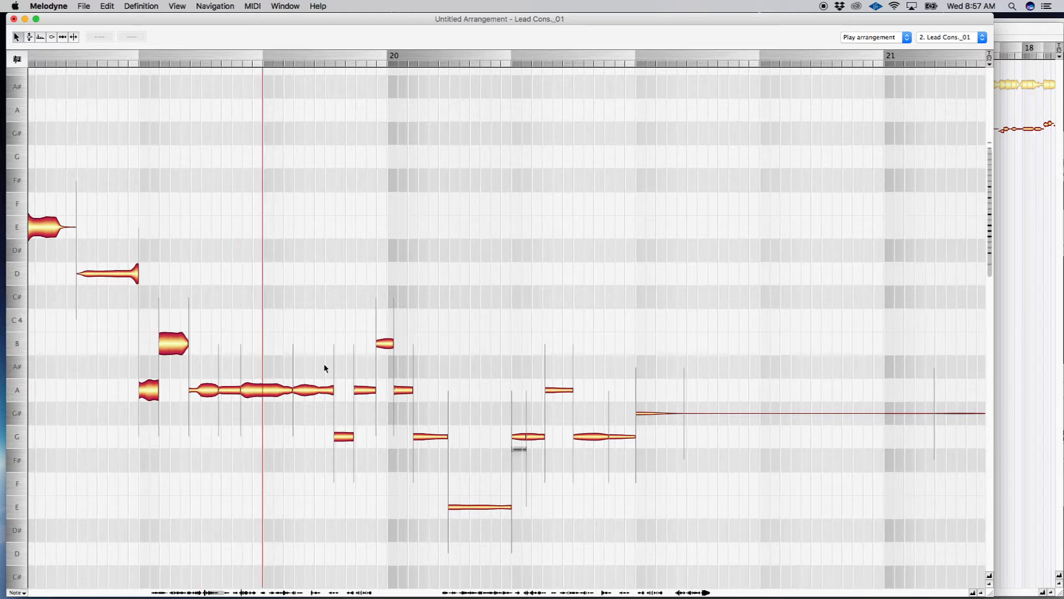
Step: Try the quiet trailing note in the second half of bar 20 at A and play the phrase from bar 19
click(500, 392)
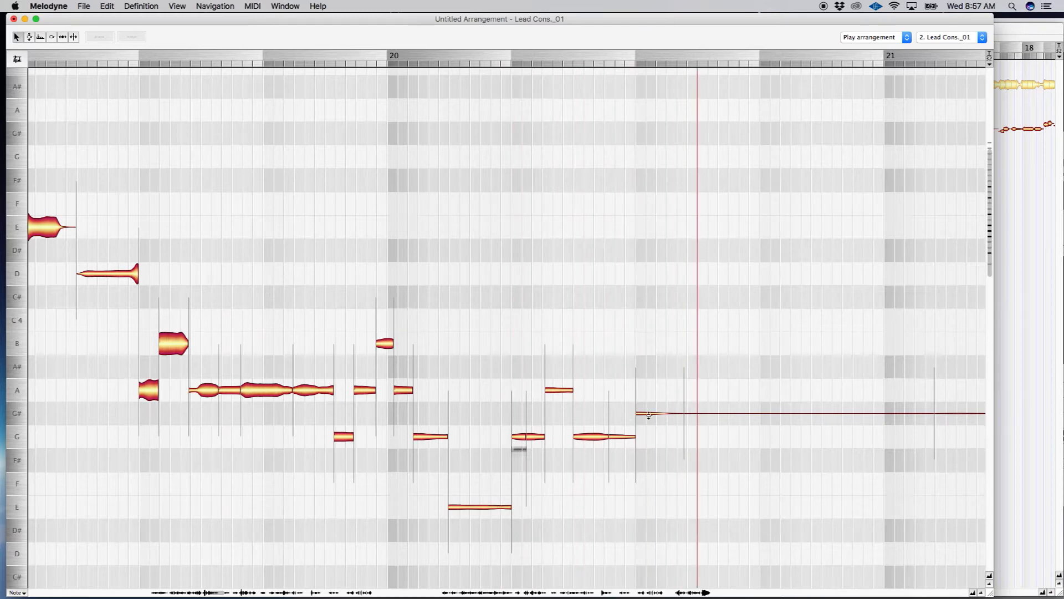
drag(653, 413, 653, 390)
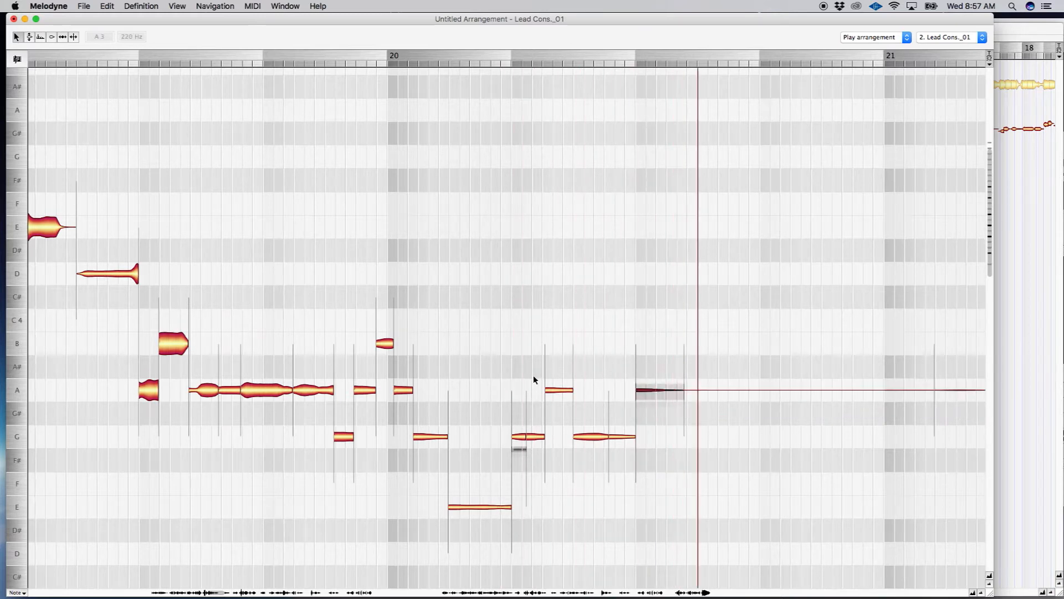
click(114, 360)
Step: Lower the quiet trailing note in the second half of bar 20 to G and play the phrase from bar 19
scroll(369, 363, right, 5)
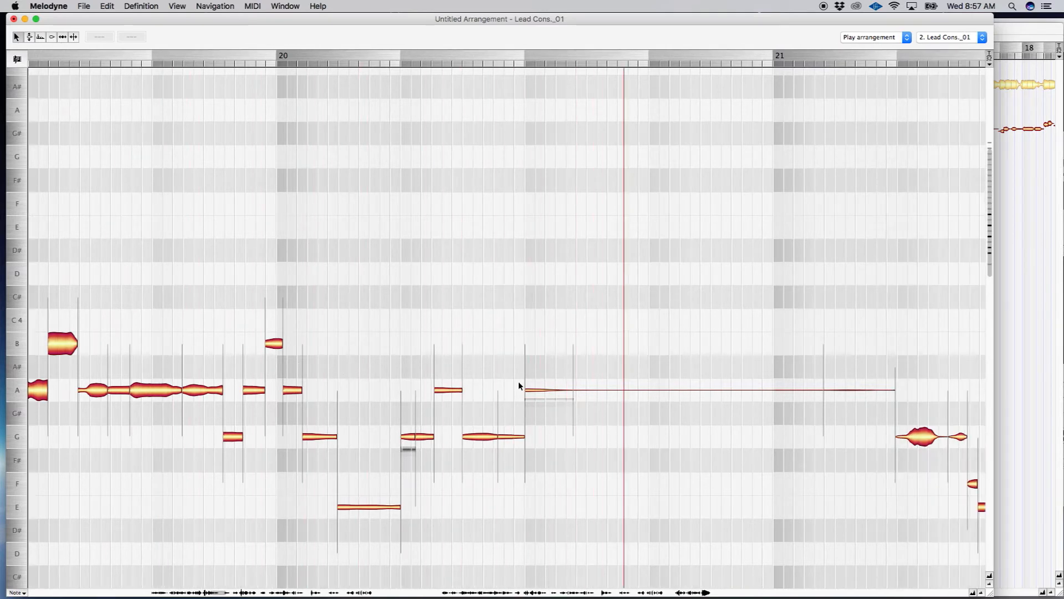
drag(545, 392, 544, 437)
click(68, 410)
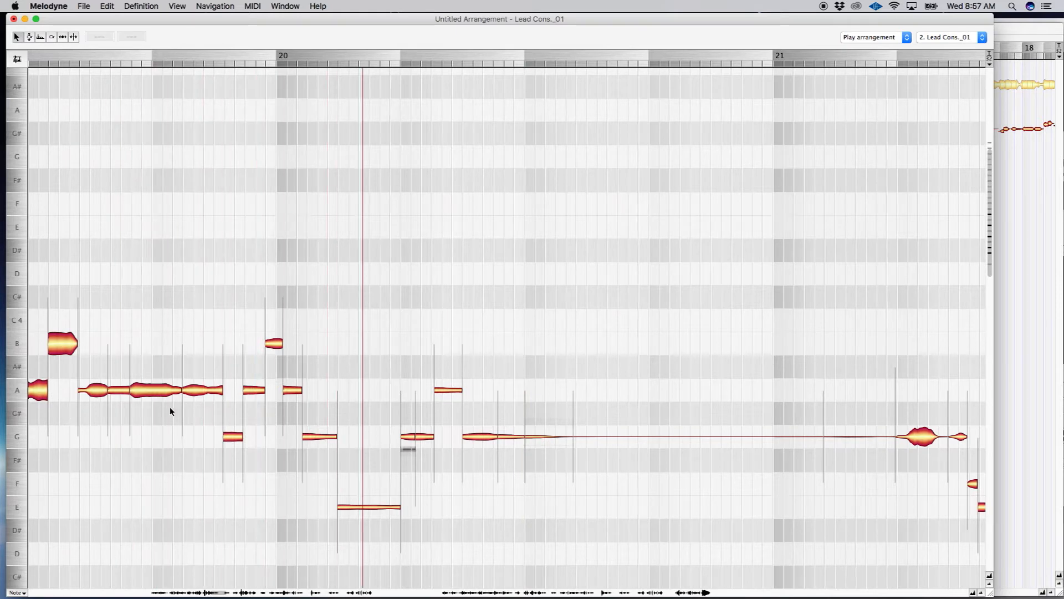
Step: Play the edited lead from bar 13 through the phrase in bars 19 and 20 to check the note corrections
click(156, 594)
double_click(74, 411)
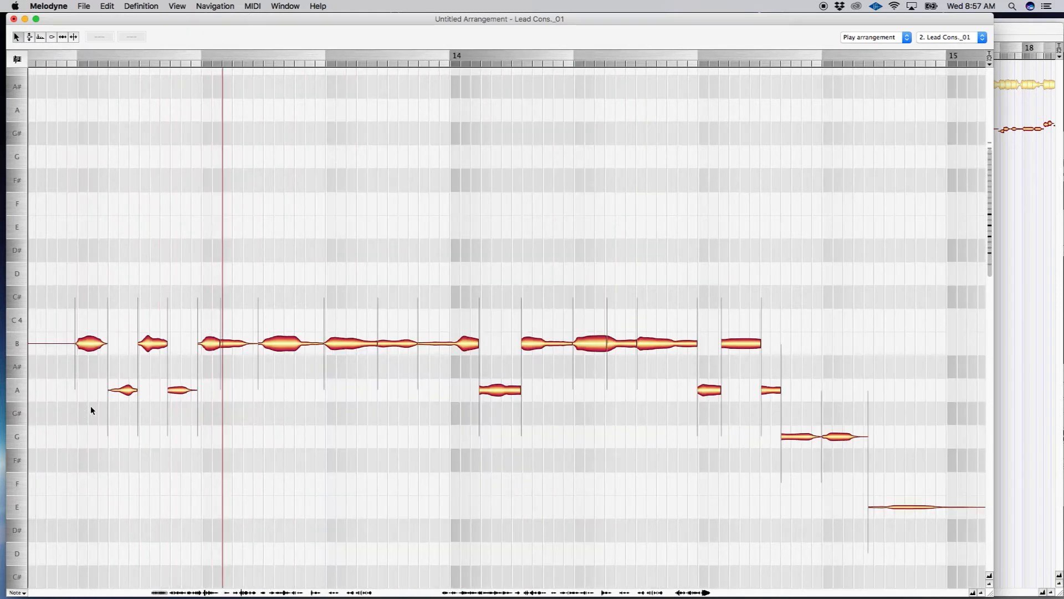
scroll(93, 406, down, 2)
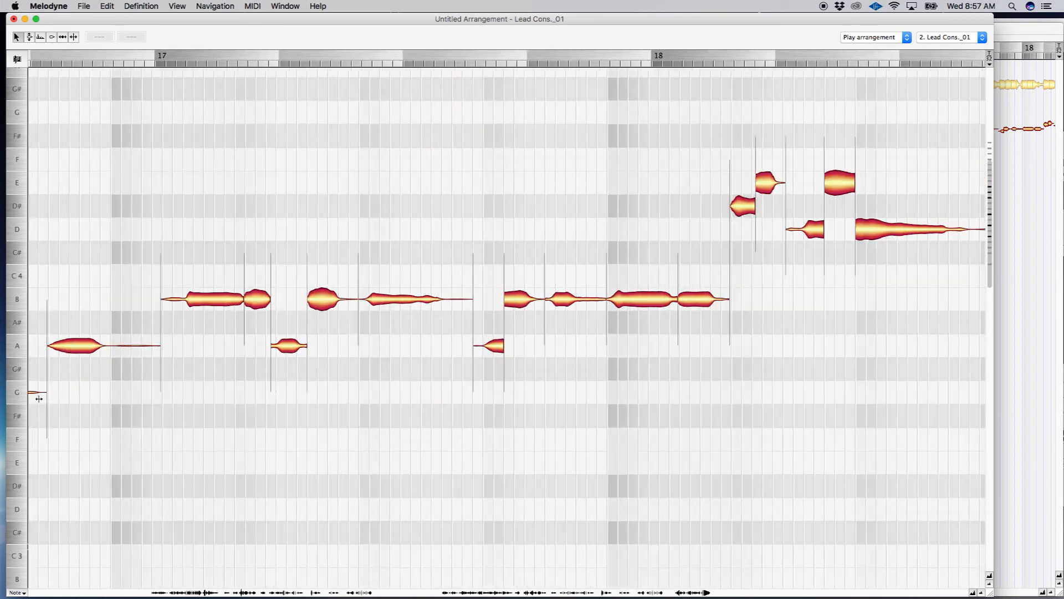
scroll(29, 408, right, 6)
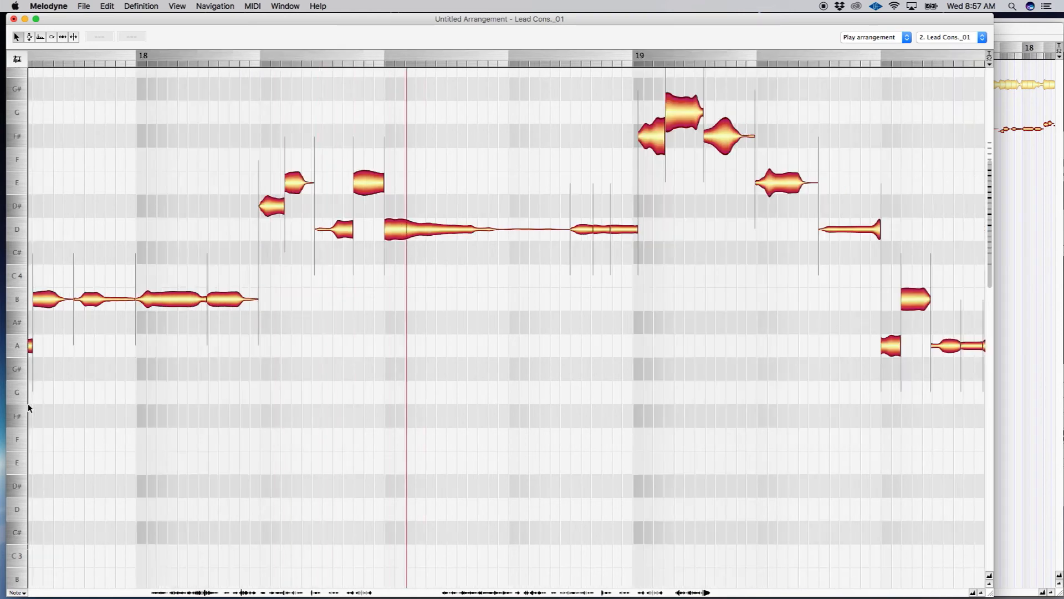
scroll(60, 301, up, 2)
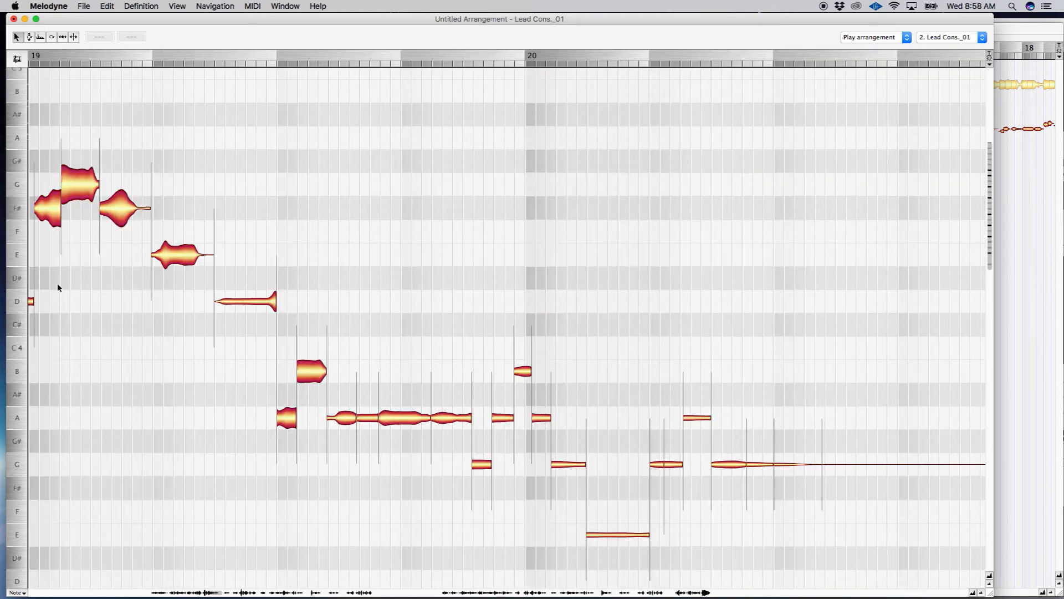
double_click(141, 342)
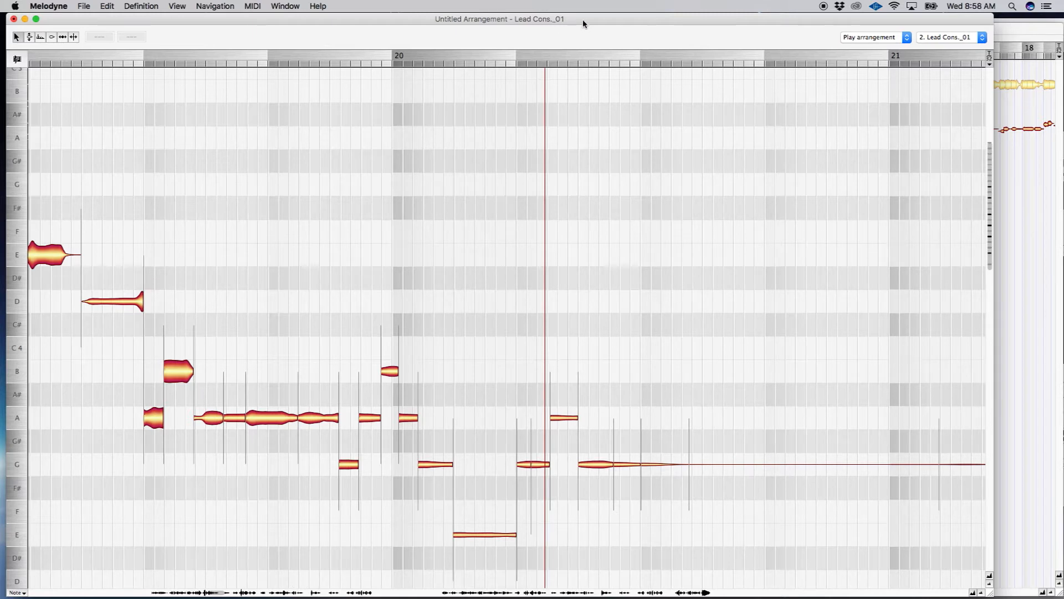
drag(583, 24, 629, 23)
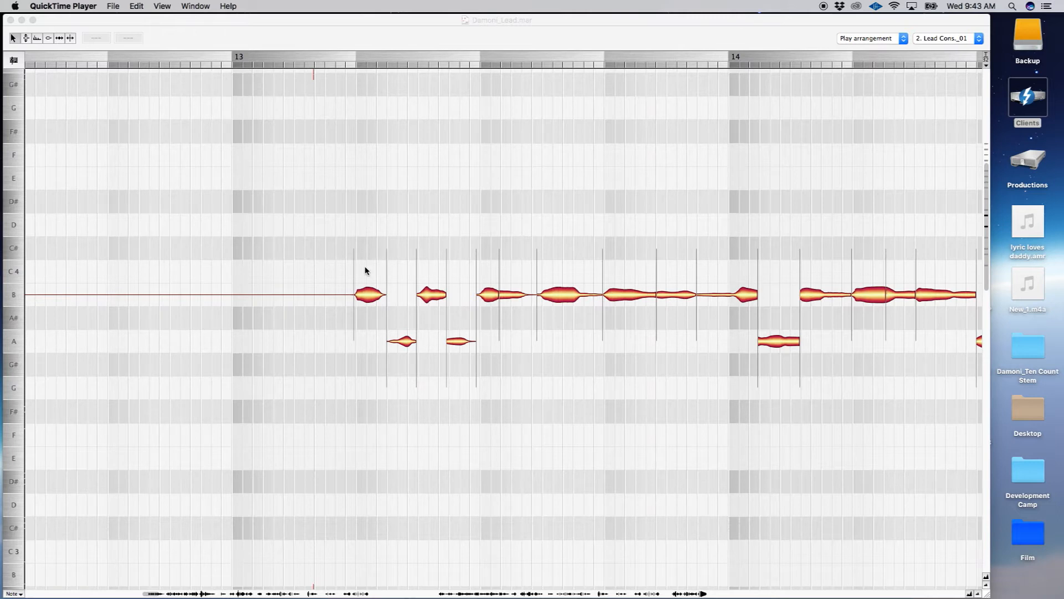
Step: Play the lead from just before the first note in bar 13 through bar 24, following the notes
scroll(365, 271, down, 1)
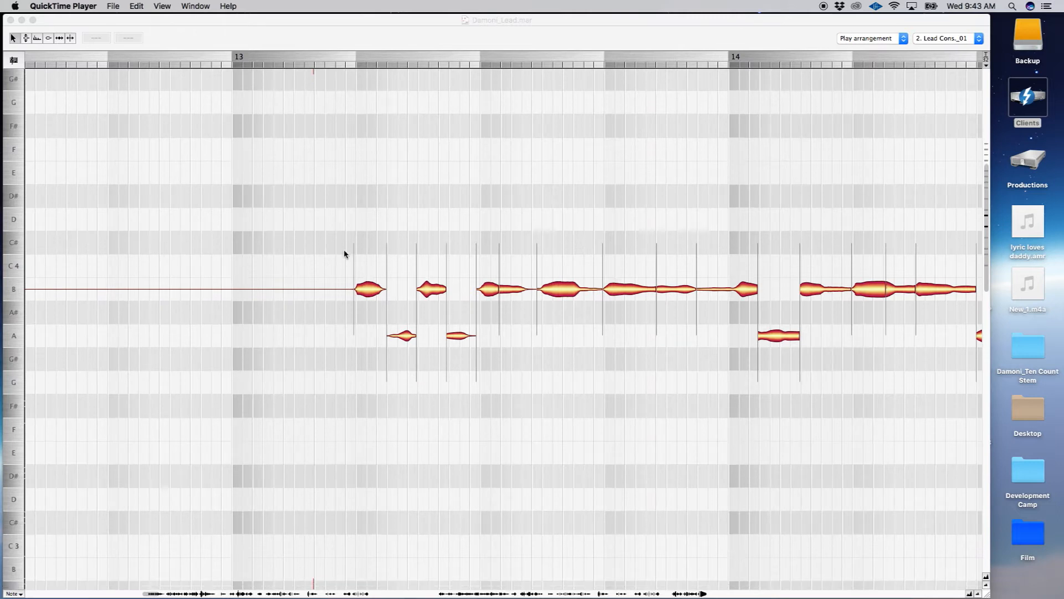
scroll(325, 254, right, 3)
scroll(279, 251, right, 2)
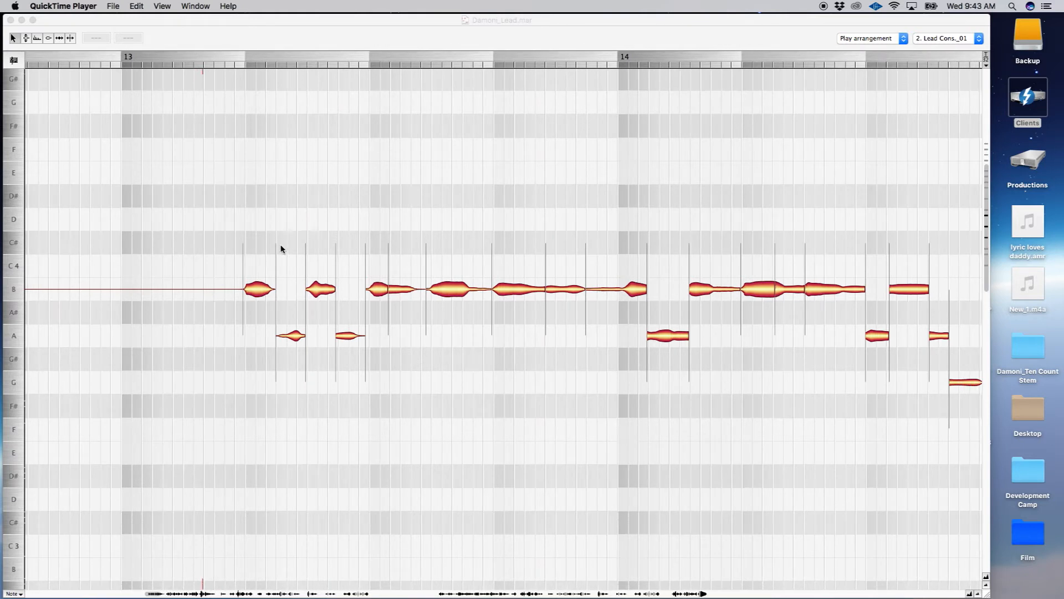
scroll(281, 250, right, 2)
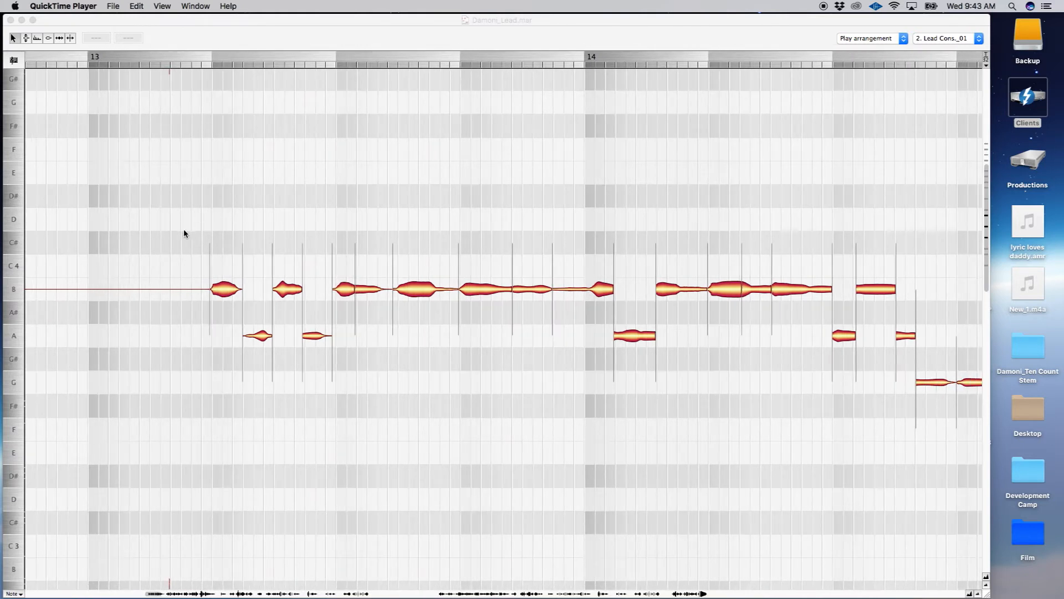
click(195, 237)
click(192, 236)
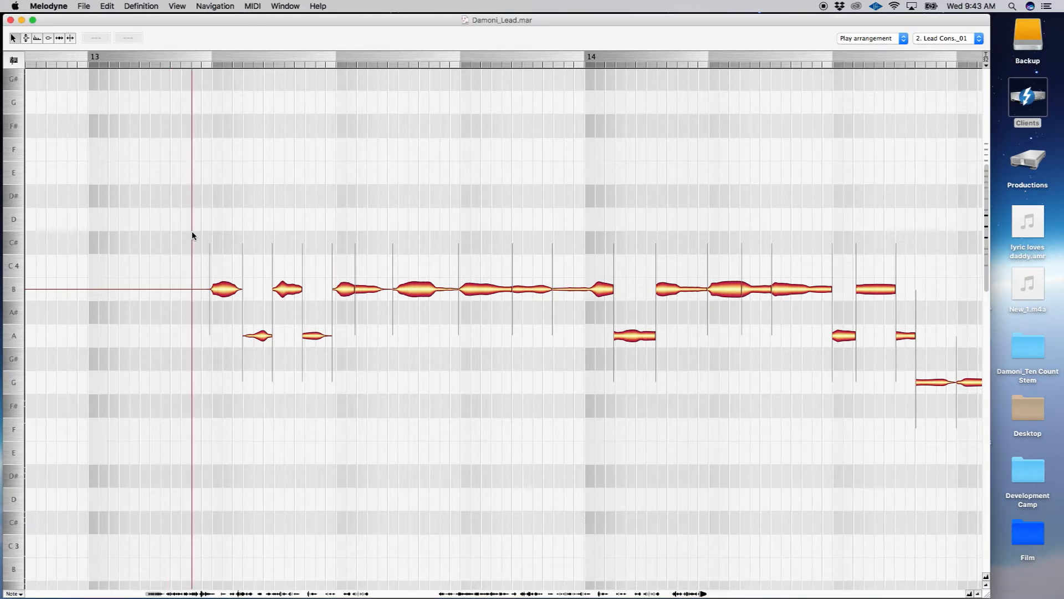
key(space)
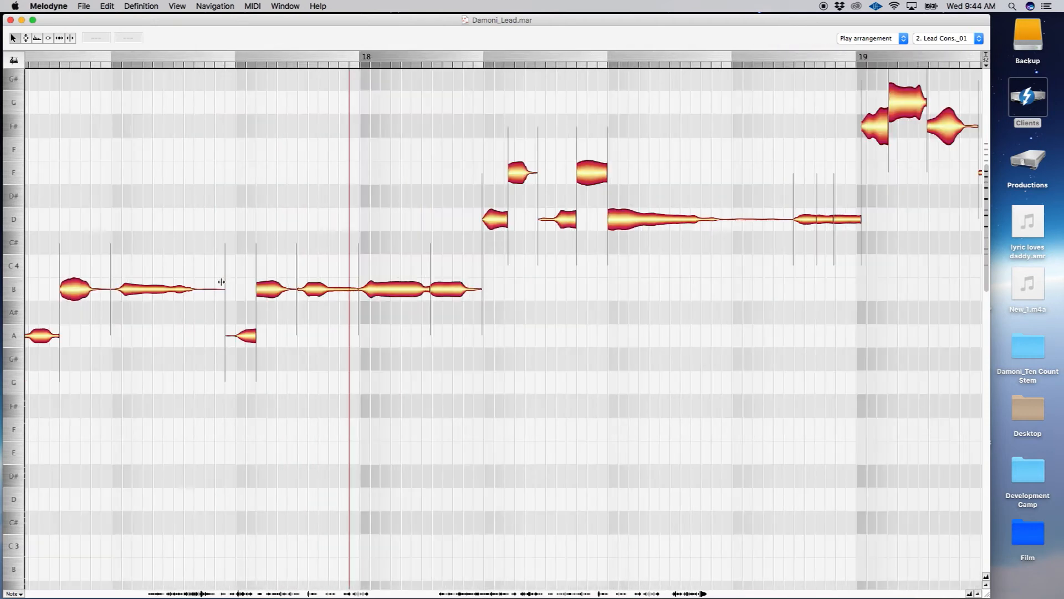
scroll(219, 286, up, 2)
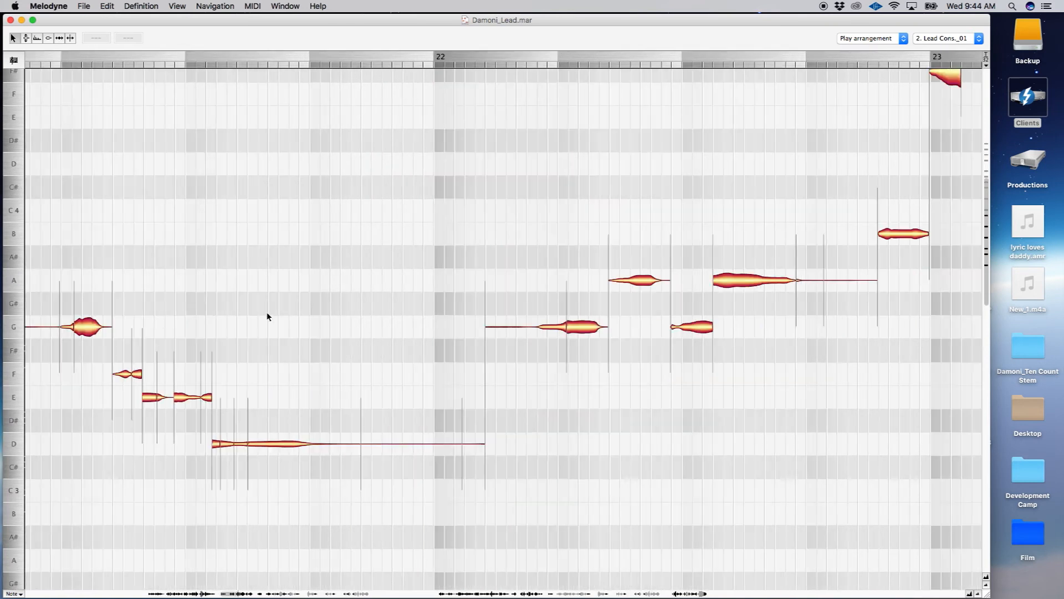
scroll(256, 311, up, 4)
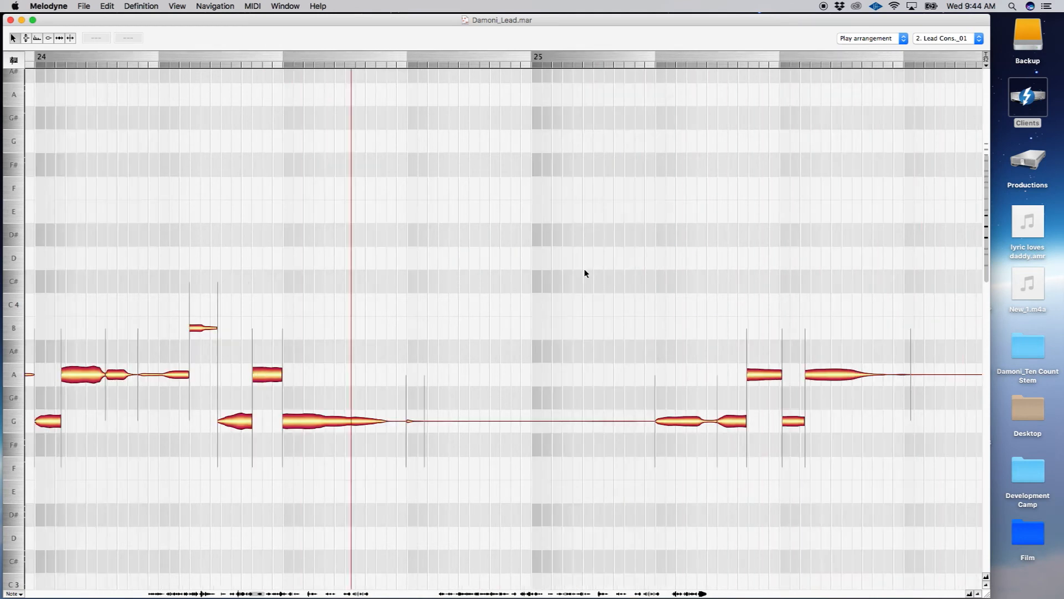
scroll(511, 280, up, 1)
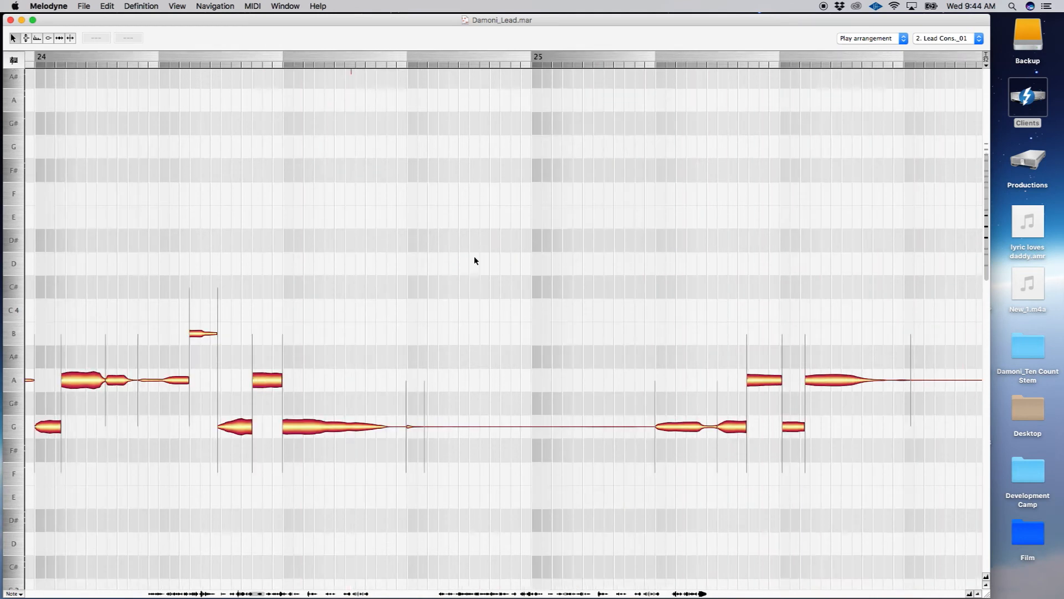
Step: Select all notes of the lead and reduce their pitch modulation by about 5% with the Pitch Modulation tool
scroll(485, 246, left, 15)
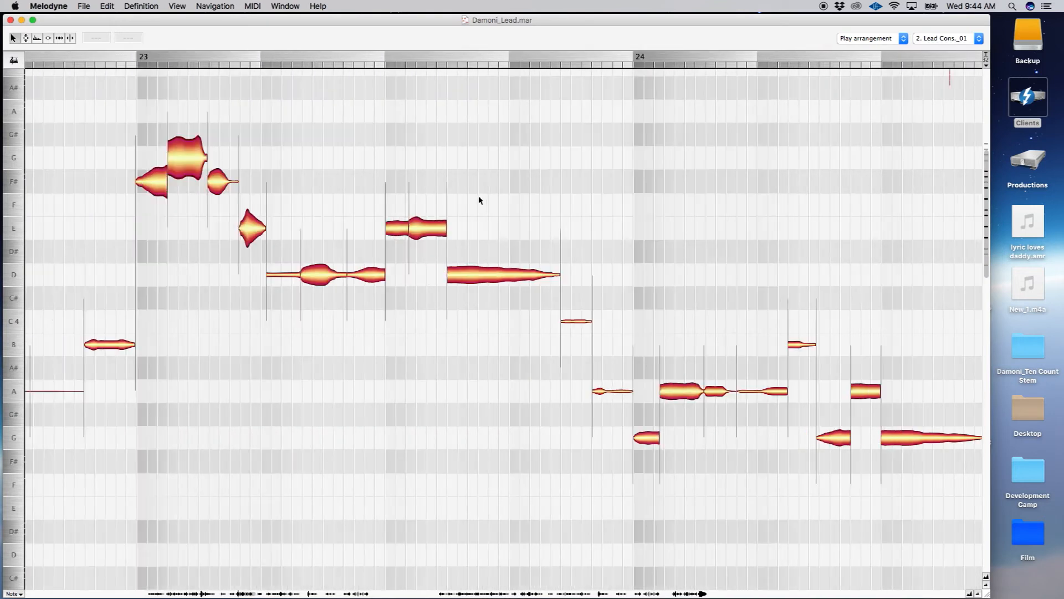
scroll(438, 177, left, 10)
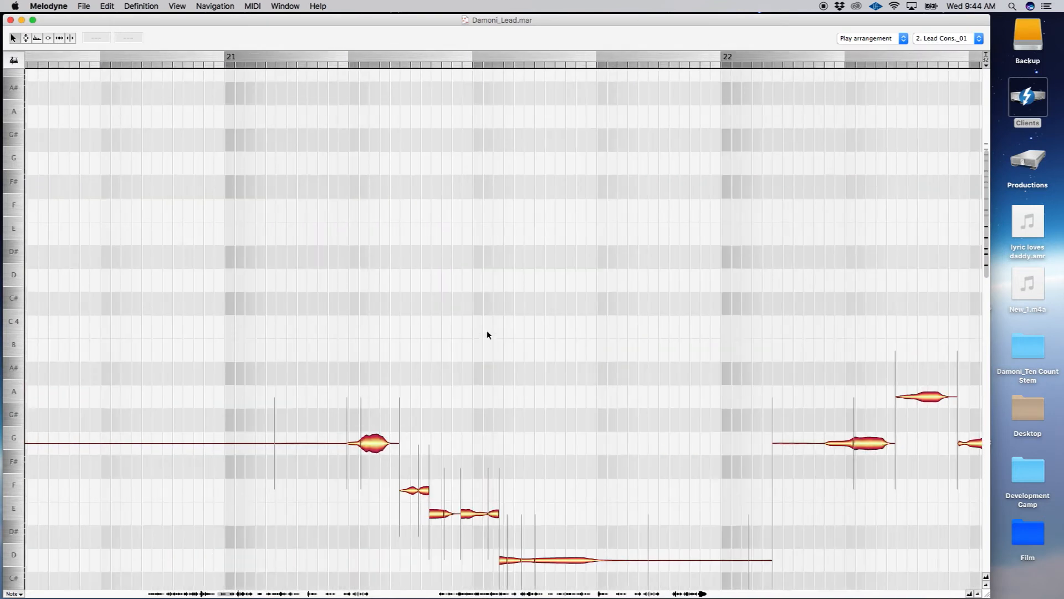
scroll(333, 421, down, 2)
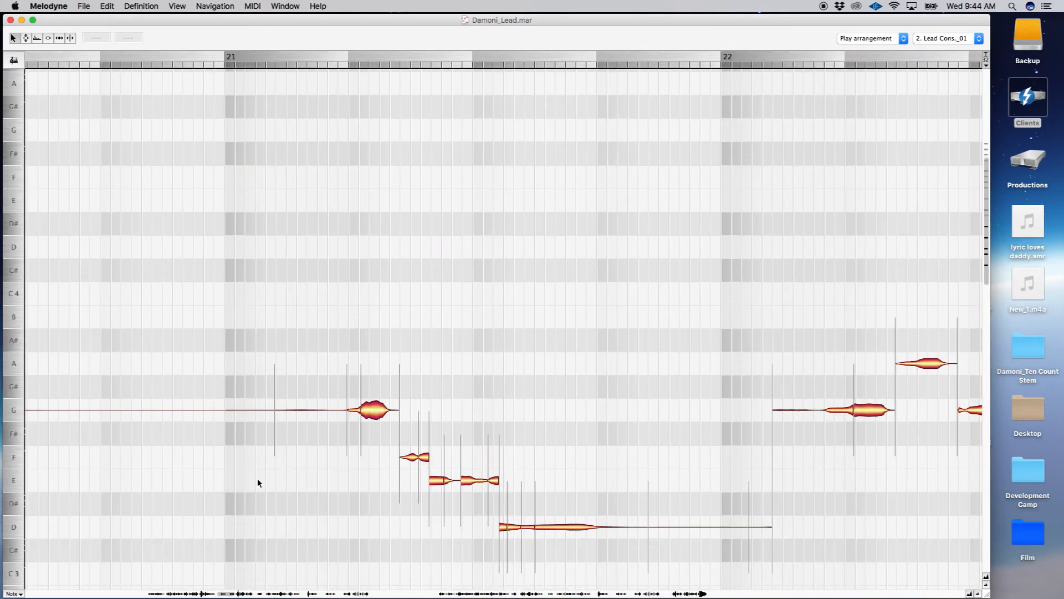
click(158, 594)
scroll(143, 446, left, 12)
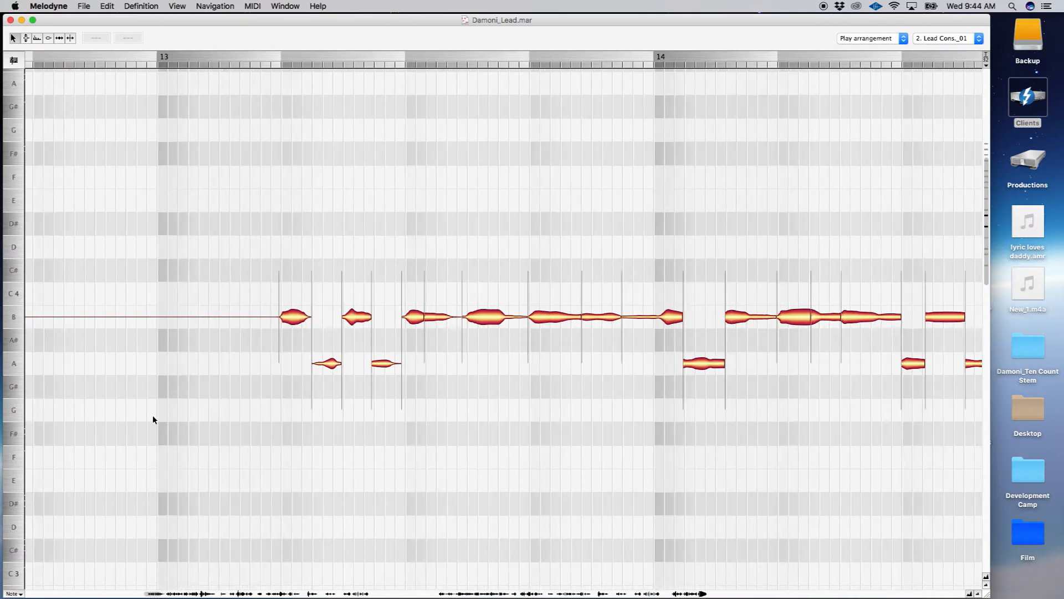
click(442, 384)
key(super+a)
right_click(668, 318)
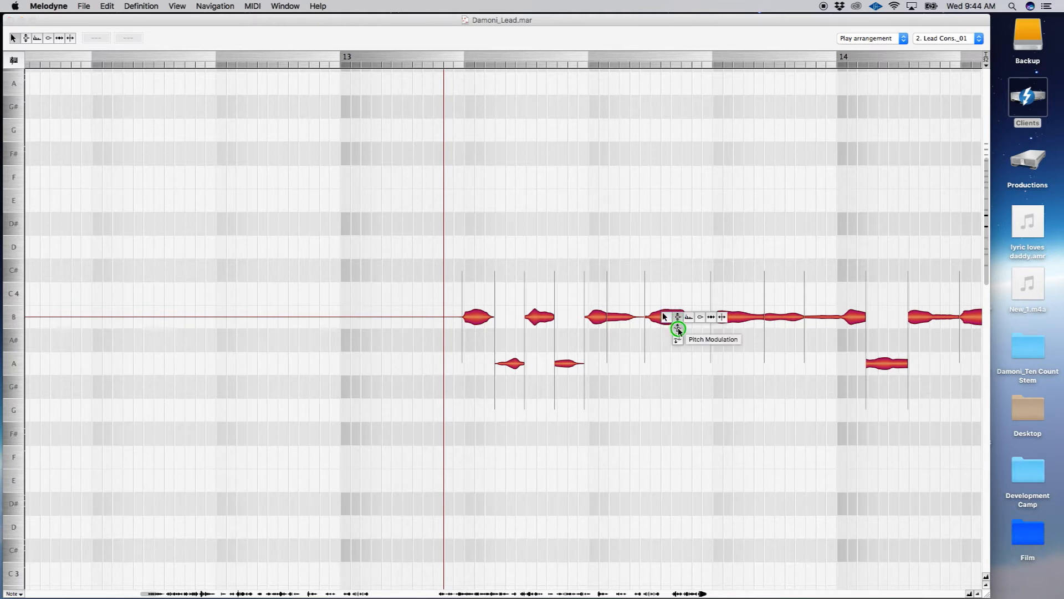
click(677, 330)
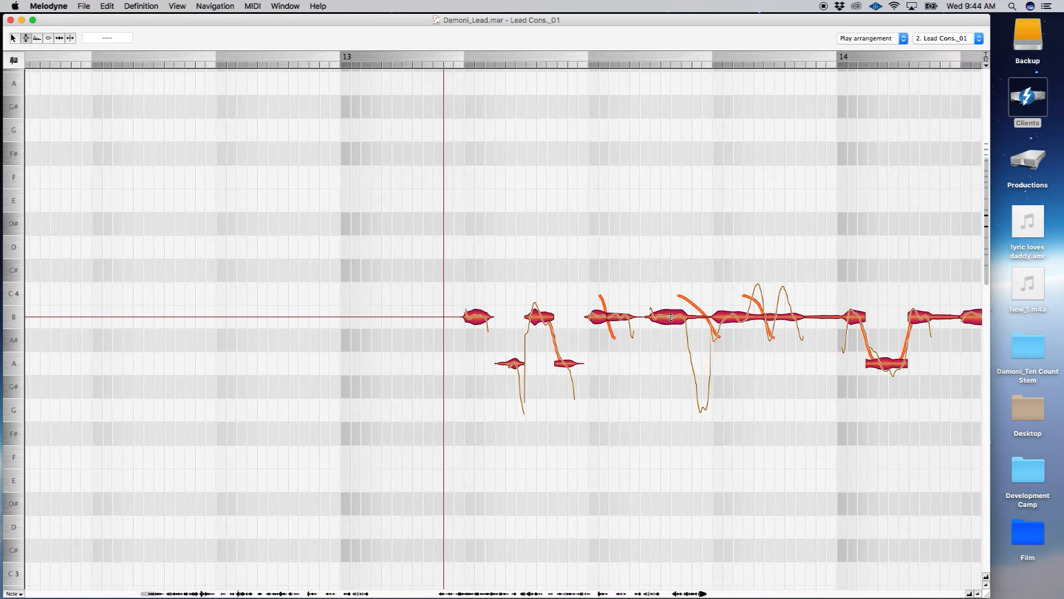
drag(671, 318, 671, 329)
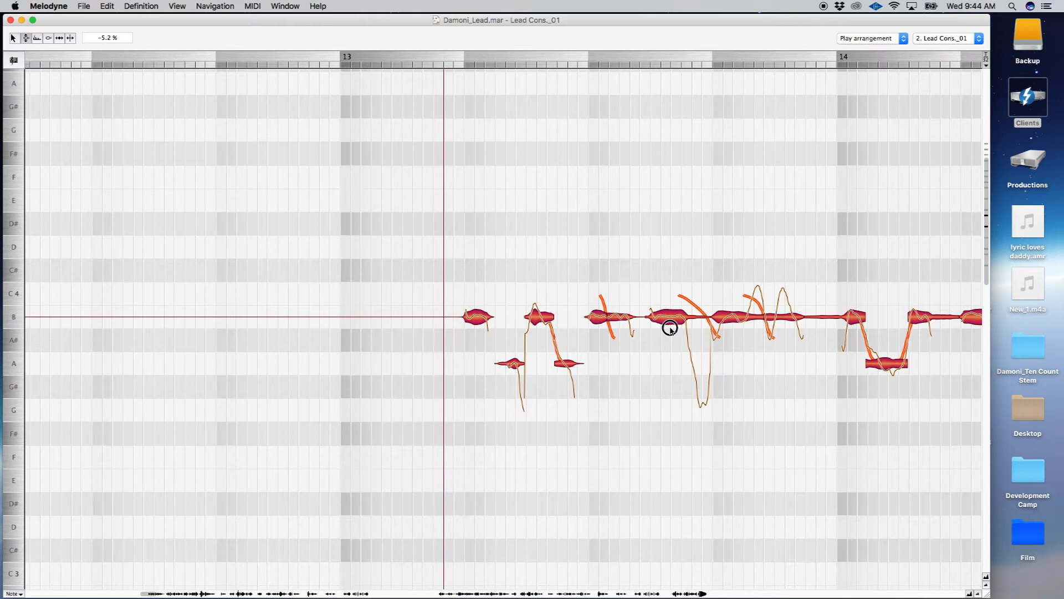
drag(670, 330, 670, 328)
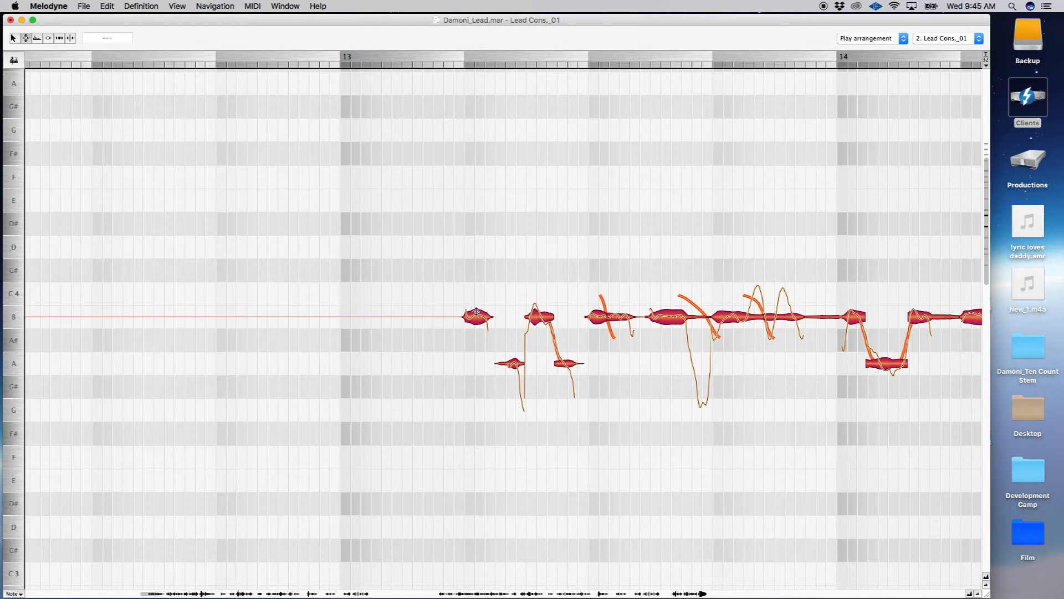
Step: Deselect the notes and play the lead from just before its first note in bar 13 through bar 20
click(464, 295)
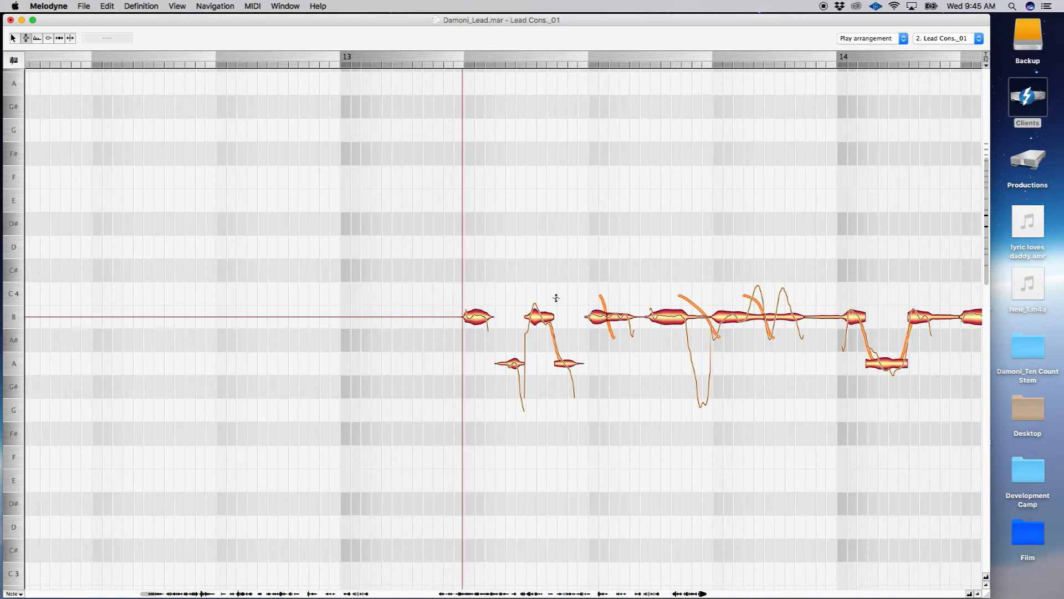
scroll(536, 317, right, 10)
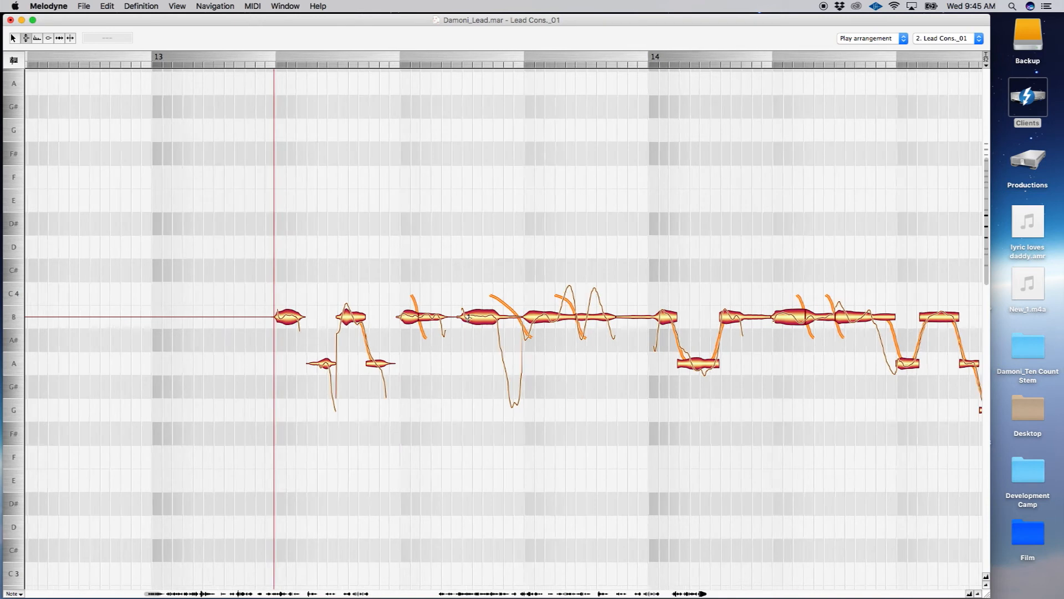
scroll(469, 318, right, 3)
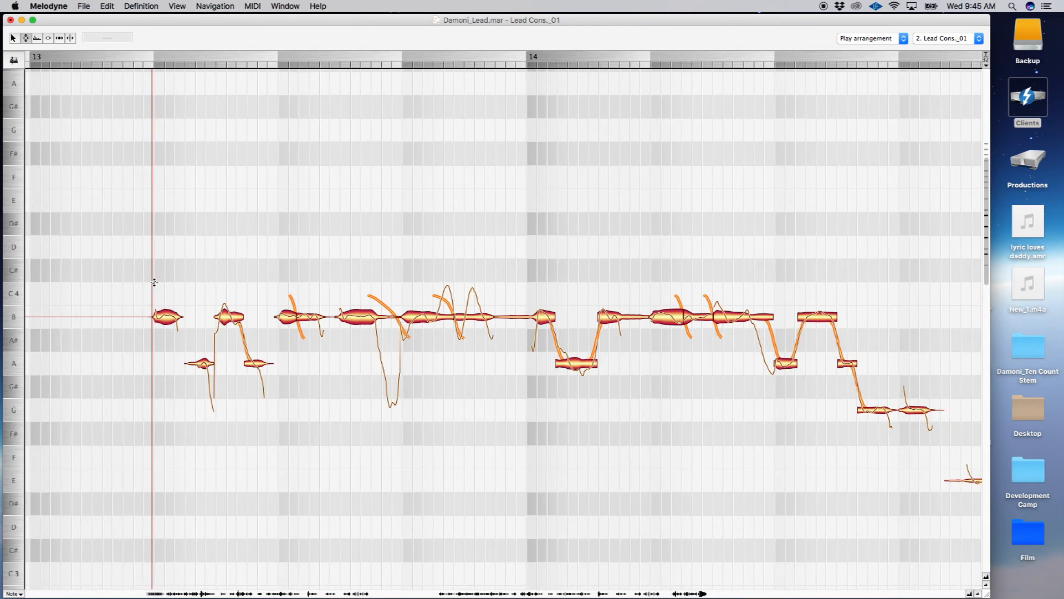
scroll(154, 283, right, 2)
click(96, 268)
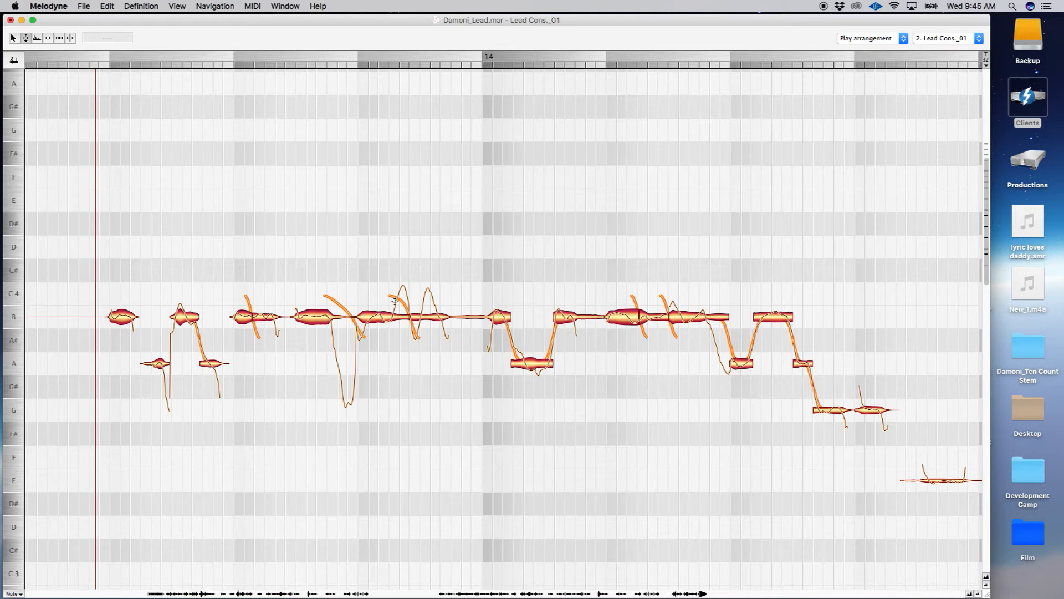
key(space)
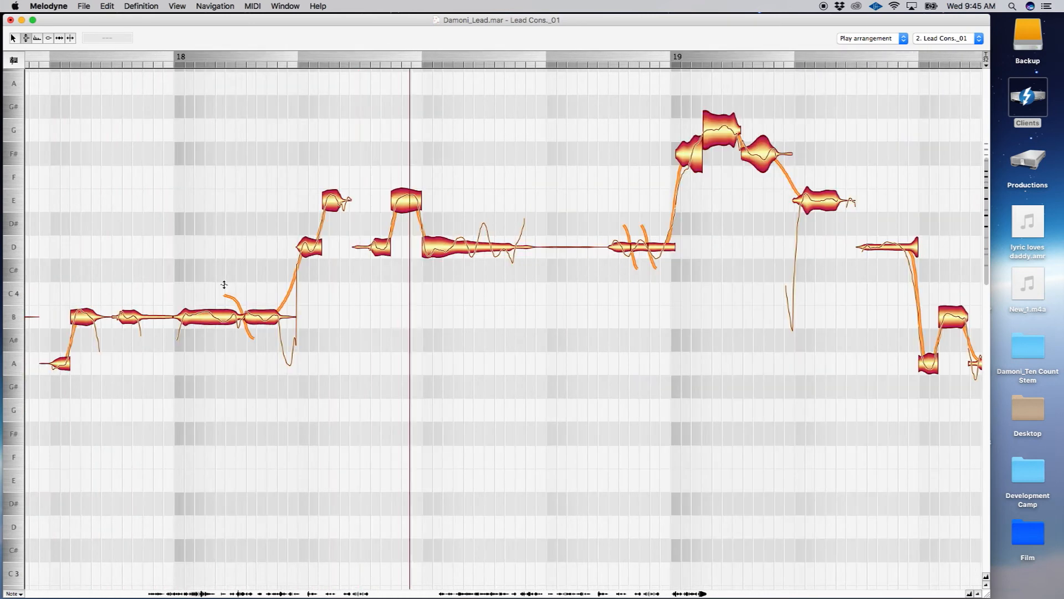
scroll(224, 285, up, 3)
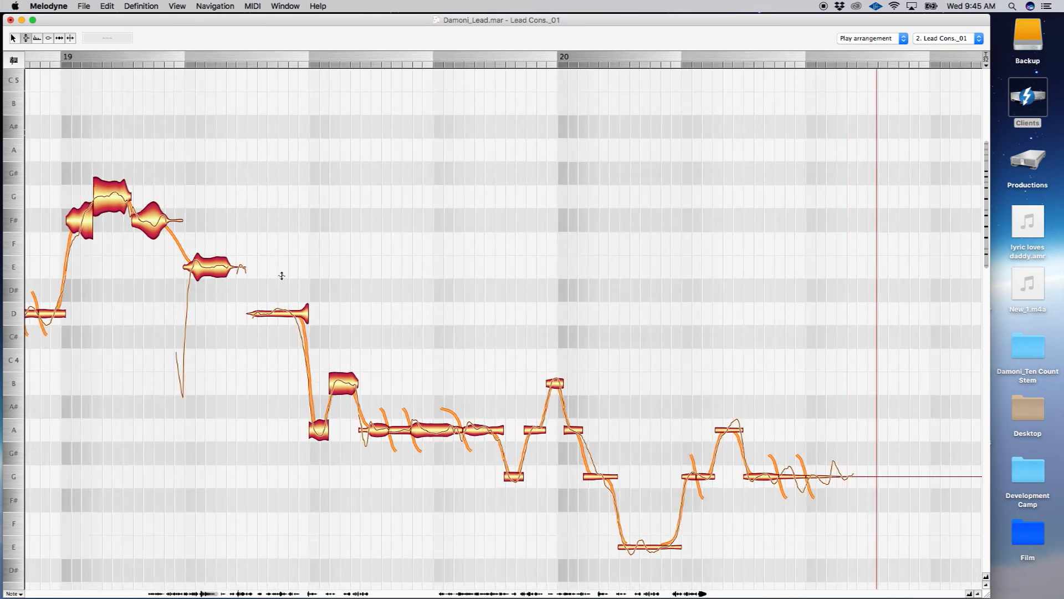
drag(138, 20, 163, 22)
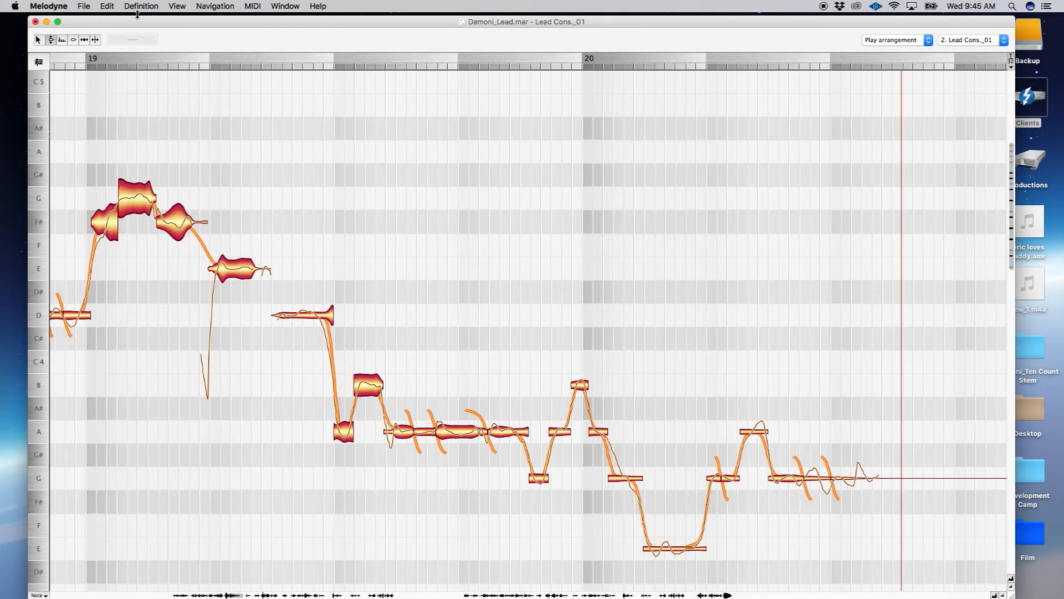
click(86, 8)
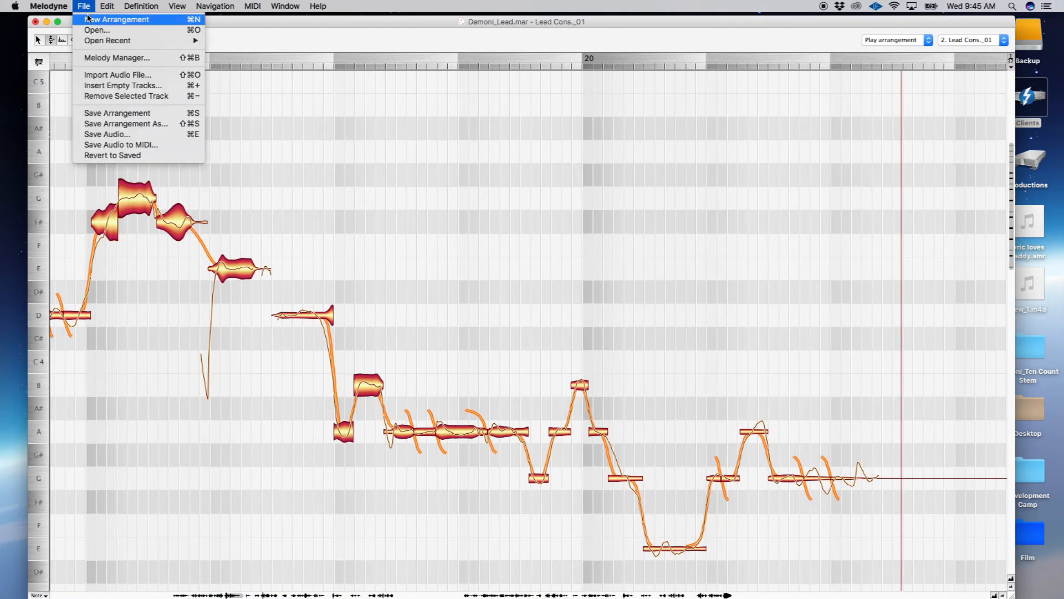
click(342, 24)
mouse_move(530, 23)
mouse_down()
mouse_move(550, 21)
mouse_move(533, 21)
mouse_up()
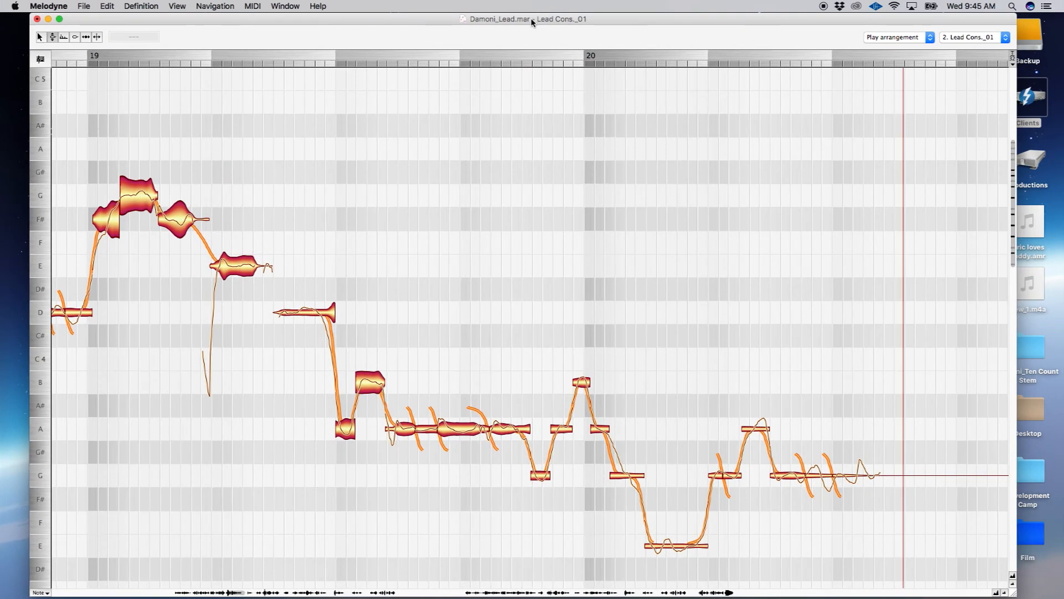
Step: Save the arrangement and set up a WAVE audio export that includes only the Lead Cons._01 track
click(86, 8)
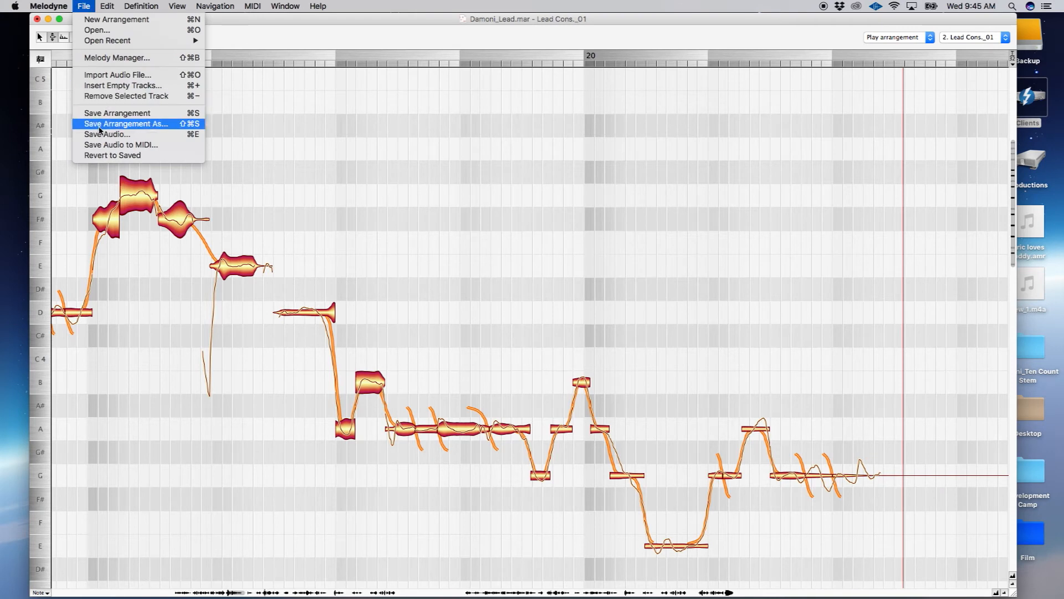
click(103, 114)
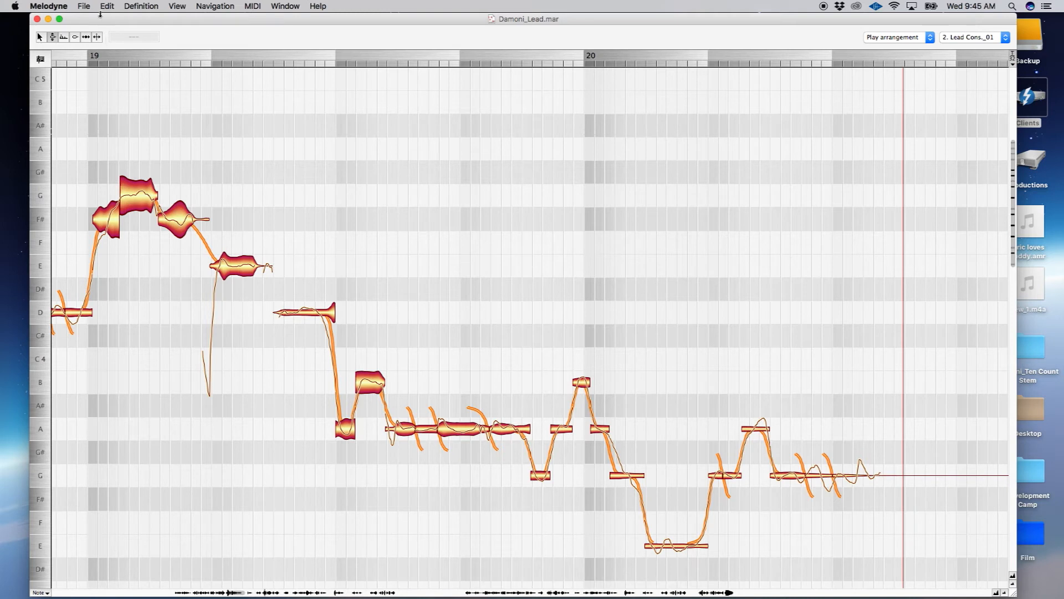
click(84, 8)
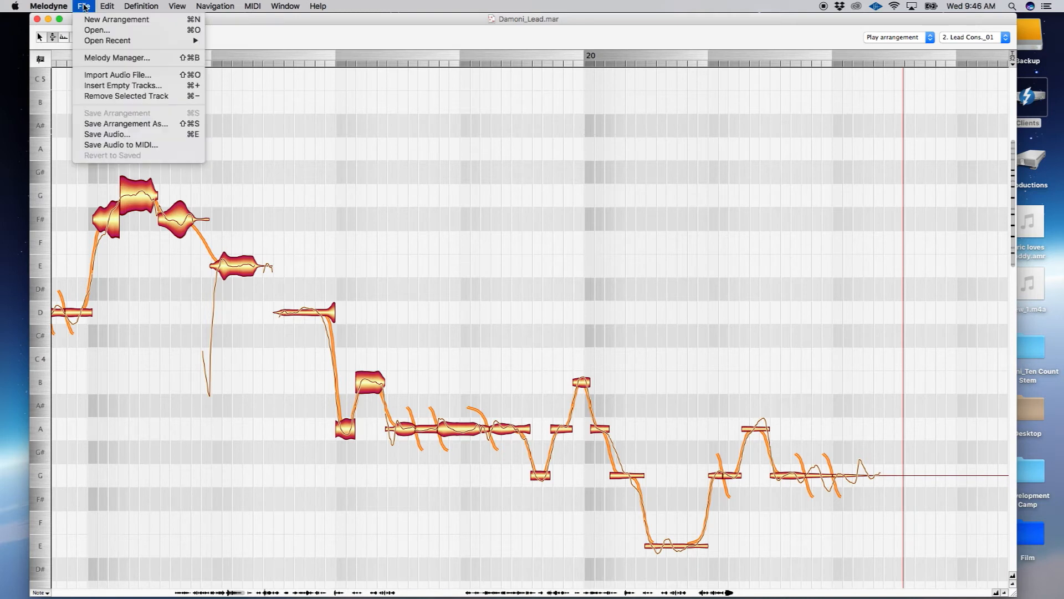
click(101, 135)
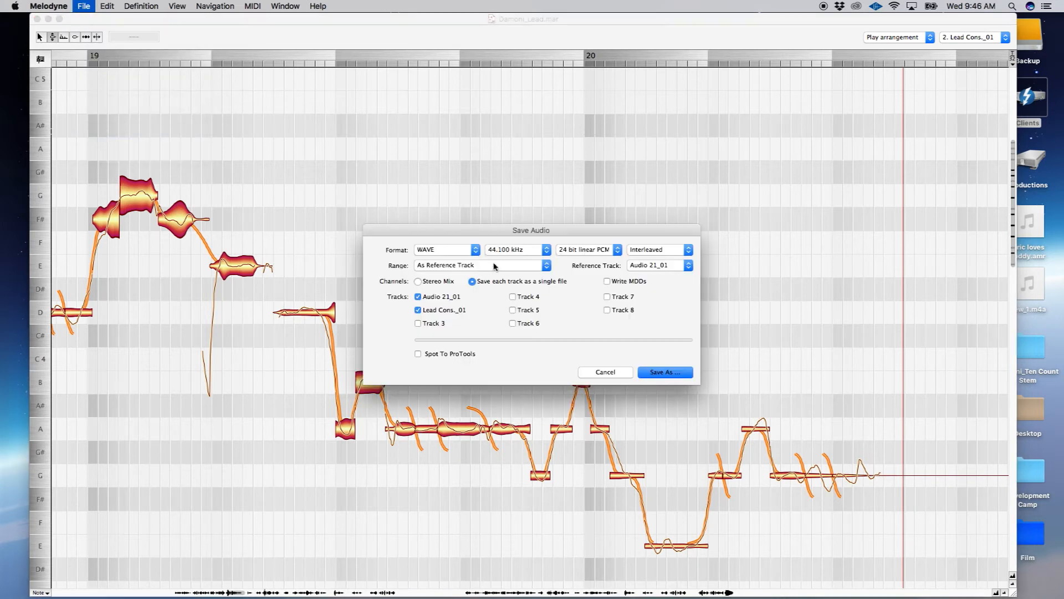
drag(511, 236, 494, 161)
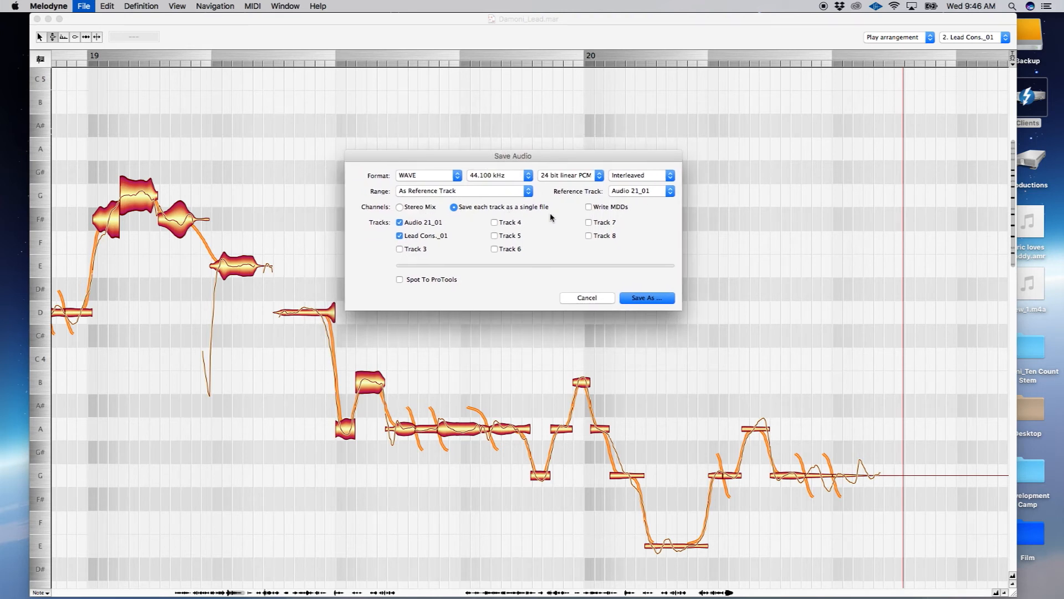
click(399, 222)
drag(493, 161, 489, 134)
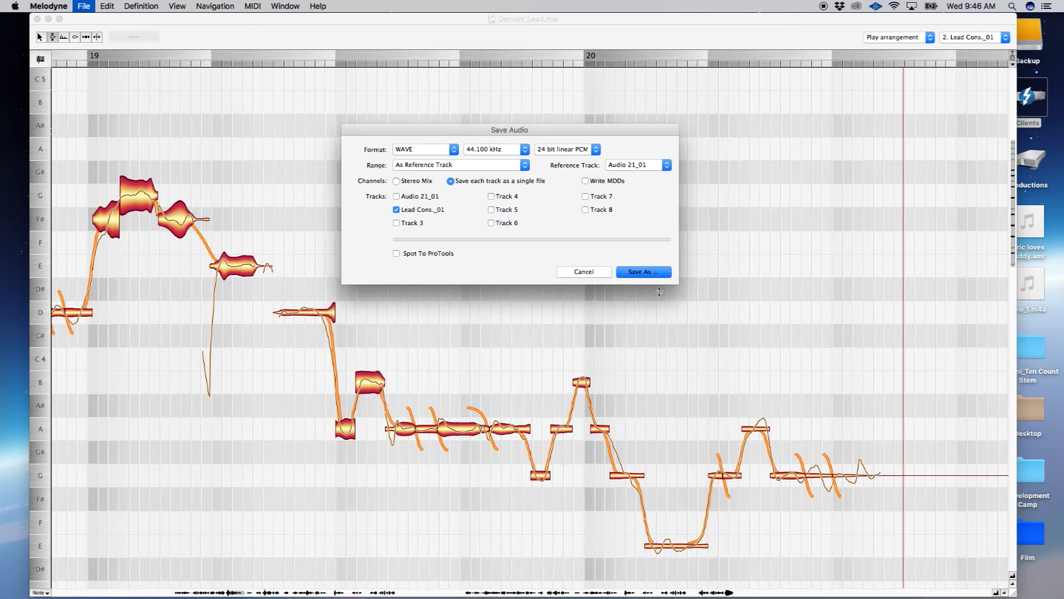
Step: Export the lead audio as Audio 7.05_01.melo into a new folder named Corrected Lead
click(643, 272)
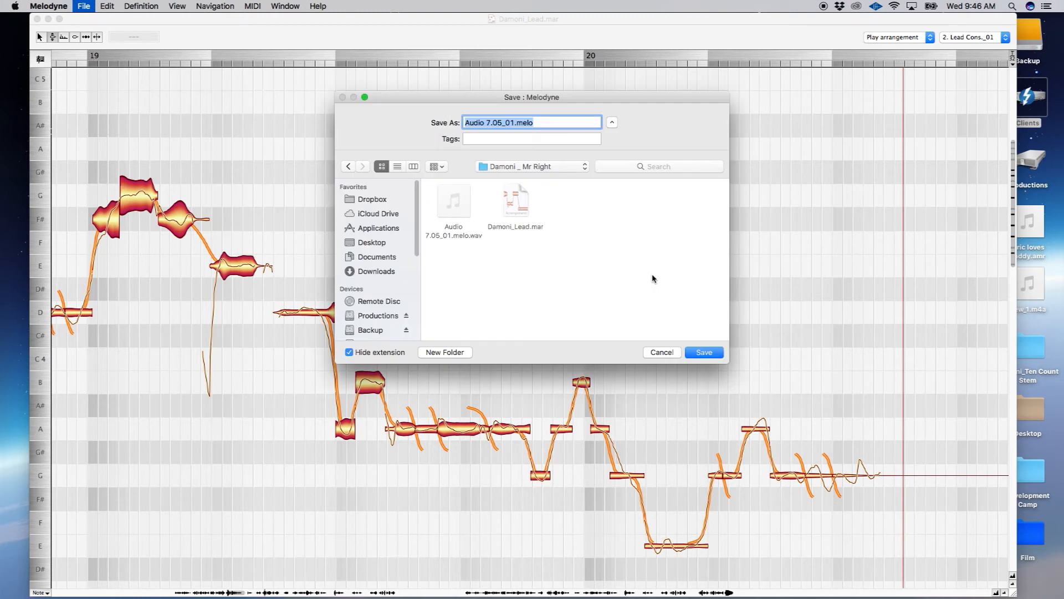
click(450, 352)
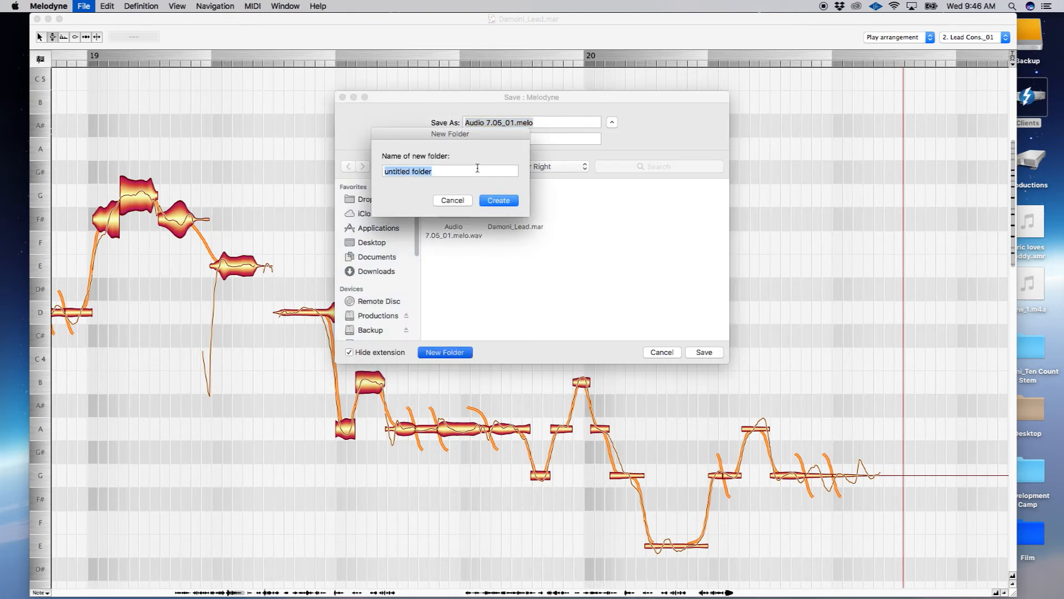
text(Corrected Lead)
click(500, 202)
click(519, 167)
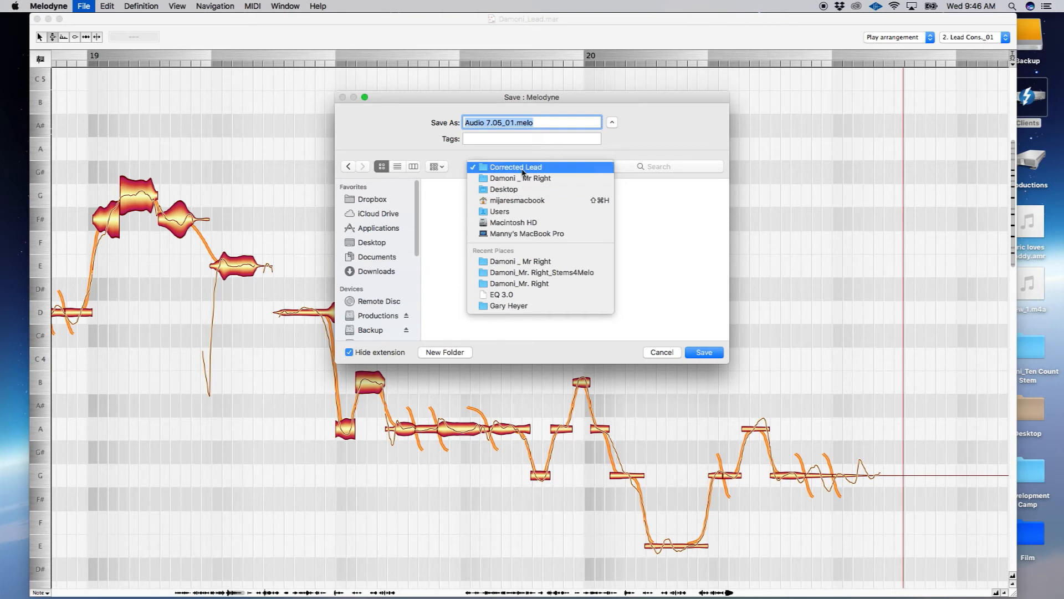
click(428, 122)
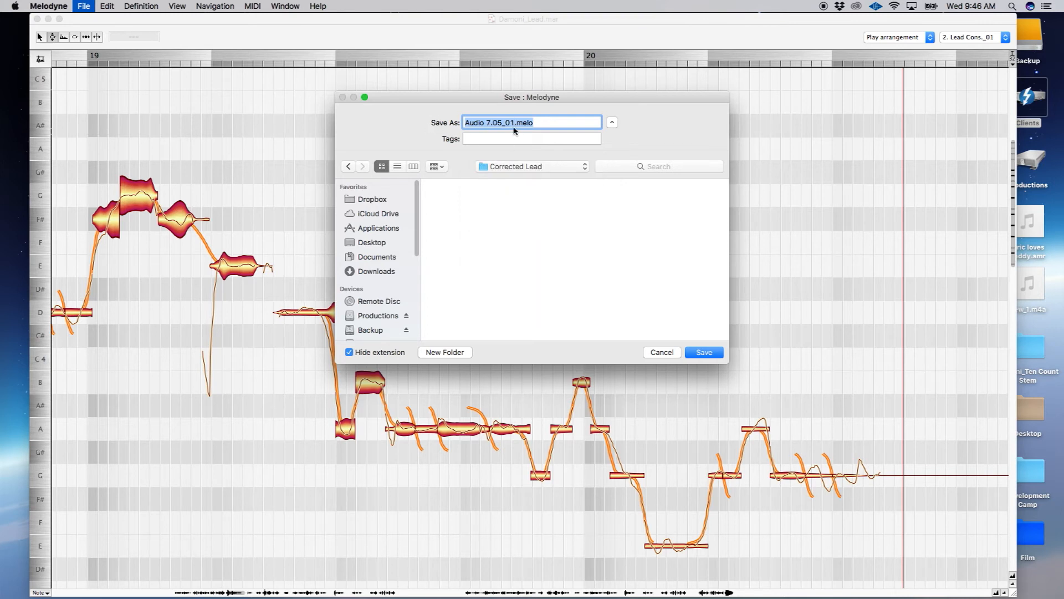
click(704, 354)
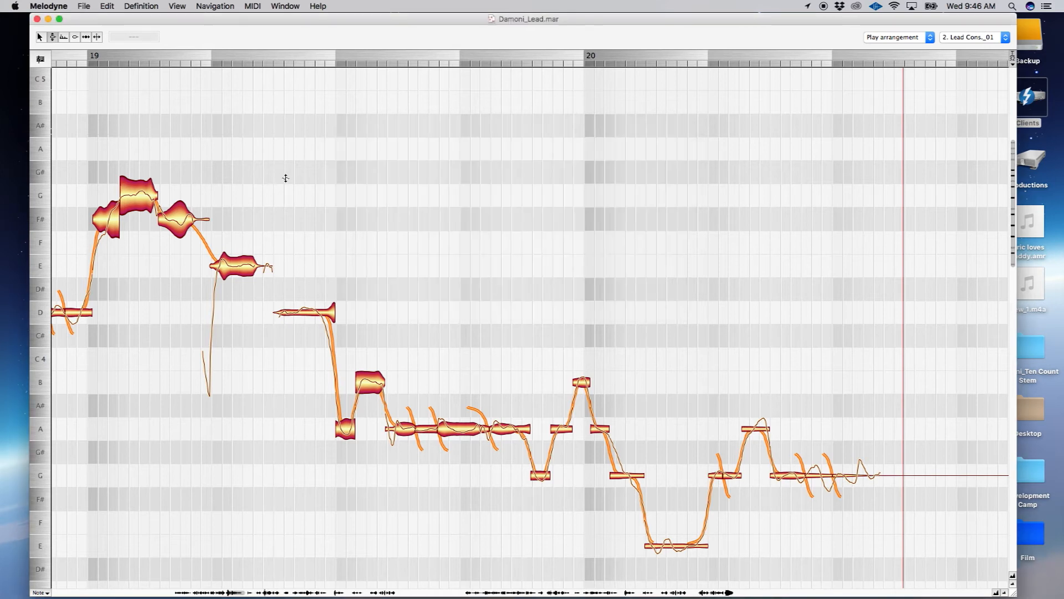
Step: Minimize the Melodyne window, switch to the Pro Tools session and shift its Edit window aside to uncover the desktop folders
click(48, 19)
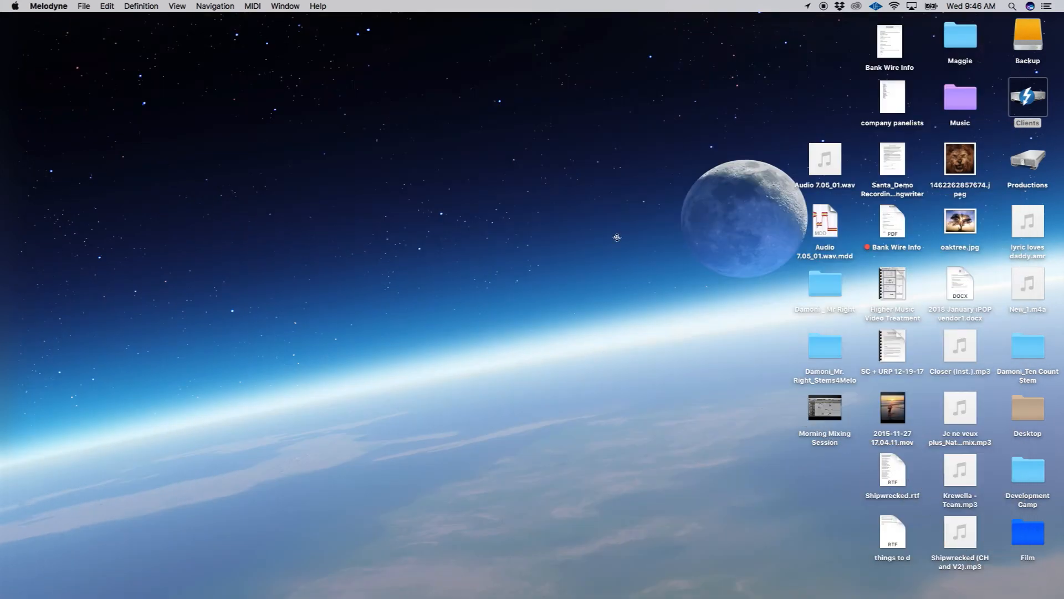
mouse_move(771, 591)
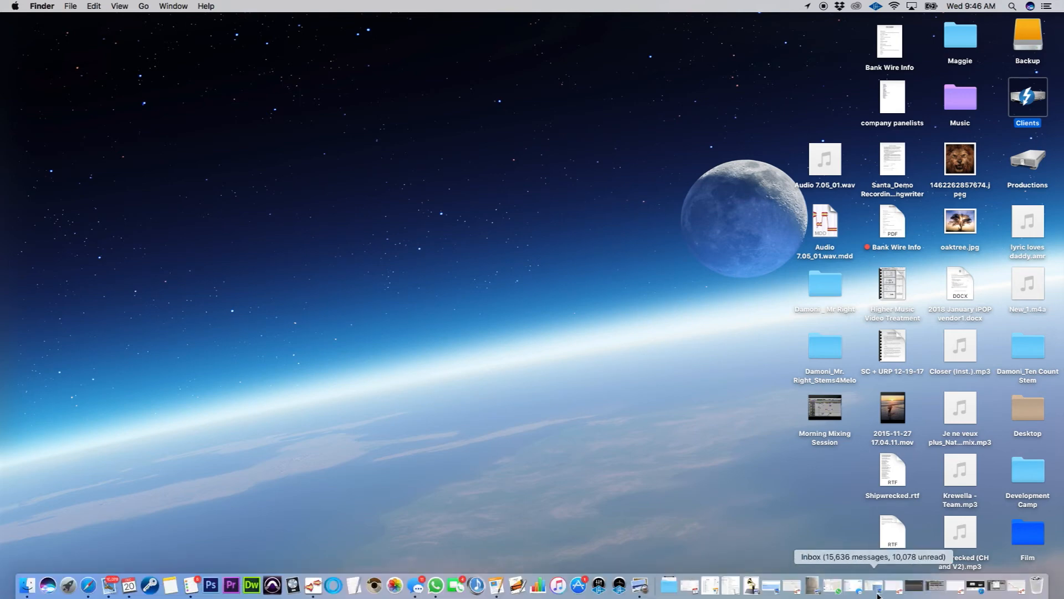
click(938, 590)
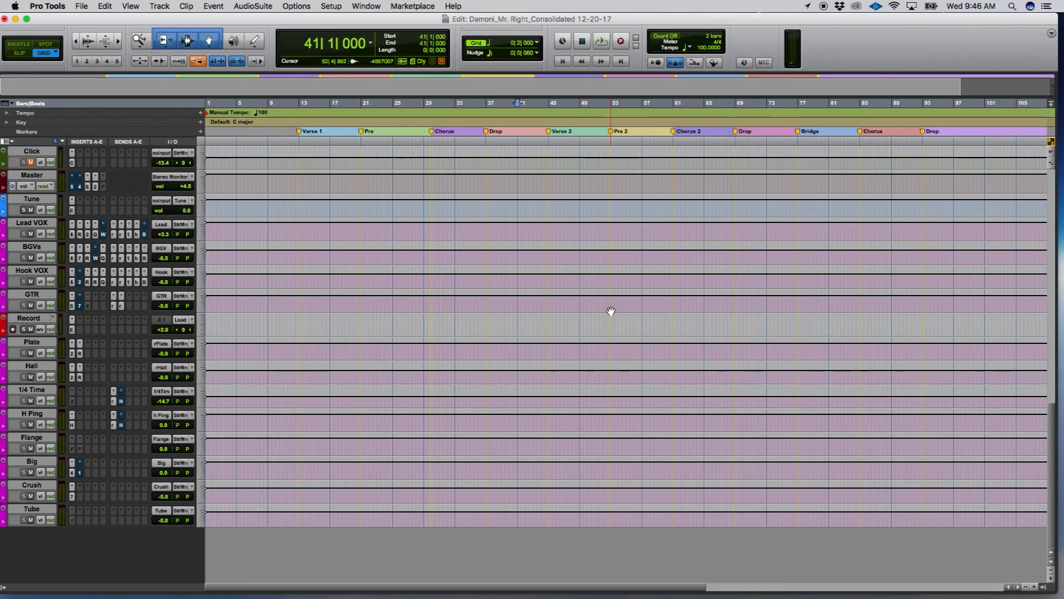
drag(778, 18, 499, 17)
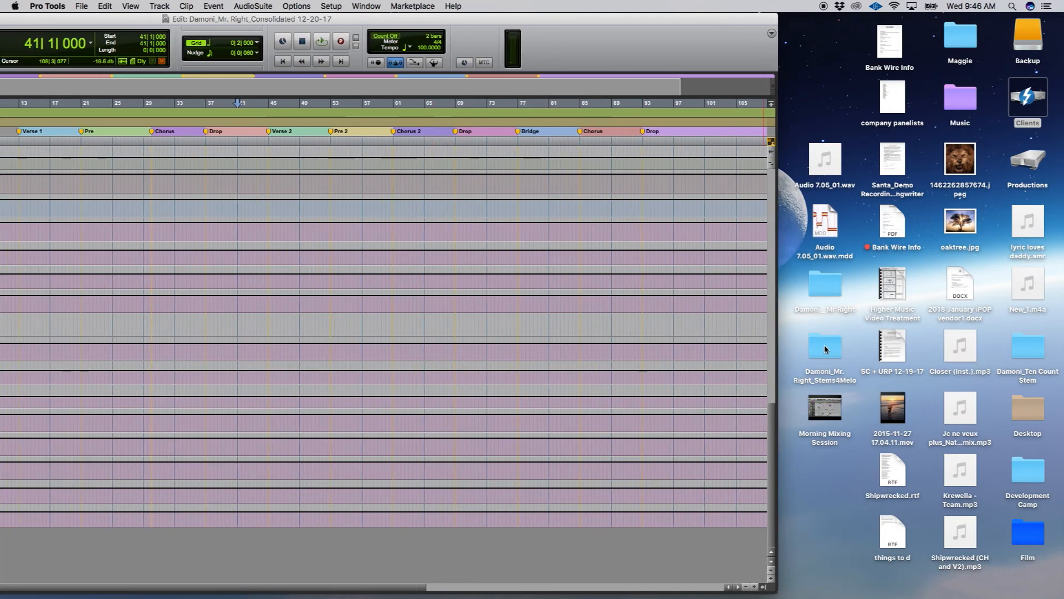
Step: Import Audio 7.05_01.melo.wav from the Corrected Lead folder onto a new track below Tube and restore the Edit window's full width
double_click(825, 283)
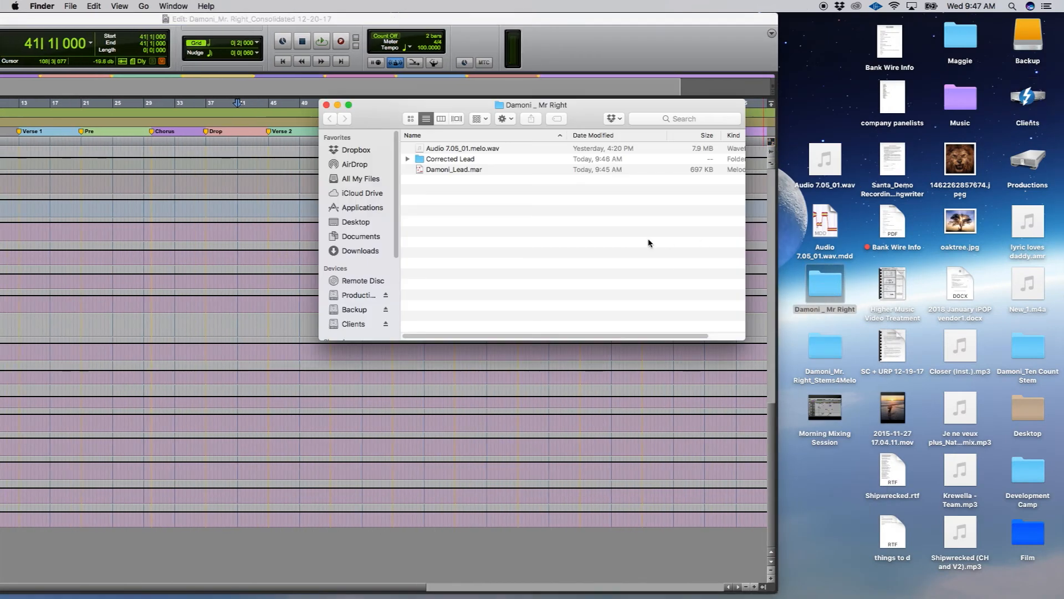
click(408, 159)
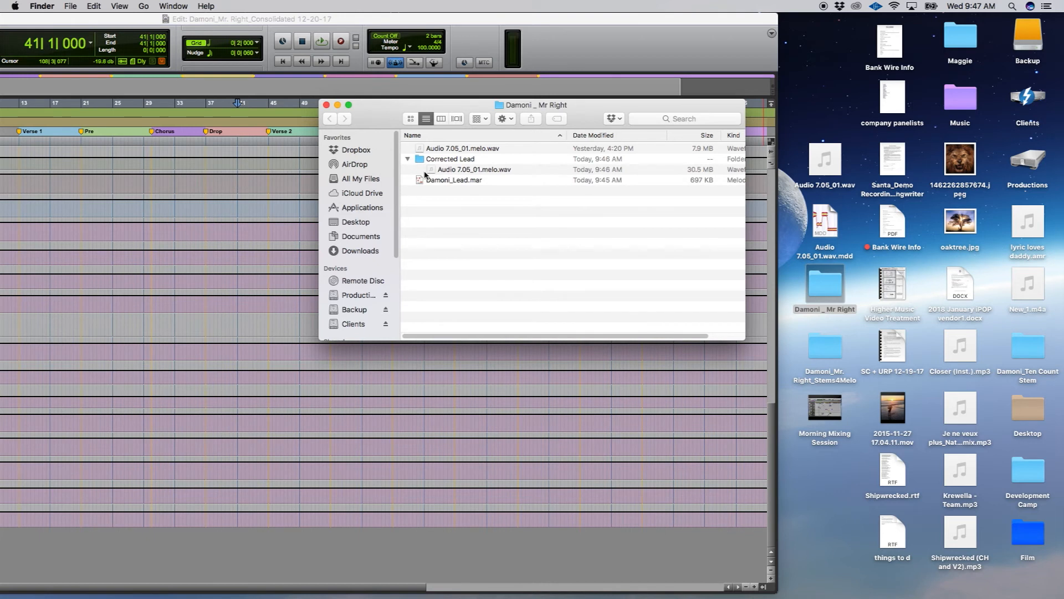
drag(435, 171, 286, 547)
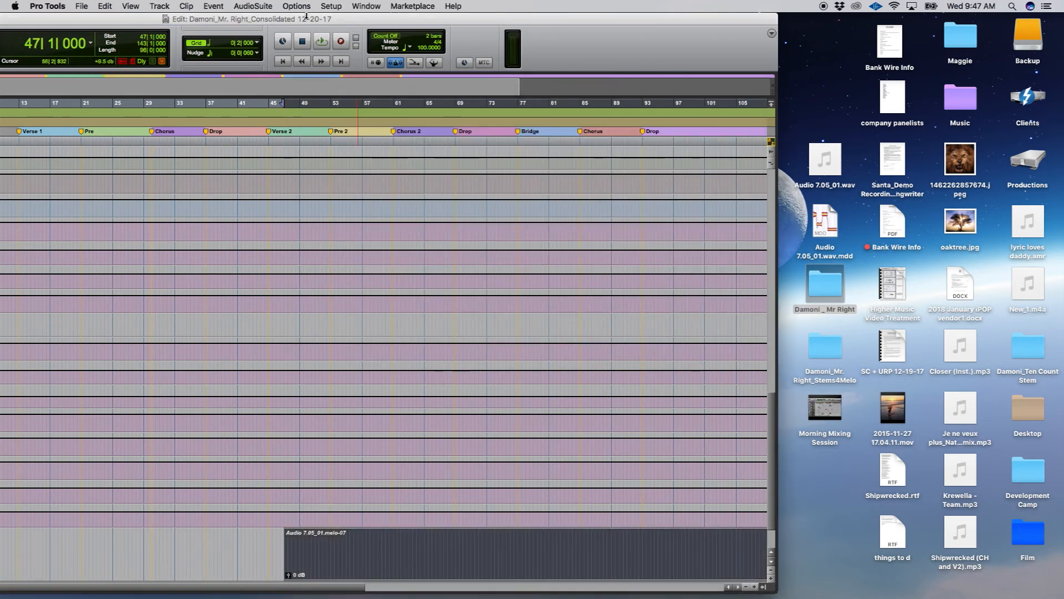
double_click(526, 13)
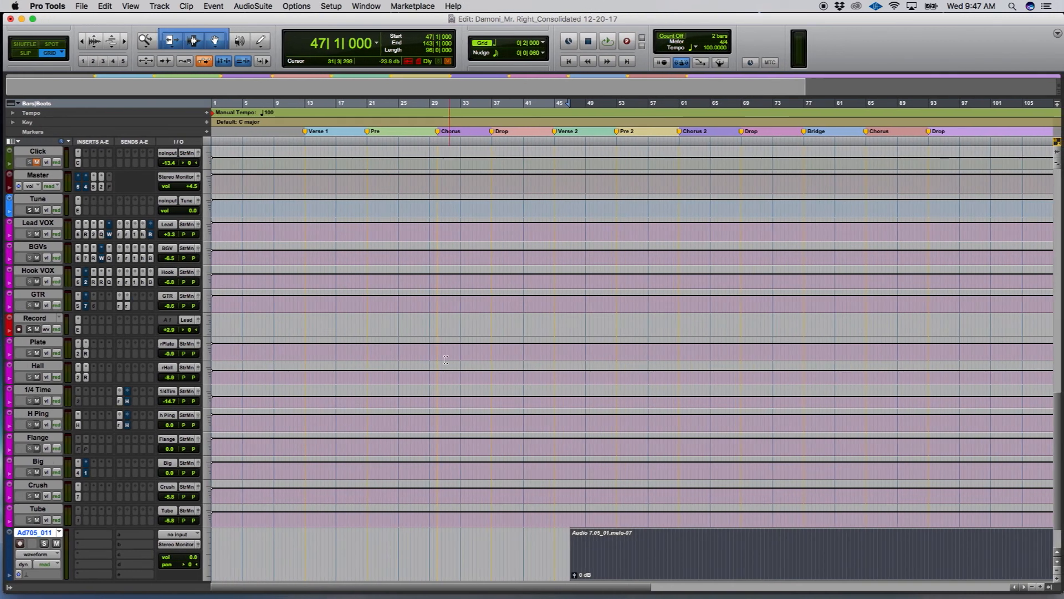
Step: Relocate the imported track between Audio 7.05 and Audio 14.04 and align its clip to start at bar 1
drag(44, 533, 88, 216)
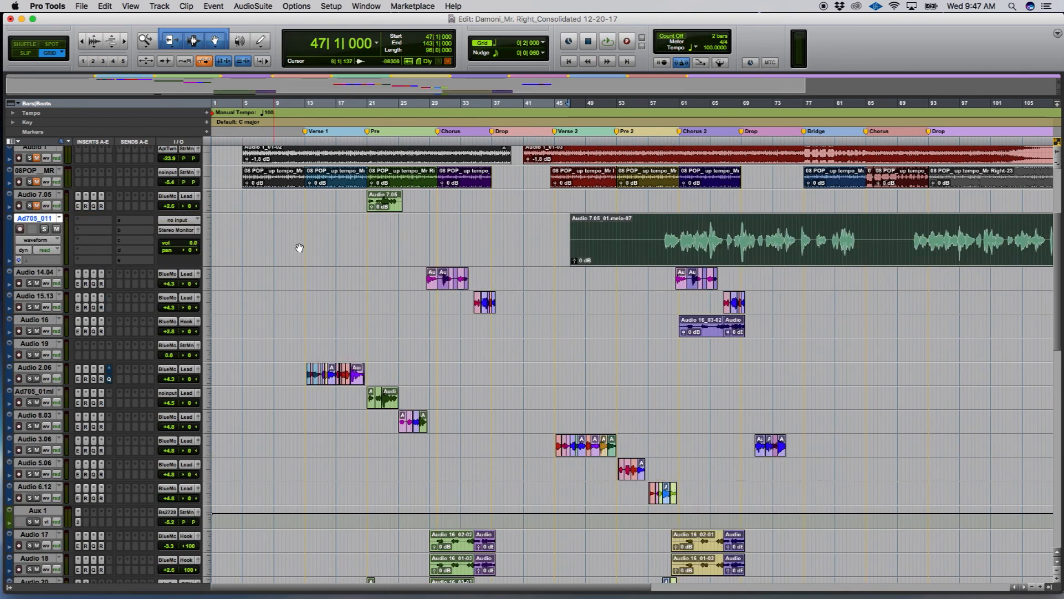
drag(625, 254, 261, 242)
Step: Mute the original Lead Cons. track and rename the imported track Lead New Melo
scroll(314, 296, down, 10)
scroll(314, 295, down, 6)
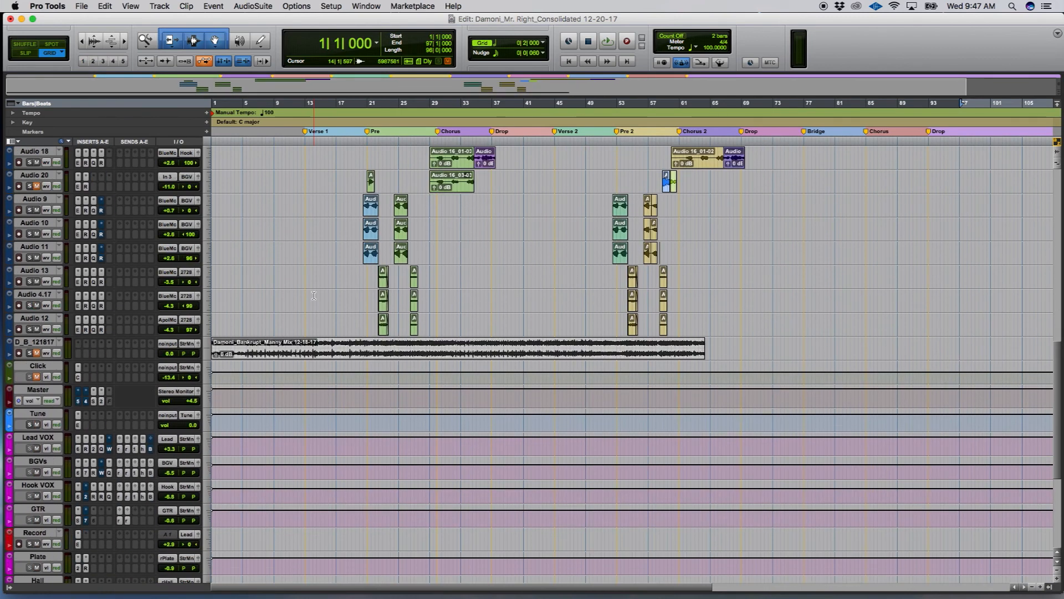
scroll(314, 295, down, 12)
scroll(318, 310, up, 20)
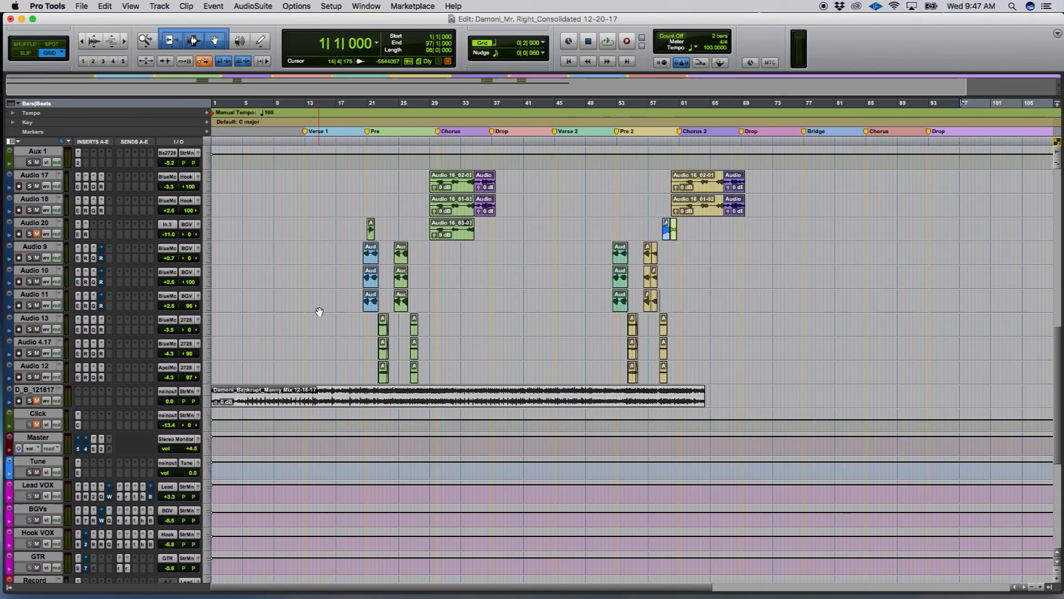
scroll(329, 309, up, 10)
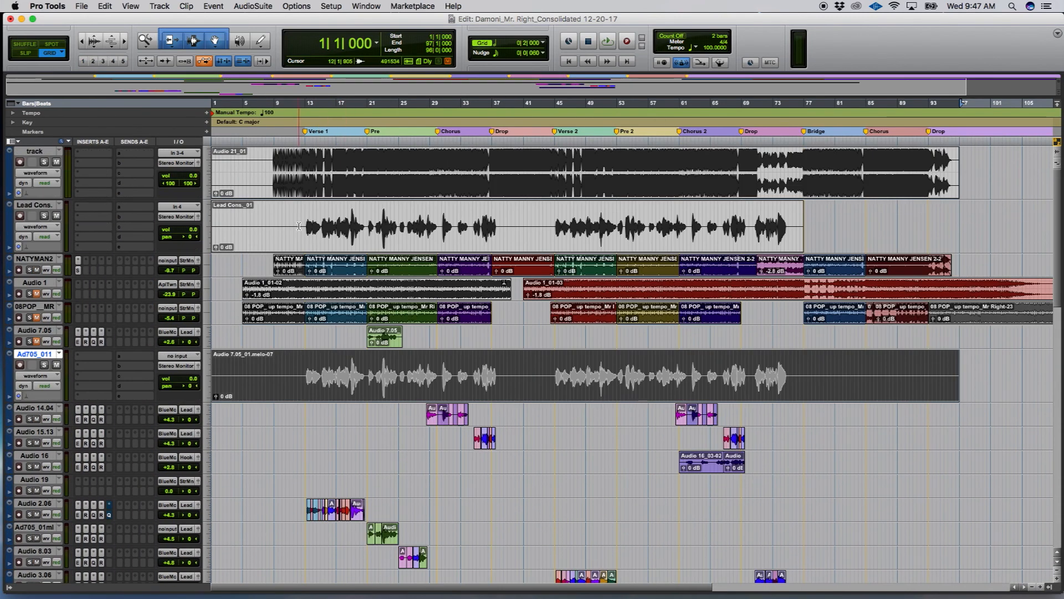
click(56, 215)
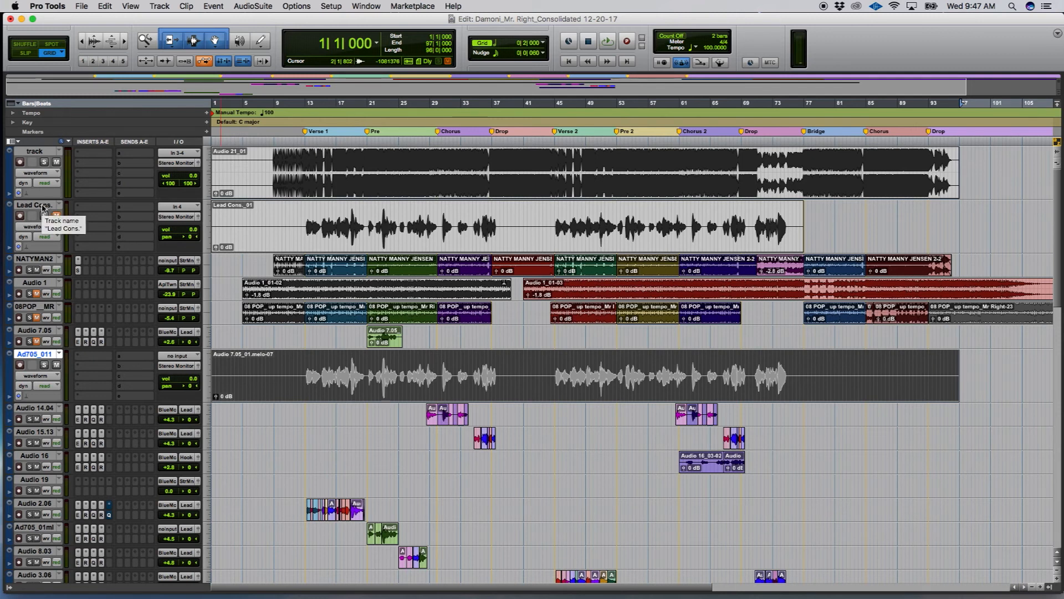
double_click(40, 356)
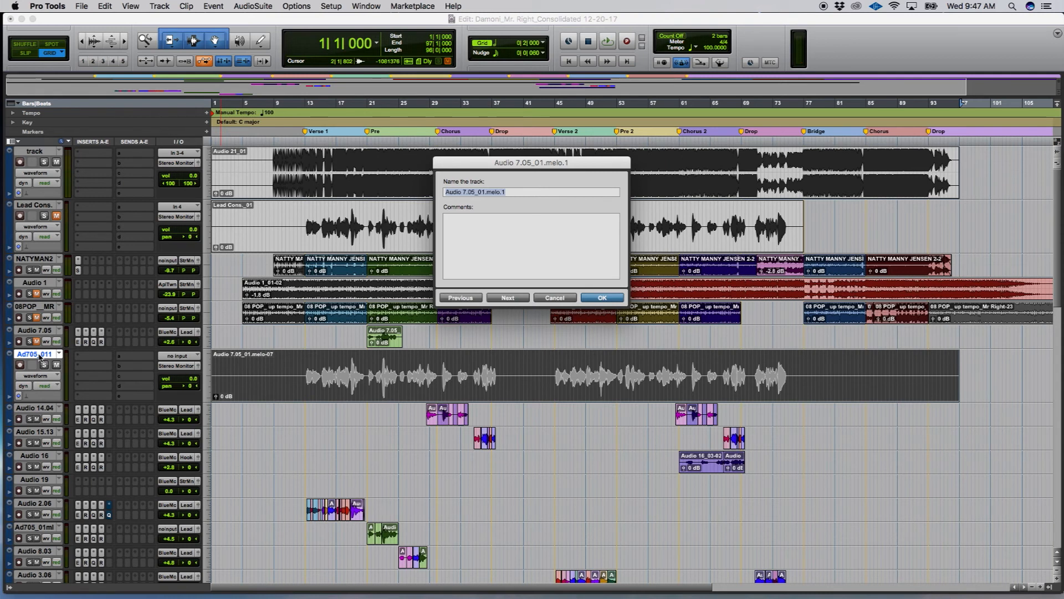
key(BackSpace)
click(598, 300)
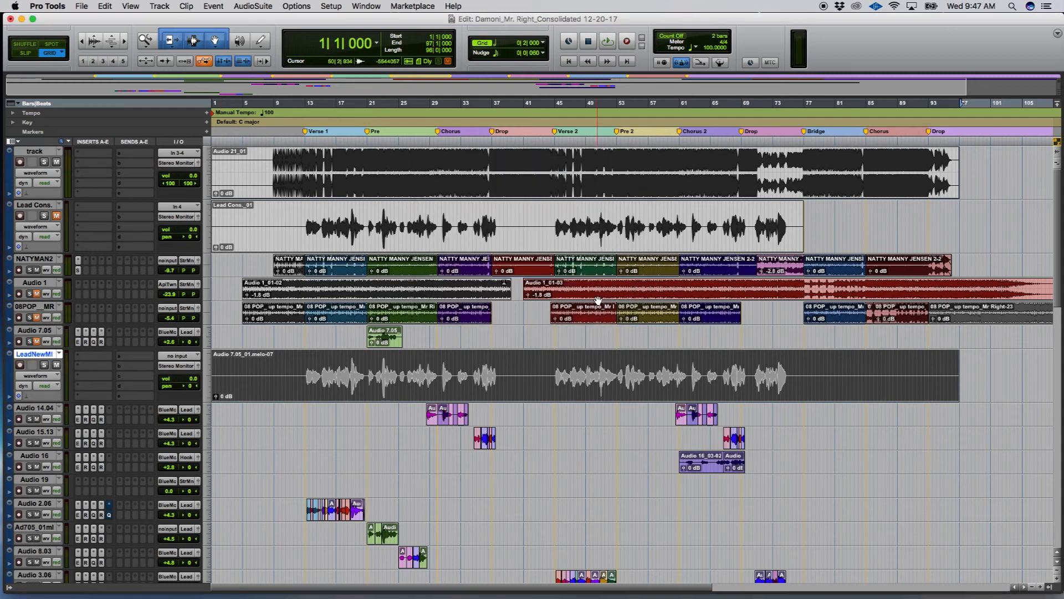
Step: Color the Lead New Melo track magenta and place the edit cursor in its clip at bar 13
double_click(10, 377)
click(595, 48)
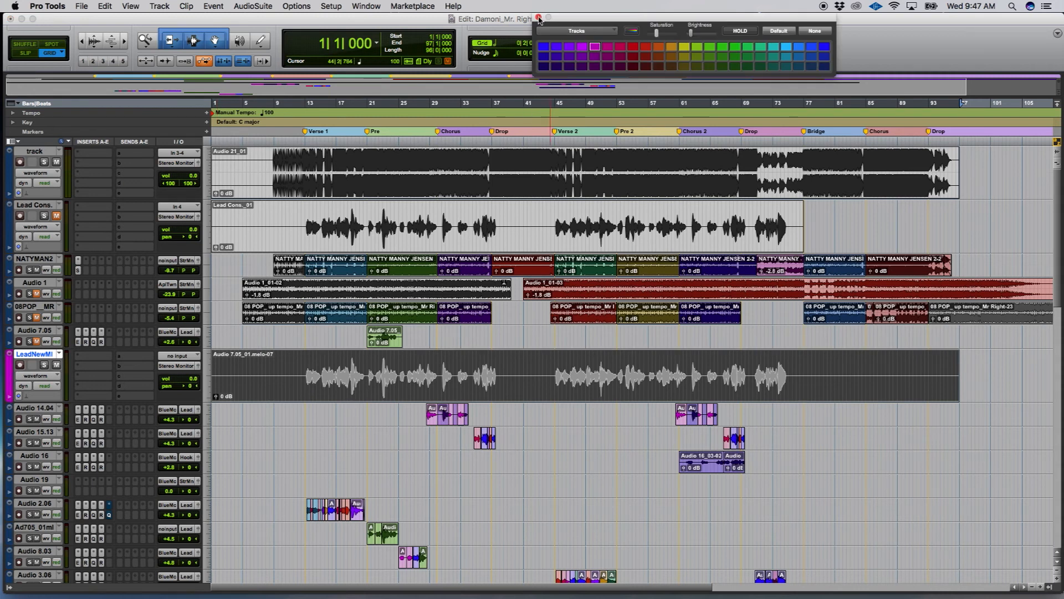
click(538, 18)
click(305, 370)
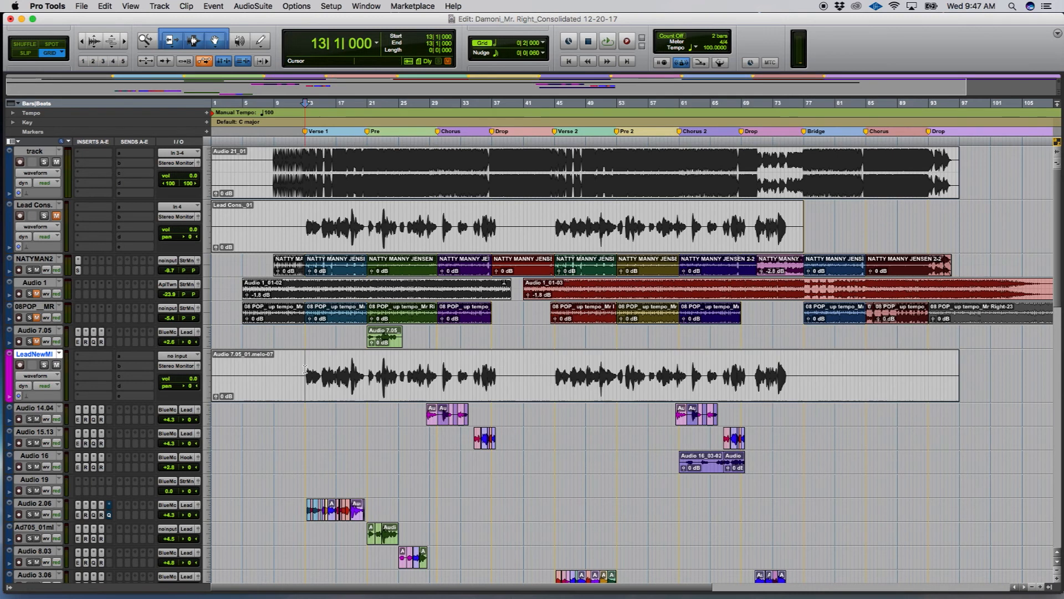
Step: Select the tracks from Audio 14.04 through Audio 6.12 and mute them all
scroll(319, 400, down, 5)
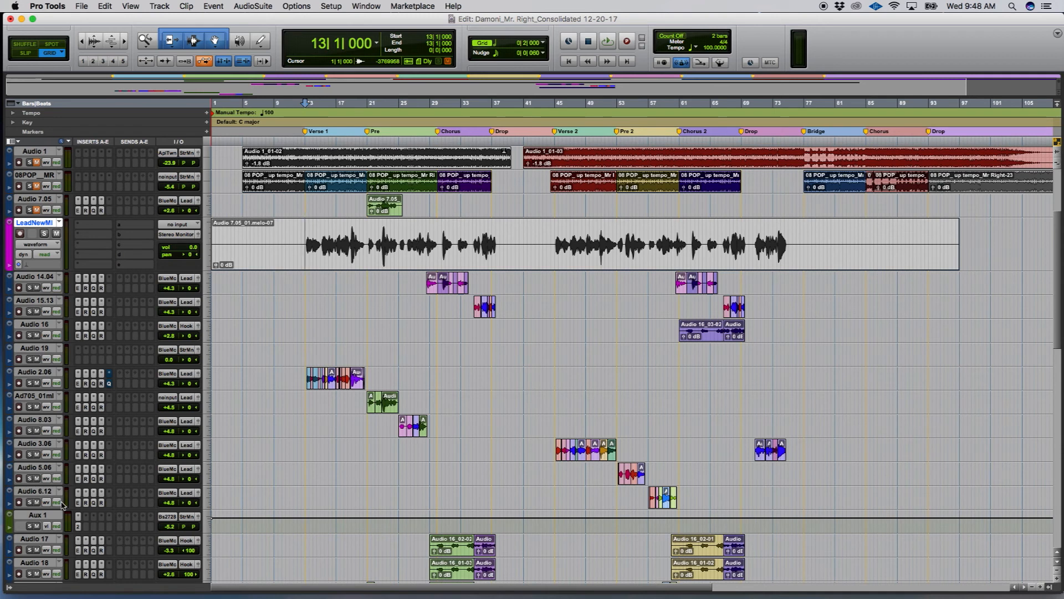
click(35, 491)
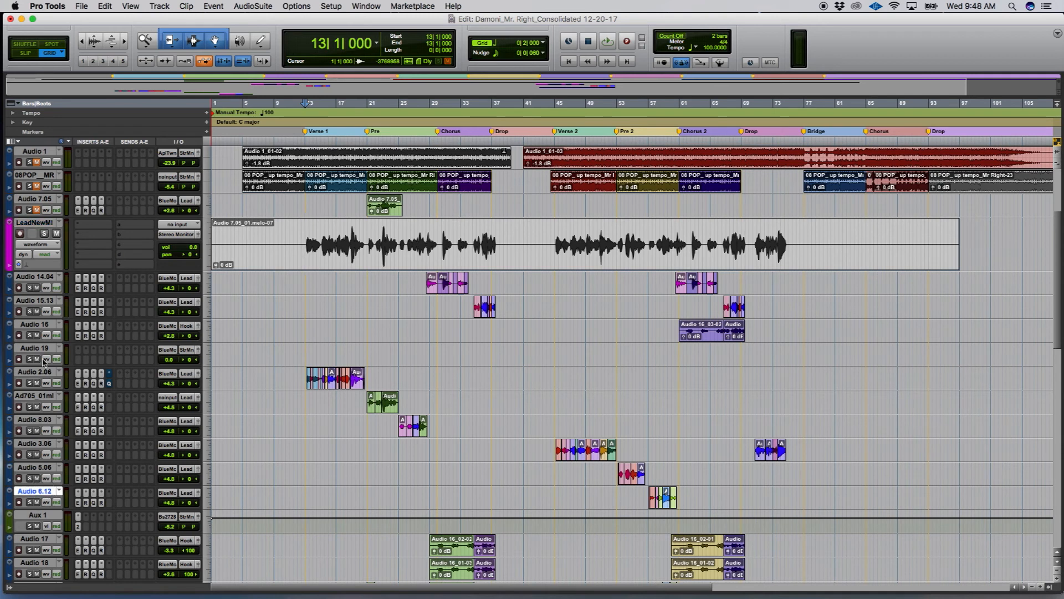
shift+click(46, 277)
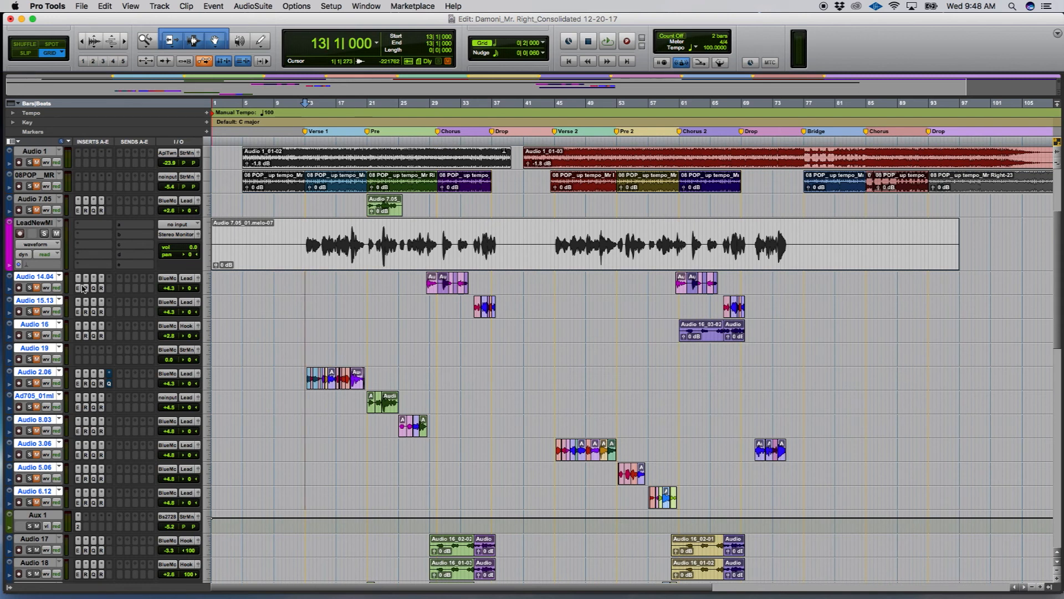
Step: Route the output of the Lead New Melo track to the Lead (Stereo) bus
click(183, 226)
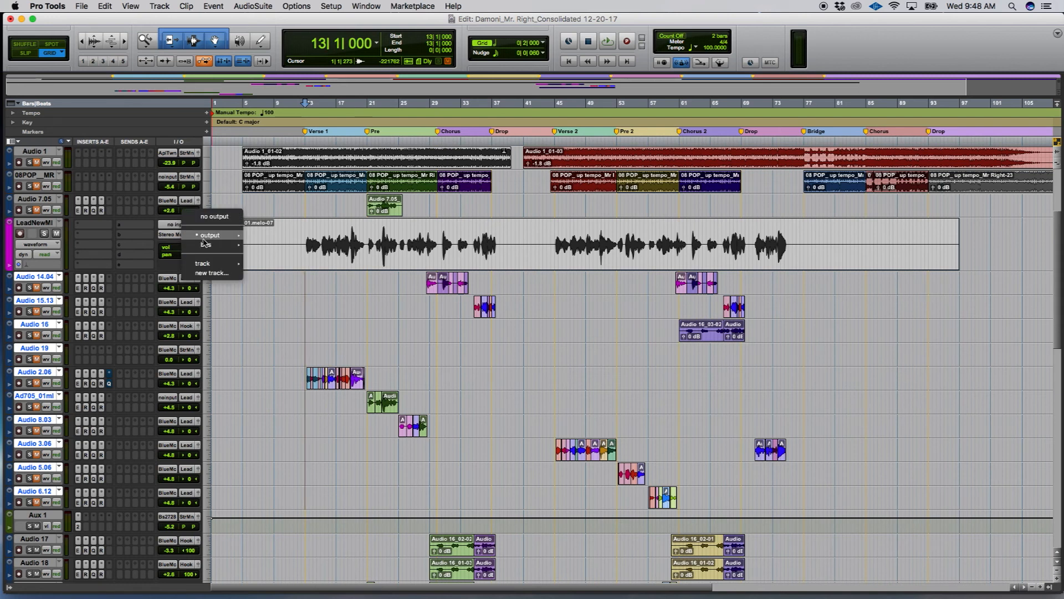
mouse_move(214, 245)
mouse_move(264, 249)
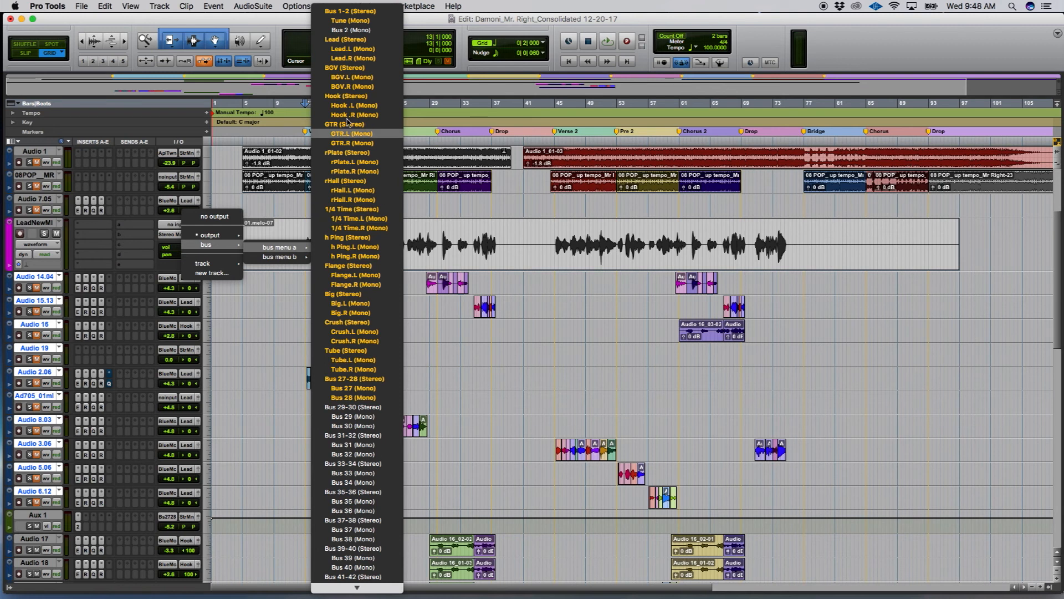
click(344, 40)
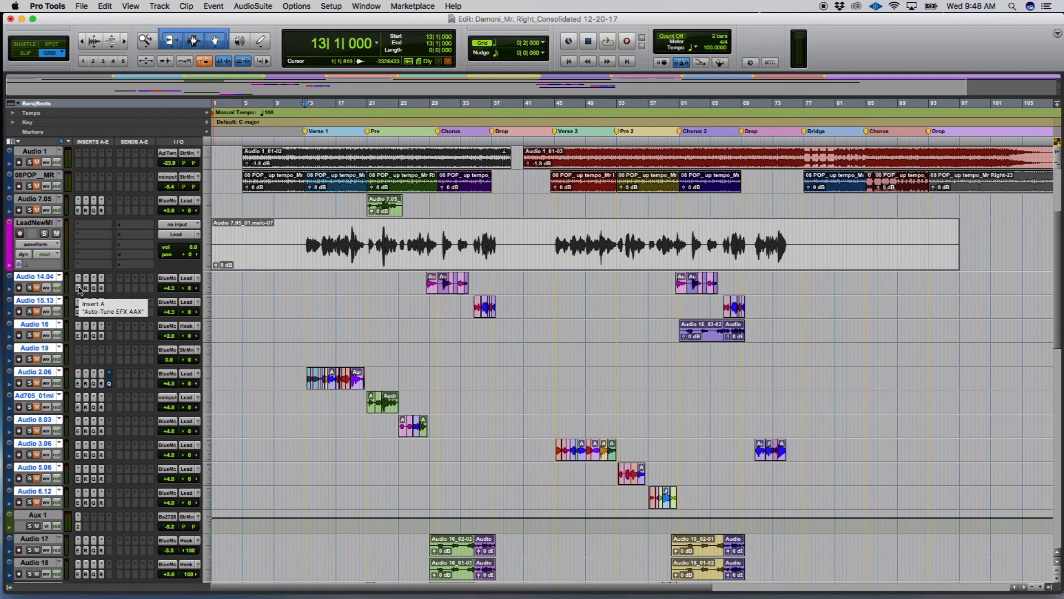
Step: Copy the Auto-Tune EFX, RVox, EQ3 7-Band and RDeEsser inserts from Audio 14.04 to Lead New Melo and open EQ3 7-Band
drag(78, 288, 93, 229)
drag(87, 286, 95, 244)
drag(102, 282, 102, 244)
click(101, 244)
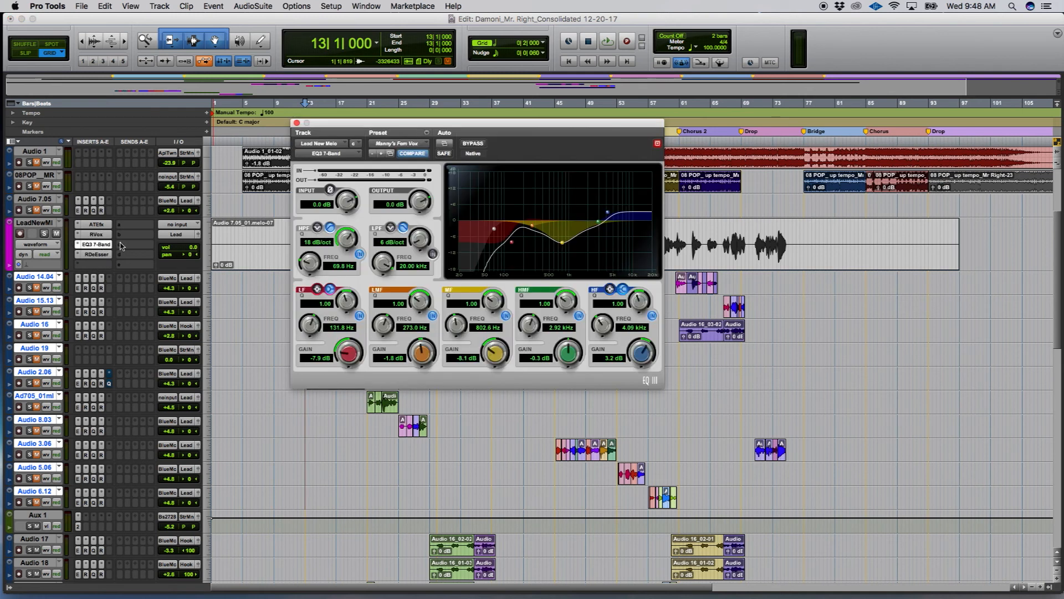
Step: Review the copied RVox, RDeEsser and Auto-Tune EFX settings on the Lead New Melo track and close the plug-in window
click(103, 235)
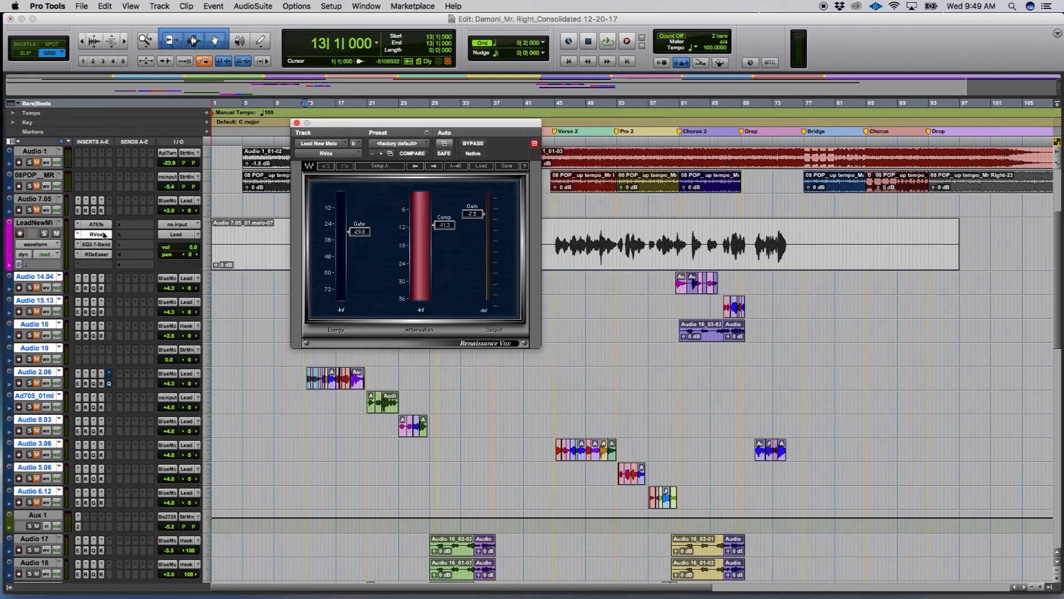
click(103, 254)
click(103, 226)
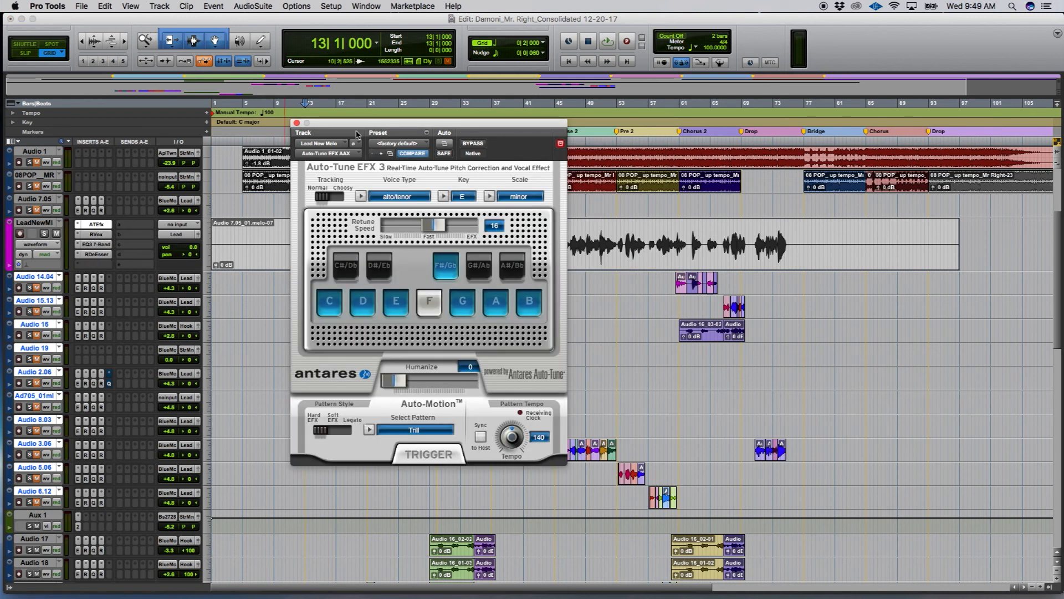
click(296, 122)
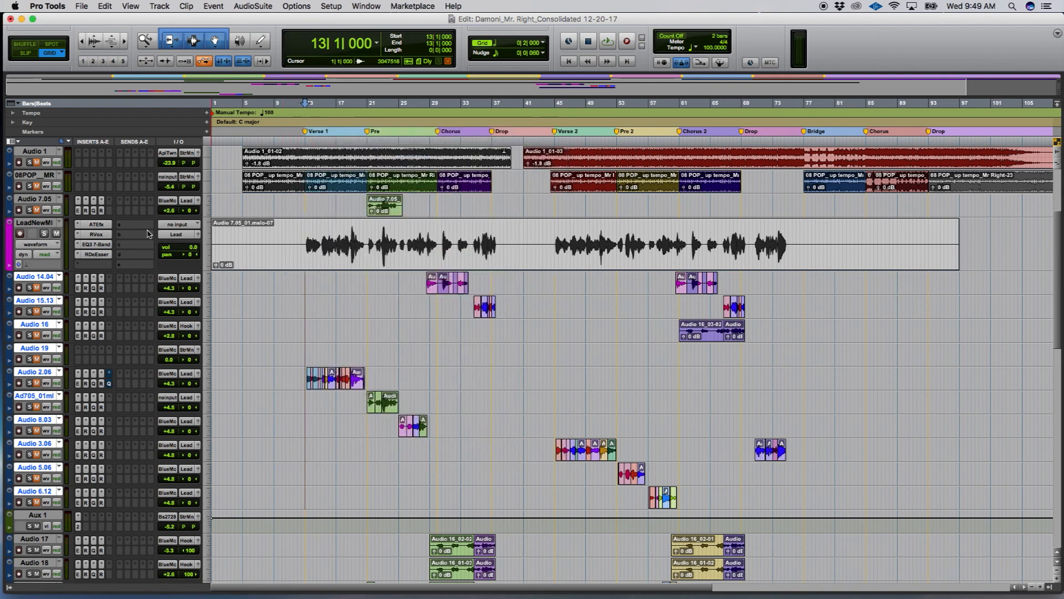
Step: Check which bus the Lead New Melo track's output is assigned to
click(176, 235)
mouse_move(203, 239)
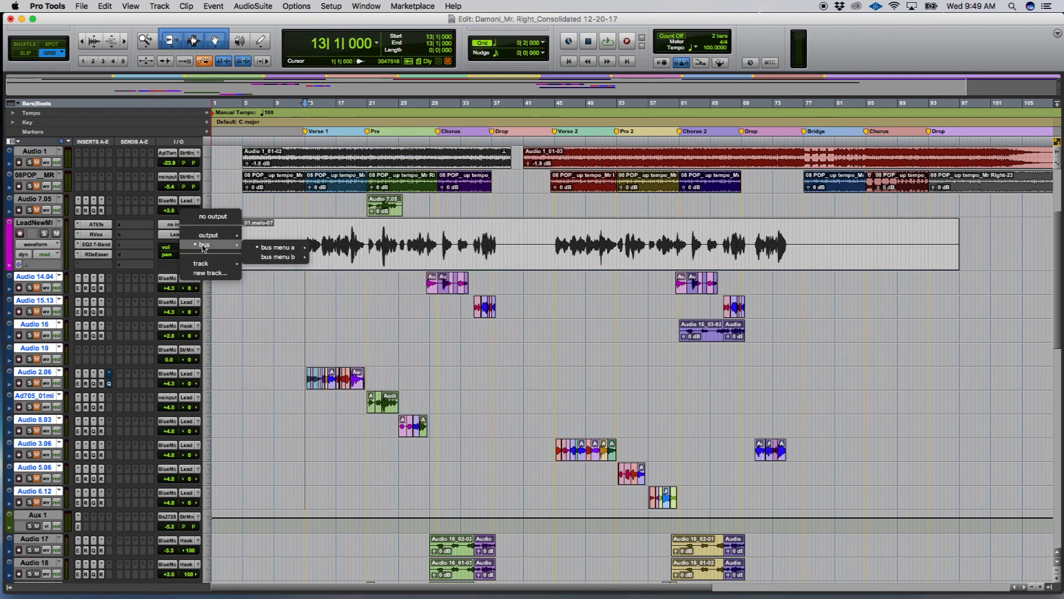
mouse_move(277, 248)
click(235, 184)
Step: Select the Lead VOX aux track and enlarge its height to show its inserts and sends in full
scroll(241, 272, up, 5)
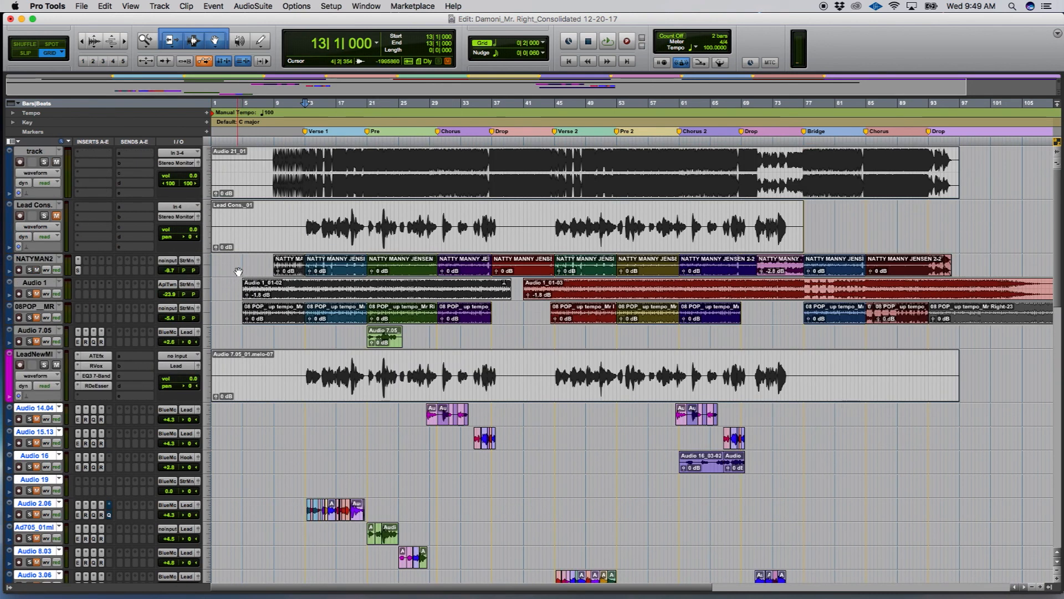
scroll(111, 283, down, 10)
scroll(140, 338, down, 6)
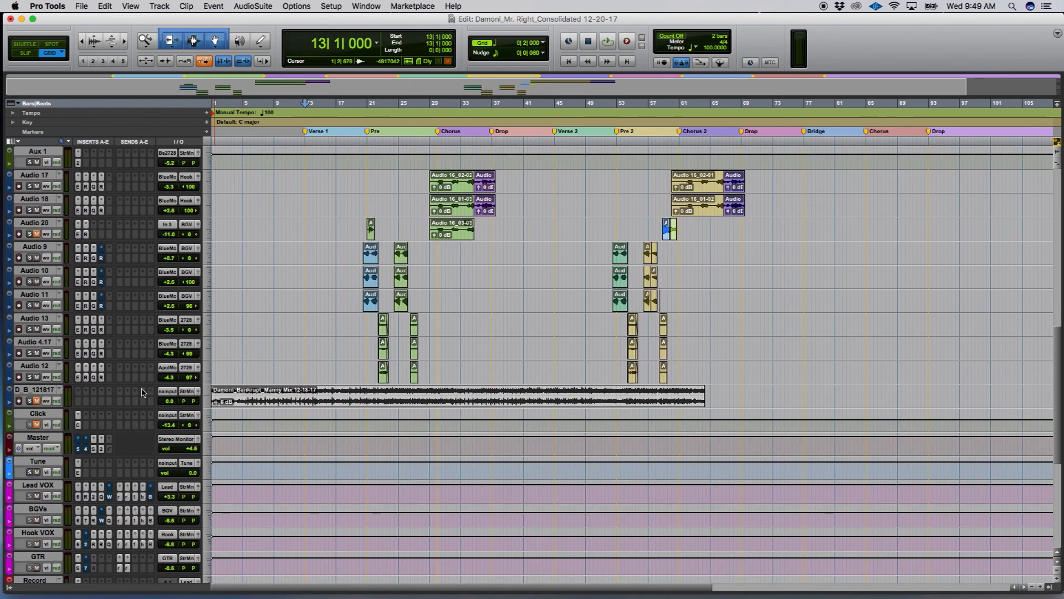
click(42, 344)
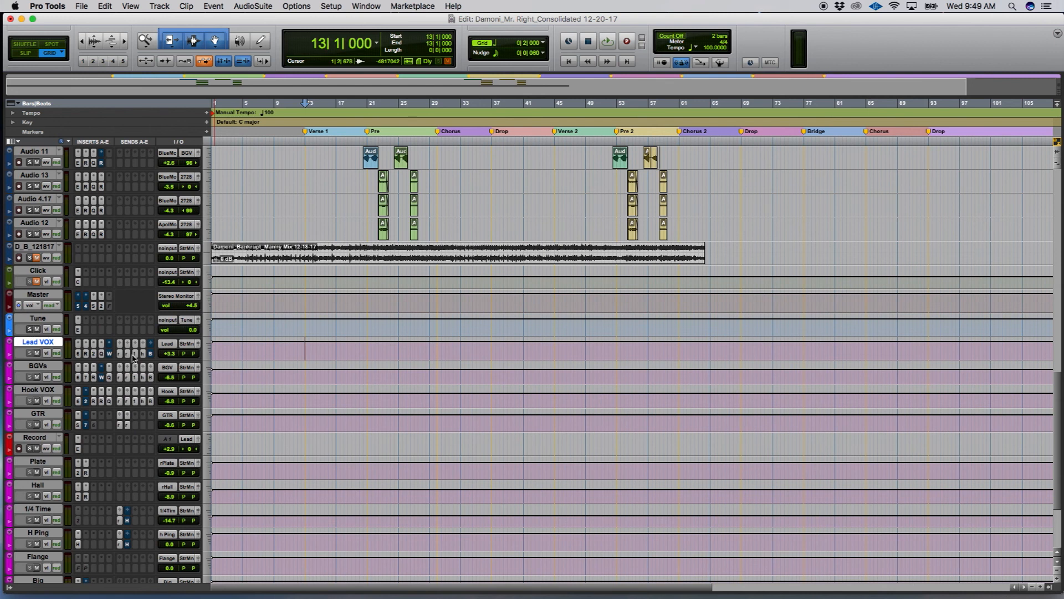
click(206, 354)
click(238, 365)
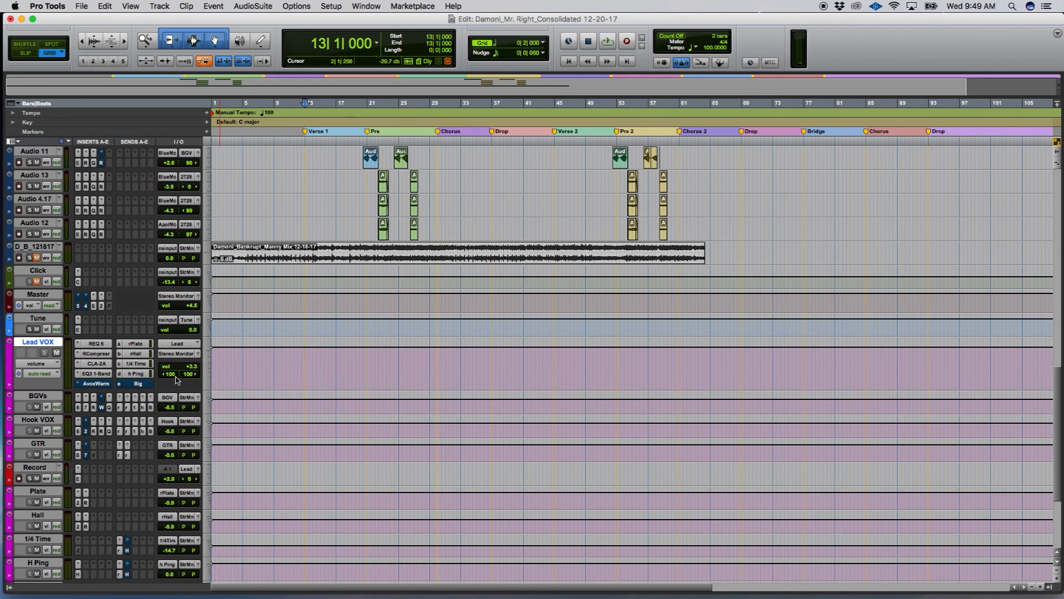
Step: Copy the EQ3 1-Band insert from Audio 2.06 to the free fifth insert slot of Lead New Melo and check its settings
scroll(431, 183, up, 4)
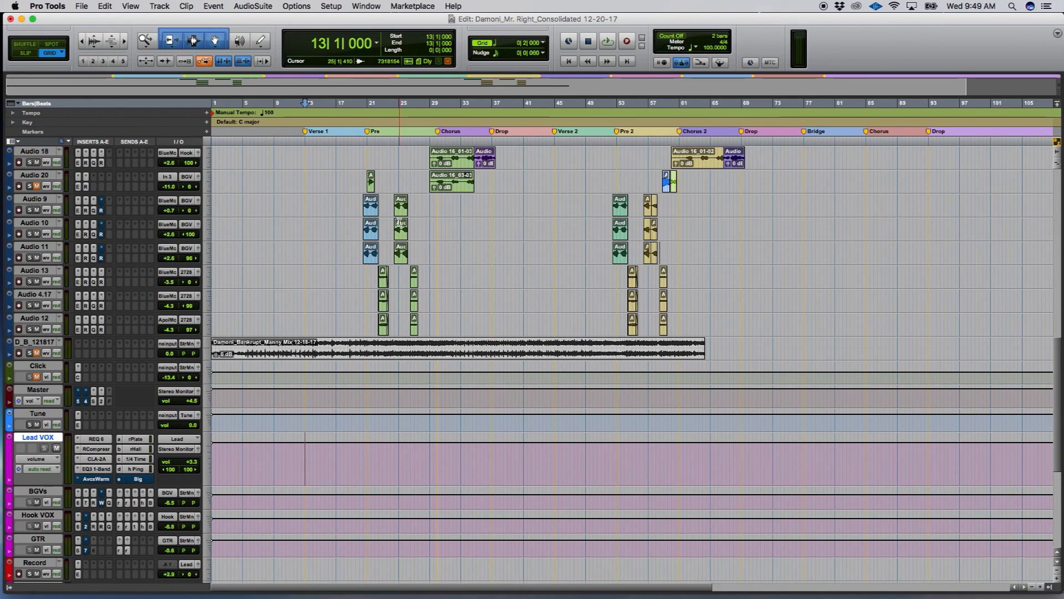
scroll(258, 479, up, 15)
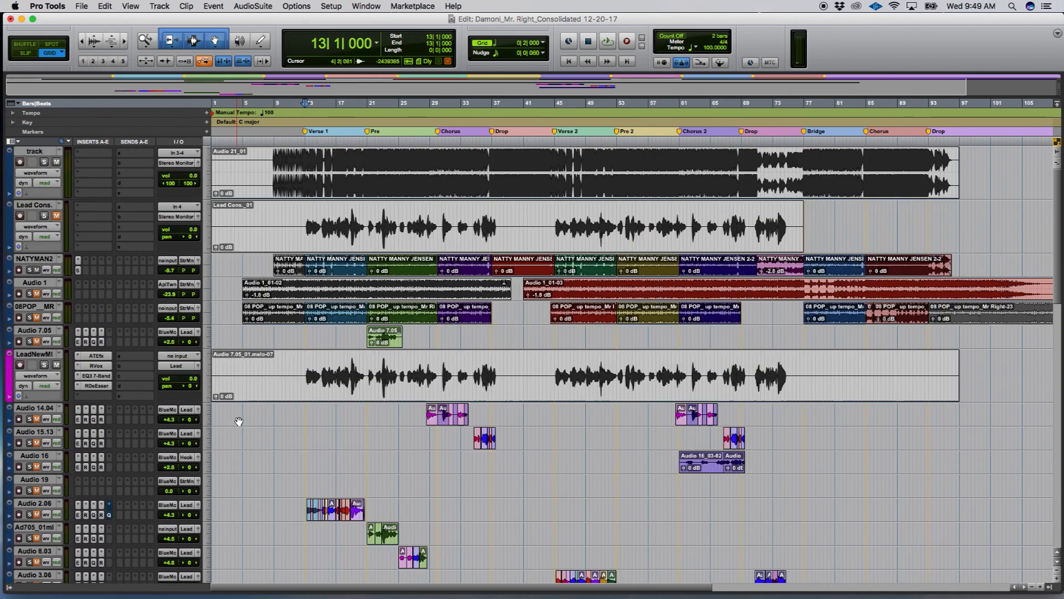
scroll(270, 401, down, 1)
click(34, 300)
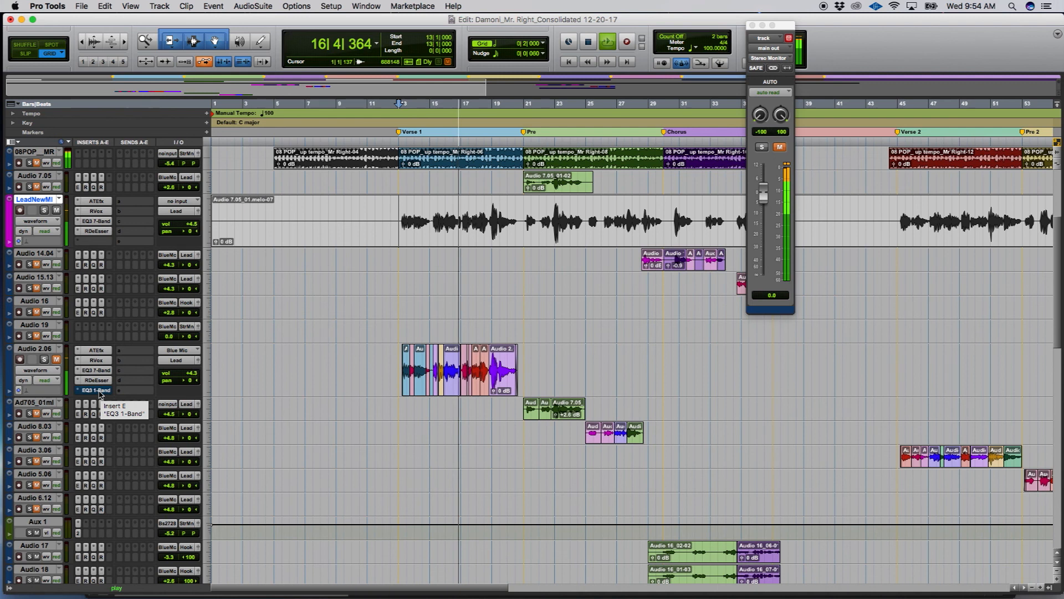
drag(100, 393, 100, 245)
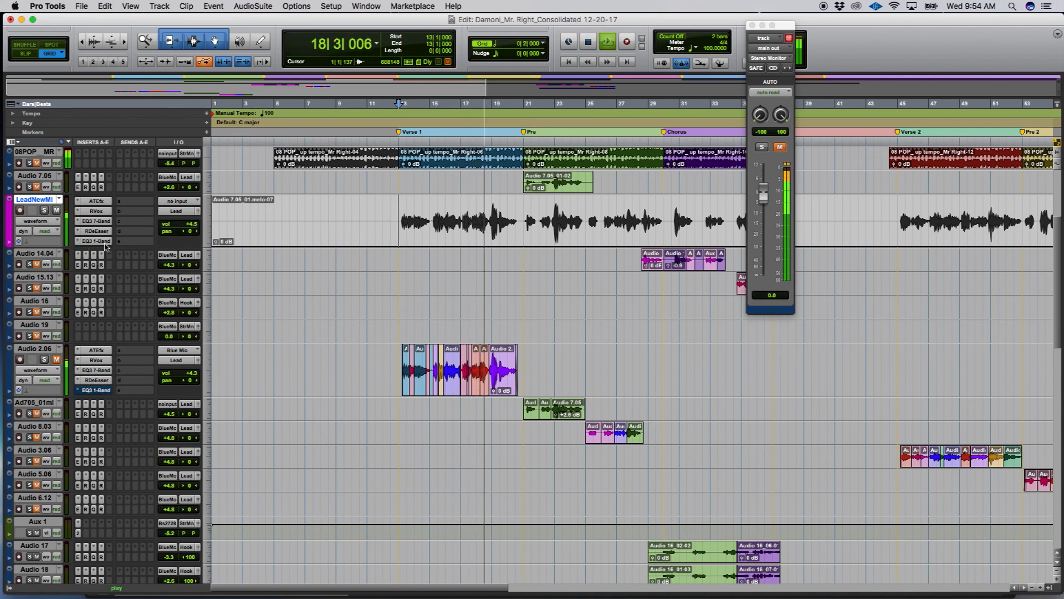
click(99, 242)
click(297, 123)
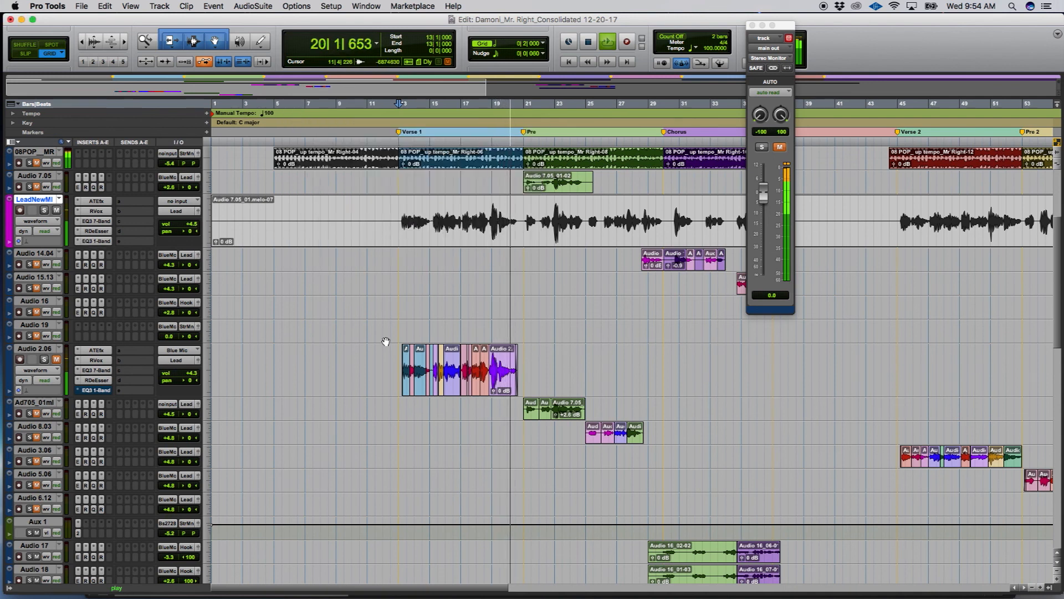
Step: Stop playback in the Mix window and shrink the Lead New Melo track in the Edit window to its neighbours' compact height
key(super+equal)
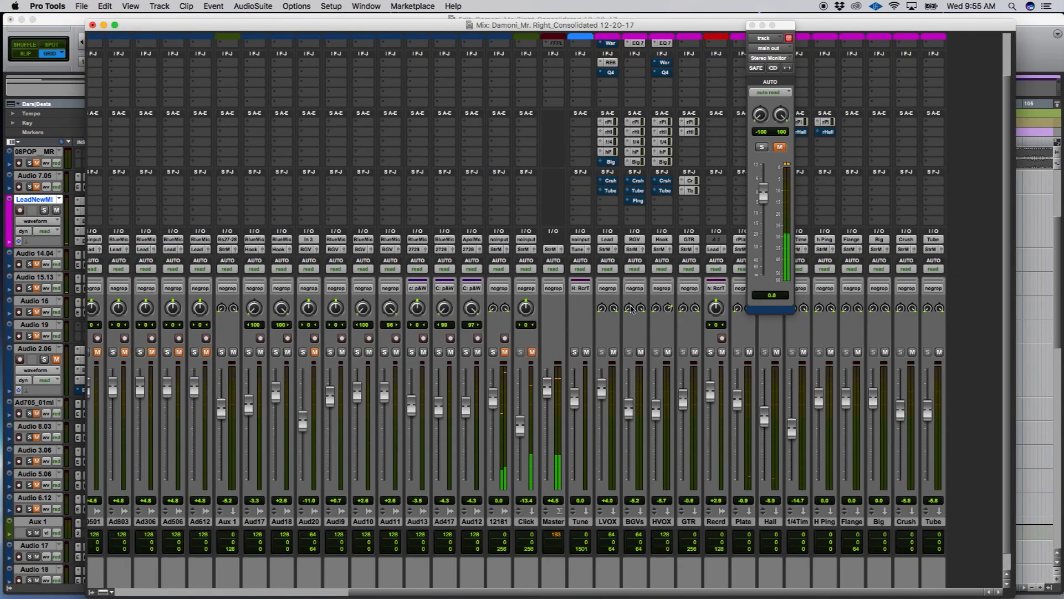
key(space)
key(super+equal)
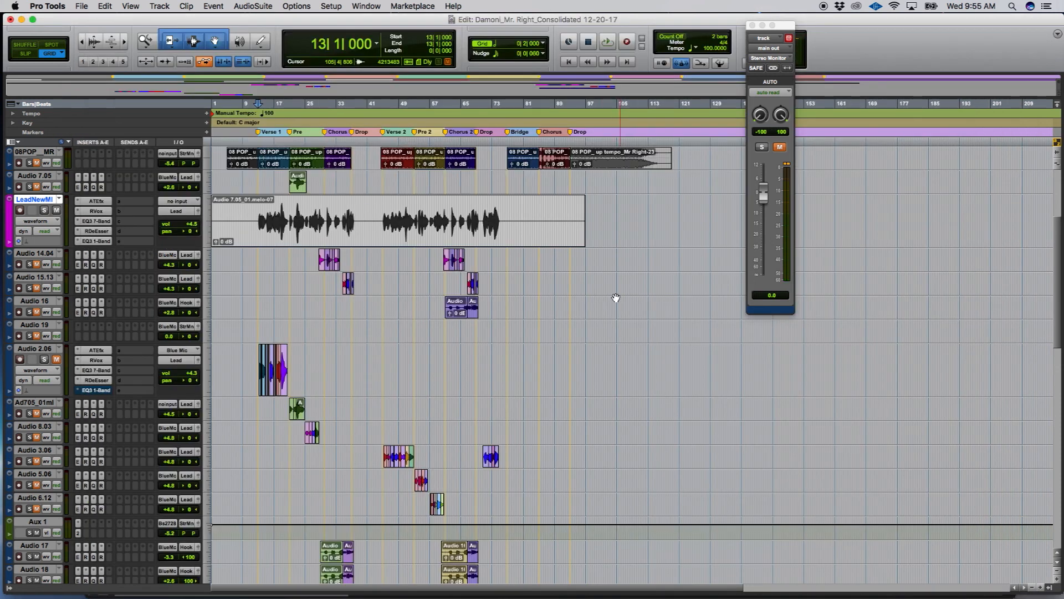
click(206, 222)
click(225, 225)
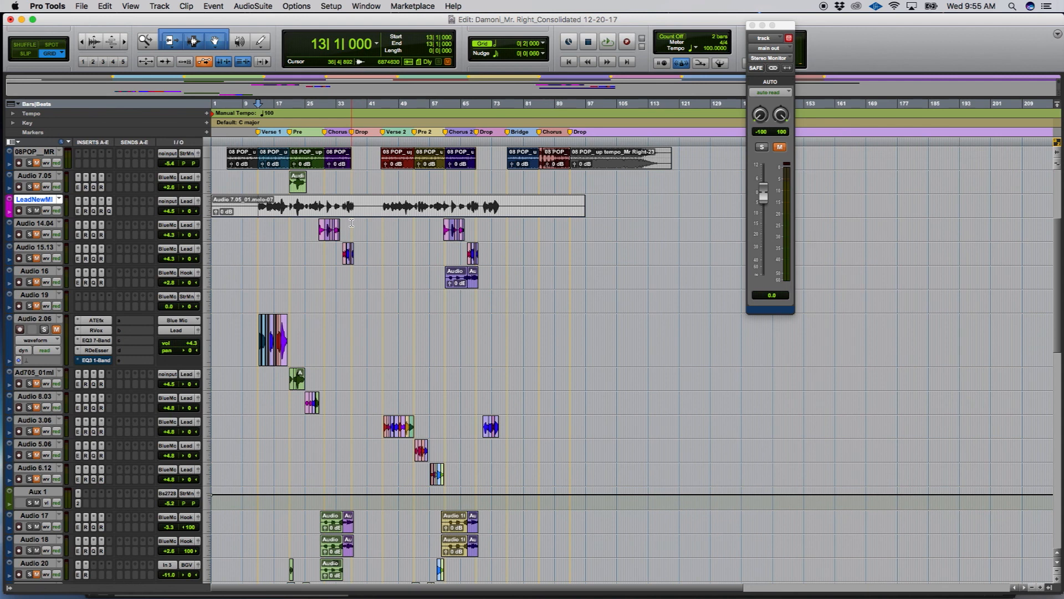
Step: Place the edit cursor at bar 9 on the Audio 7.05 track
click(367, 179)
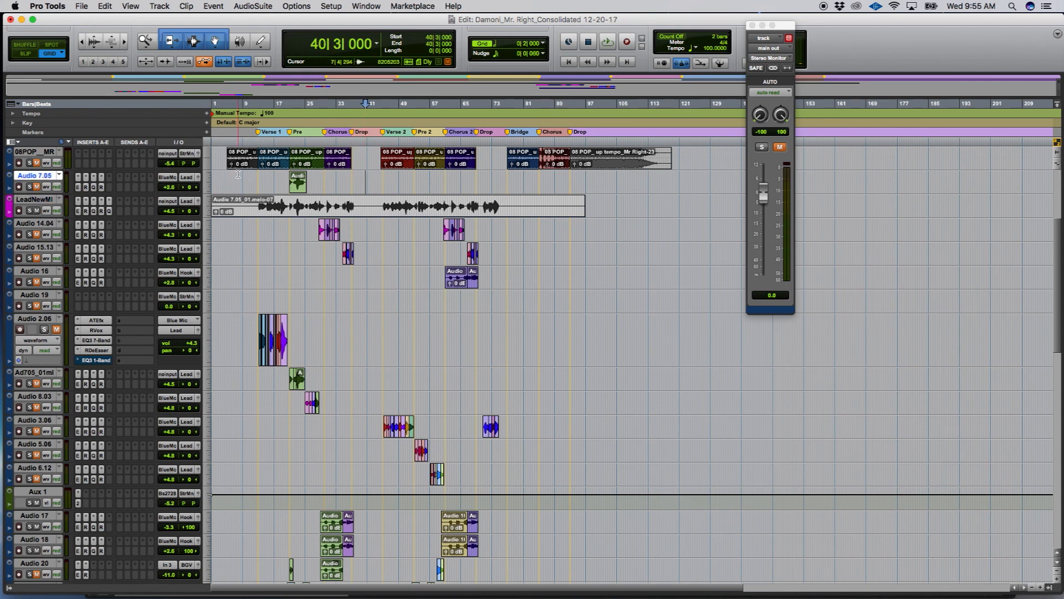
scroll(379, 206, up, 6)
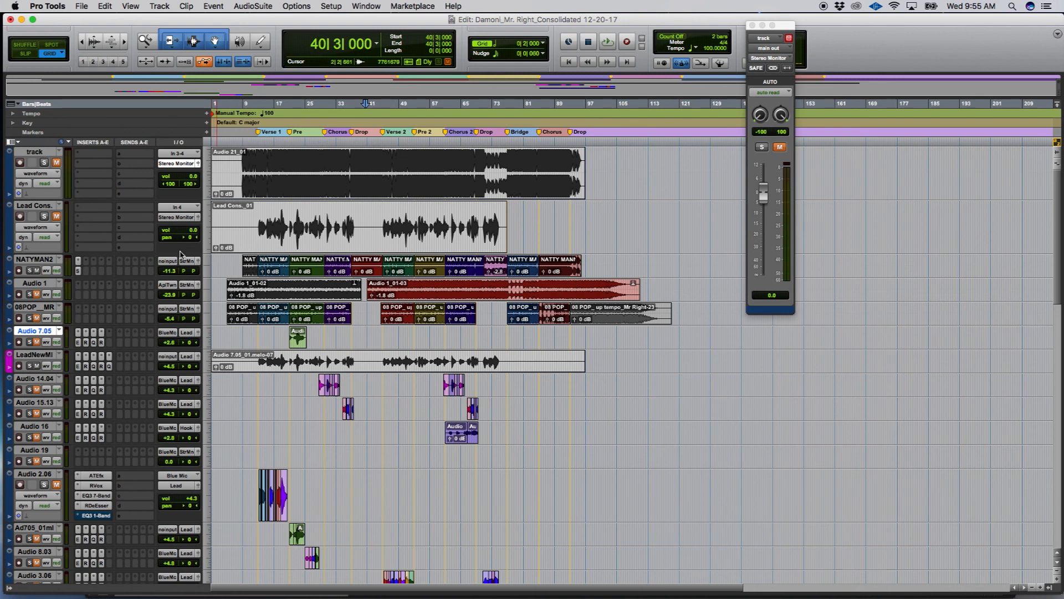
click(49, 260)
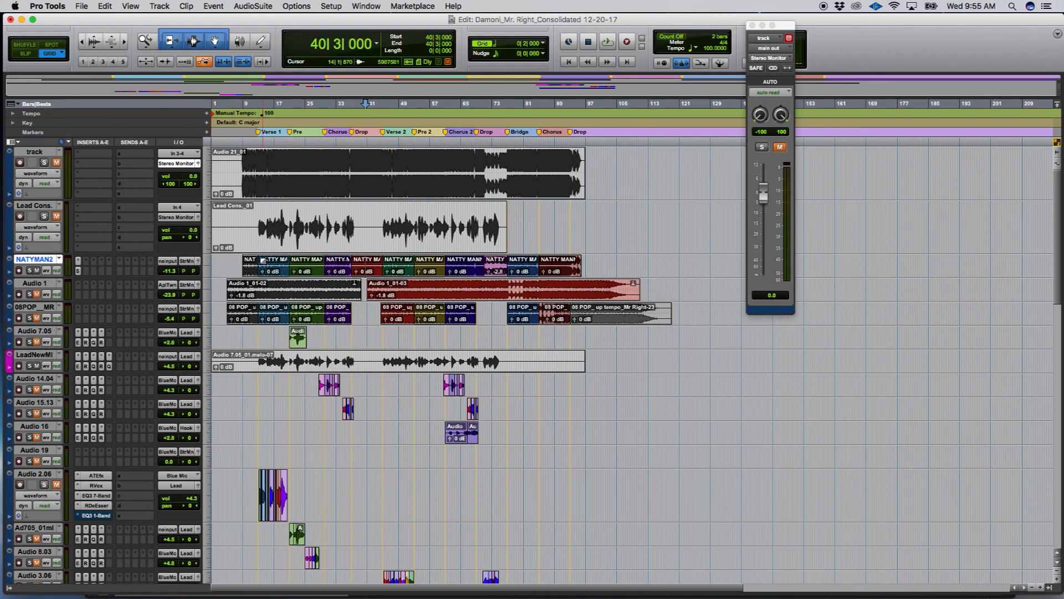
click(274, 334)
click(243, 331)
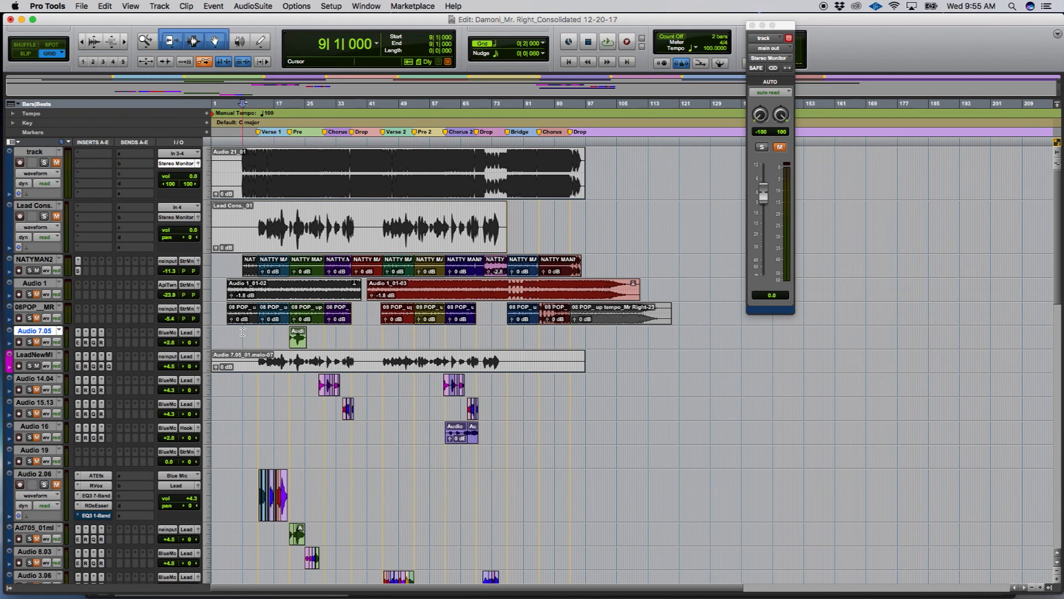